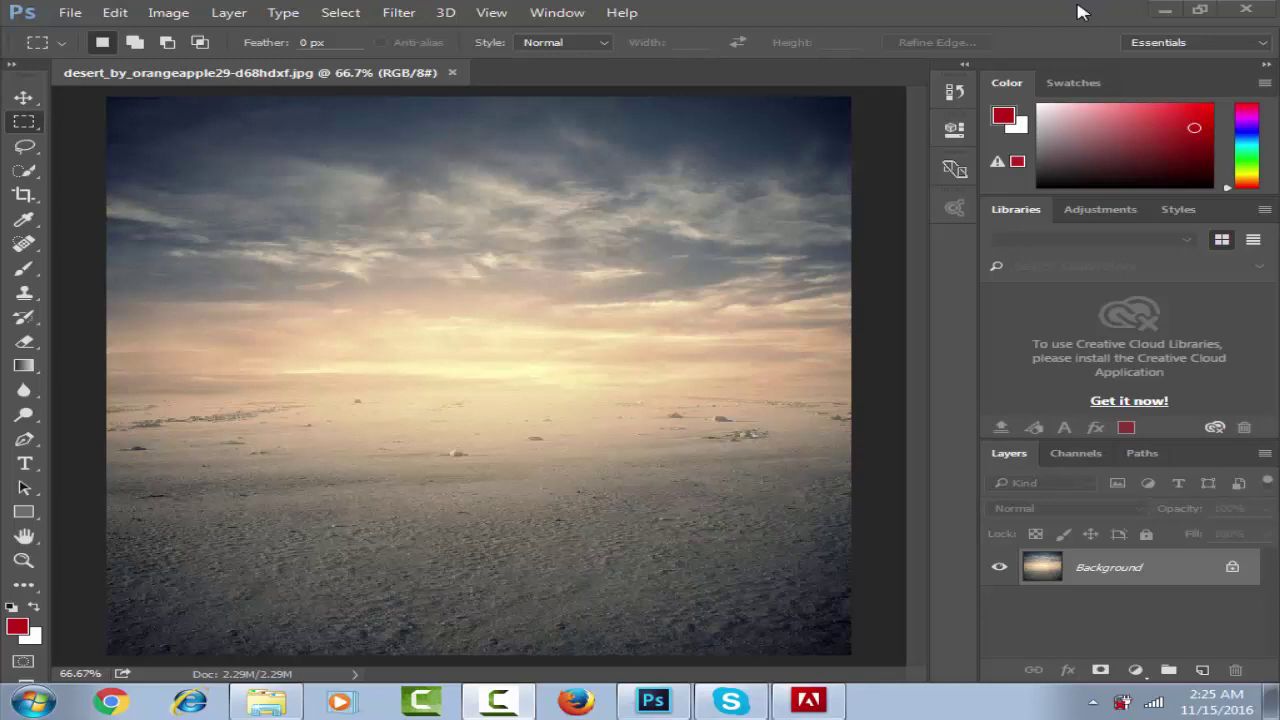
Unlock the desert photo's locked Background layer, turning it into Layer 0.
{"action": "left_click", "coordinate": [1232, 567]}
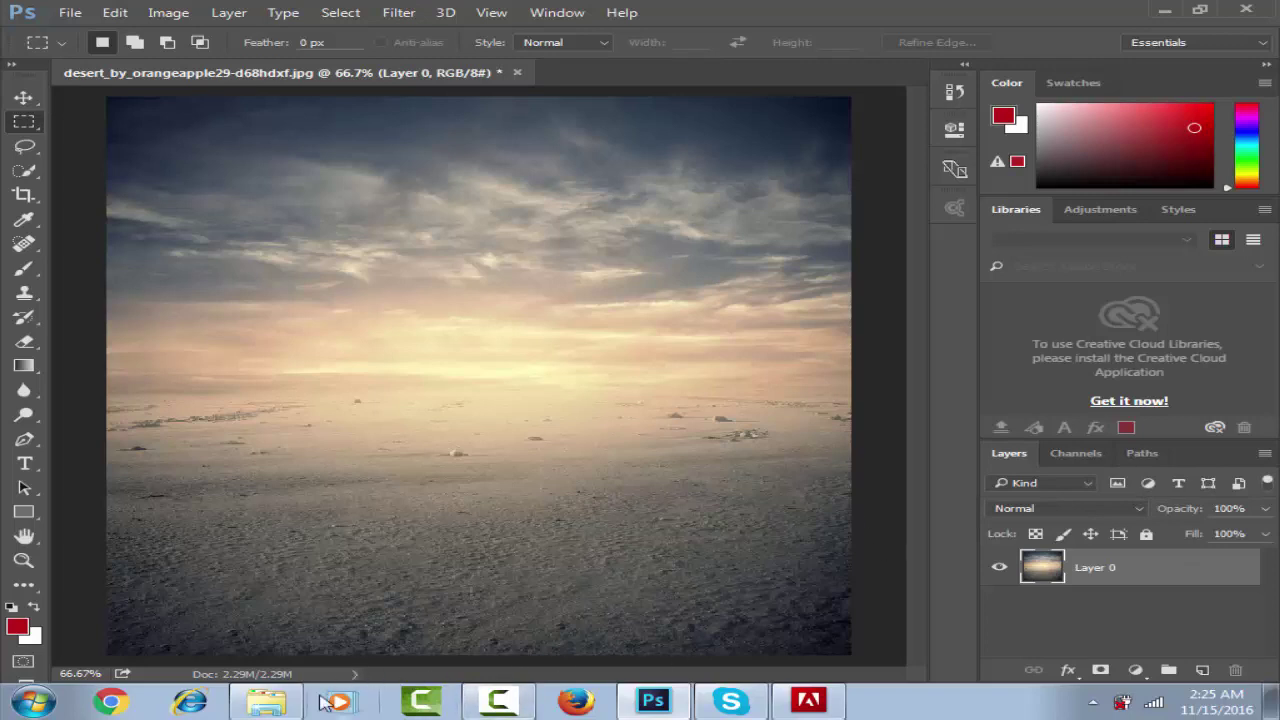
Place xxx.jpg over the desert, enlarged and moved down to cover the upper canvas.
{"action": "left_click", "coordinate": [266, 700]}
{"action": "mouse_move", "coordinate": [634, 276]}
{"action": "left_mouse_down"}
{"action": "mouse_move", "coordinate": [520, 707]}
{"action": "mouse_move", "coordinate": [455, 320]}
{"action": "left_mouse_up"}
{"action": "left_click_drag", "start_coordinate": [489, 420], "coordinate": [500, 374]}
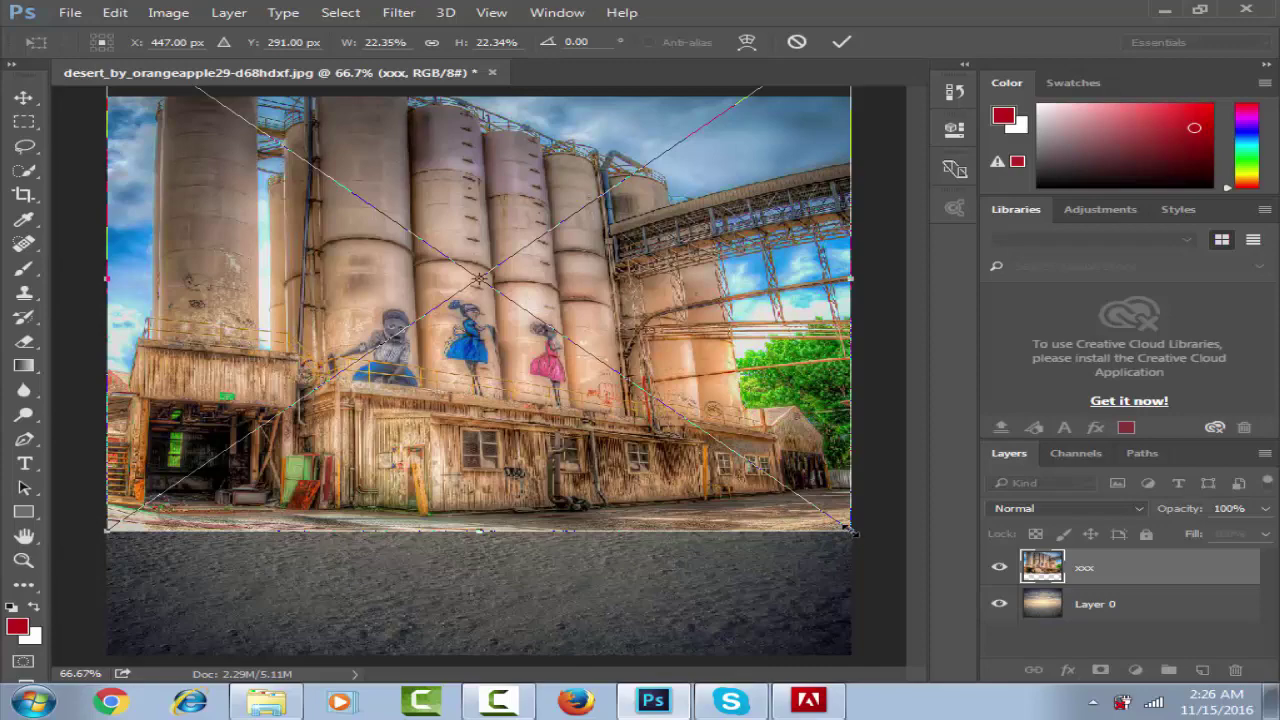
{"action": "left_click_drag", "start_coordinate": [850, 528], "coordinate": [874, 545]}
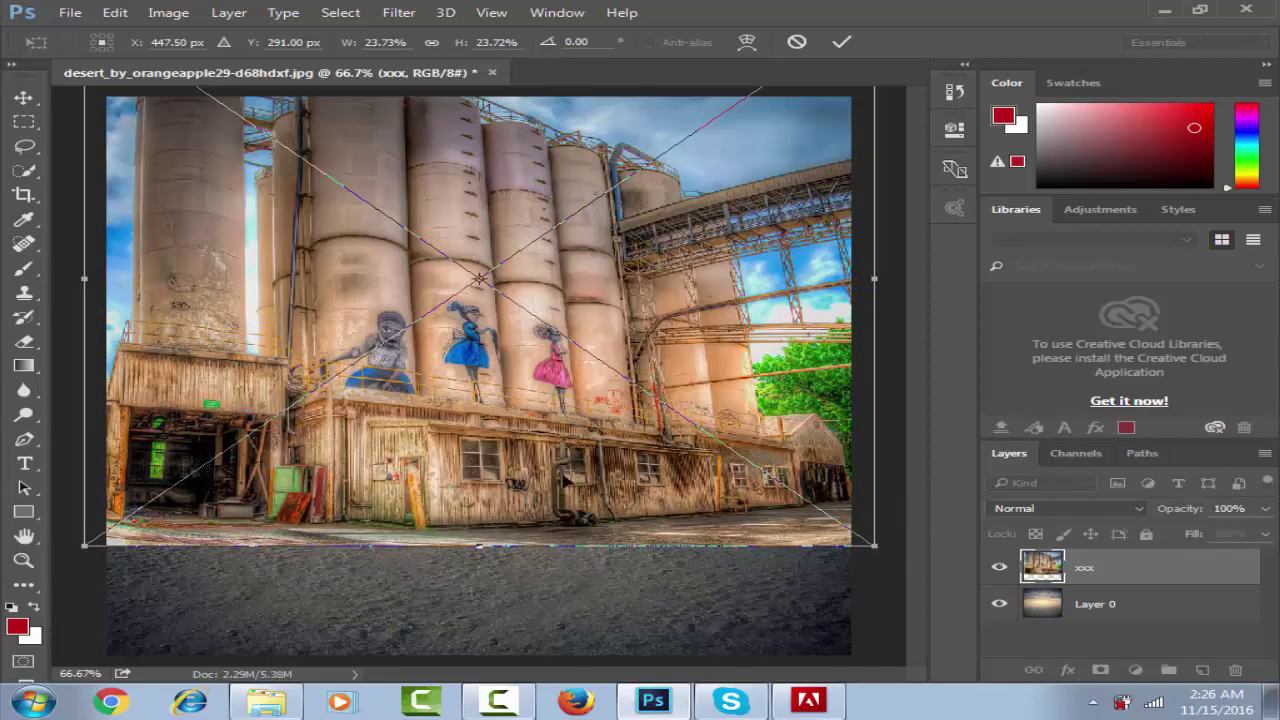
{"action": "mouse_move", "coordinate": [566, 480]}
{"action": "left_mouse_down"}
{"action": "mouse_move", "coordinate": [580, 520]}
{"action": "mouse_move", "coordinate": [572, 457]}
{"action": "left_mouse_up"}
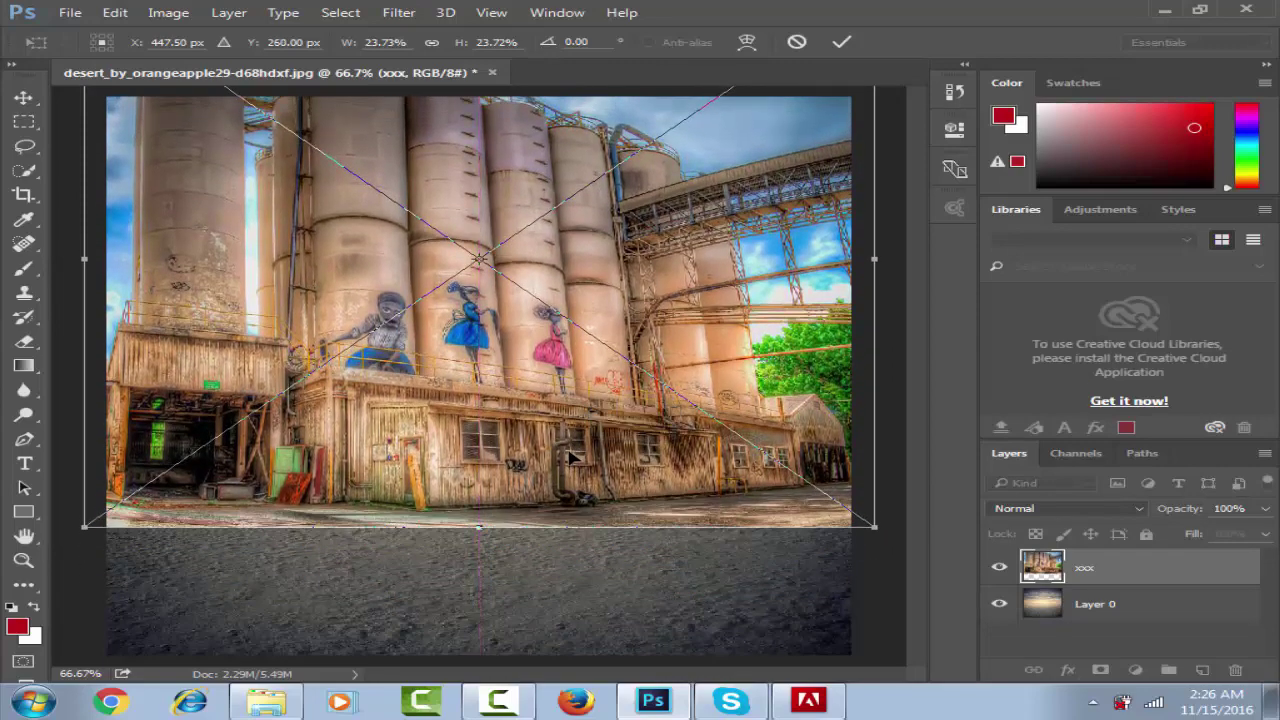
{"action": "key", "text": "Return"}
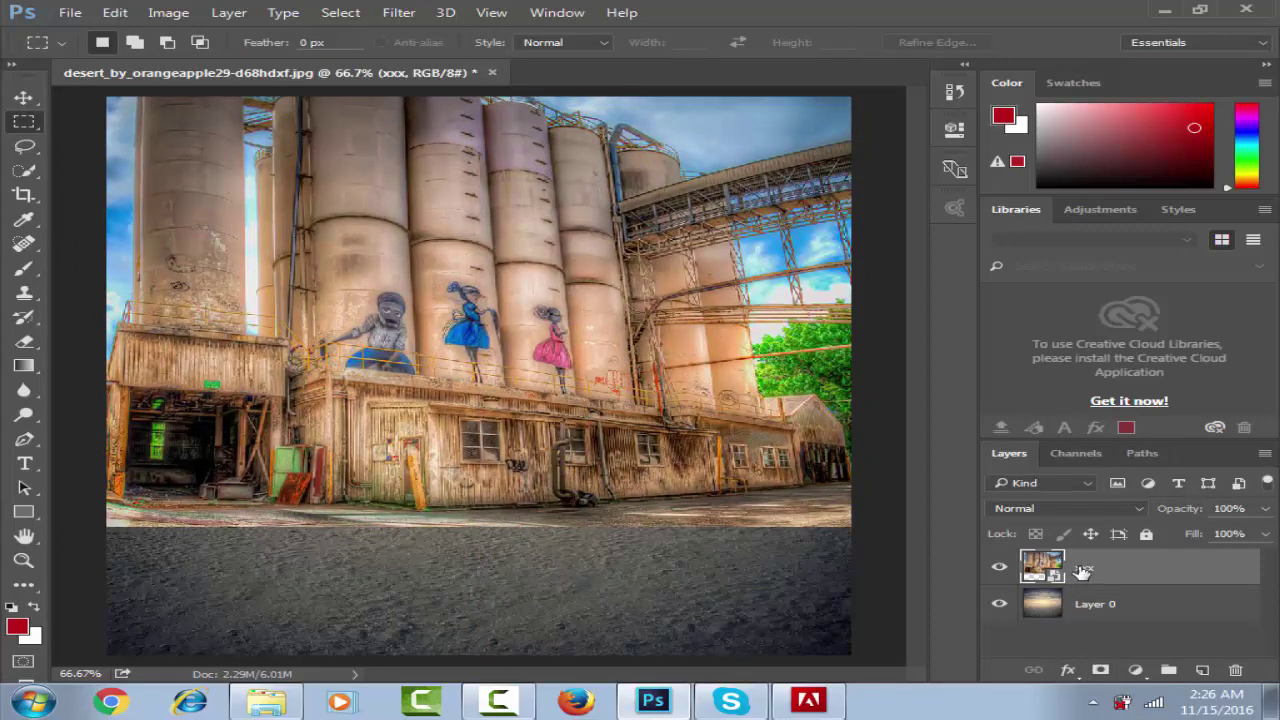
Add a mask to layer xxx and draw gradients fading the silo base into the desert ground.
{"action": "left_click", "coordinate": [1099, 672]}
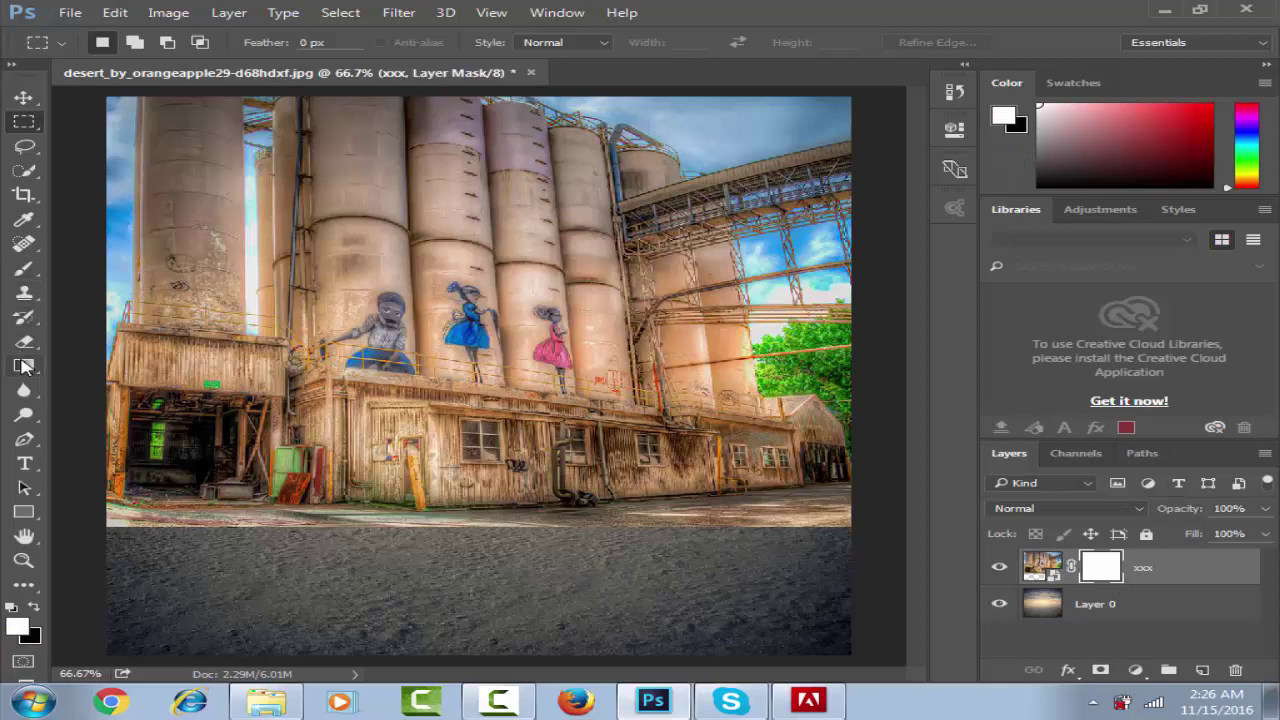
{"action": "left_click", "coordinate": [24, 366]}
{"action": "left_click_drag", "start_coordinate": [480, 555], "coordinate": [480, 556]}
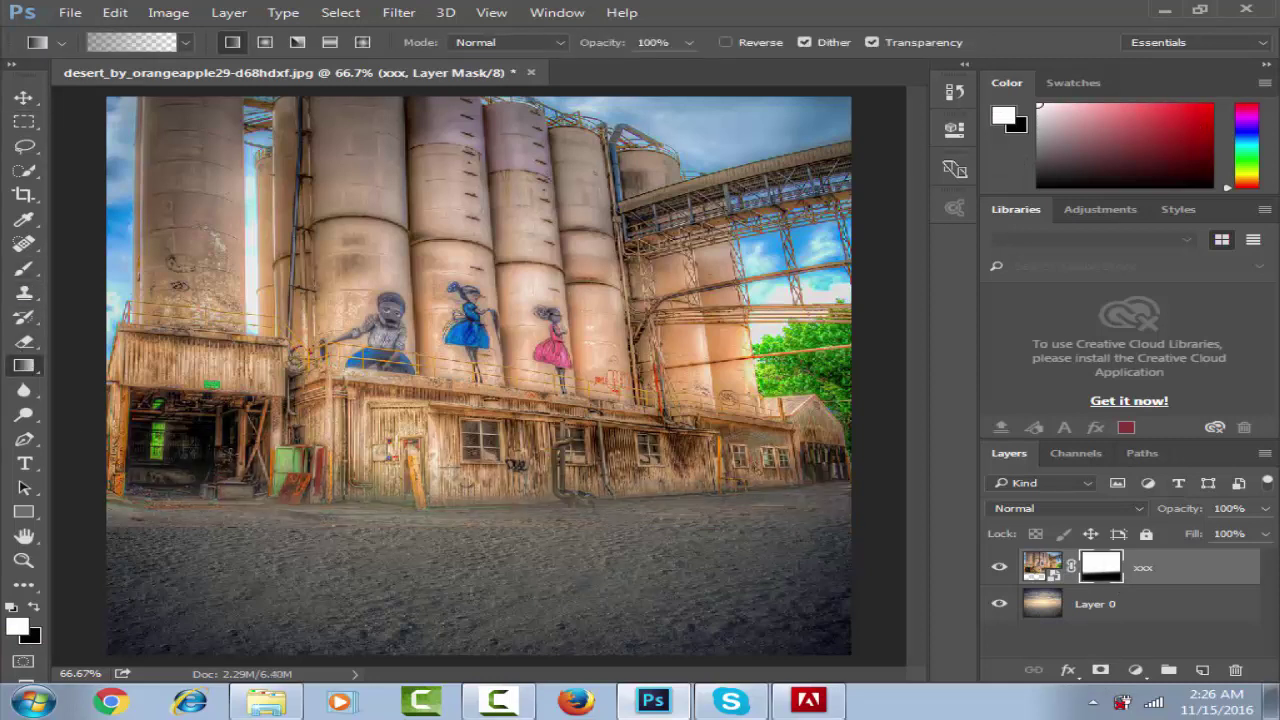
{"action": "left_click_drag", "start_coordinate": [173, 480], "coordinate": [173, 530]}
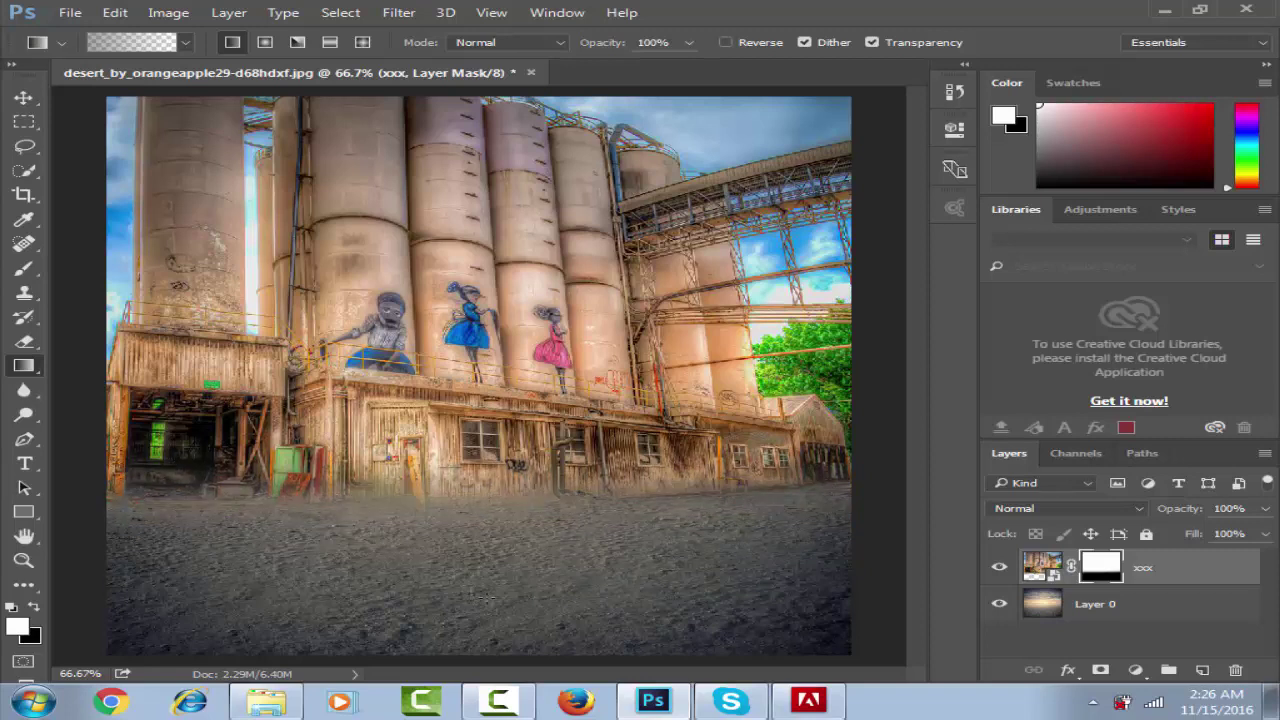
{"action": "left_click_drag", "start_coordinate": [150, 512], "coordinate": [100, 503]}
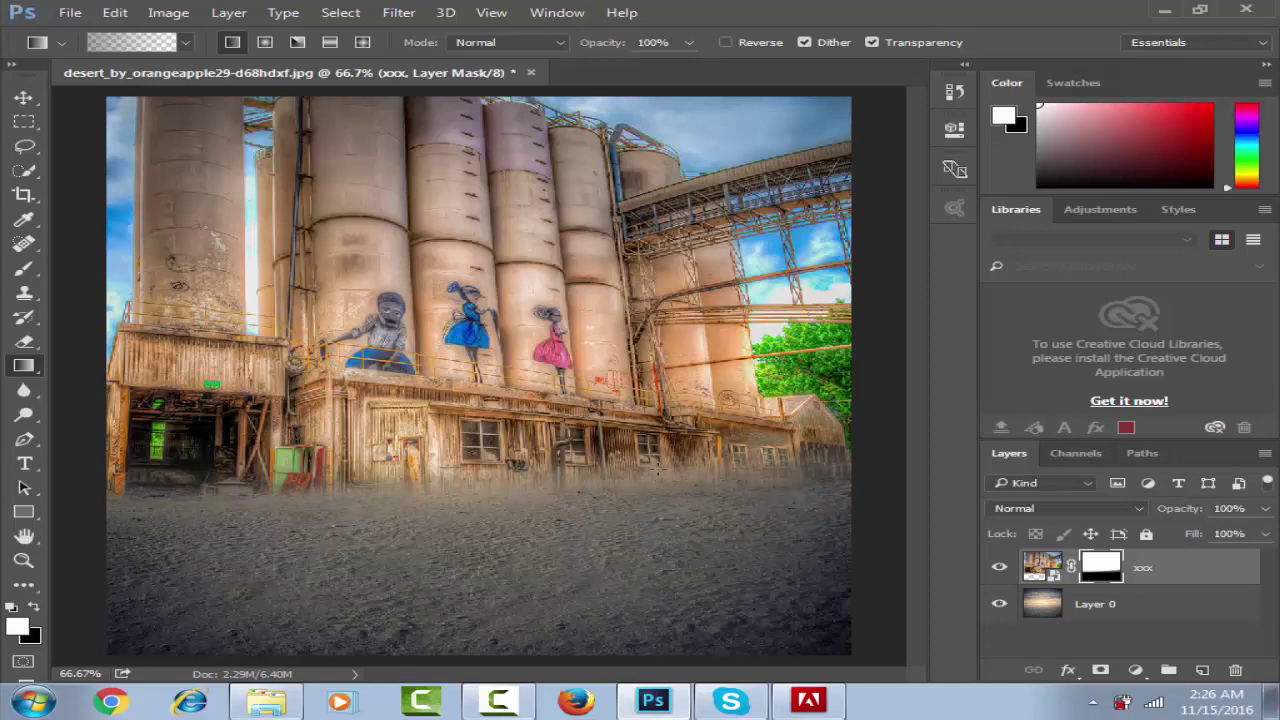
{"action": "mouse_move", "coordinate": [658, 474]}
{"action": "left_mouse_down"}
{"action": "mouse_move", "coordinate": [657, 490]}
{"action": "mouse_move", "coordinate": [690, 420]}
{"action": "left_mouse_up"}
{"action": "key", "text": "ctrl+z"}
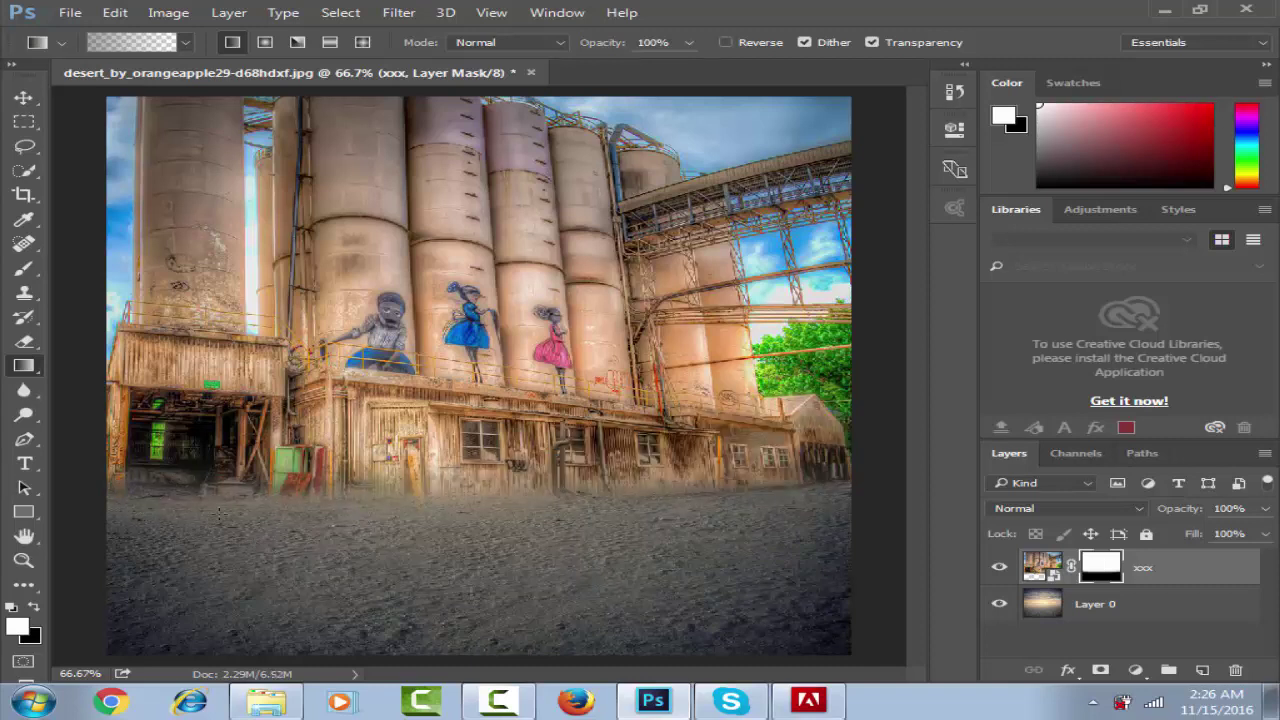
{"action": "left_click_drag", "start_coordinate": [219, 513], "coordinate": [219, 440]}
{"action": "key", "text": "ctrl+z"}
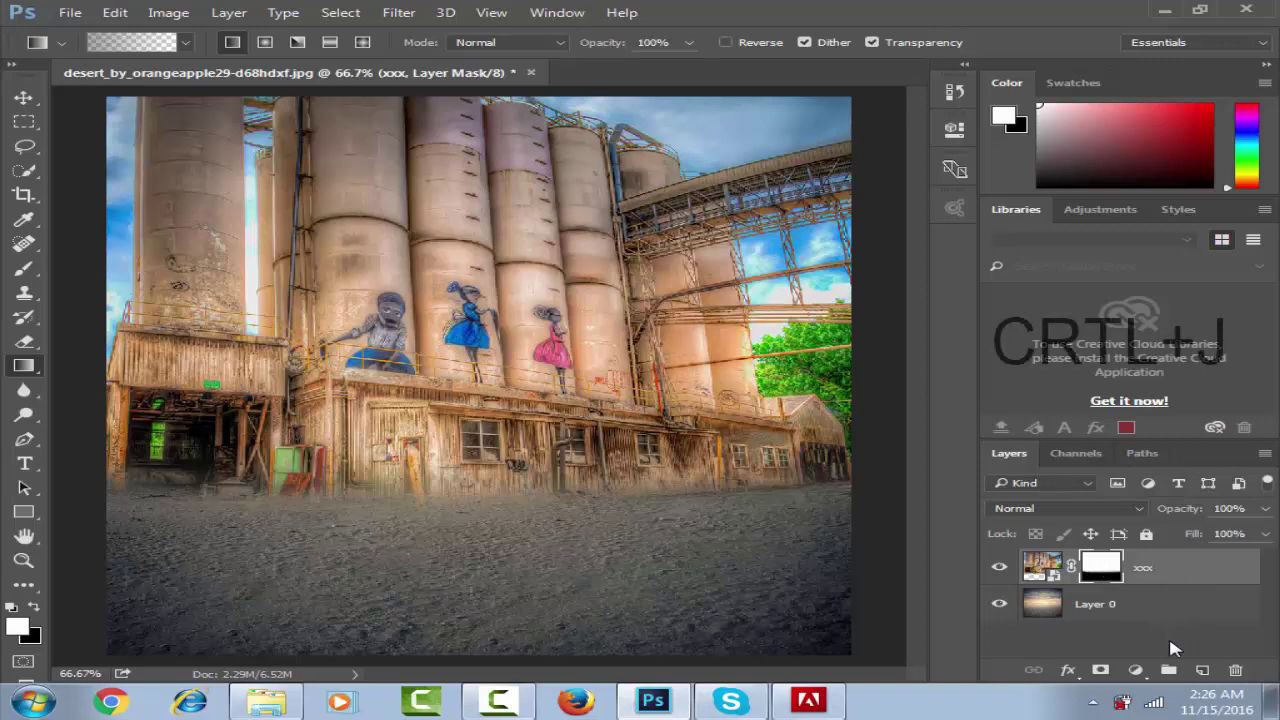
Merge Layer 0 and the silo layer into a single xxx layer.
{"action": "left_click", "coordinate": [1112, 610], "text": "ctrl"}
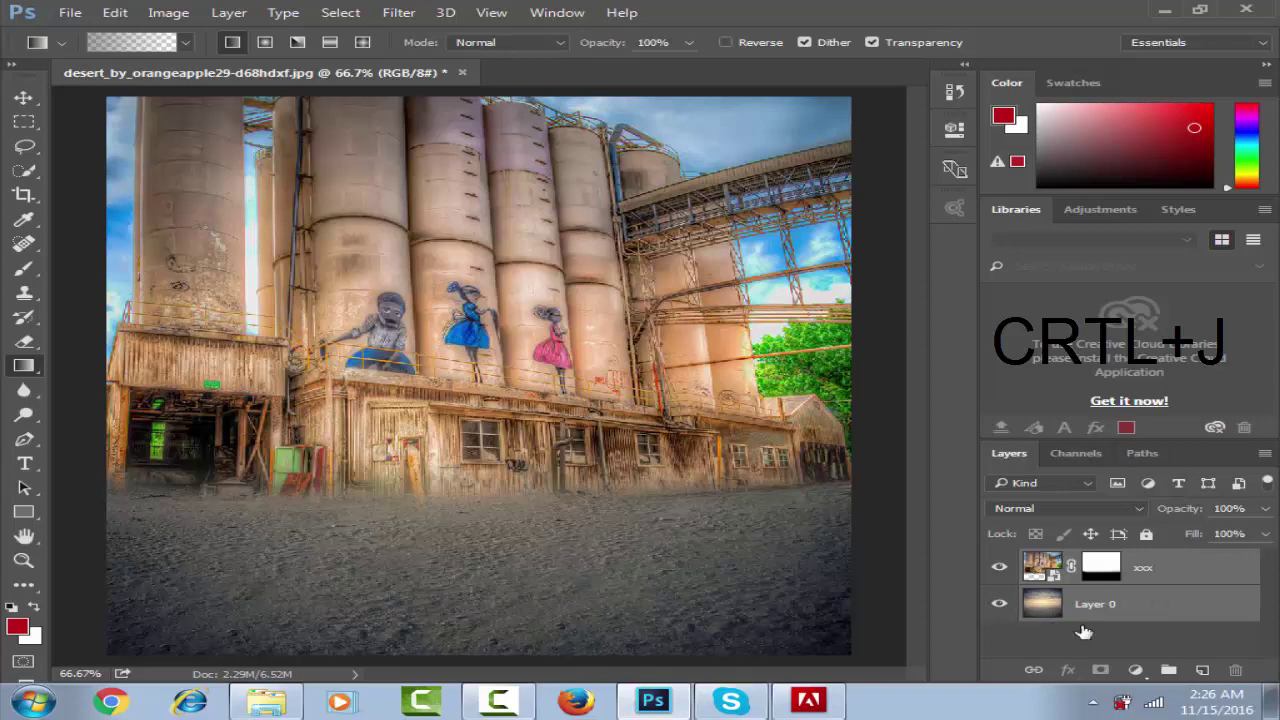
{"action": "key", "text": "ctrl+e"}
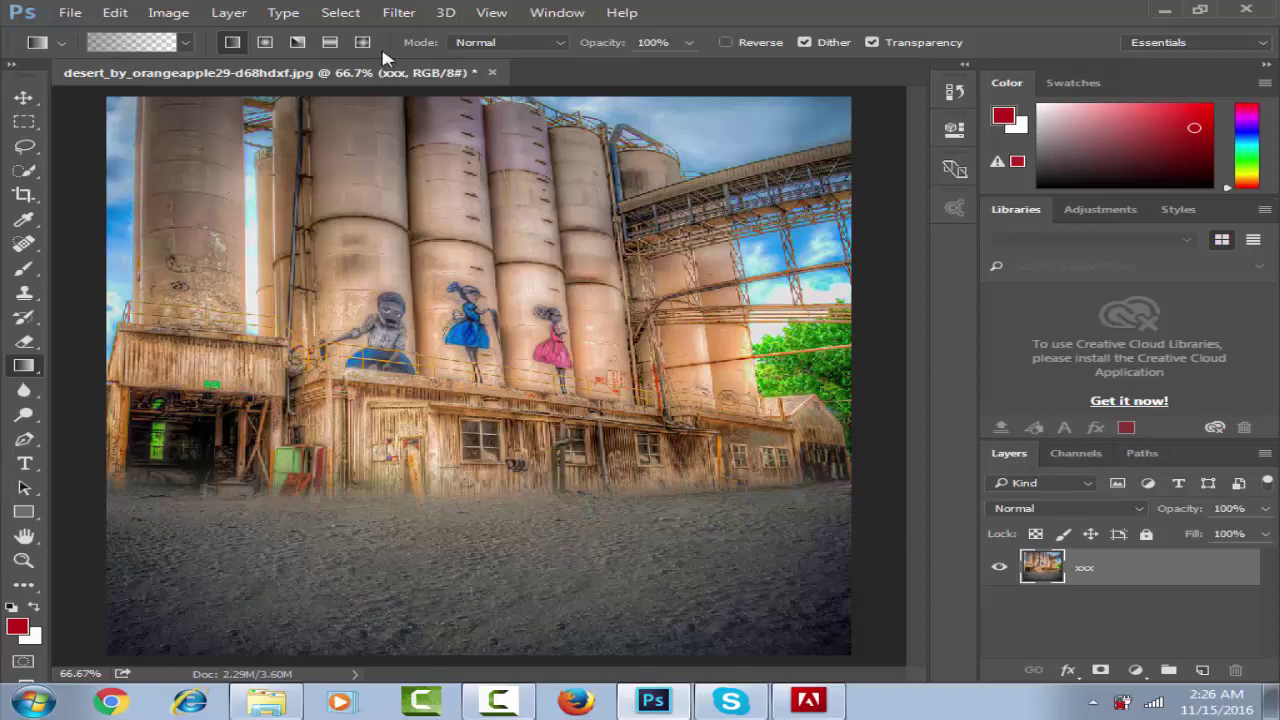
{"action": "left_click", "coordinate": [398, 12]}
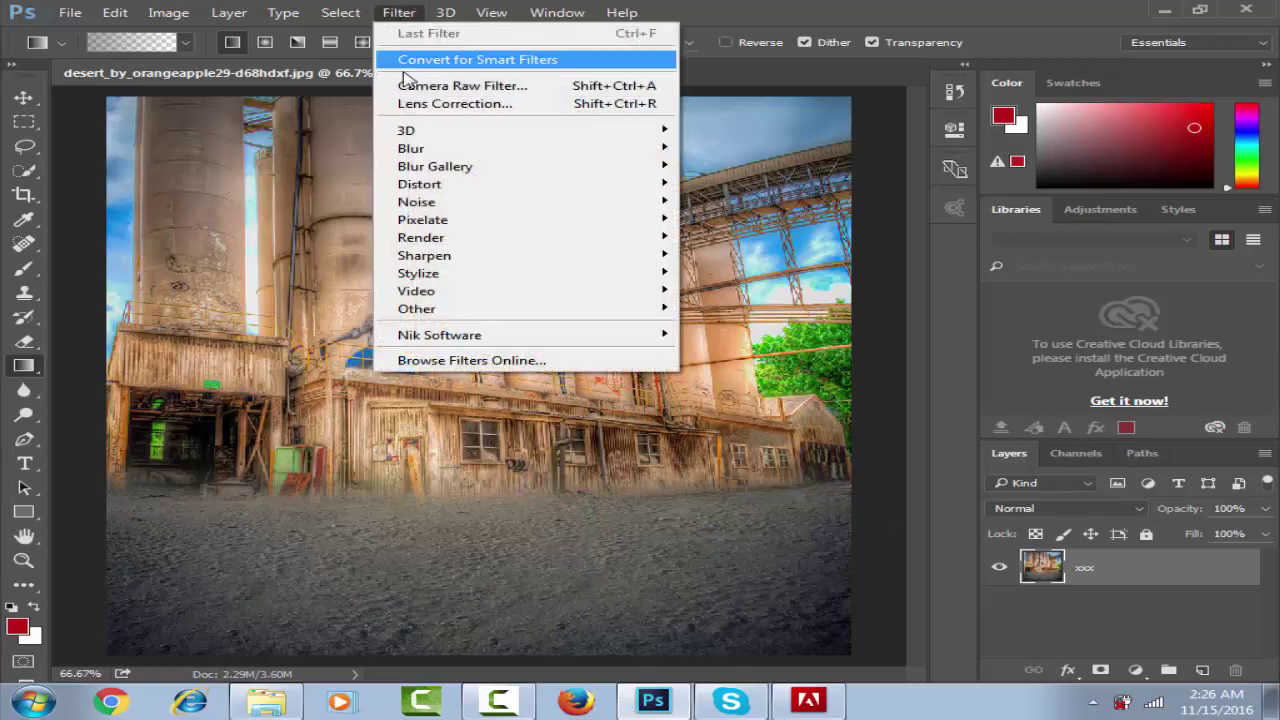
{"action": "left_click", "coordinate": [391, 86]}
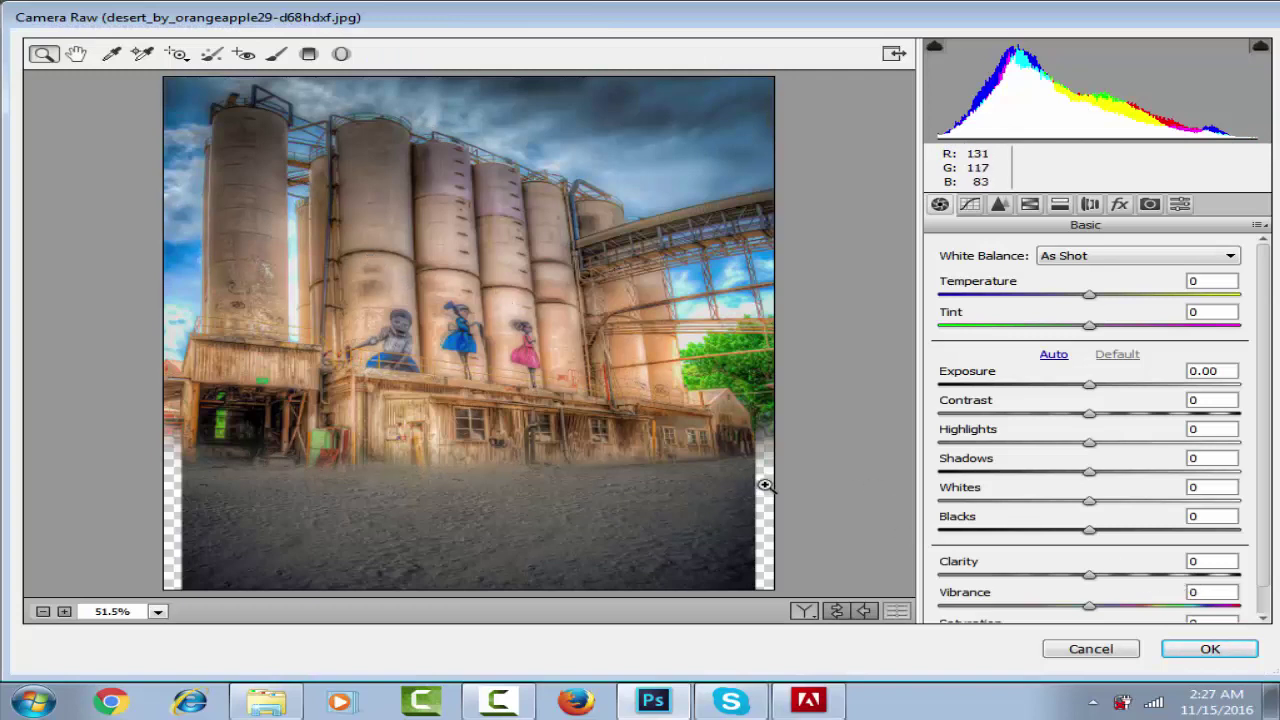
Apply Camera Raw with Clarity +48, Vibrance +28, warmer Temperature and shifted Yellows hue.
{"action": "mouse_move", "coordinate": [1090, 577]}
{"action": "left_mouse_down"}
{"action": "mouse_move", "coordinate": [1180, 577]}
{"action": "mouse_move", "coordinate": [1161, 577]}
{"action": "left_mouse_up"}
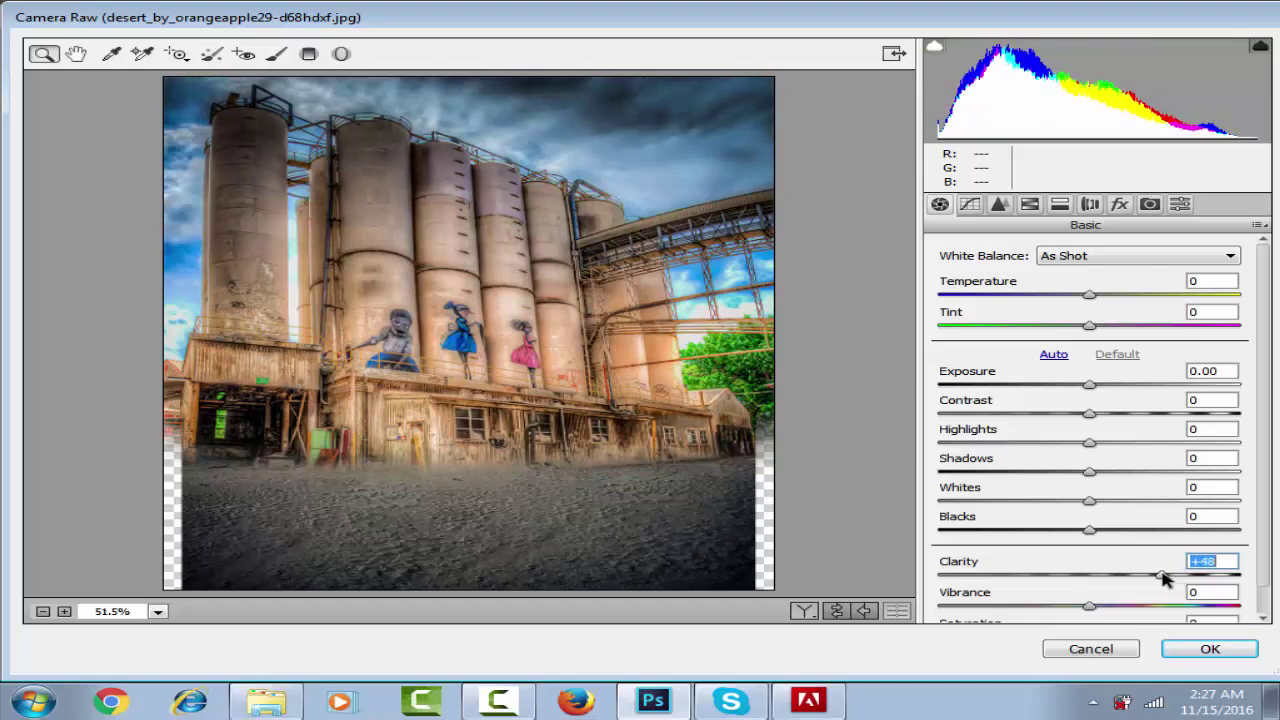
{"action": "left_click_drag", "start_coordinate": [1094, 605], "coordinate": [1133, 606]}
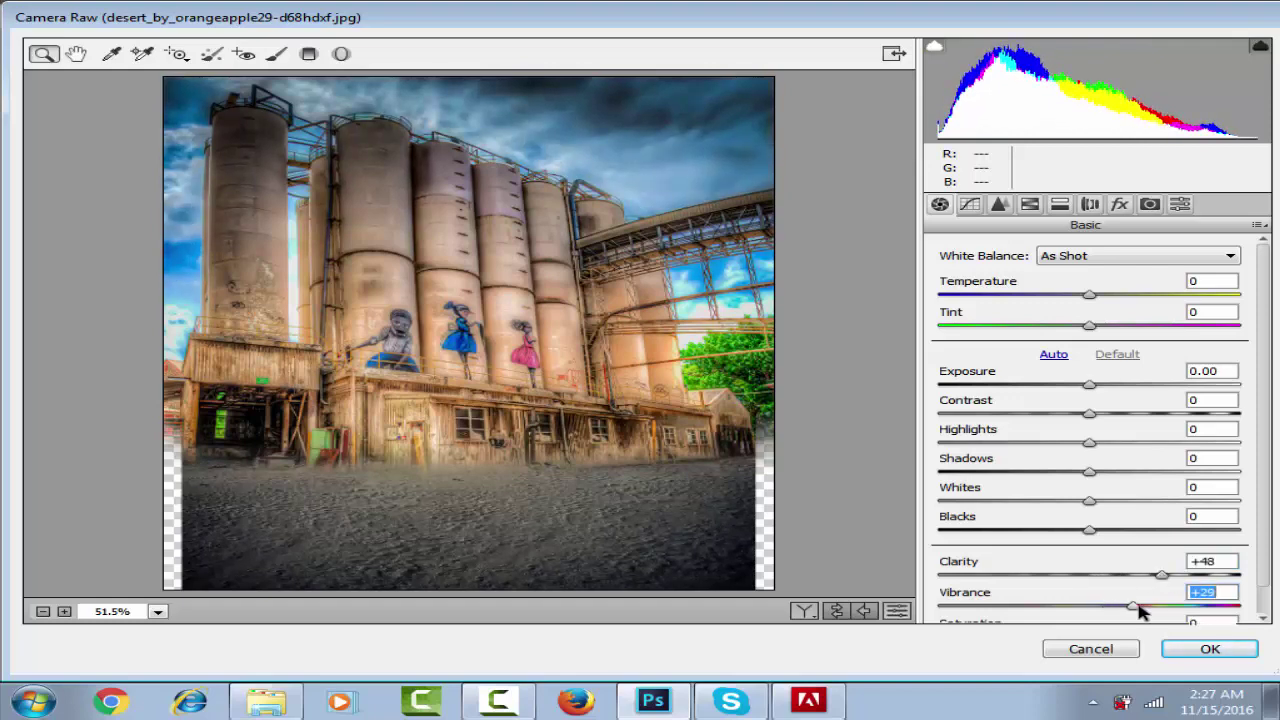
{"action": "left_click_drag", "start_coordinate": [1091, 295], "coordinate": [1104, 300]}
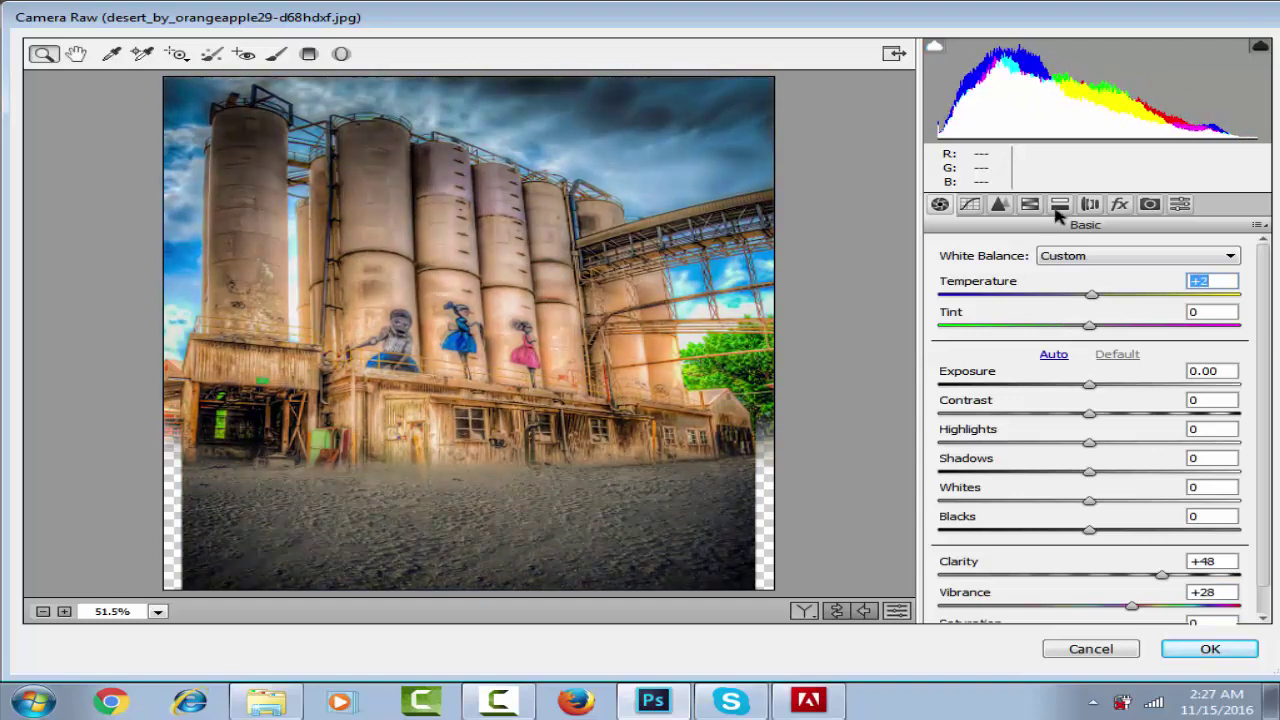
{"action": "left_click", "coordinate": [1060, 206]}
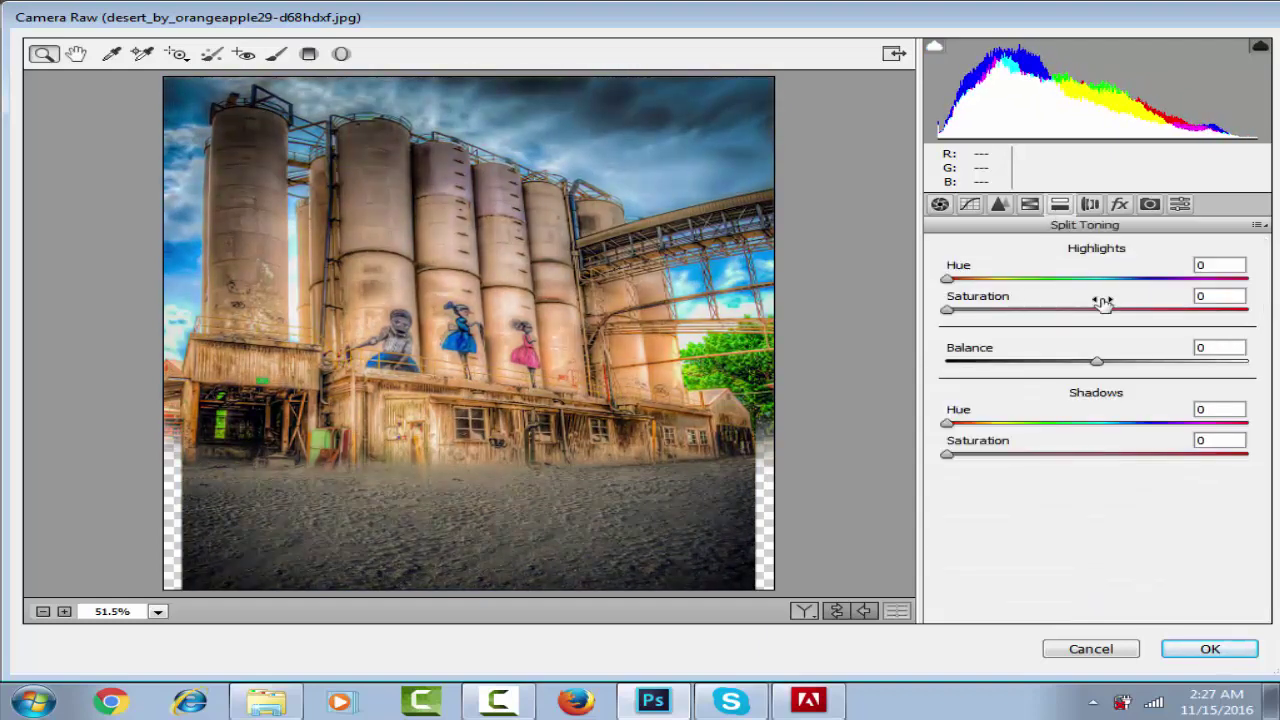
{"action": "left_click", "coordinate": [1030, 206]}
{"action": "left_click_drag", "start_coordinate": [1093, 400], "coordinate": [1005, 402]}
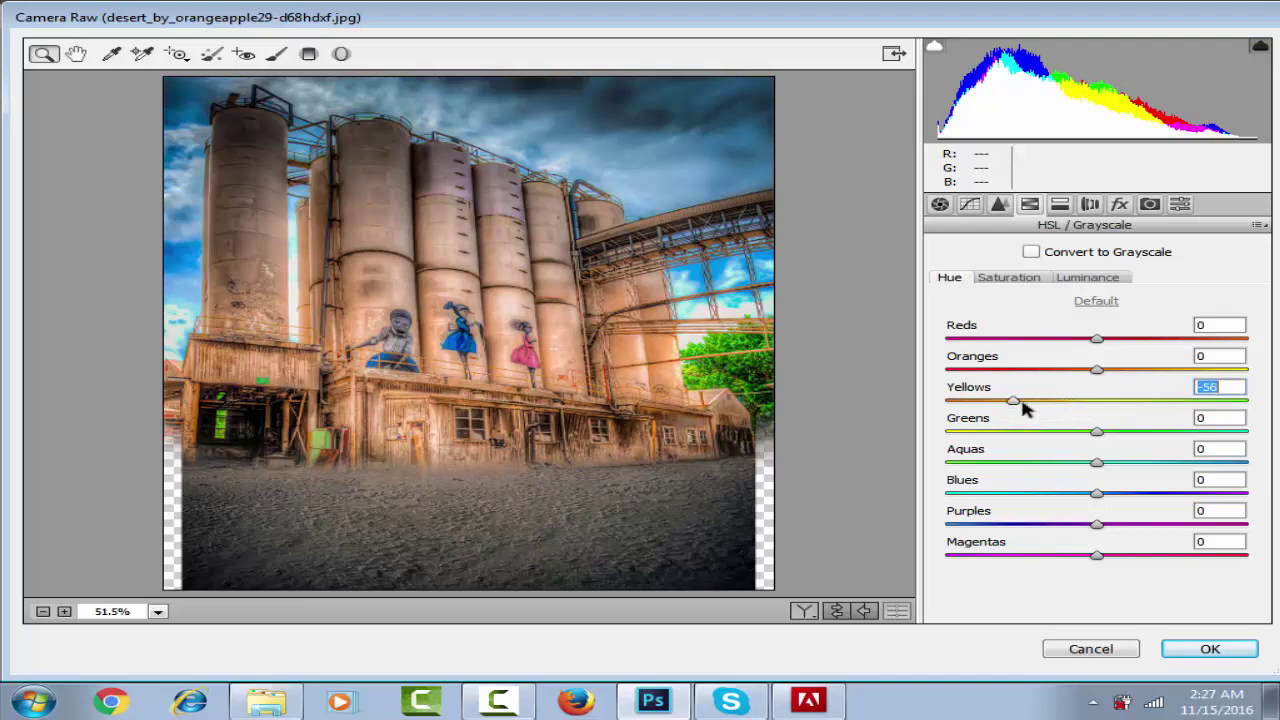
{"action": "left_click", "coordinate": [1087, 277]}
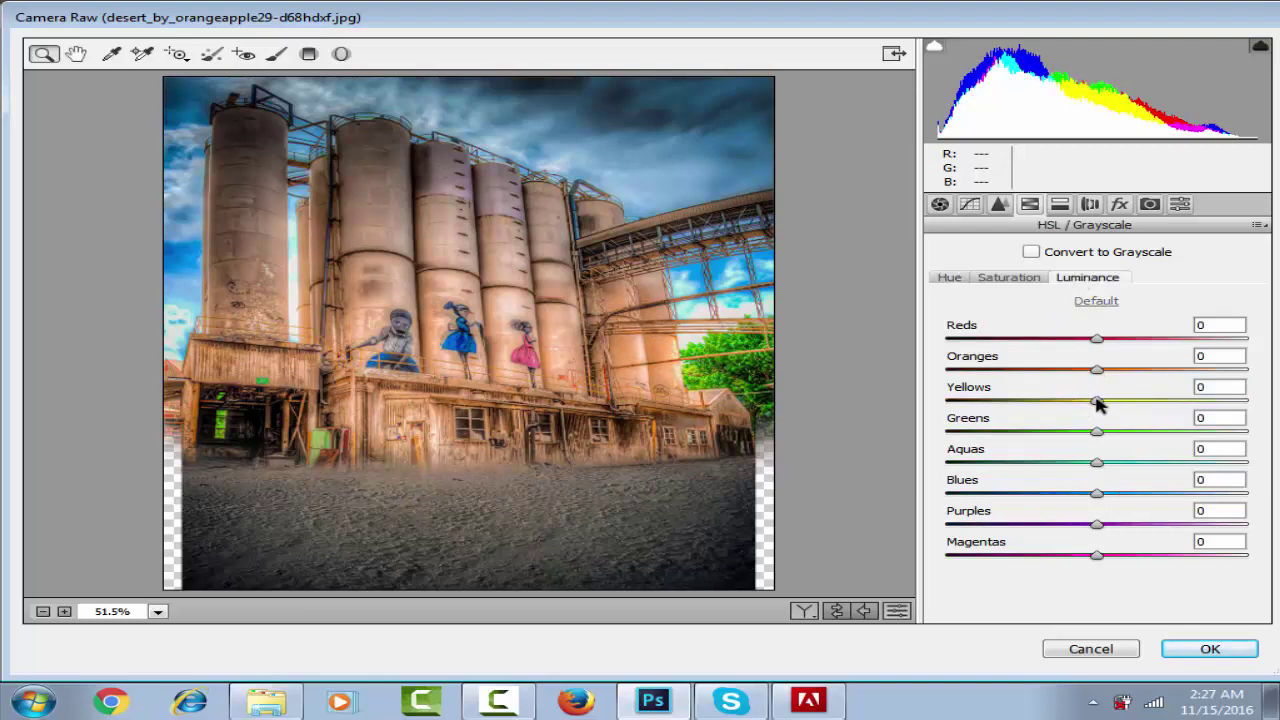
{"action": "left_click", "coordinate": [1208, 650]}
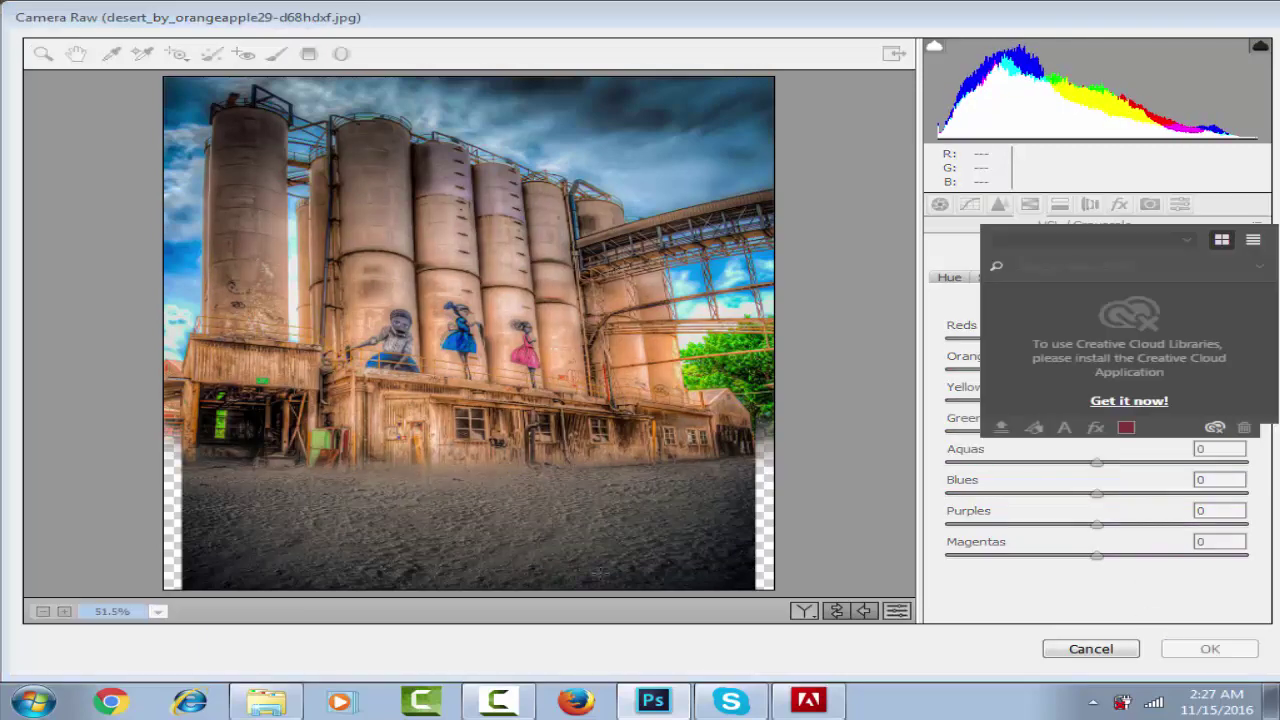
{"action": "key", "text": "z"}
{"action": "right_click", "coordinate": [585, 299]}
{"action": "left_click", "coordinate": [610, 318]}
{"action": "right_click", "coordinate": [462, 266]}
{"action": "left_click", "coordinate": [512, 284]}
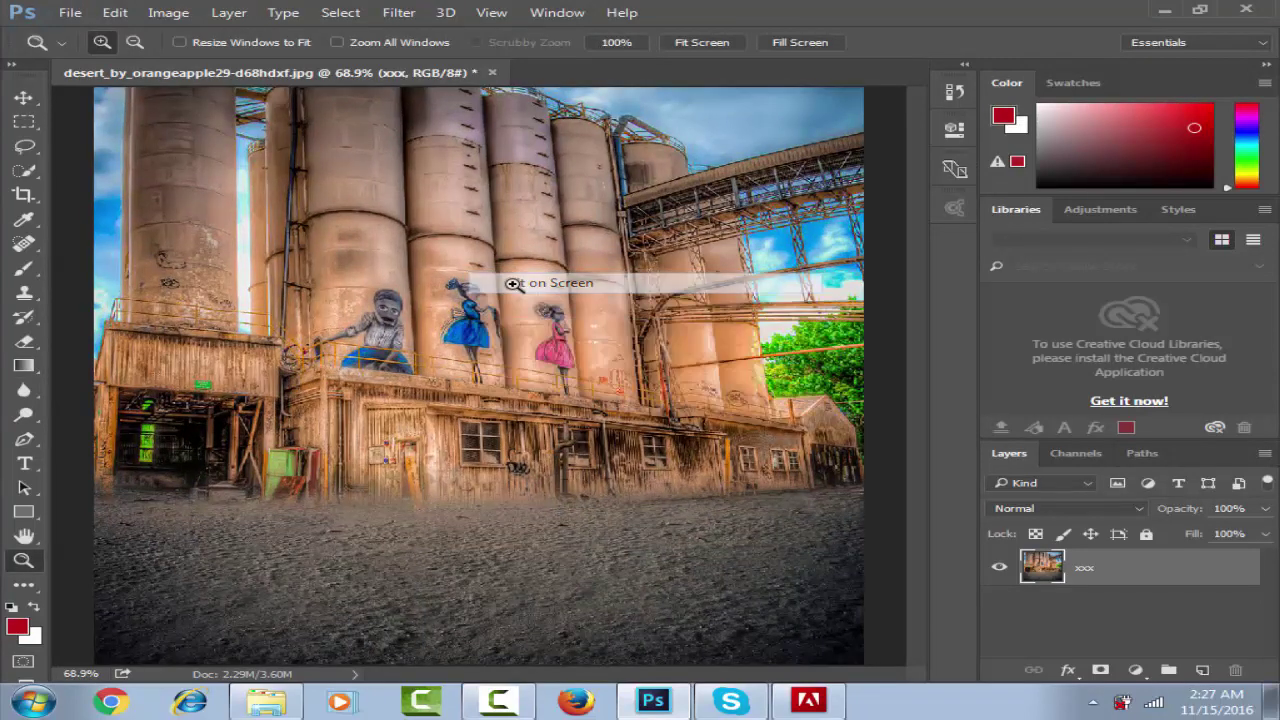
{"action": "right_click", "coordinate": [540, 378]}
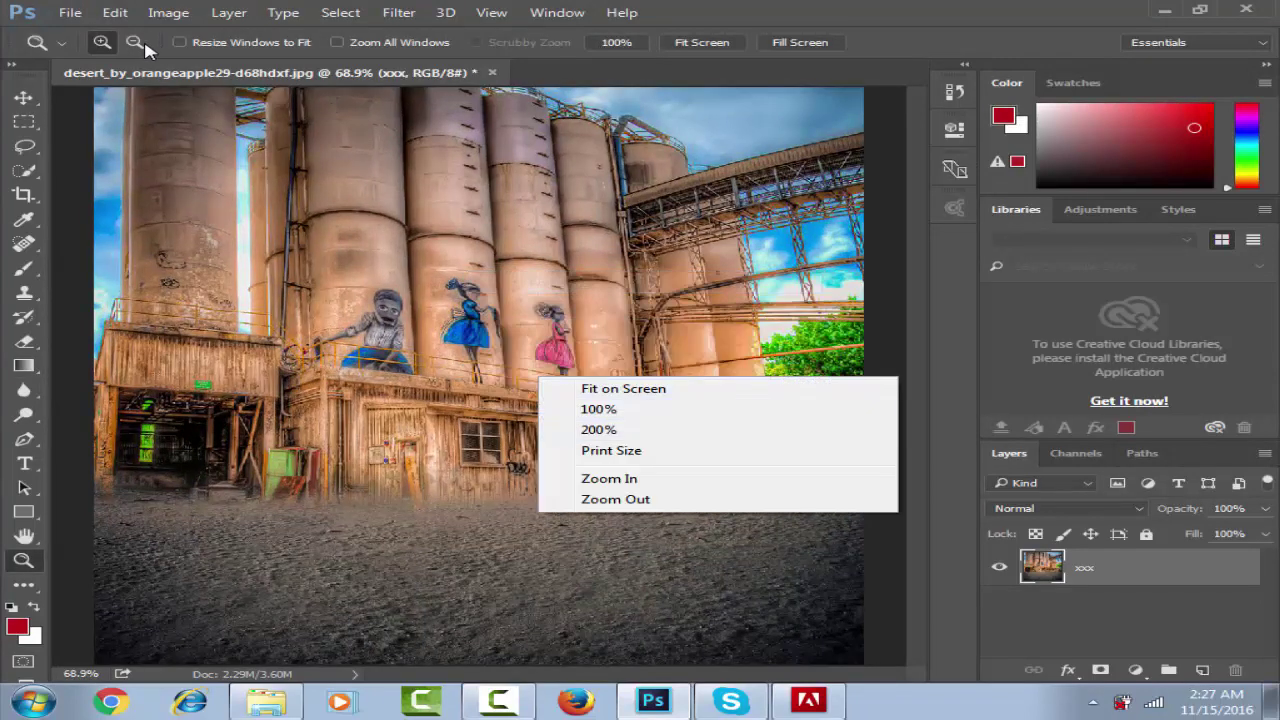
{"action": "key", "text": "Escape"}
{"action": "key", "text": "ctrl+1"}
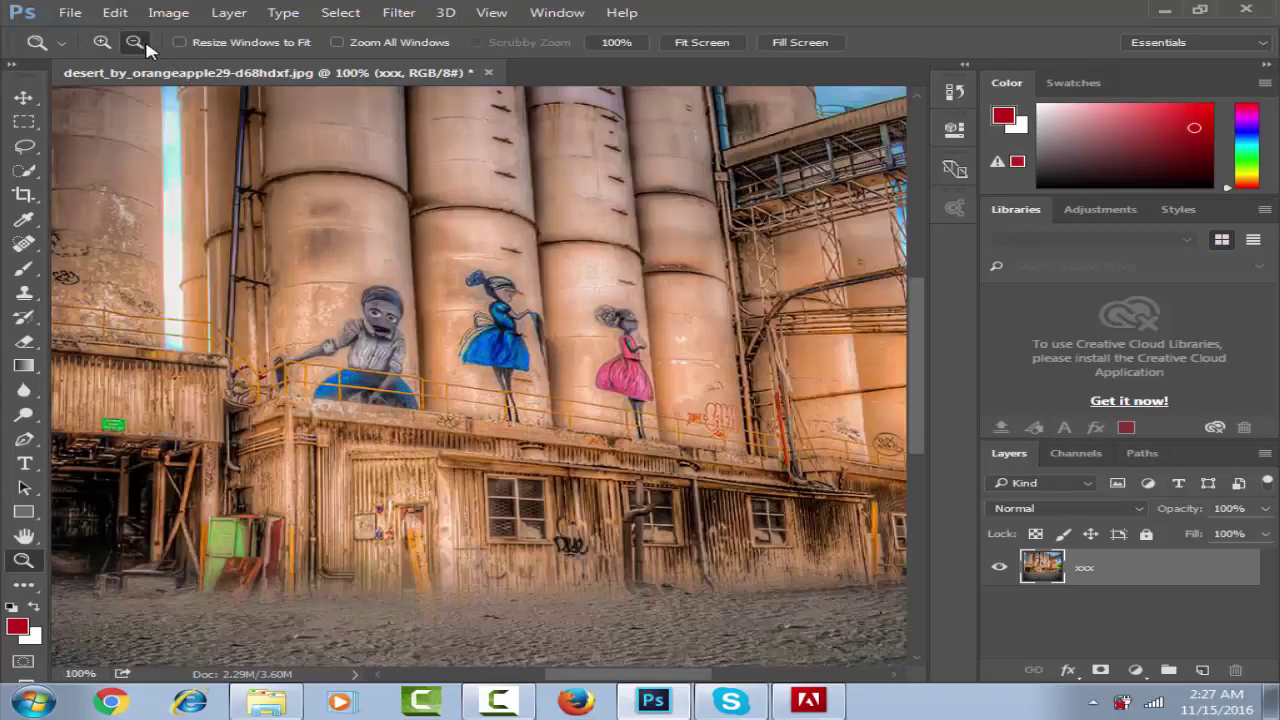
{"action": "left_click", "coordinate": [300, 264]}
{"action": "left_click", "coordinate": [404, 352]}
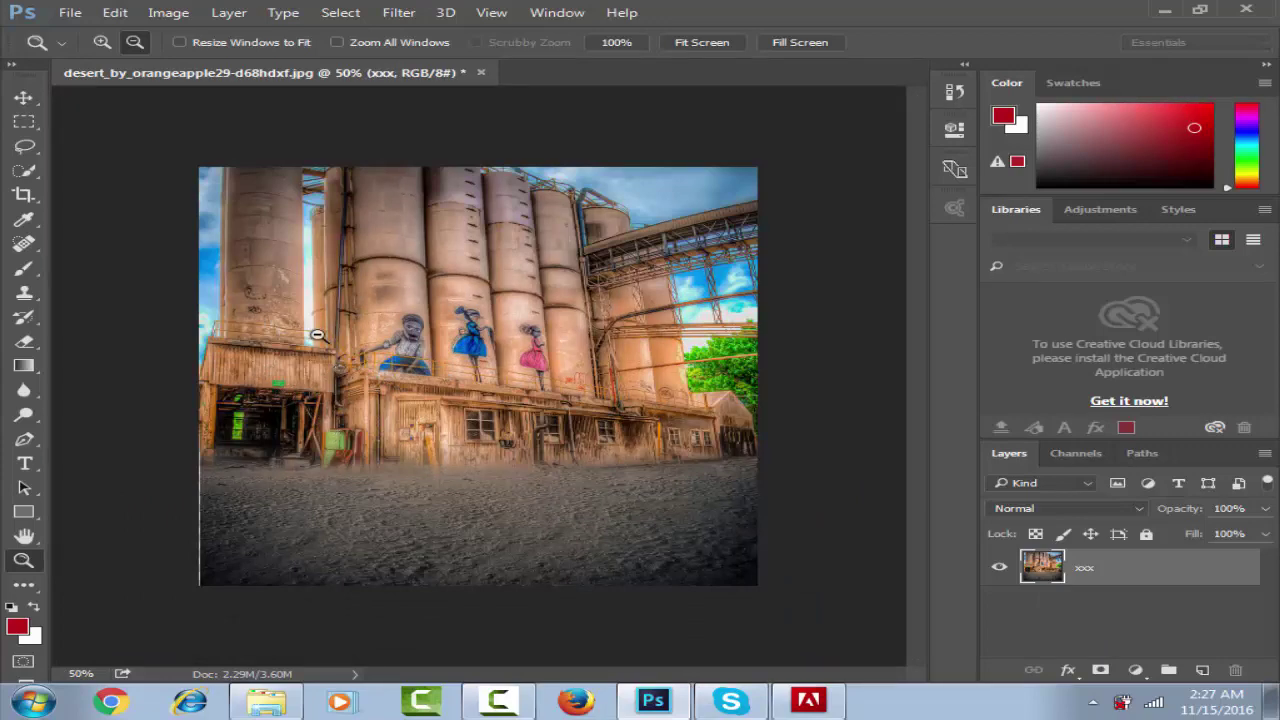
{"action": "left_click", "coordinate": [101, 42]}
{"action": "left_click", "coordinate": [422, 231]}
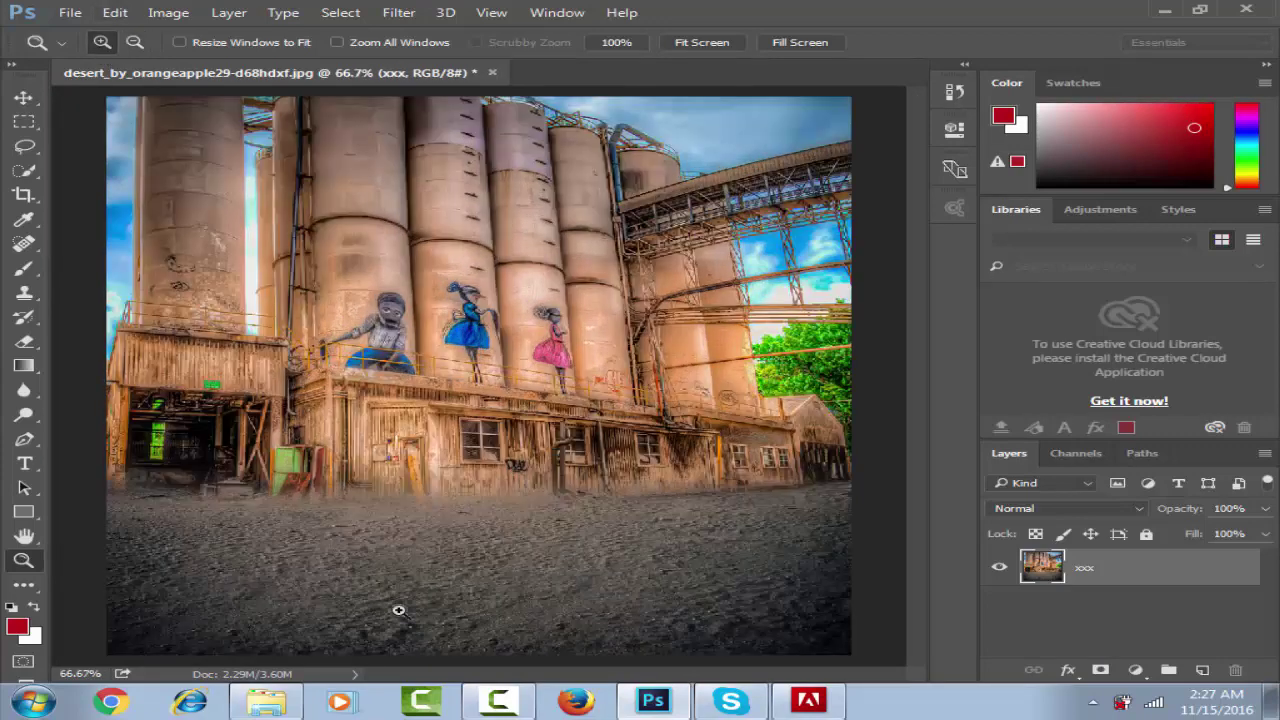
{"action": "left_click", "coordinate": [266, 702]}
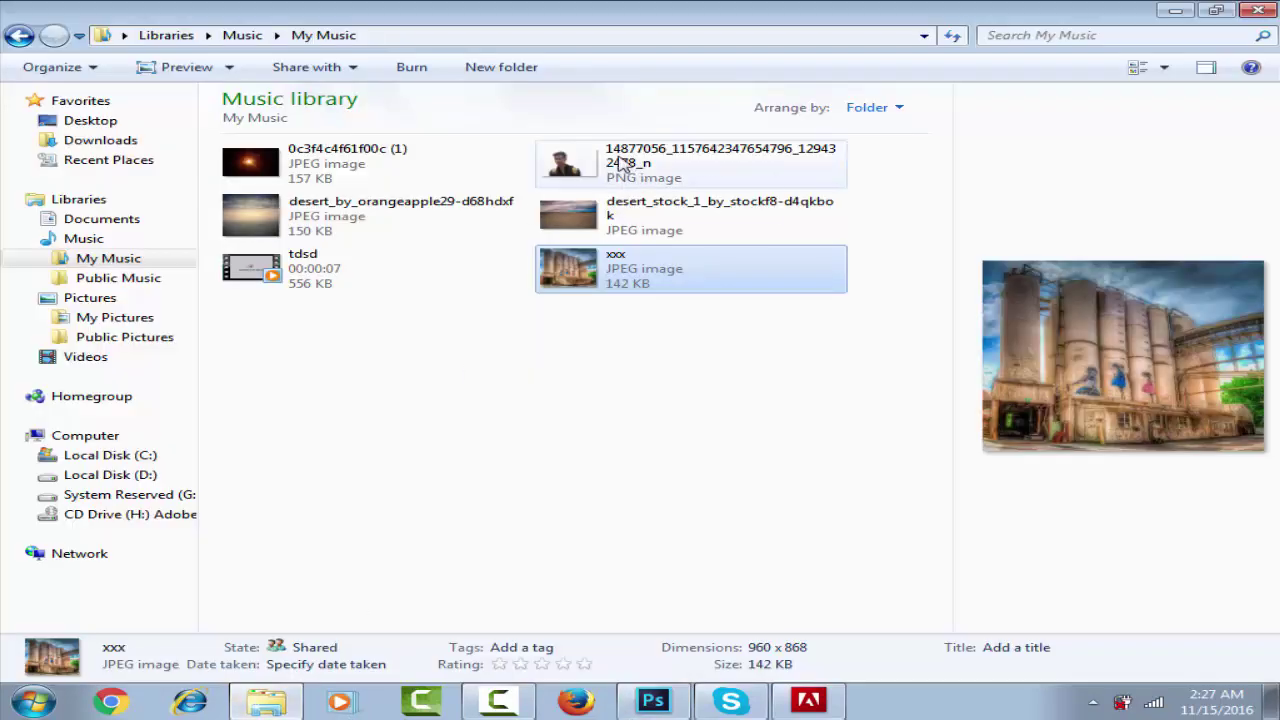
Place the young man's cut-out PNG at about 22% size, positioned lower centre.
{"action": "mouse_move", "coordinate": [600, 163]}
{"action": "left_mouse_down"}
{"action": "mouse_move", "coordinate": [549, 532]}
{"action": "mouse_move", "coordinate": [537, 498]}
{"action": "mouse_move", "coordinate": [559, 592]}
{"action": "left_mouse_up"}
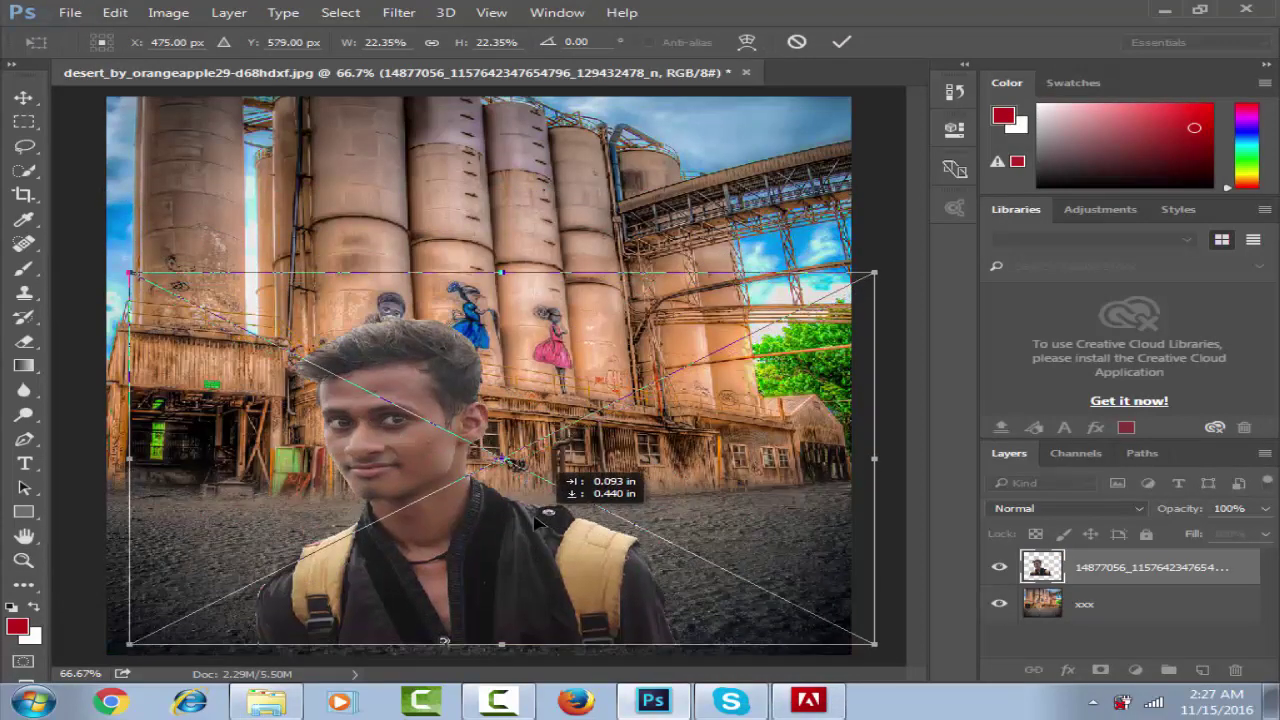
{"action": "left_click_drag", "start_coordinate": [499, 281], "coordinate": [502, 237]}
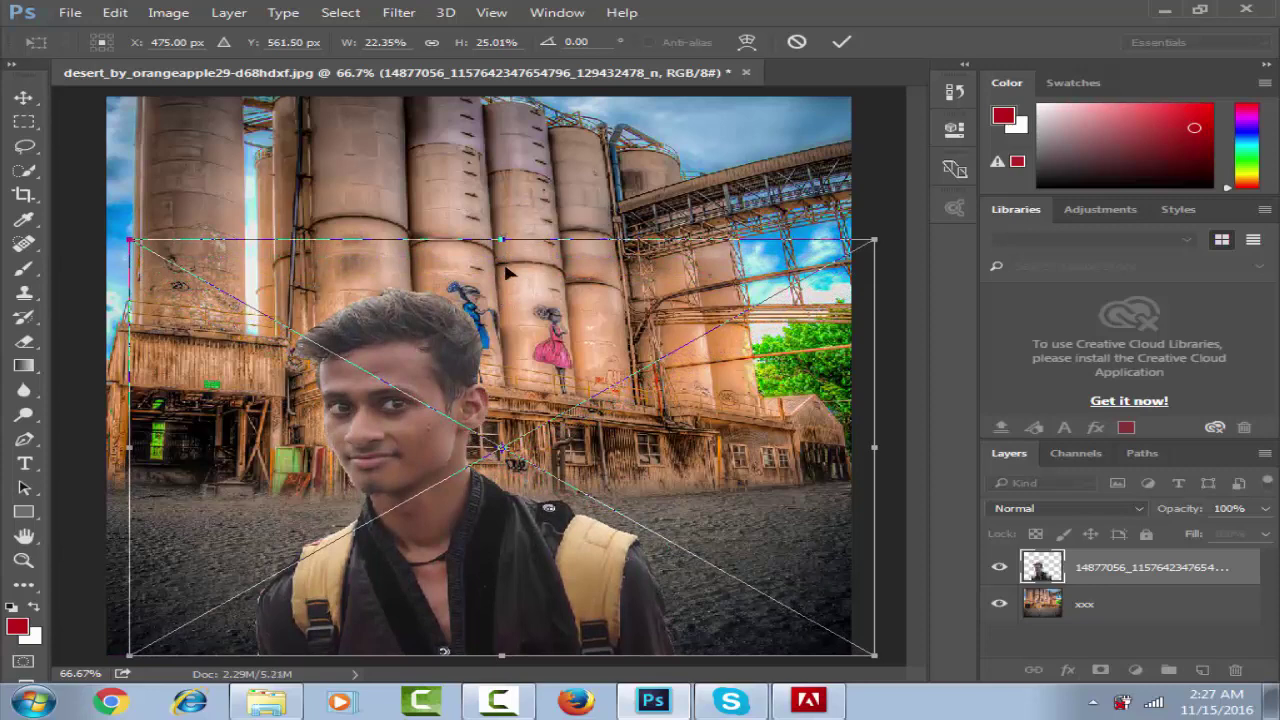
{"action": "left_click_drag", "start_coordinate": [502, 240], "coordinate": [502, 228]}
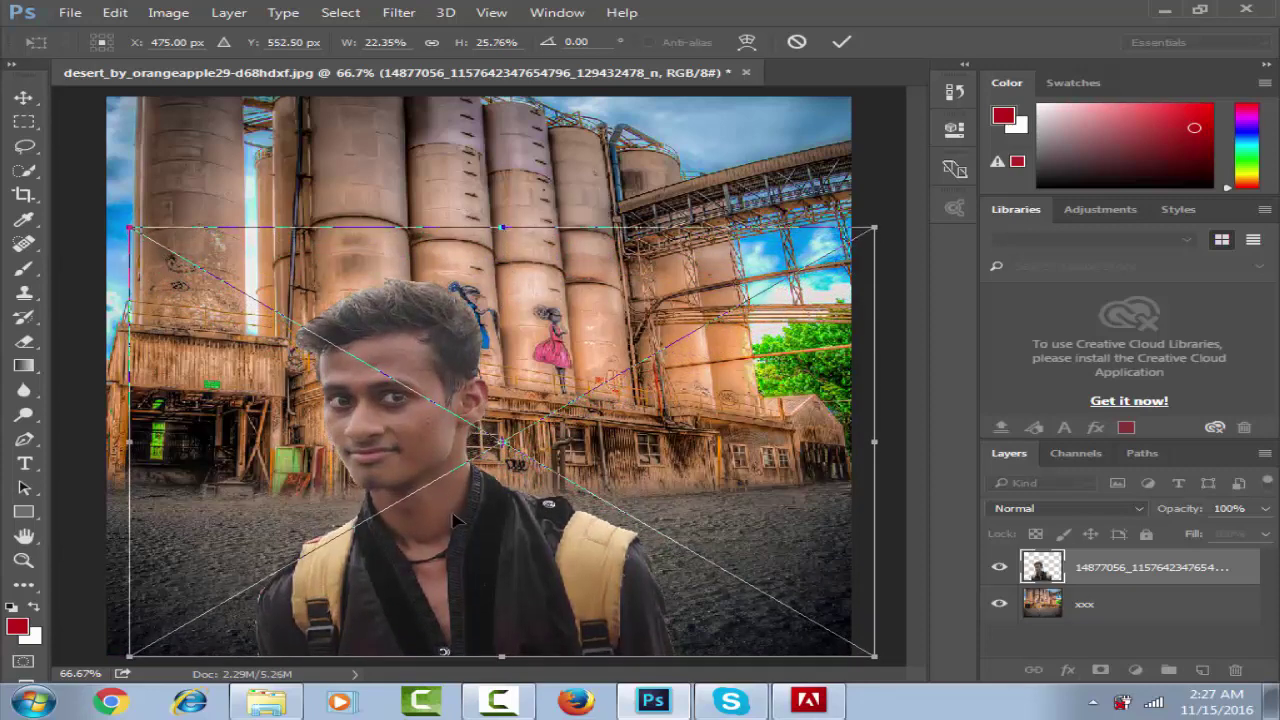
{"action": "left_click_drag", "start_coordinate": [466, 528], "coordinate": [467, 508]}
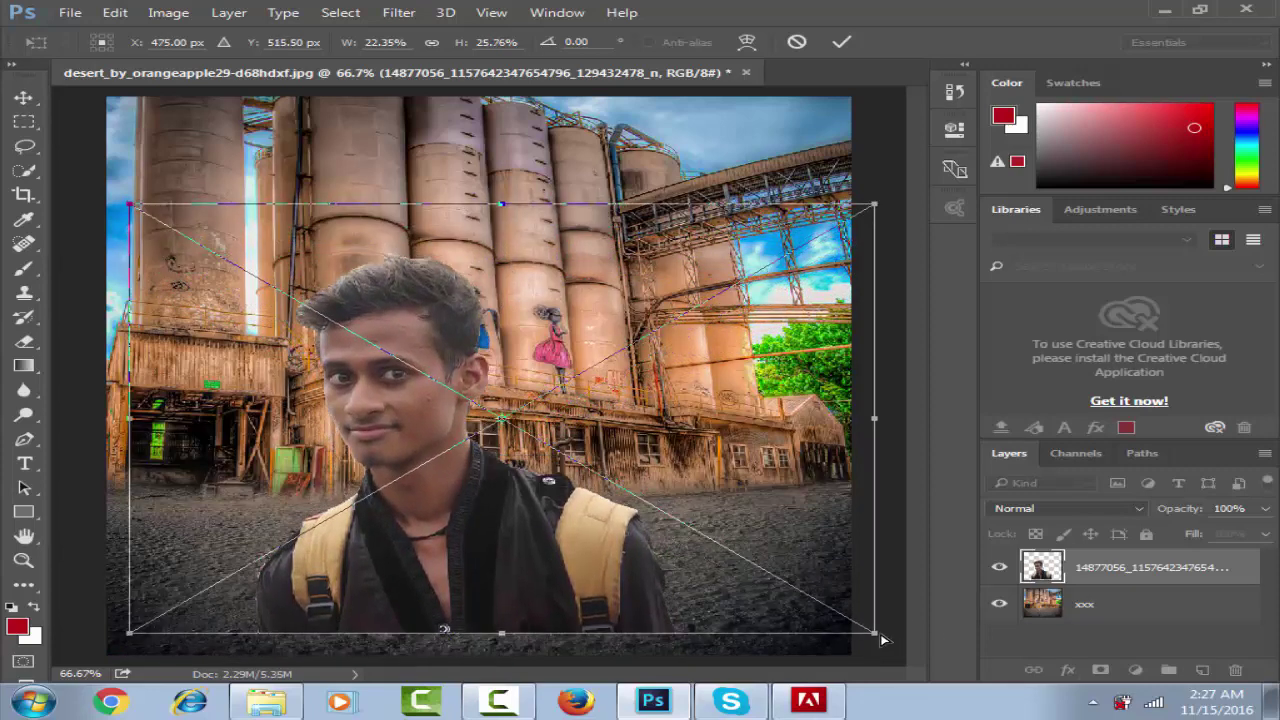
{"action": "left_click_drag", "start_coordinate": [871, 632], "coordinate": [872, 632]}
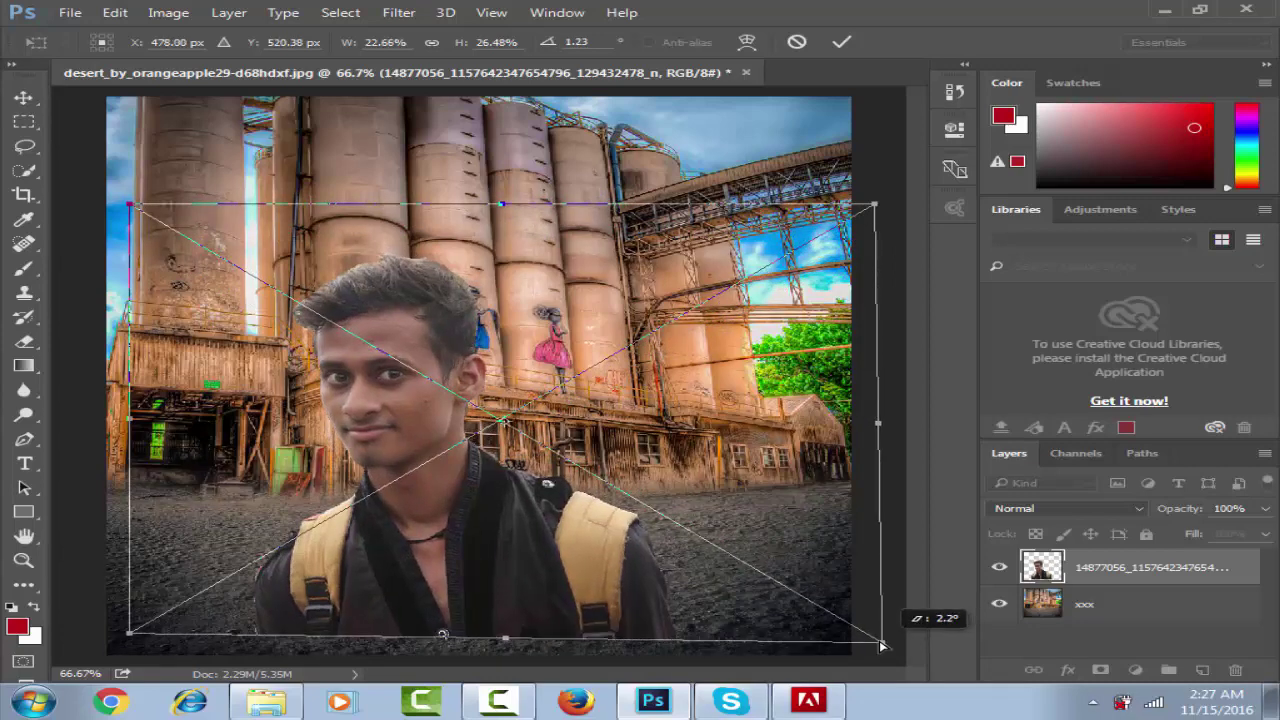
{"action": "key", "text": "super"}
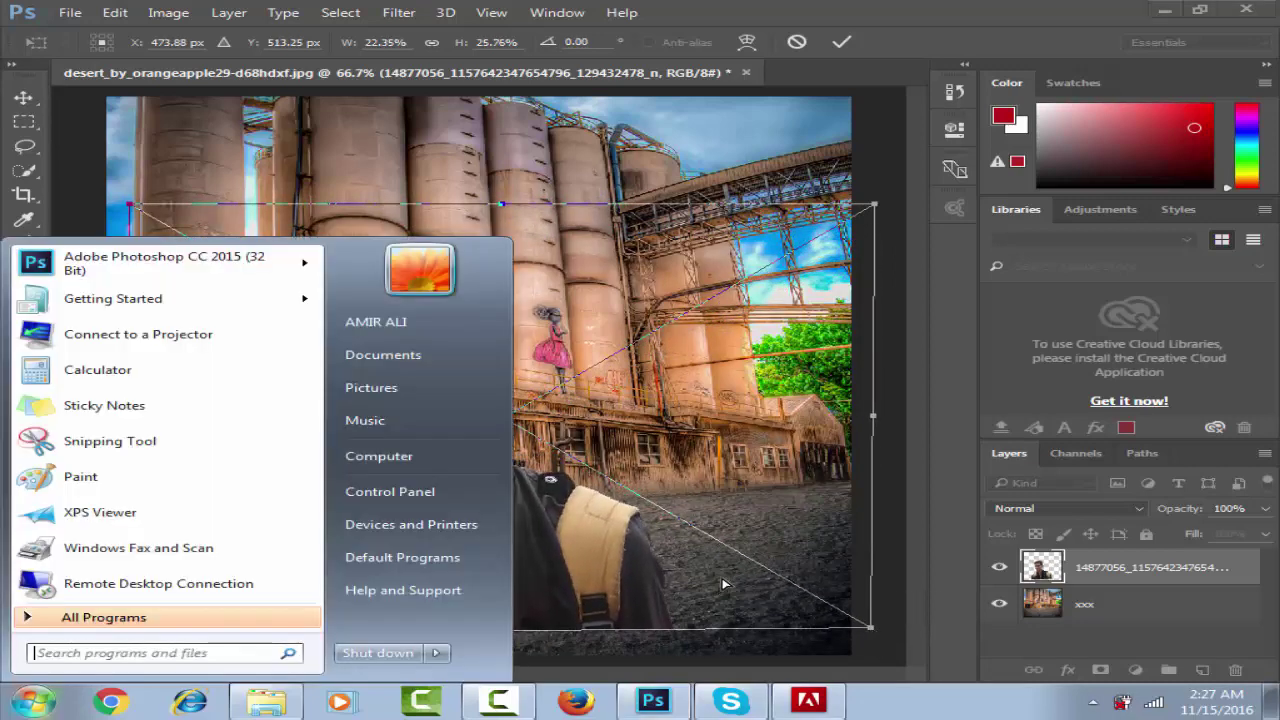
{"action": "key", "text": "super"}
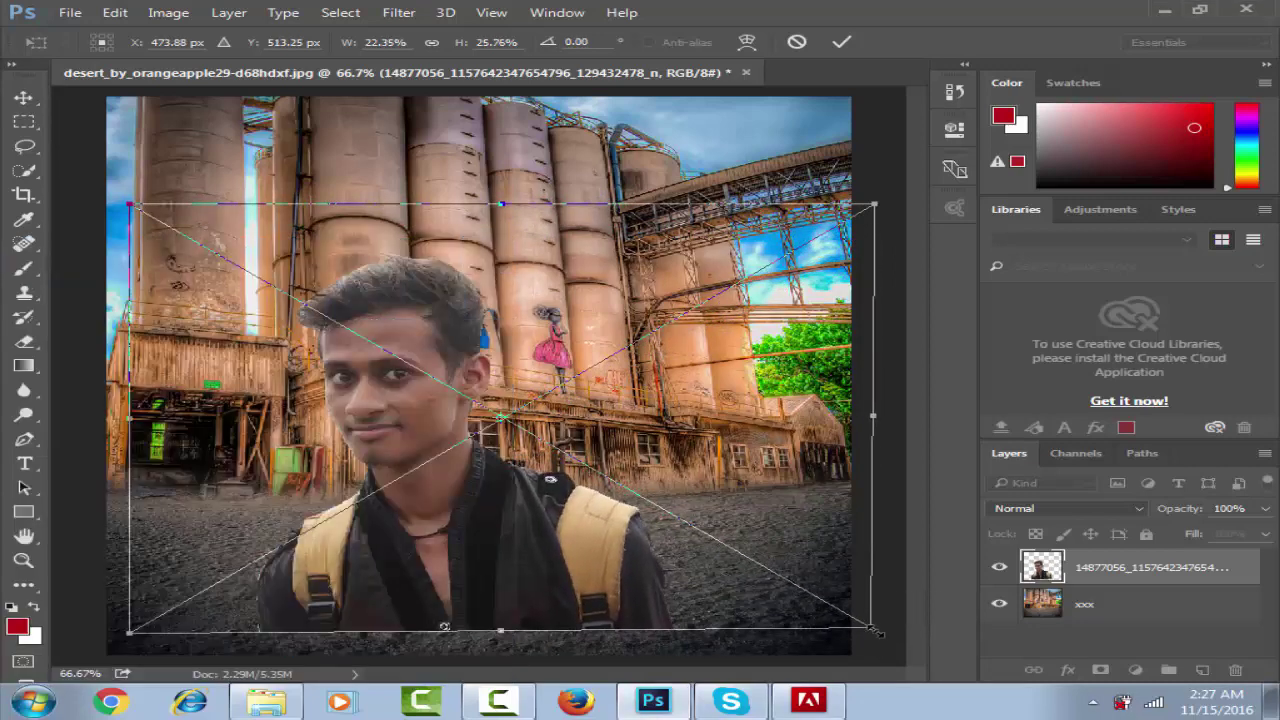
{"action": "key", "text": "Escape"}
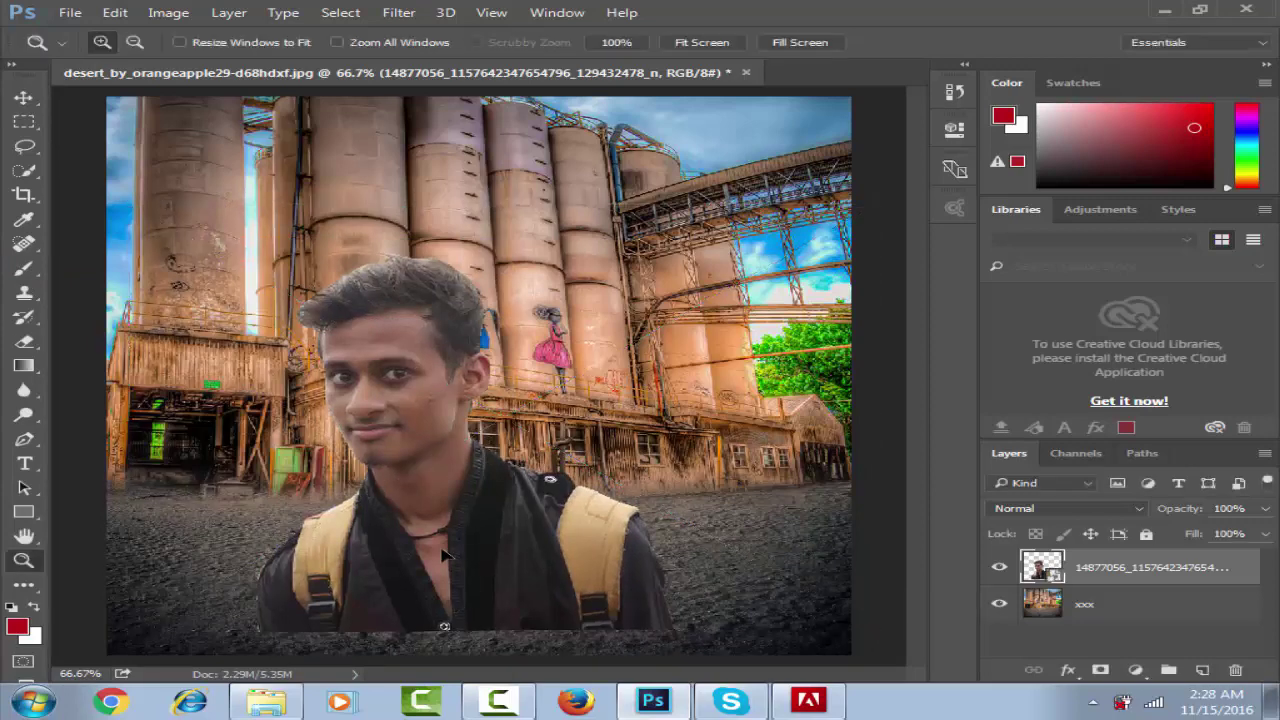
Re-place the portrait PNG larger, stretched to H 27.38%, moved down and slightly right.
{"action": "left_click", "coordinate": [290, 704]}
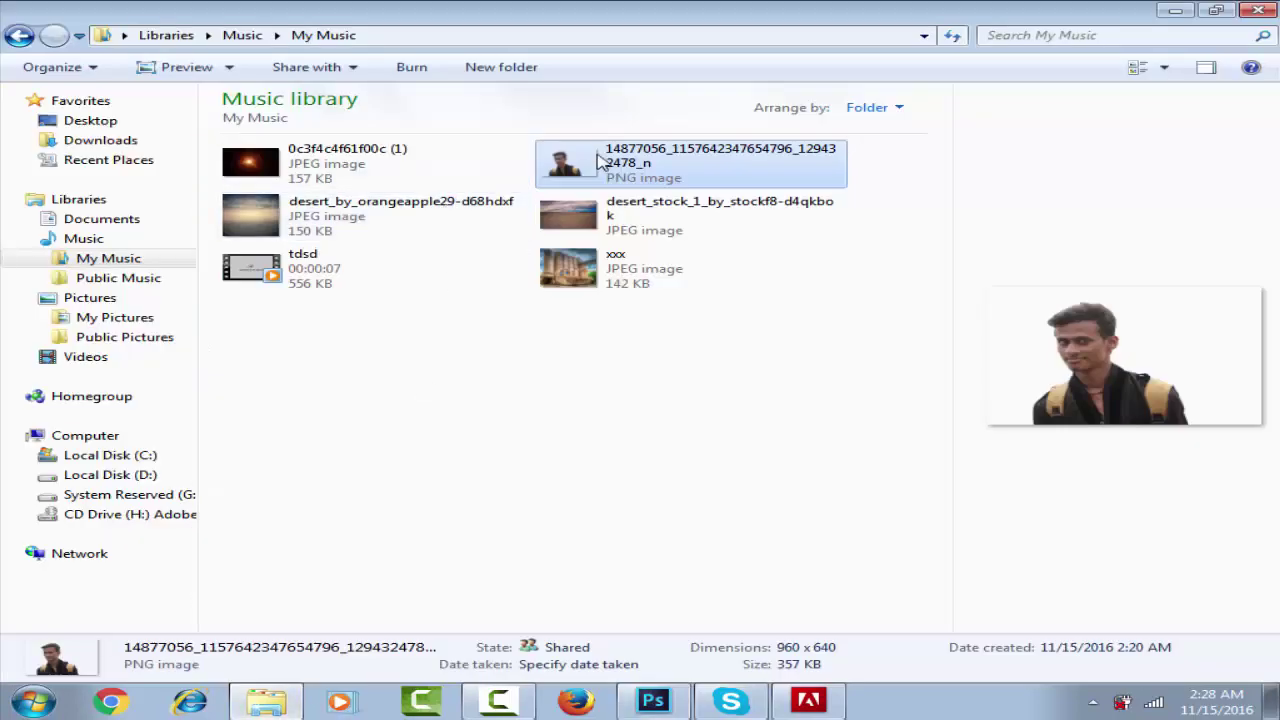
{"action": "mouse_move", "coordinate": [600, 162]}
{"action": "left_mouse_down"}
{"action": "mouse_move", "coordinate": [651, 708]}
{"action": "mouse_move", "coordinate": [795, 550]}
{"action": "left_mouse_up"}
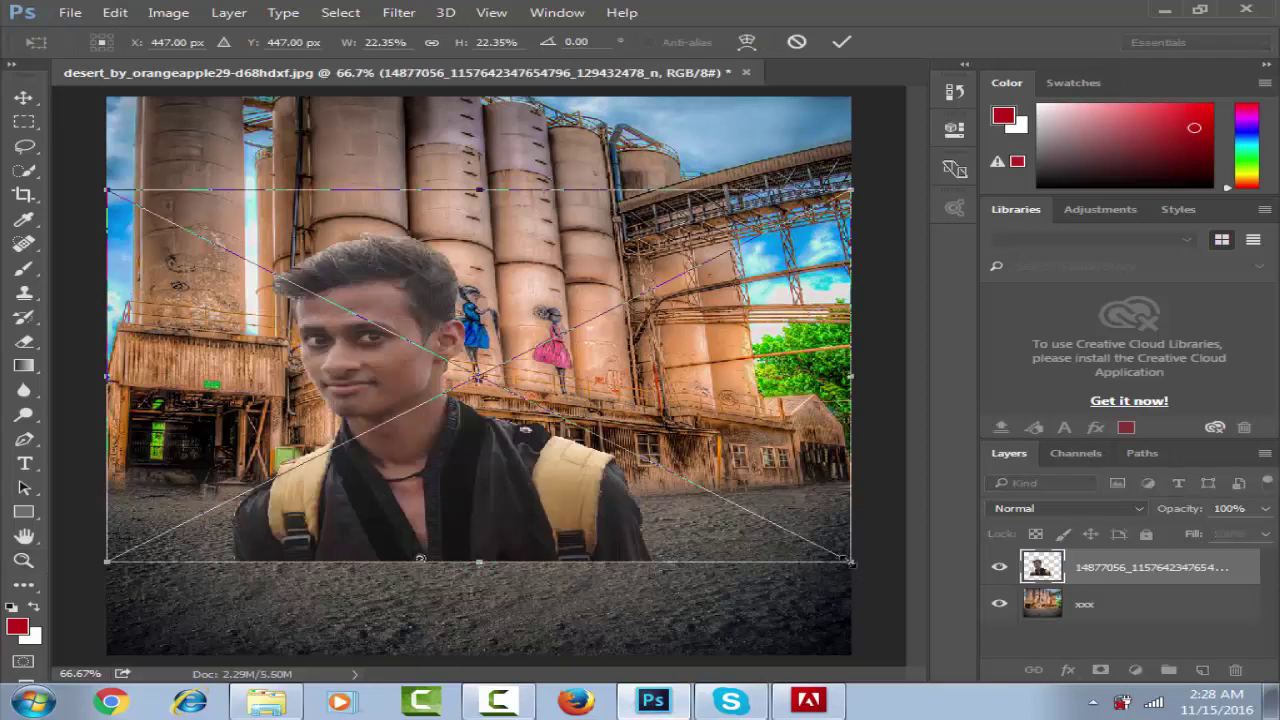
{"action": "left_click_drag", "start_coordinate": [851, 562], "coordinate": [878, 575]}
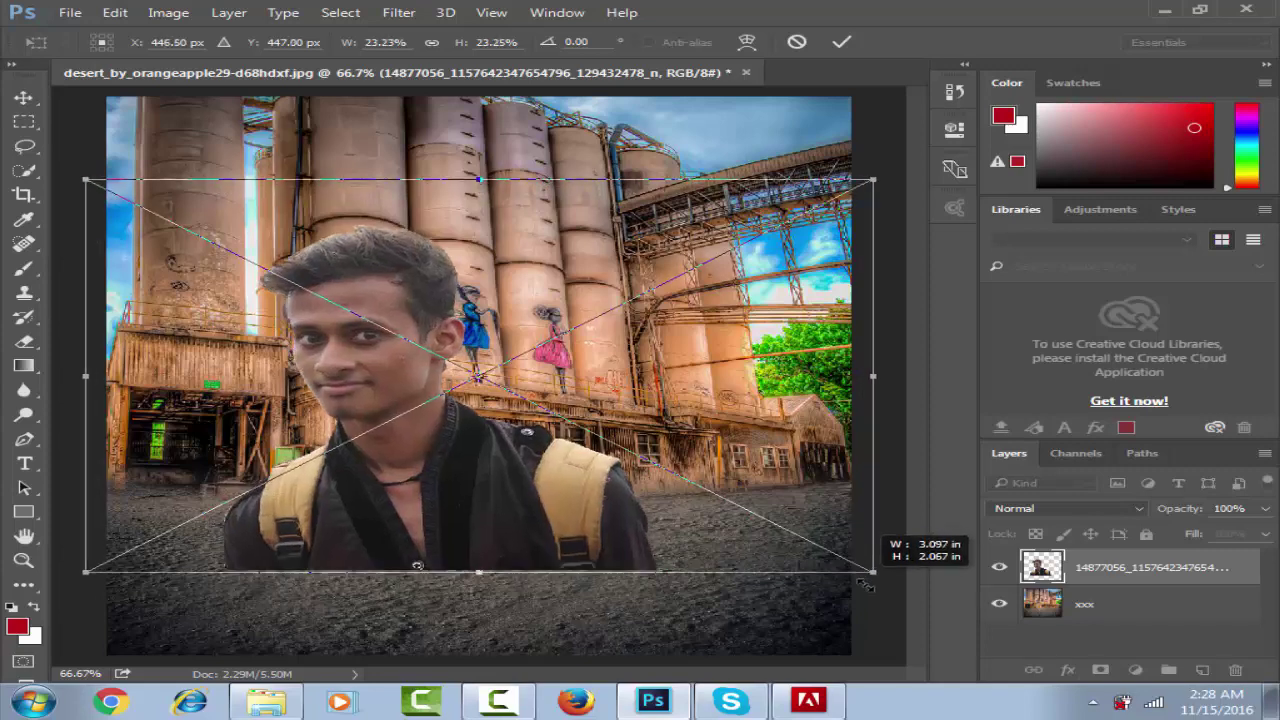
{"action": "left_click_drag", "start_coordinate": [489, 519], "coordinate": [505, 598]}
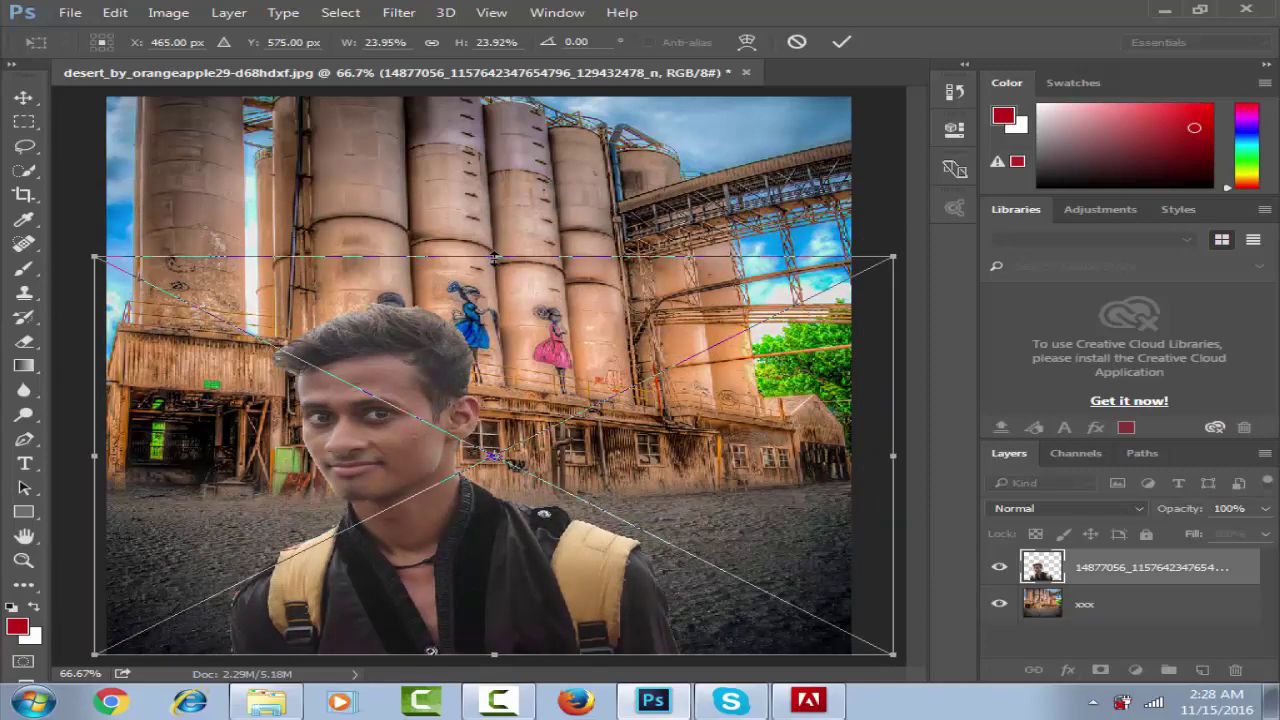
{"action": "left_click_drag", "start_coordinate": [494, 258], "coordinate": [496, 208]}
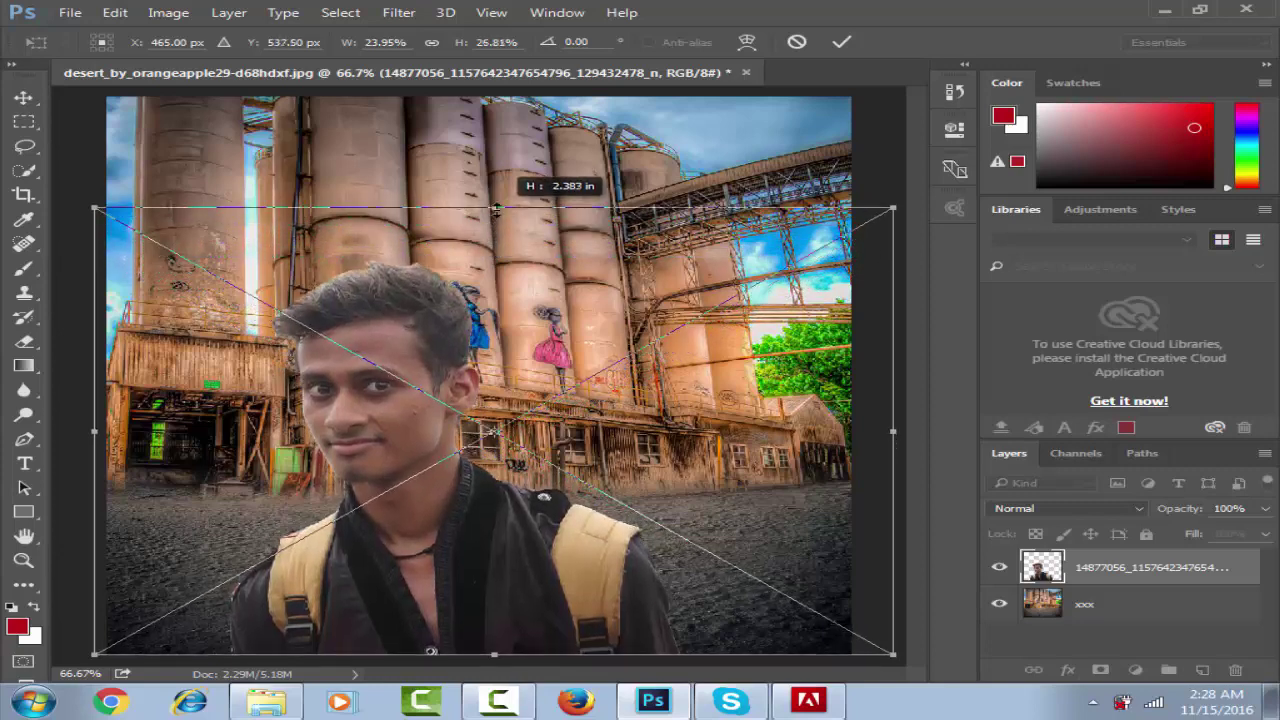
{"action": "left_click_drag", "start_coordinate": [466, 531], "coordinate": [476, 530]}
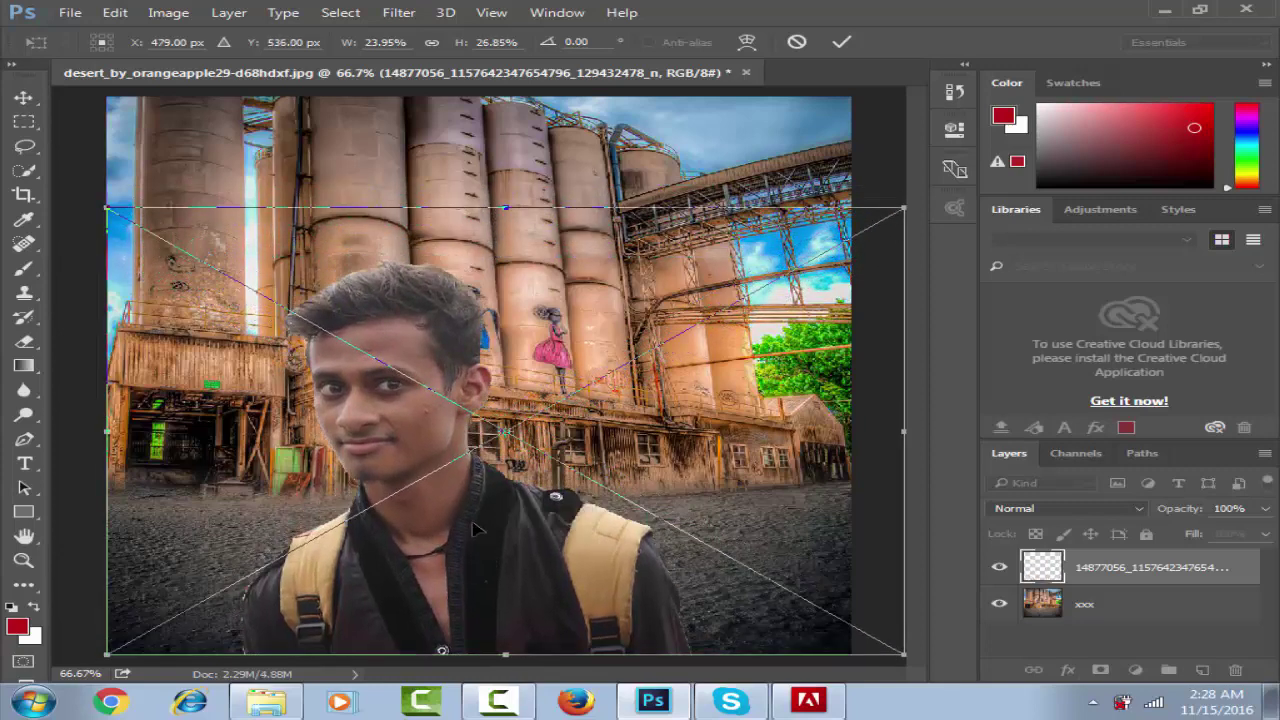
{"action": "left_click_drag", "start_coordinate": [502, 206], "coordinate": [502, 198]}
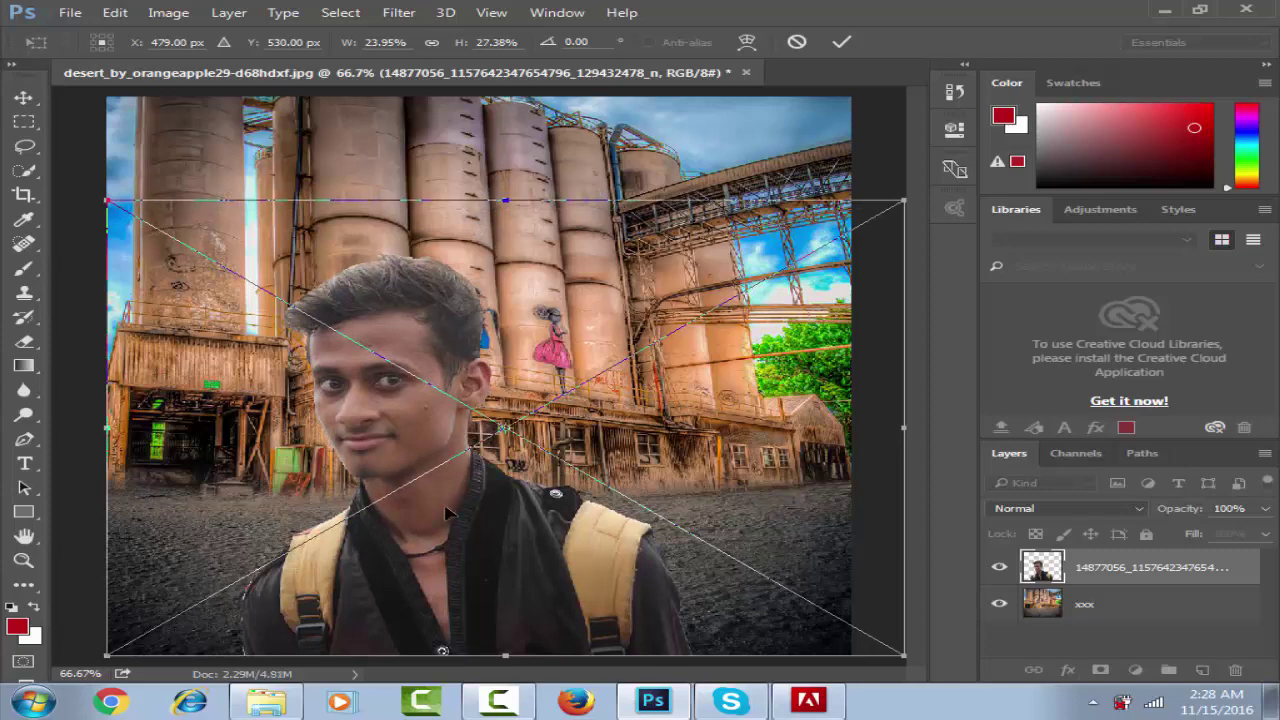
{"action": "left_click_drag", "start_coordinate": [452, 517], "coordinate": [466, 519]}
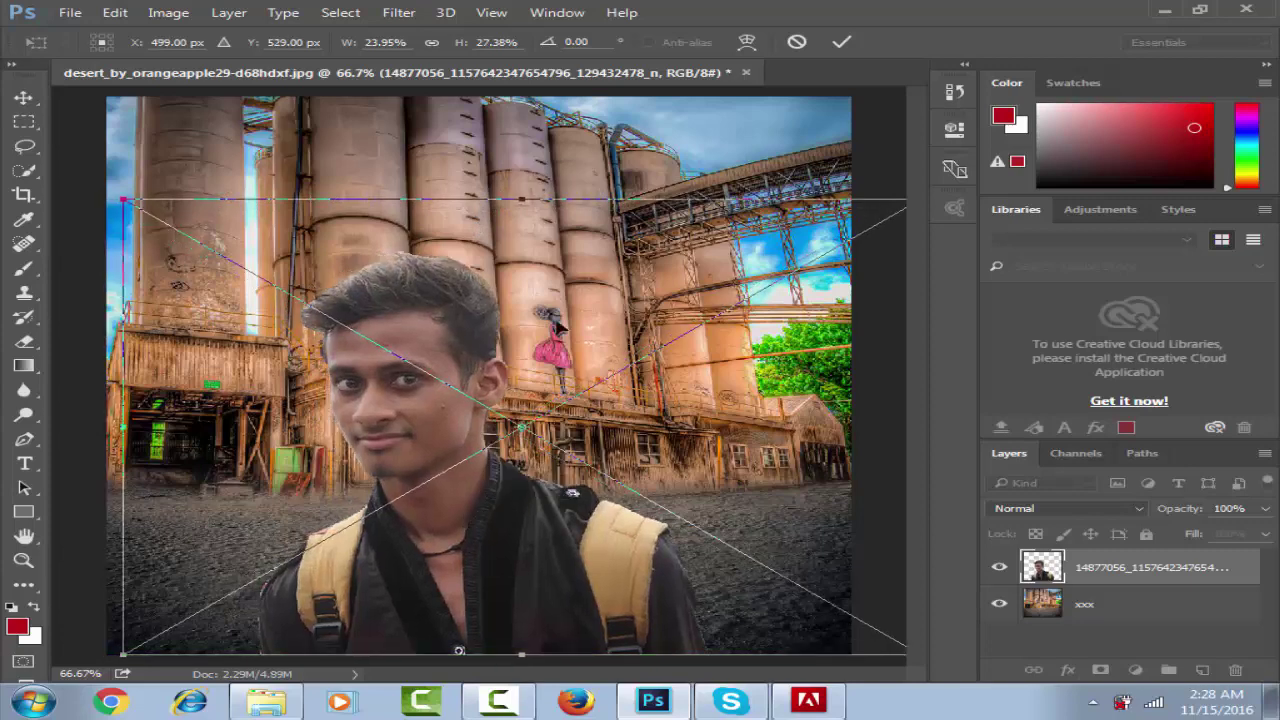
{"action": "key", "text": "Return"}
{"action": "key", "text": "z"}
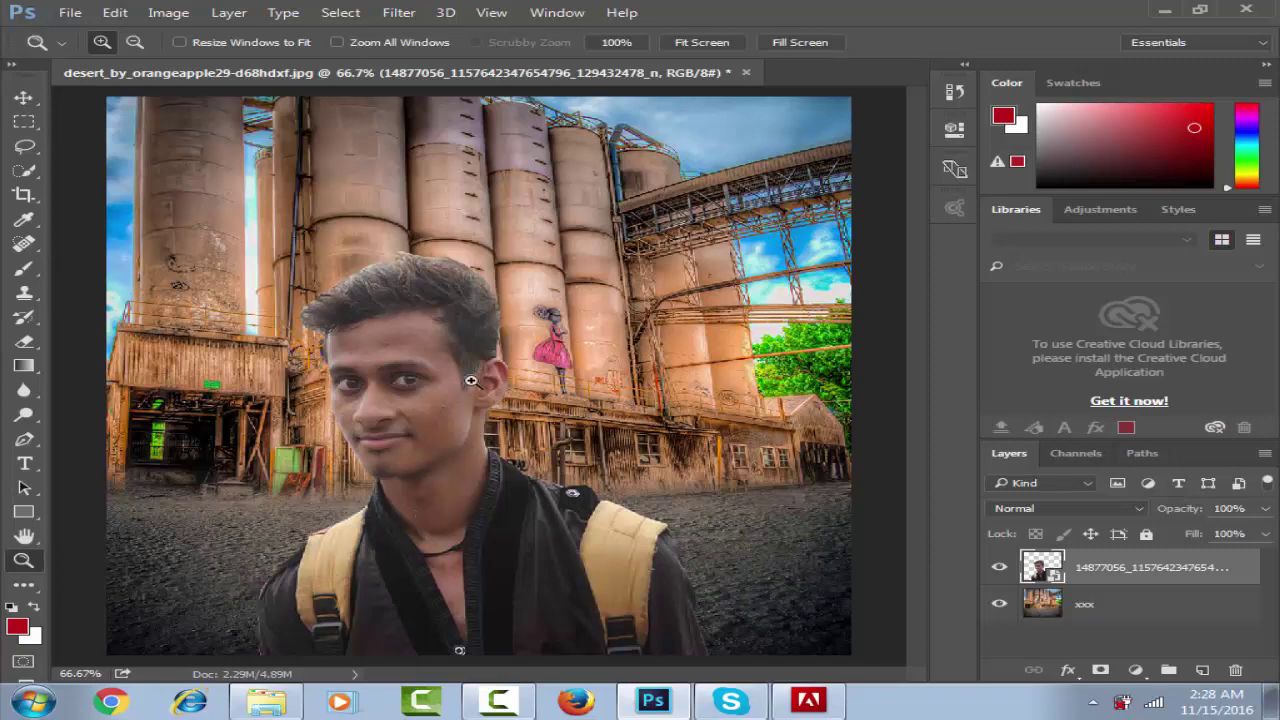
Zoom to 100% on the face and rasterize the portrait for the Spot Healing Brush.
{"action": "left_click", "coordinate": [456, 326]}
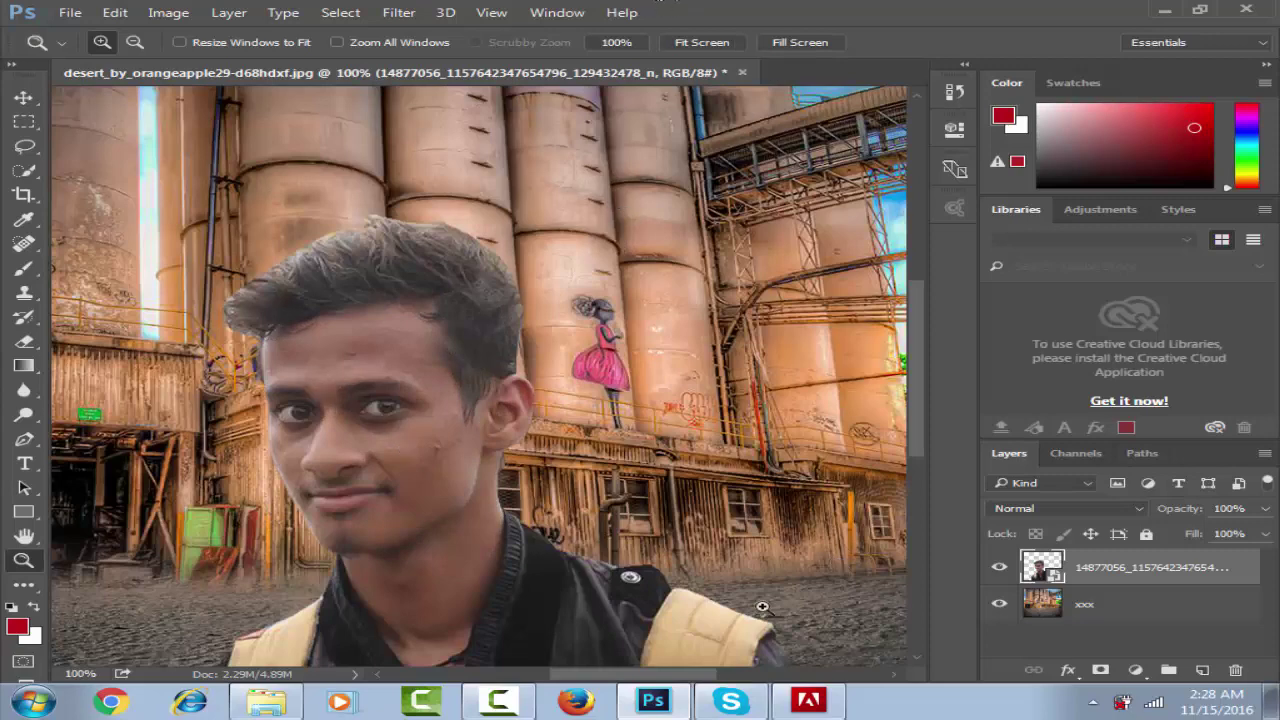
{"action": "left_click_drag", "start_coordinate": [688, 676], "coordinate": [617, 678]}
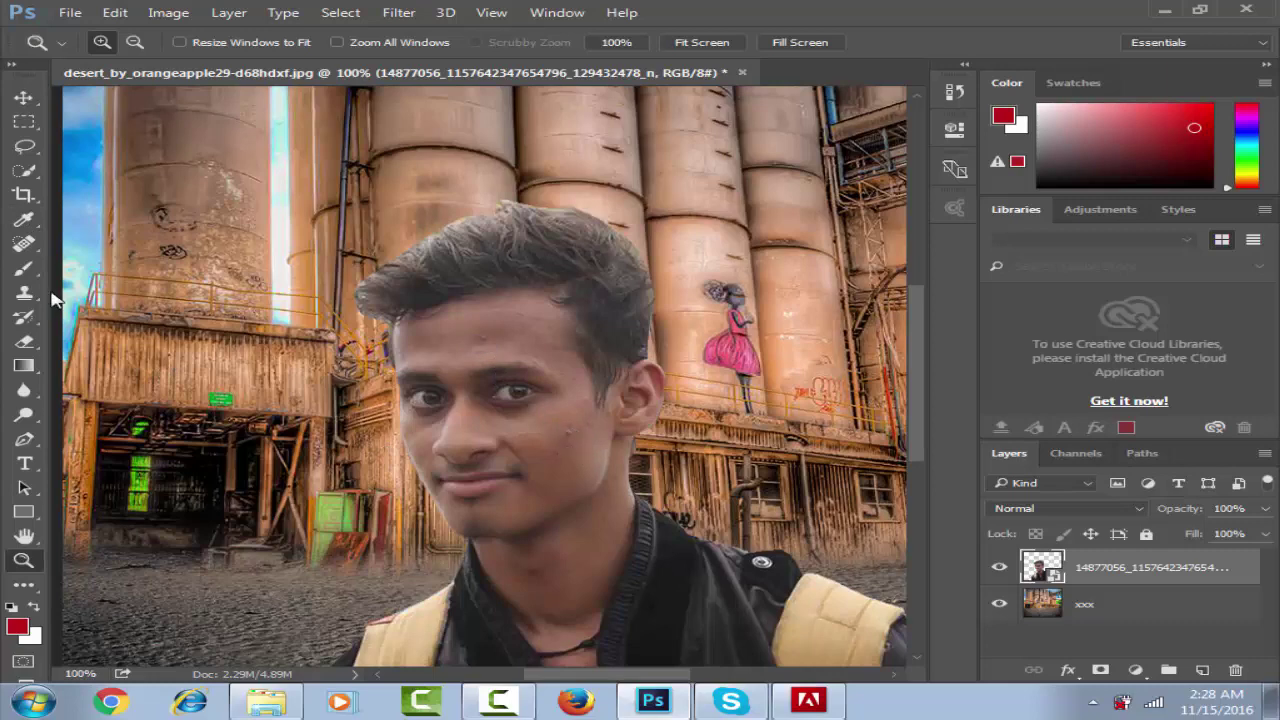
{"action": "left_click", "coordinate": [24, 246]}
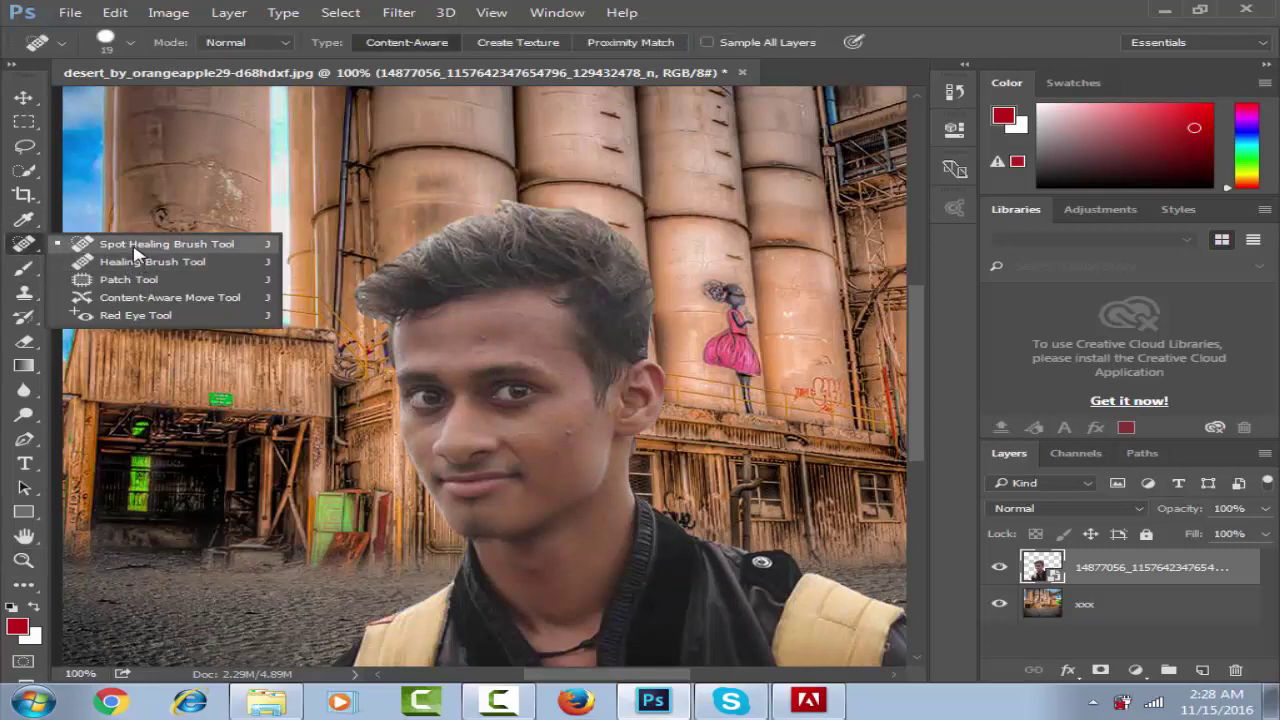
{"action": "left_click", "coordinate": [140, 250]}
{"action": "left_click", "coordinate": [560, 425]}
{"action": "left_click", "coordinate": [593, 292]}
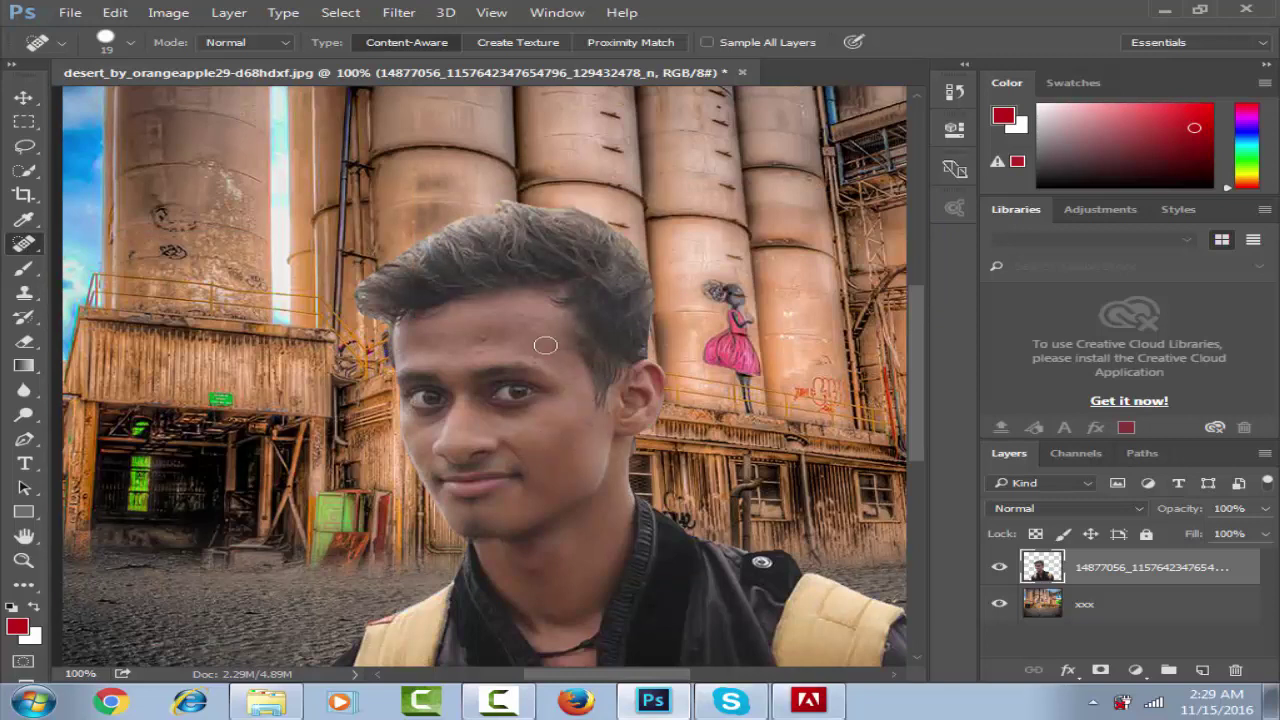
Heal three forehead blemishes, one on the neck and two on the cheek; brush size 10.
{"action": "left_click", "coordinate": [481, 338]}
{"action": "left_click", "coordinate": [464, 331]}
{"action": "left_click", "coordinate": [453, 347]}
{"action": "left_click", "coordinate": [543, 579]}
{"action": "left_click", "coordinate": [574, 436]}
{"action": "left_click", "coordinate": [594, 456]}
{"action": "key", "text": "bracketleft"}
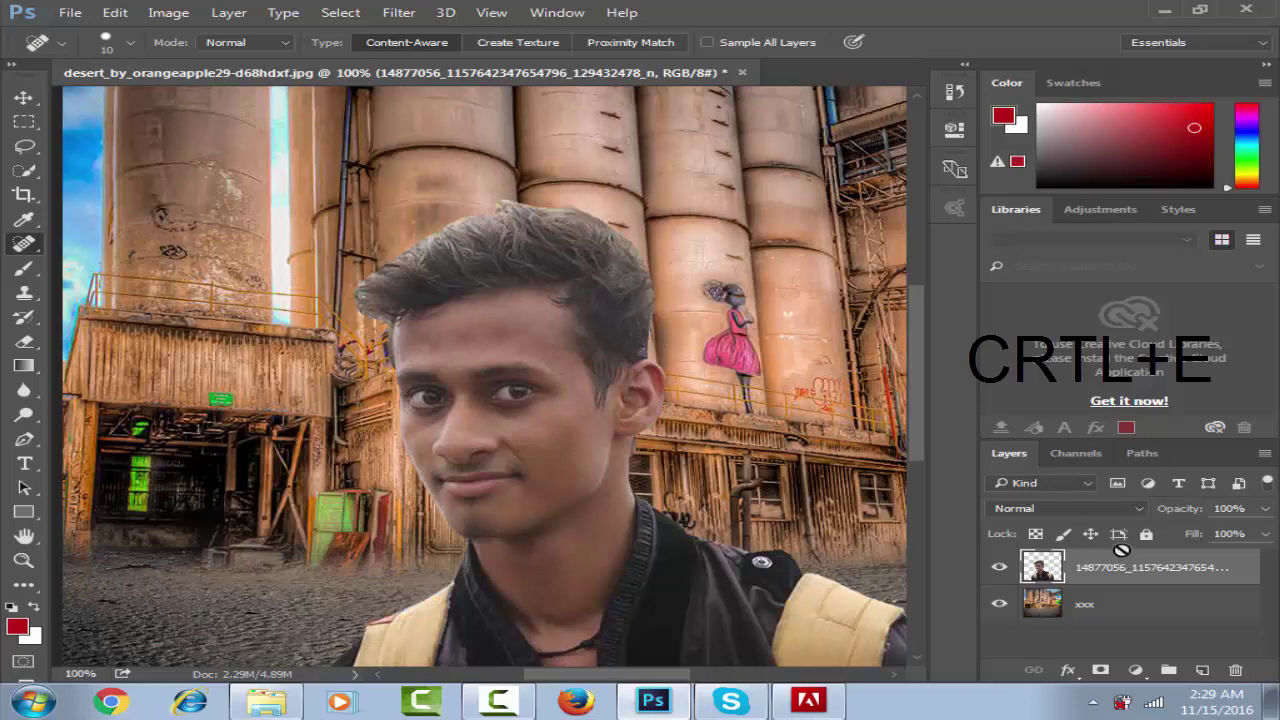
Duplicate the portrait layer and give the copy Camera Raw Clarity +35.
{"action": "key", "text": "ctrl+j"}
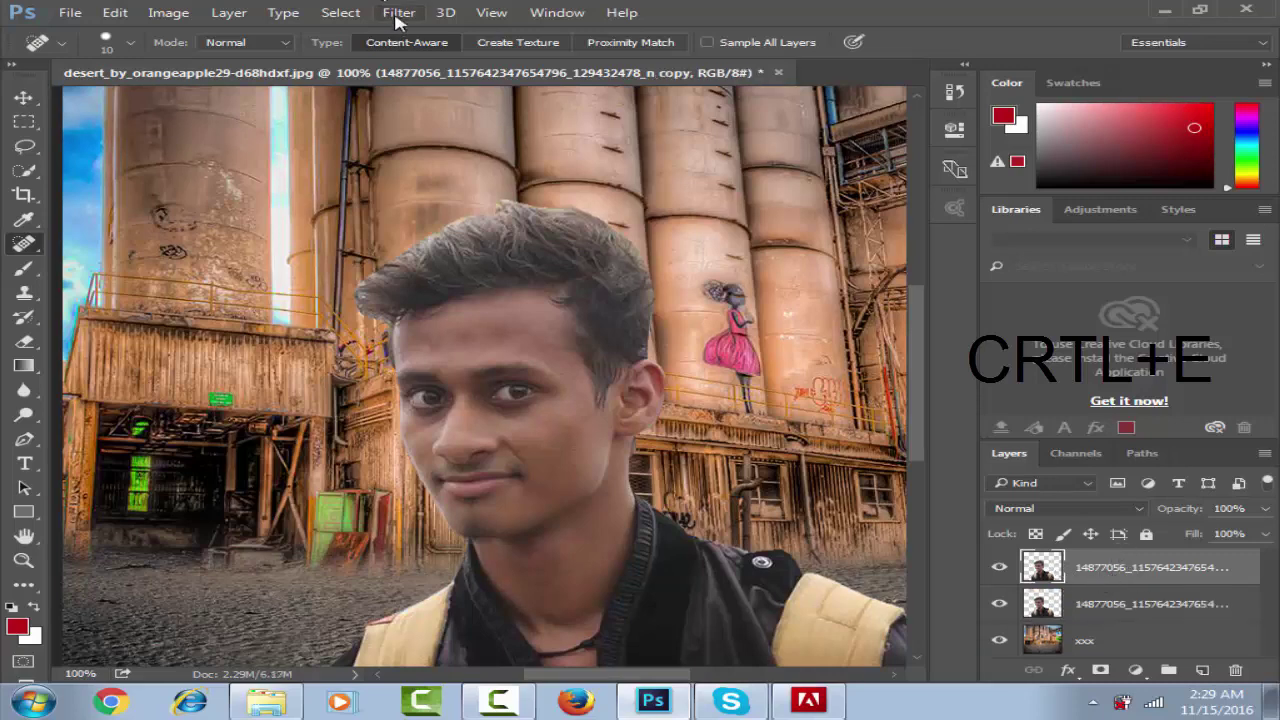
{"action": "left_click", "coordinate": [398, 12]}
{"action": "left_click", "coordinate": [447, 90]}
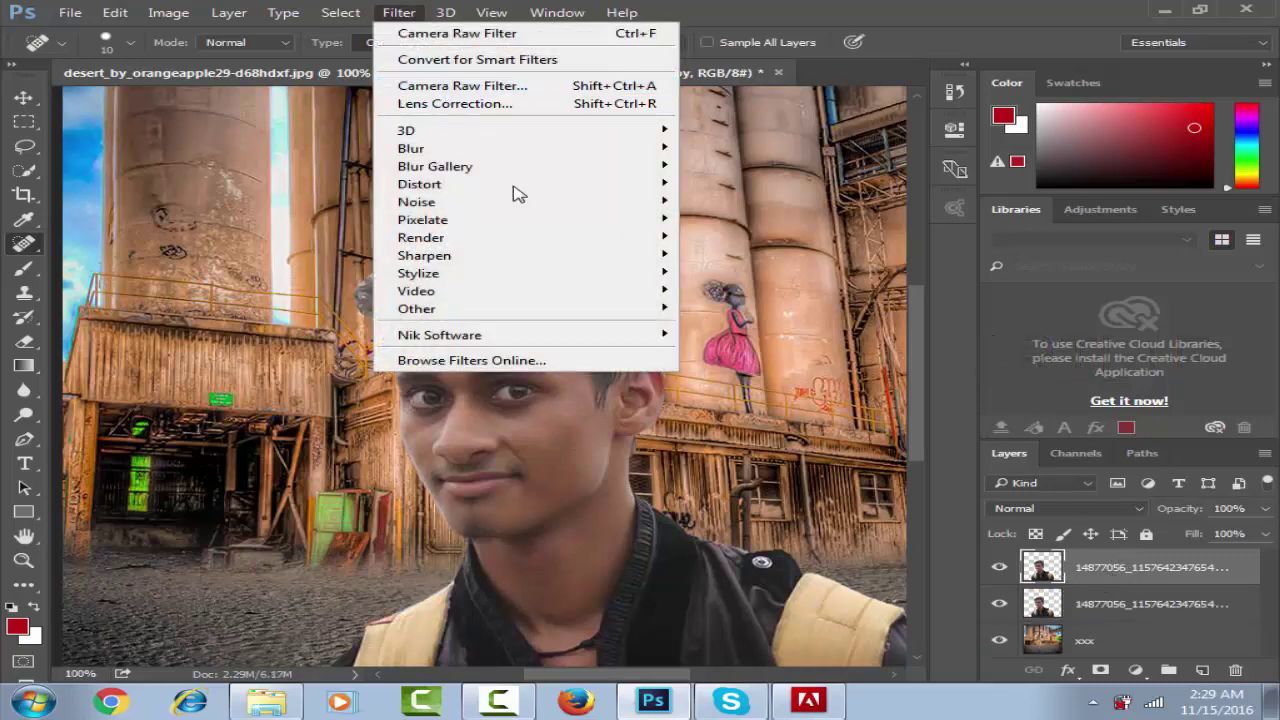
{"action": "mouse_move", "coordinate": [1090, 576]}
{"action": "left_mouse_down"}
{"action": "mouse_move", "coordinate": [1142, 576]}
{"action": "mouse_move", "coordinate": [1116, 607]}
{"action": "left_mouse_up"}
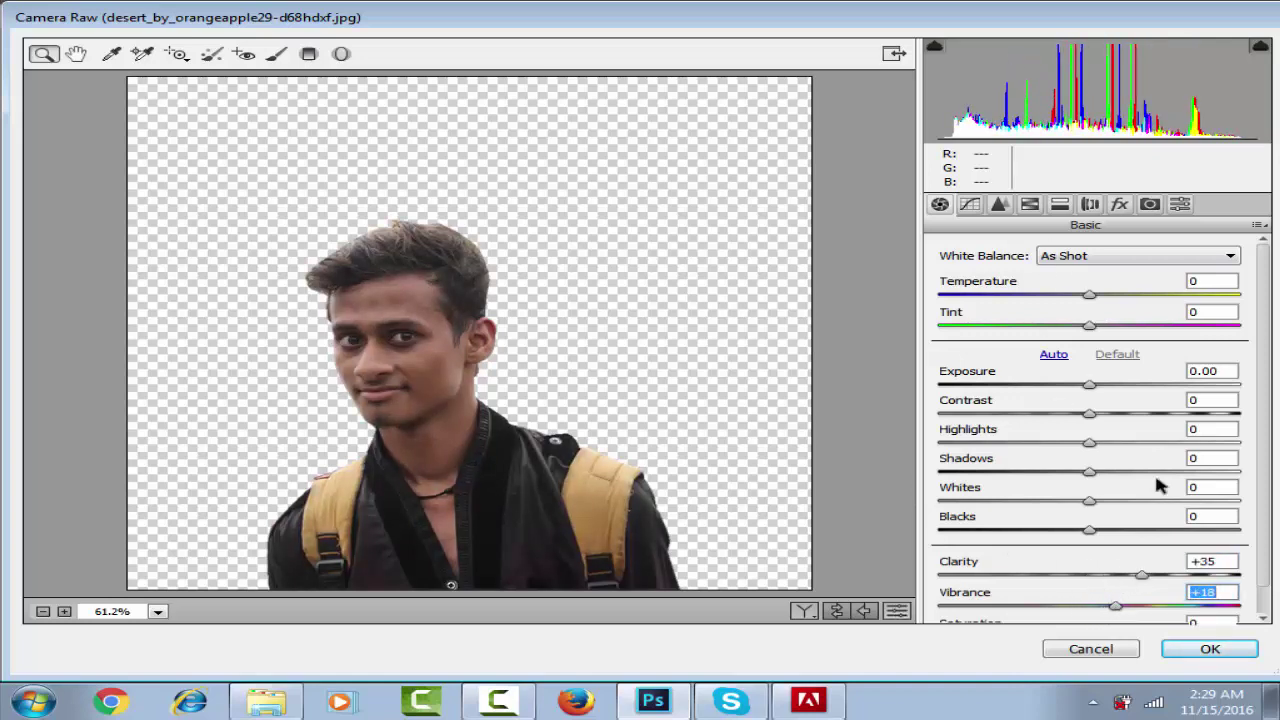
{"action": "left_click", "coordinate": [1207, 651]}
{"action": "key", "text": "z"}
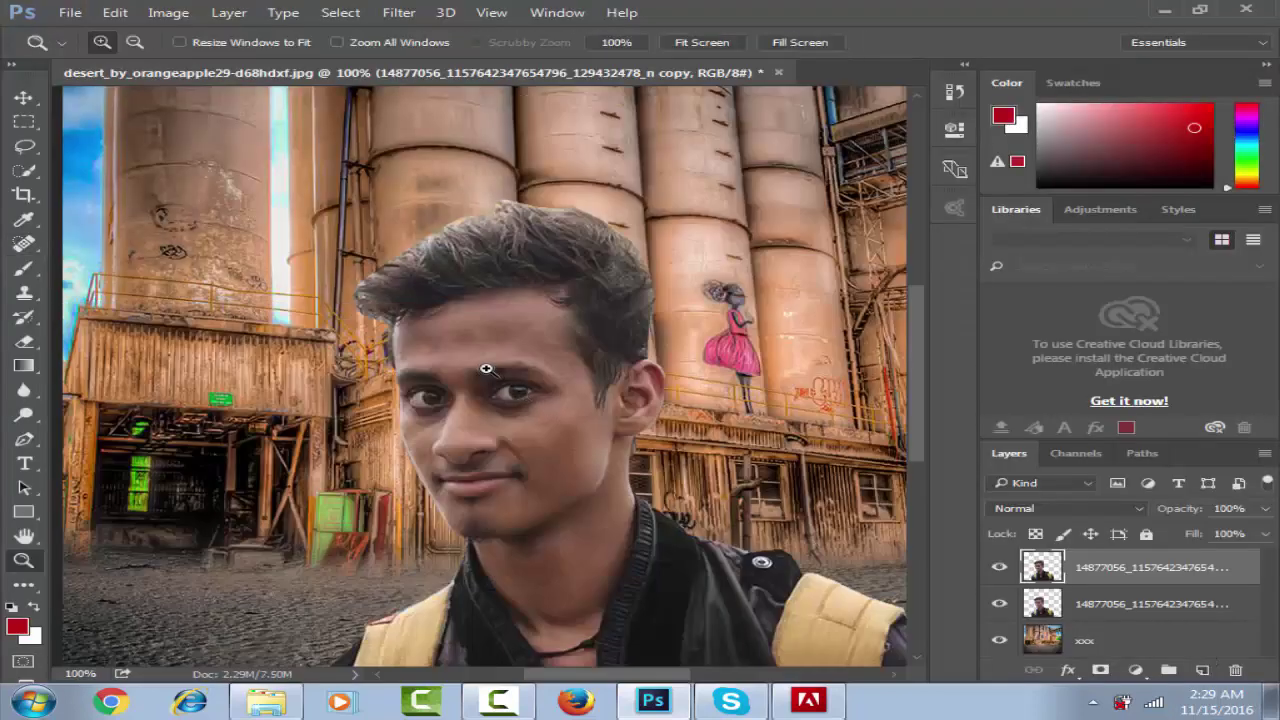
{"action": "right_click", "coordinate": [518, 378]}
Mask the sharpened copy, painting black with a size-40 brush over the face skin.
{"action": "left_click", "coordinate": [529, 405]}
{"action": "right_click", "coordinate": [550, 400]}
{"action": "left_click", "coordinate": [553, 400]}
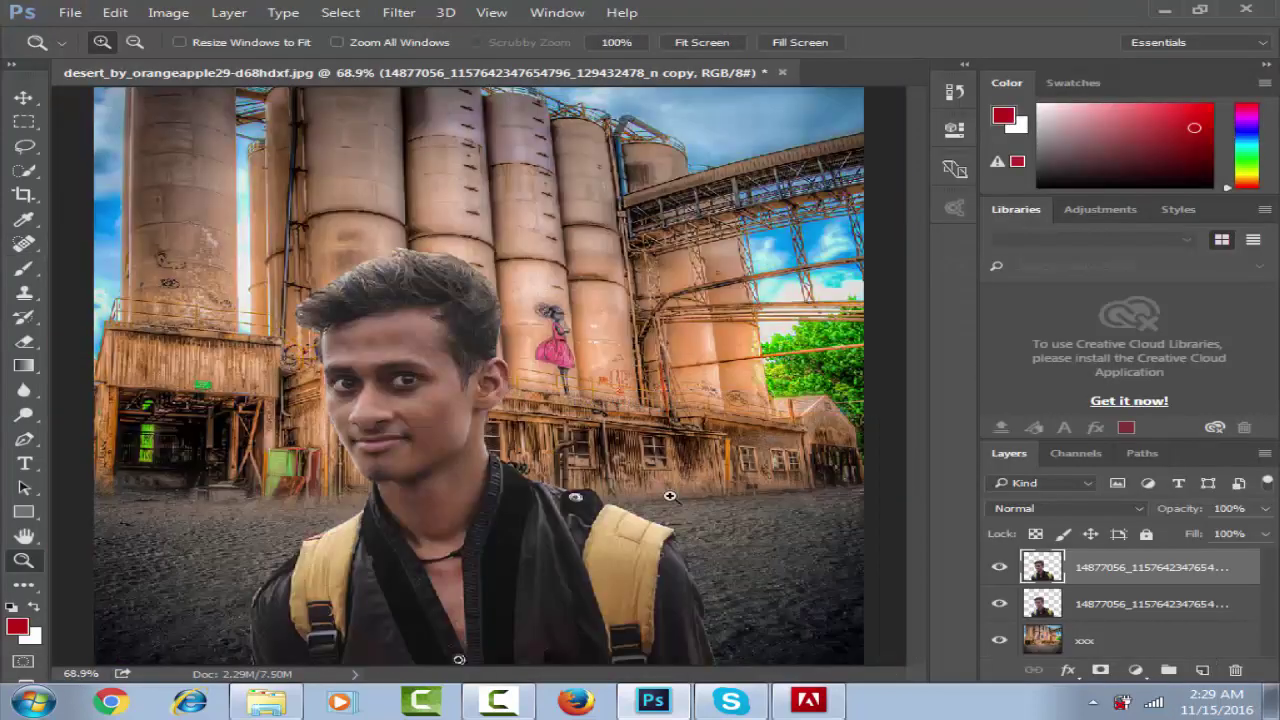
{"action": "left_click", "coordinate": [373, 401]}
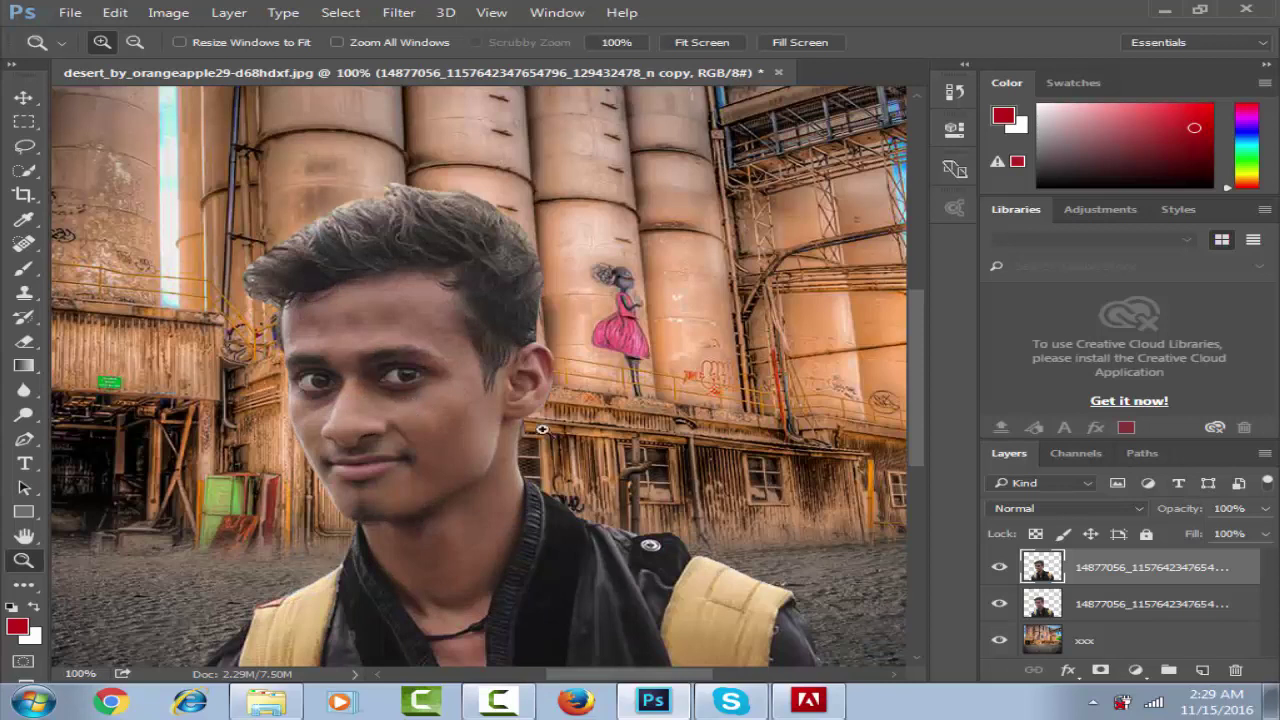
{"action": "left_click", "coordinate": [1101, 670]}
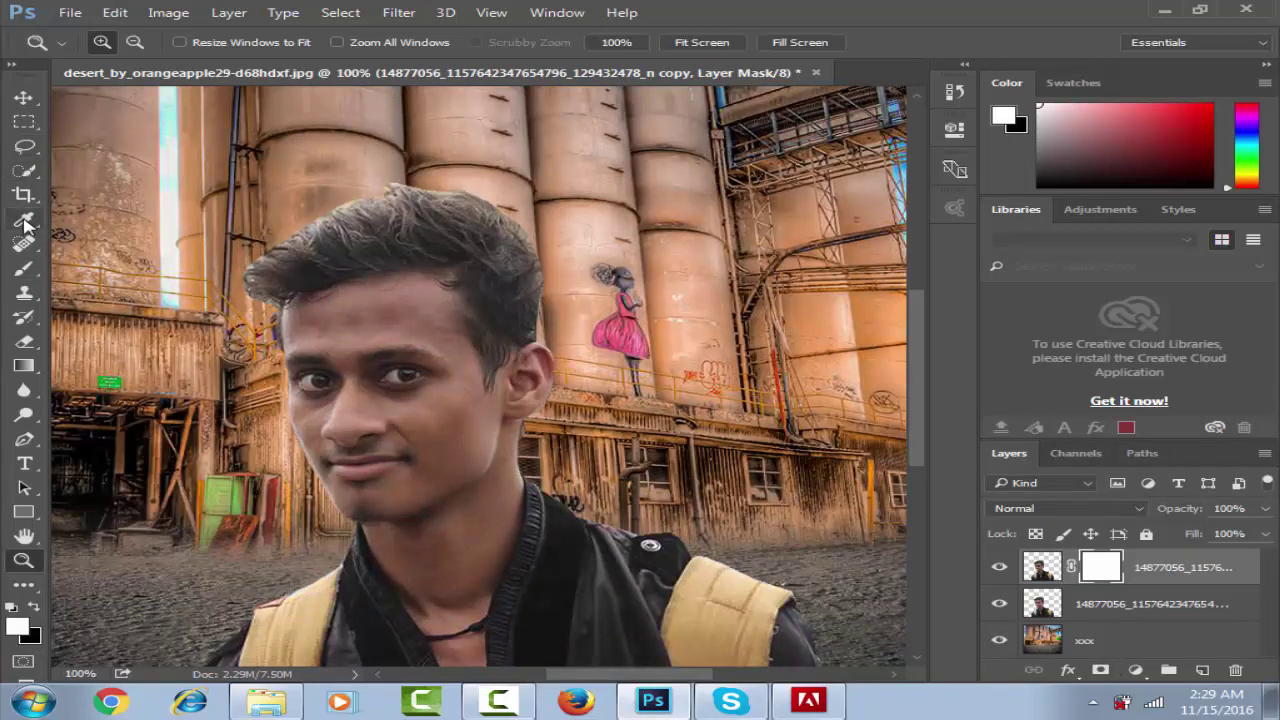
{"action": "left_click", "coordinate": [24, 268]}
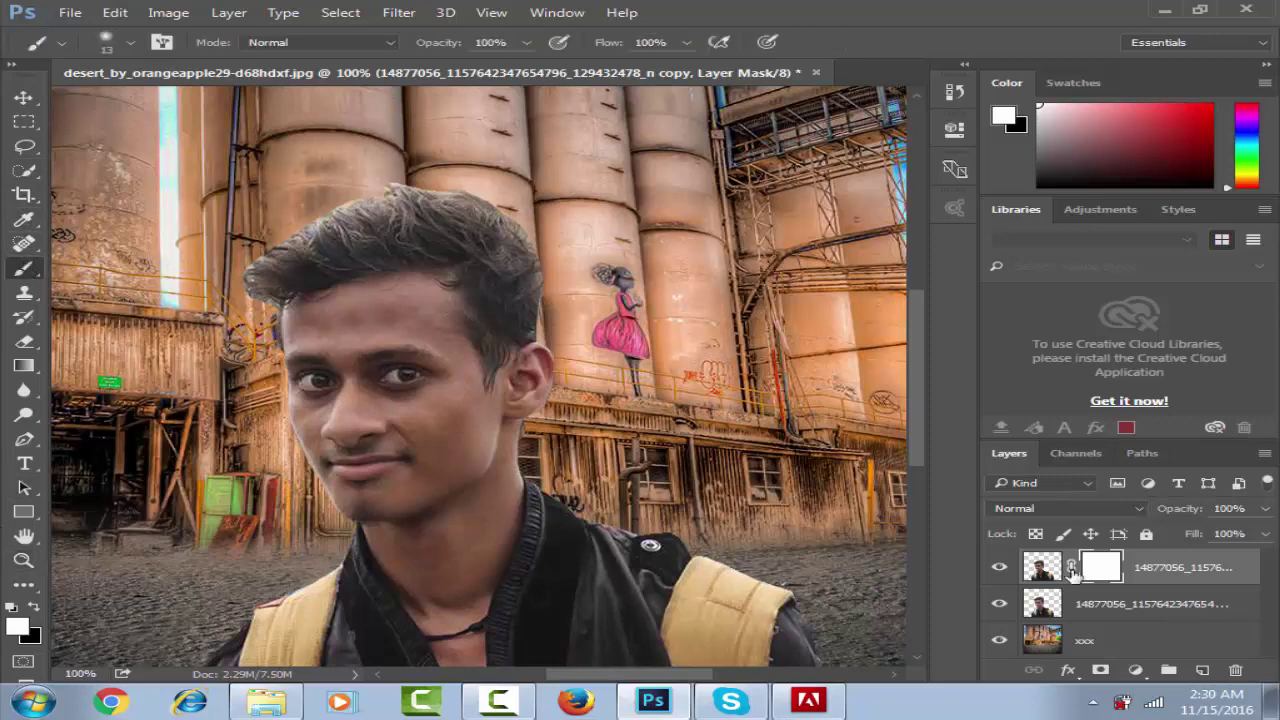
{"action": "left_click", "coordinate": [34, 607]}
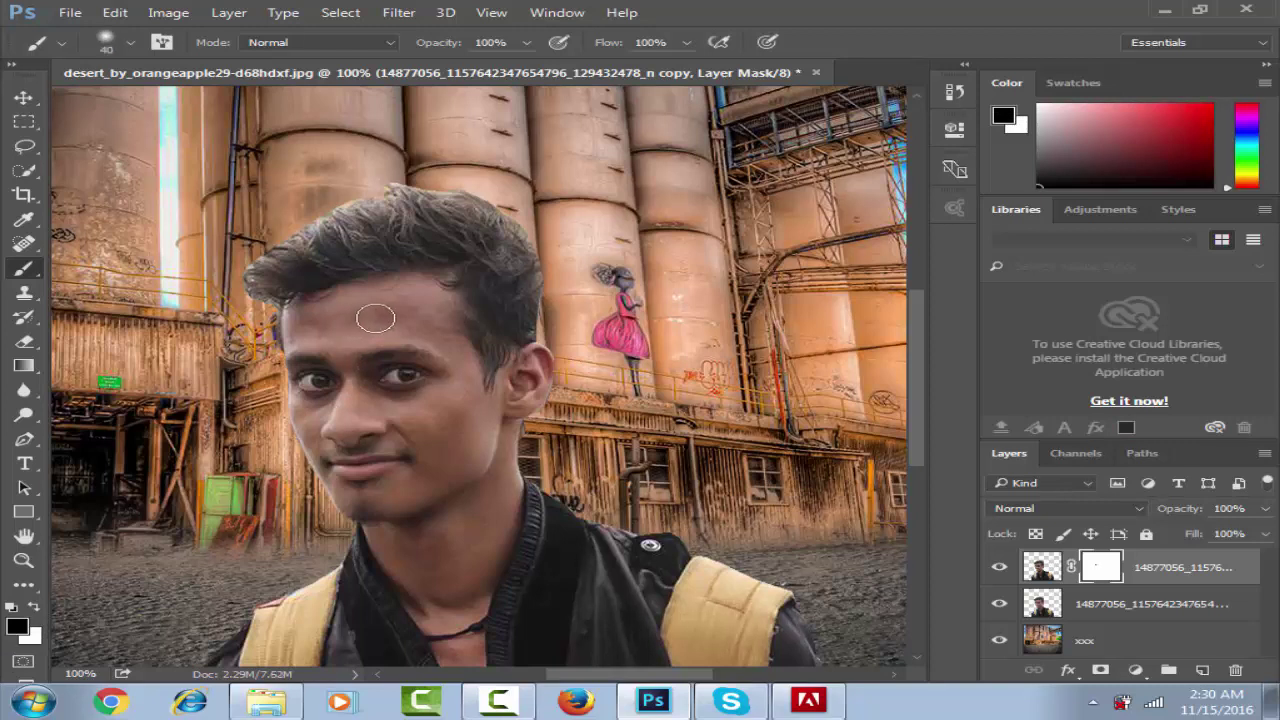
{"action": "key", "text": "bracketright"}
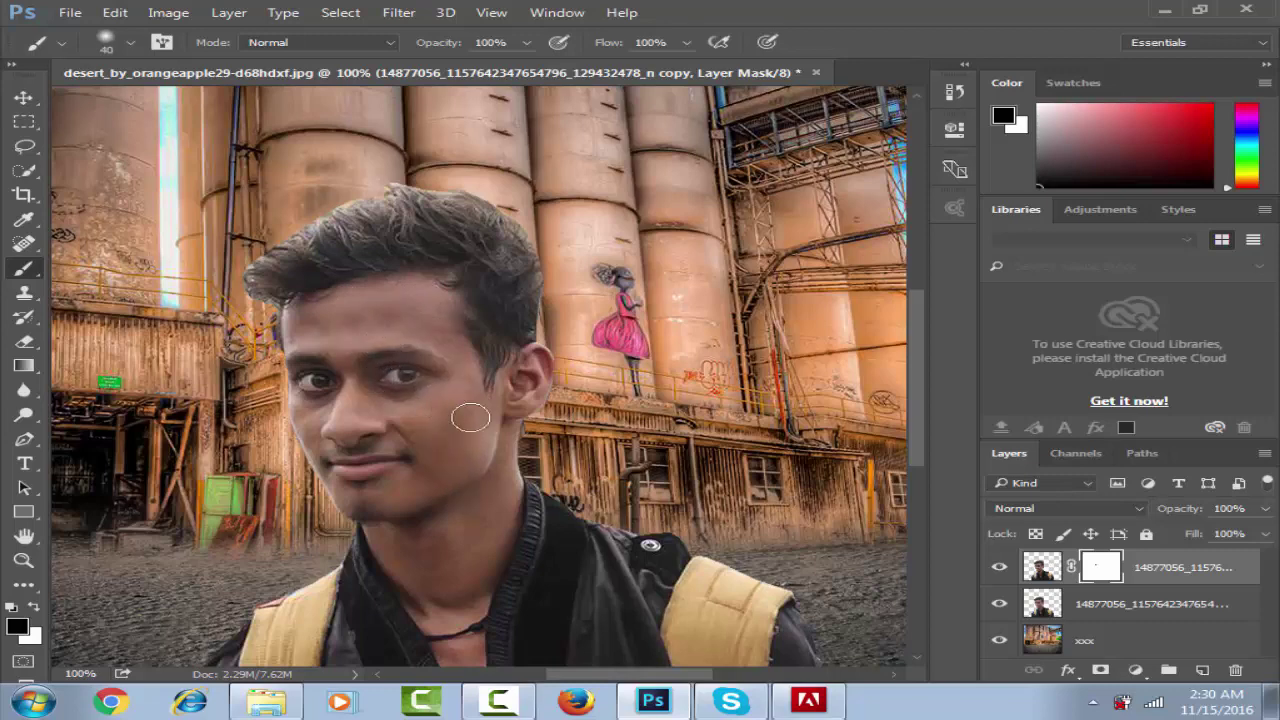
{"action": "left_click_drag", "start_coordinate": [459, 604], "coordinate": [458, 645]}
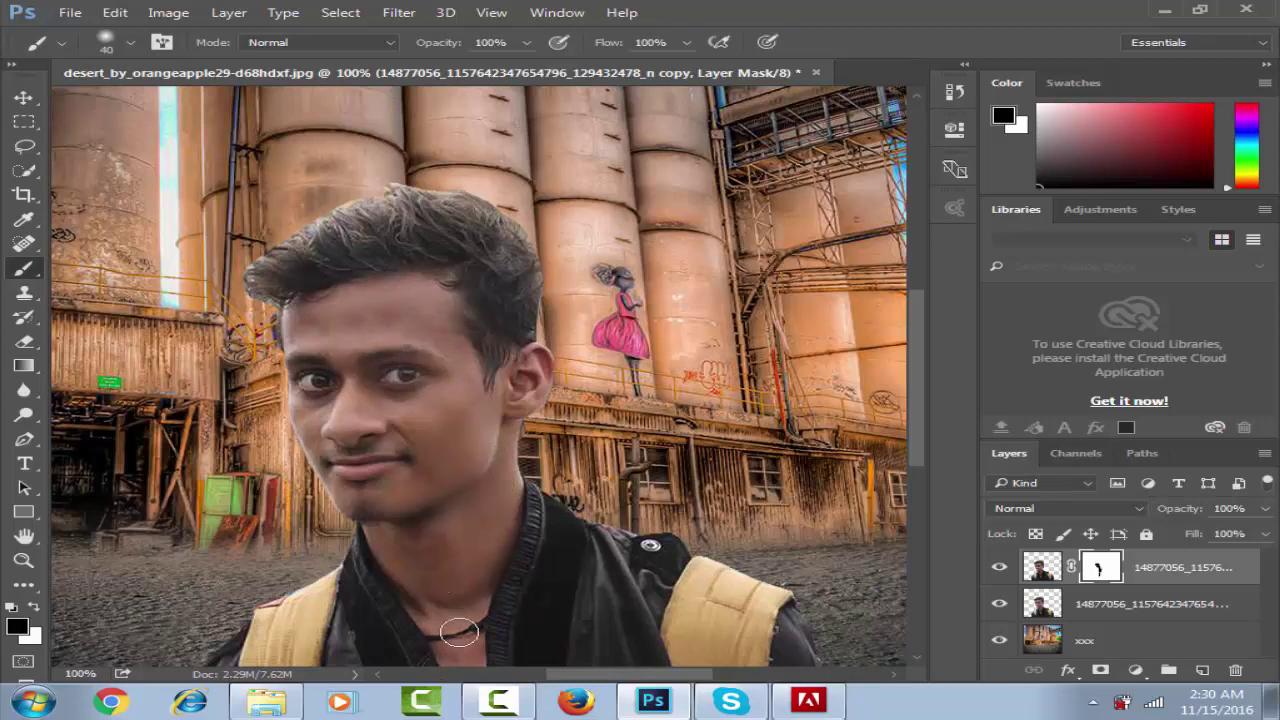
{"action": "scroll", "coordinate": [458, 610], "scroll_direction": "down", "scroll_amount": 2}
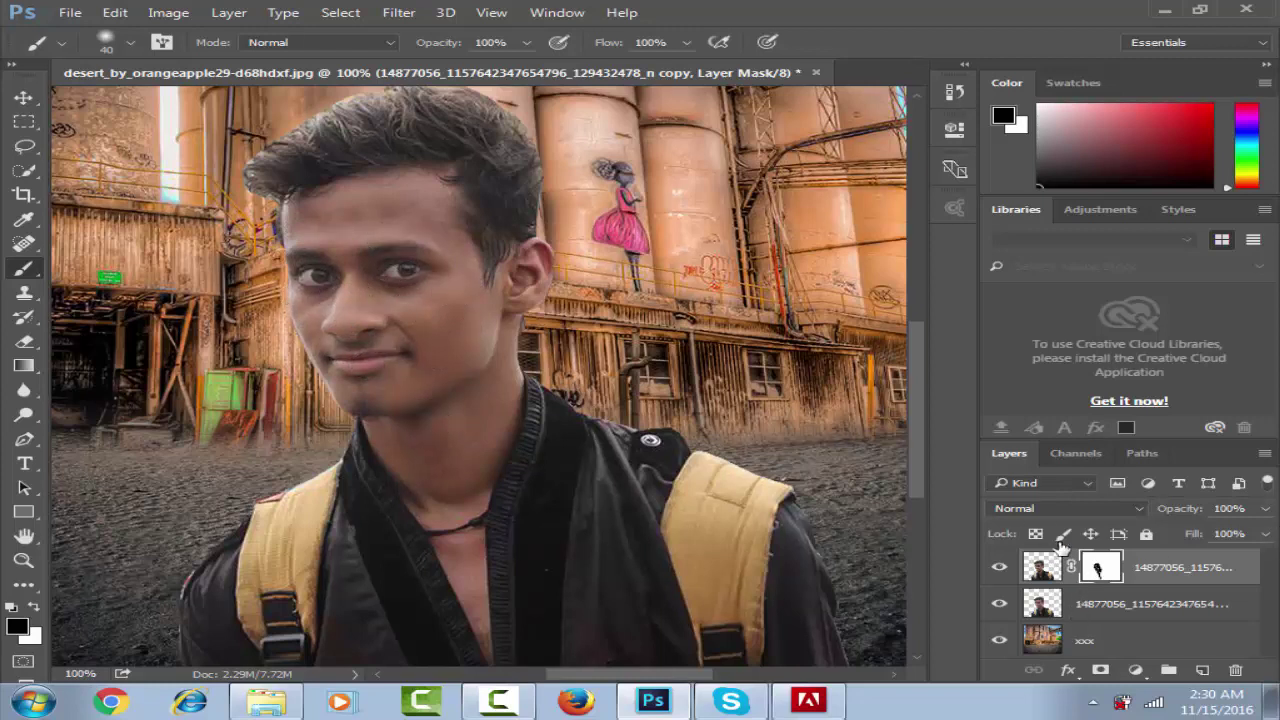
{"action": "left_click", "coordinate": [1092, 607]}
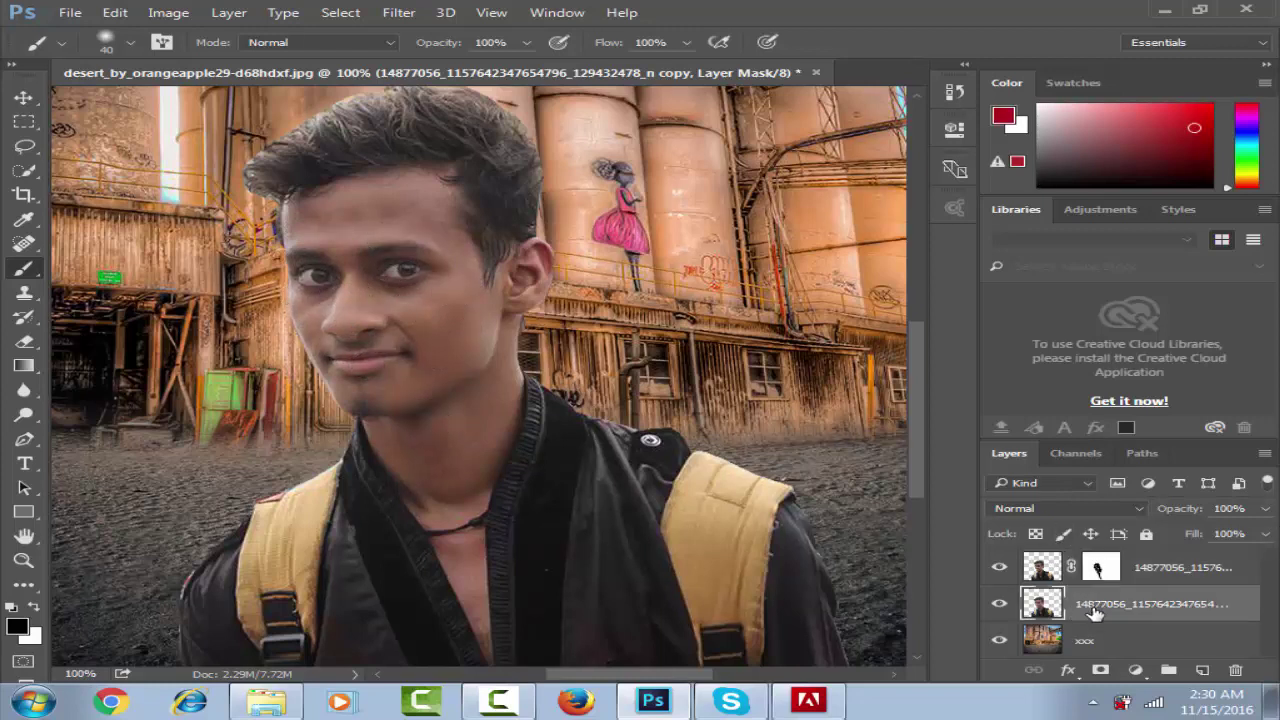
Add empty Layer 1 and eyedrop the young man's face skin tone as the paint colour.
{"action": "left_click", "coordinate": [1202, 670]}
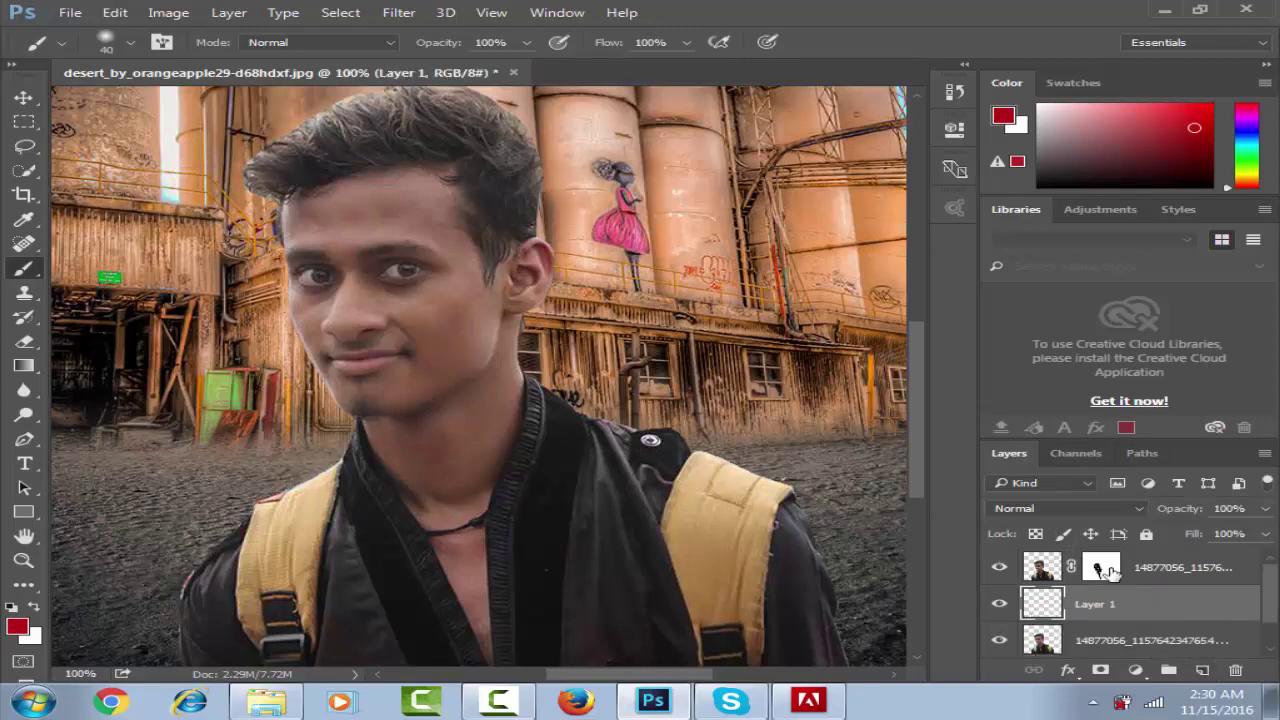
{"action": "left_click", "coordinate": [1100, 568]}
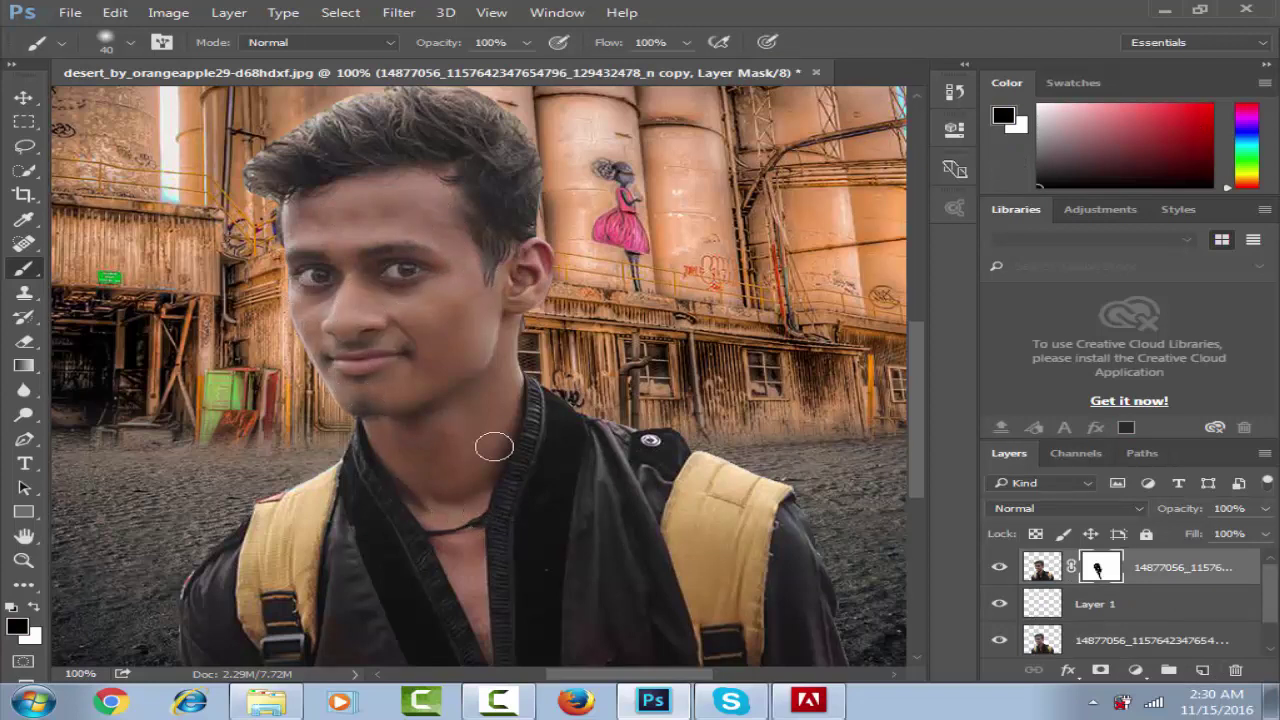
{"action": "left_click", "coordinate": [1090, 606]}
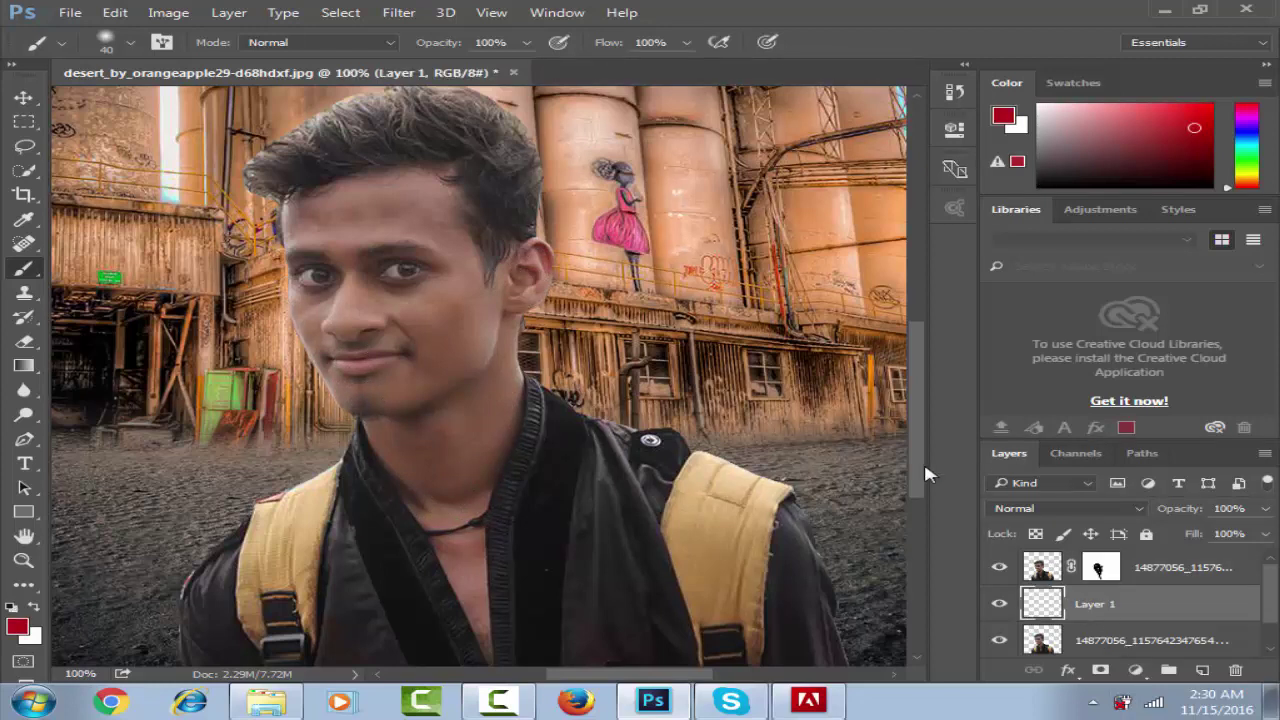
{"action": "right_click", "coordinate": [27, 279]}
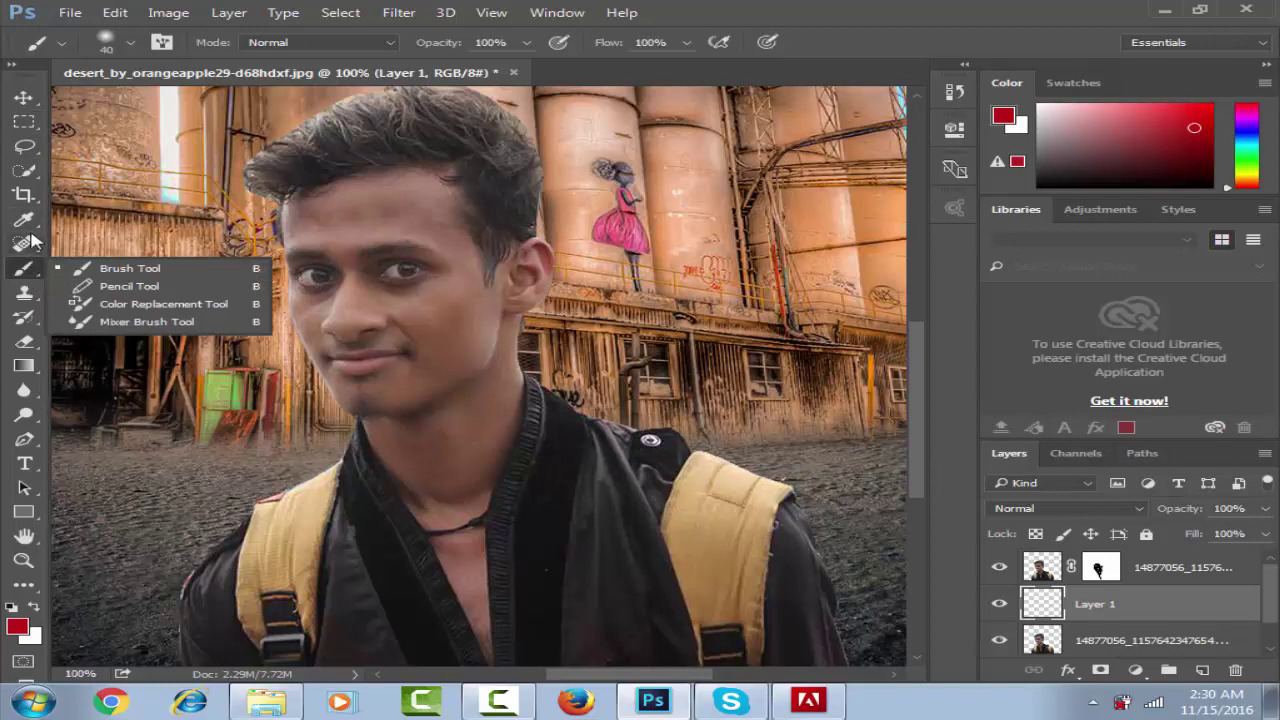
{"action": "left_click", "coordinate": [30, 225]}
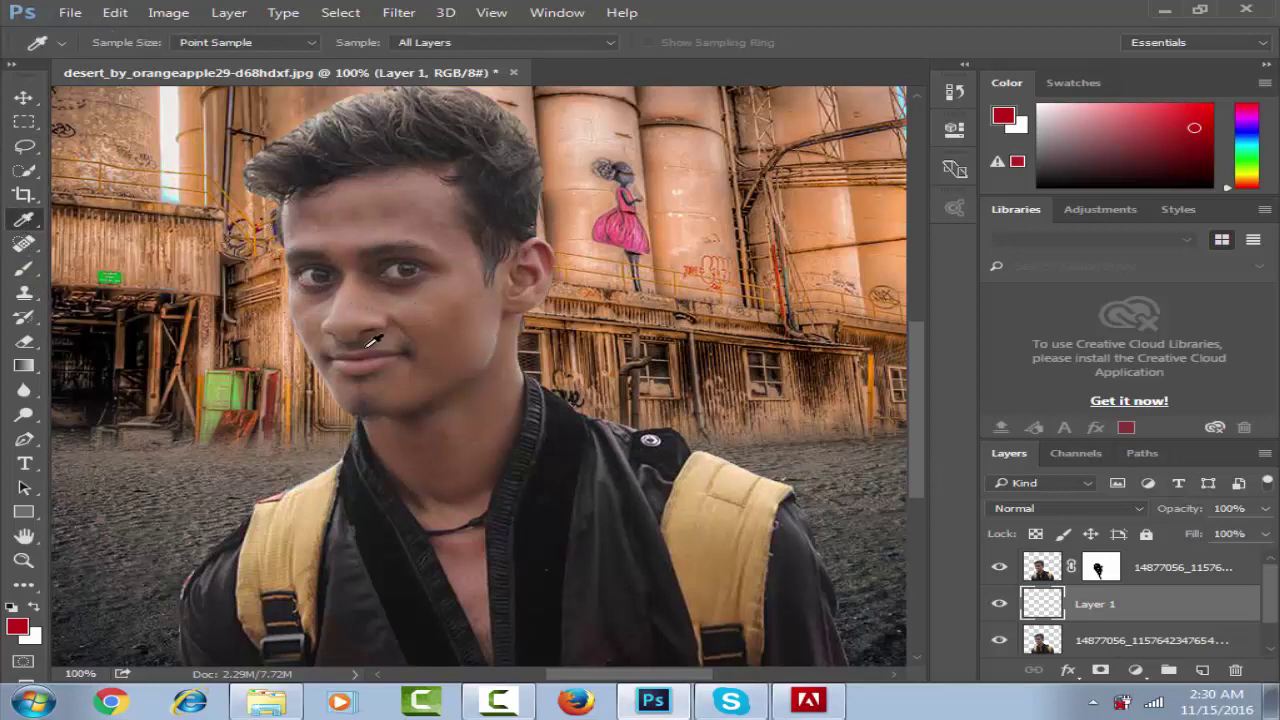
{"action": "left_click", "coordinate": [351, 309]}
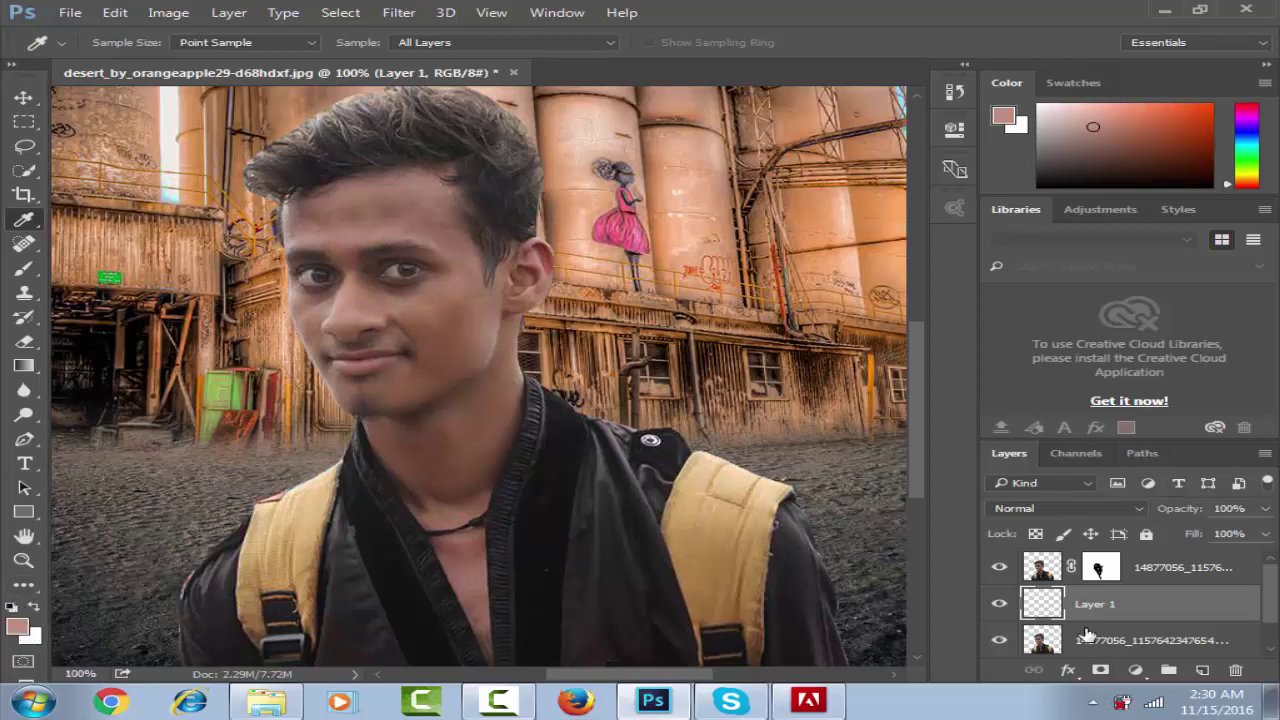
{"action": "left_click", "coordinate": [24, 270]}
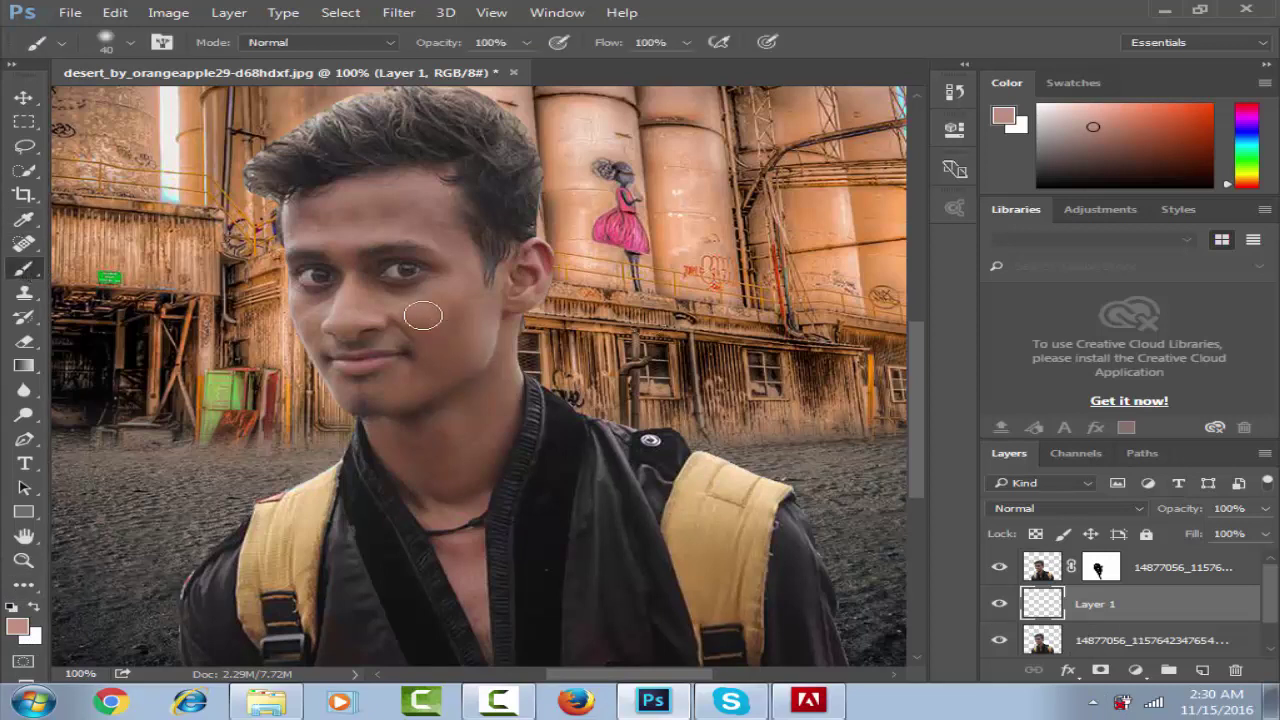
Paint skin tone over the cheek and jaw, set Layer 1 to 47% opacity, and move it to the top.
{"action": "mouse_move", "coordinate": [425, 313]}
{"action": "left_mouse_down"}
{"action": "mouse_move", "coordinate": [431, 360]}
{"action": "mouse_move", "coordinate": [449, 346]}
{"action": "mouse_move", "coordinate": [400, 383]}
{"action": "mouse_move", "coordinate": [449, 422]}
{"action": "left_mouse_up"}
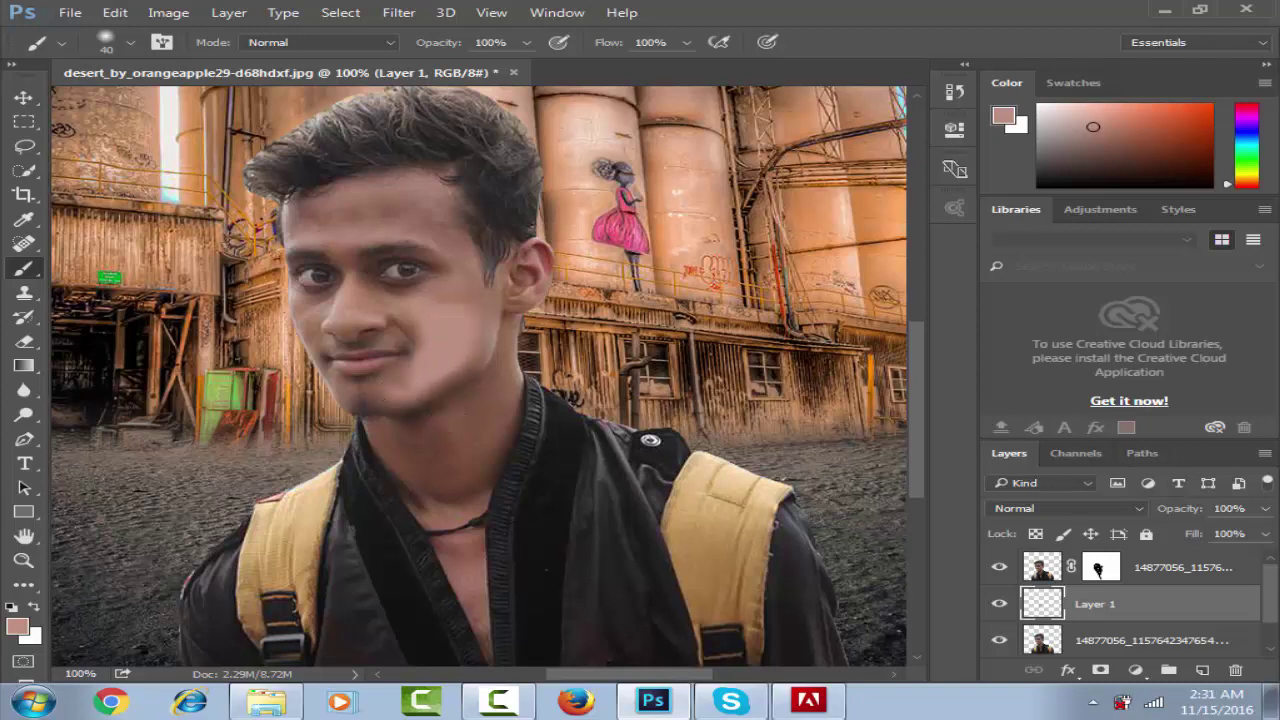
{"action": "left_click", "coordinate": [1264, 509]}
{"action": "left_click_drag", "start_coordinate": [1204, 535], "coordinate": [1190, 535]}
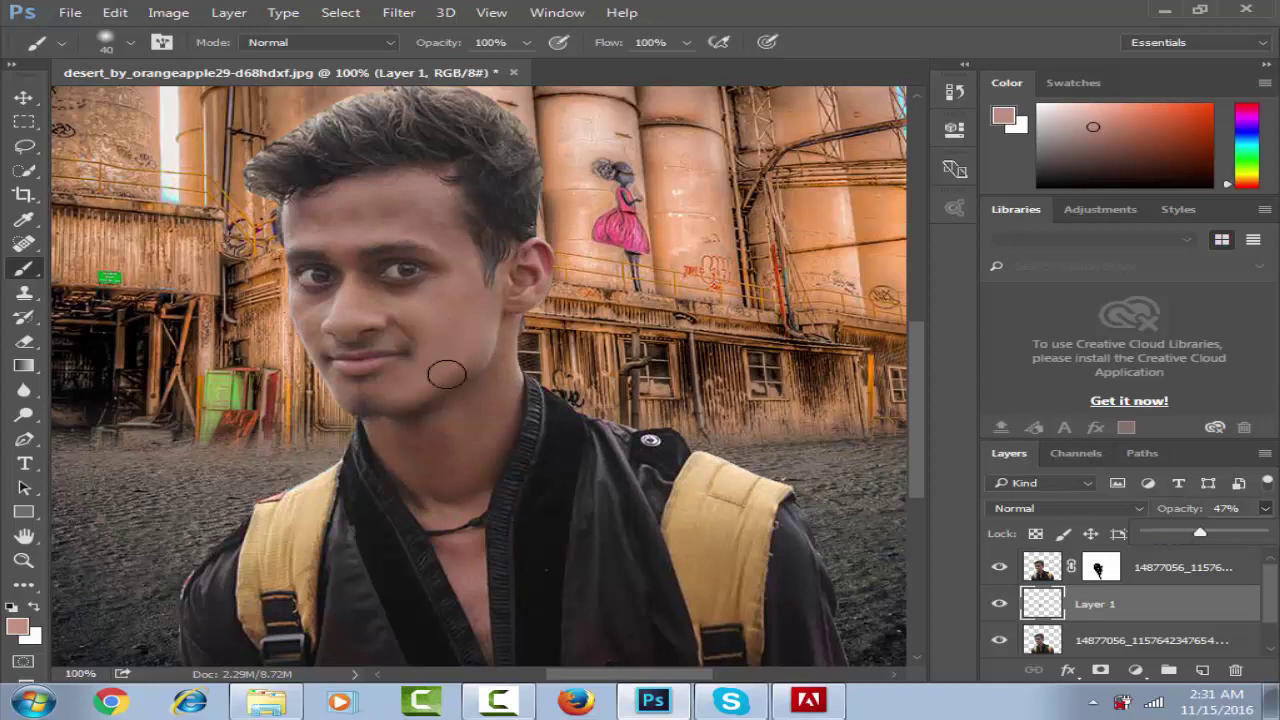
{"action": "key", "text": "bracketleft"}
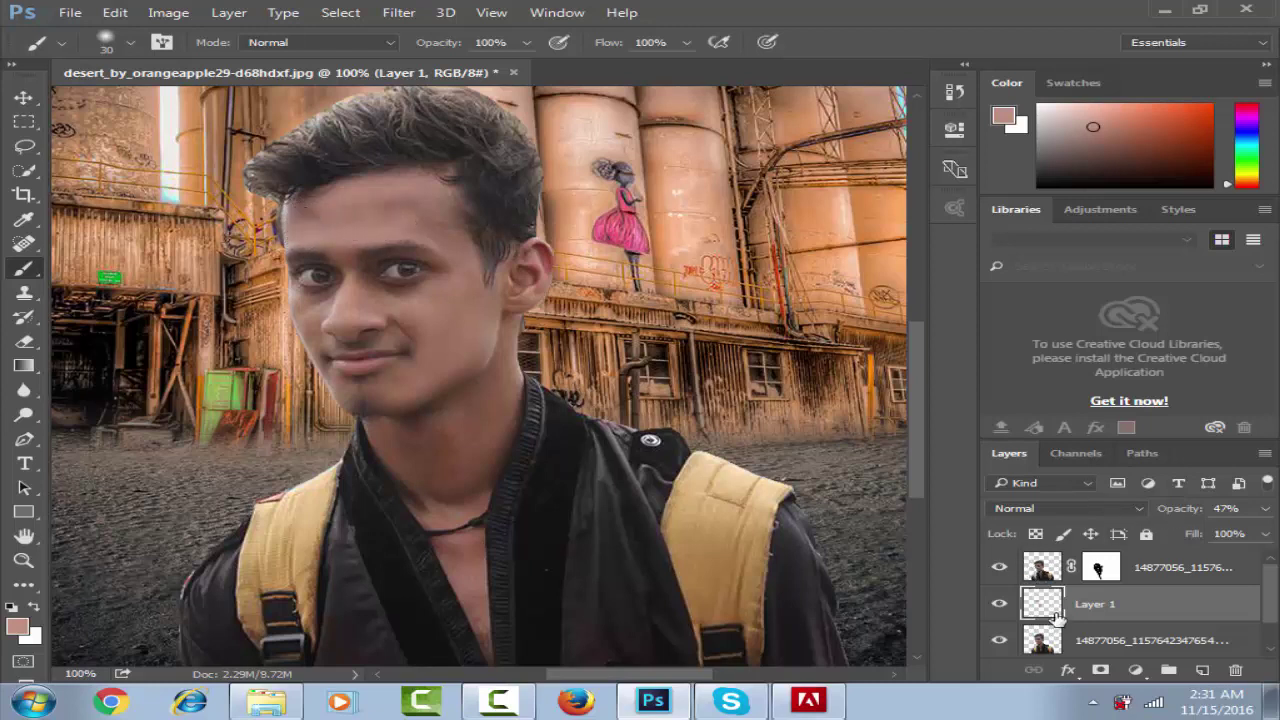
{"action": "left_click_drag", "start_coordinate": [1050, 605], "coordinate": [1057, 563]}
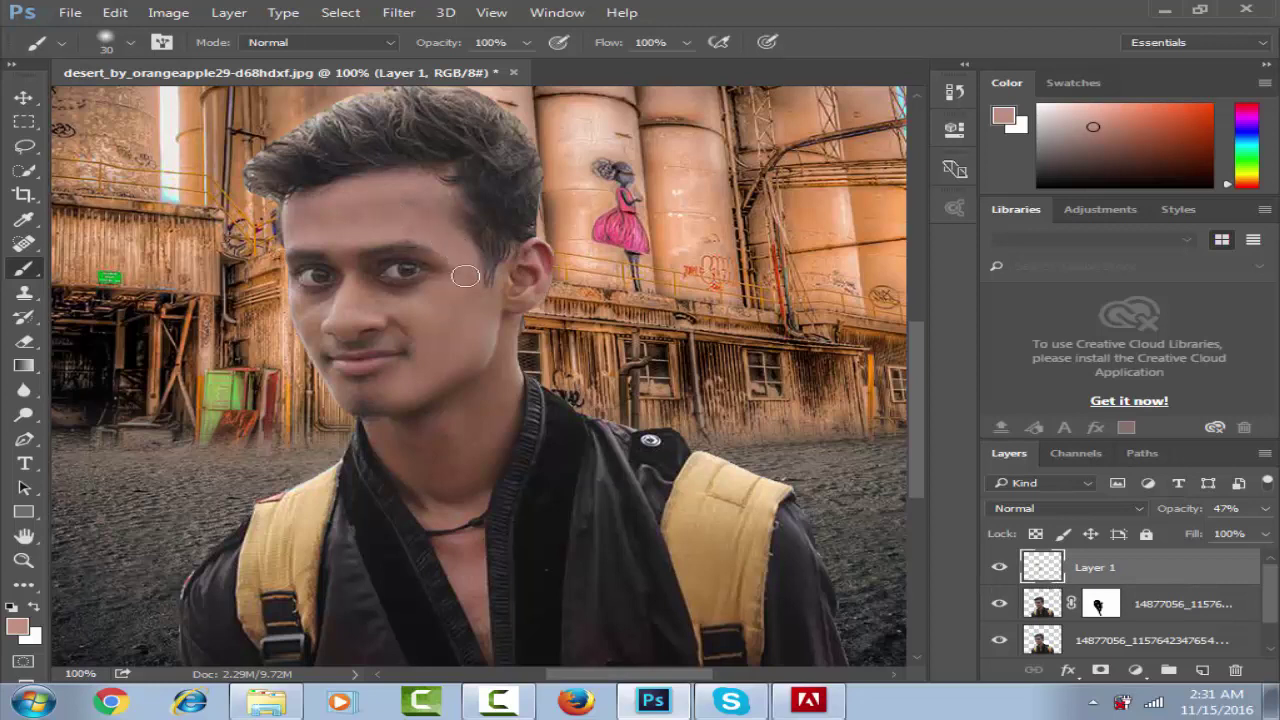
Paint skin tone over the right cheek, the ear and across the neck, enlarging the brush.
{"action": "mouse_move", "coordinate": [460, 265]}
{"action": "left_mouse_down"}
{"action": "mouse_move", "coordinate": [465, 315]}
{"action": "mouse_move", "coordinate": [440, 298]}
{"action": "mouse_move", "coordinate": [497, 320]}
{"action": "mouse_move", "coordinate": [446, 393]}
{"action": "left_mouse_up"}
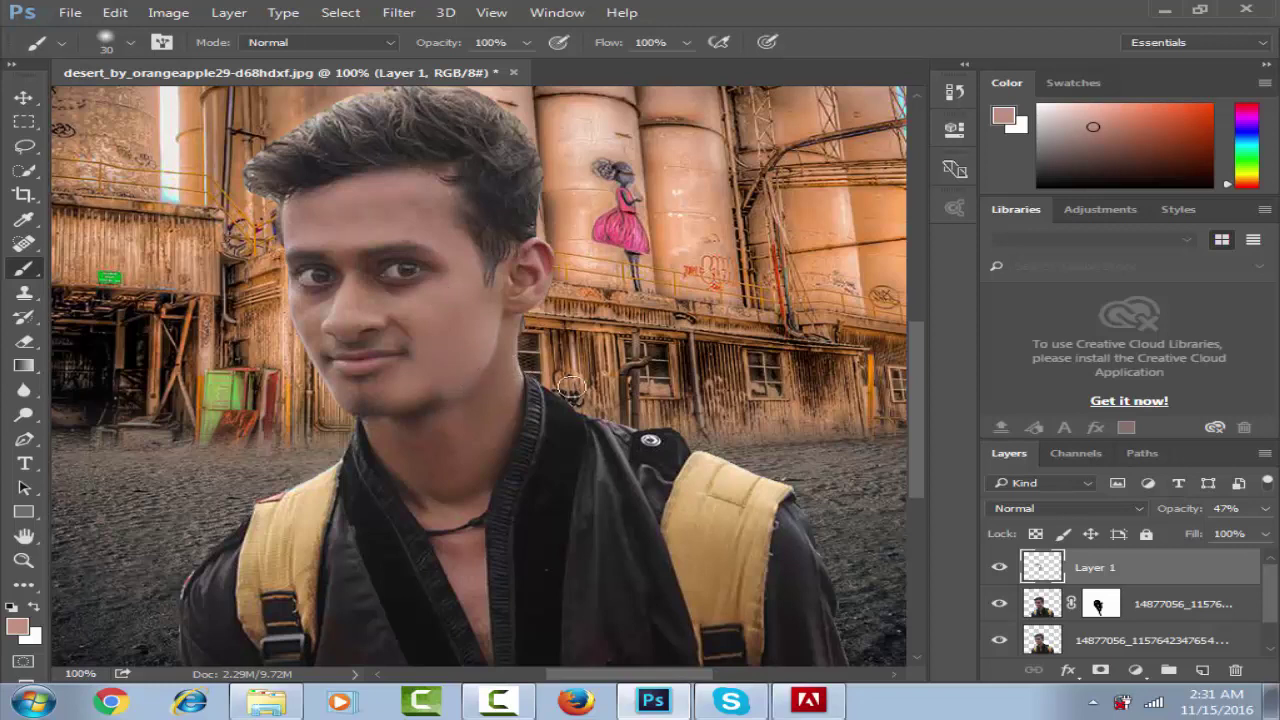
{"action": "key", "text": "bracketright"}
{"action": "left_click_drag", "start_coordinate": [510, 281], "coordinate": [525, 296]}
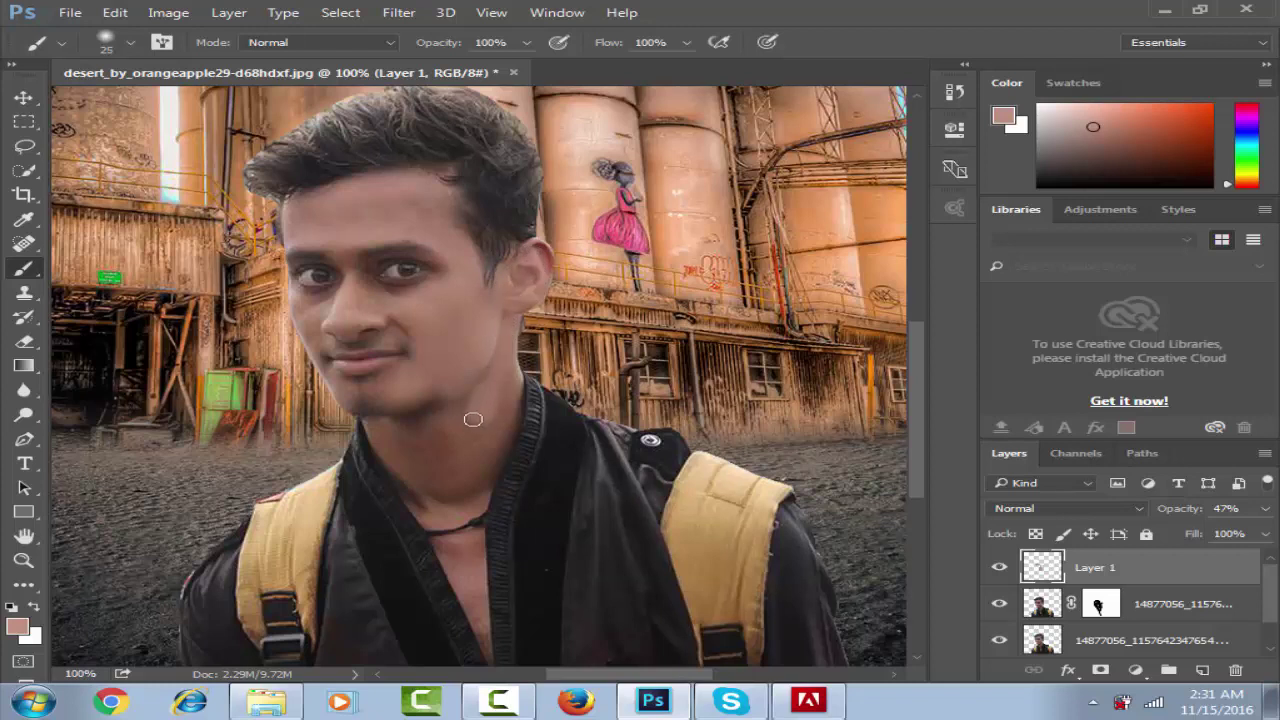
{"action": "key", "text": "bracketright"}
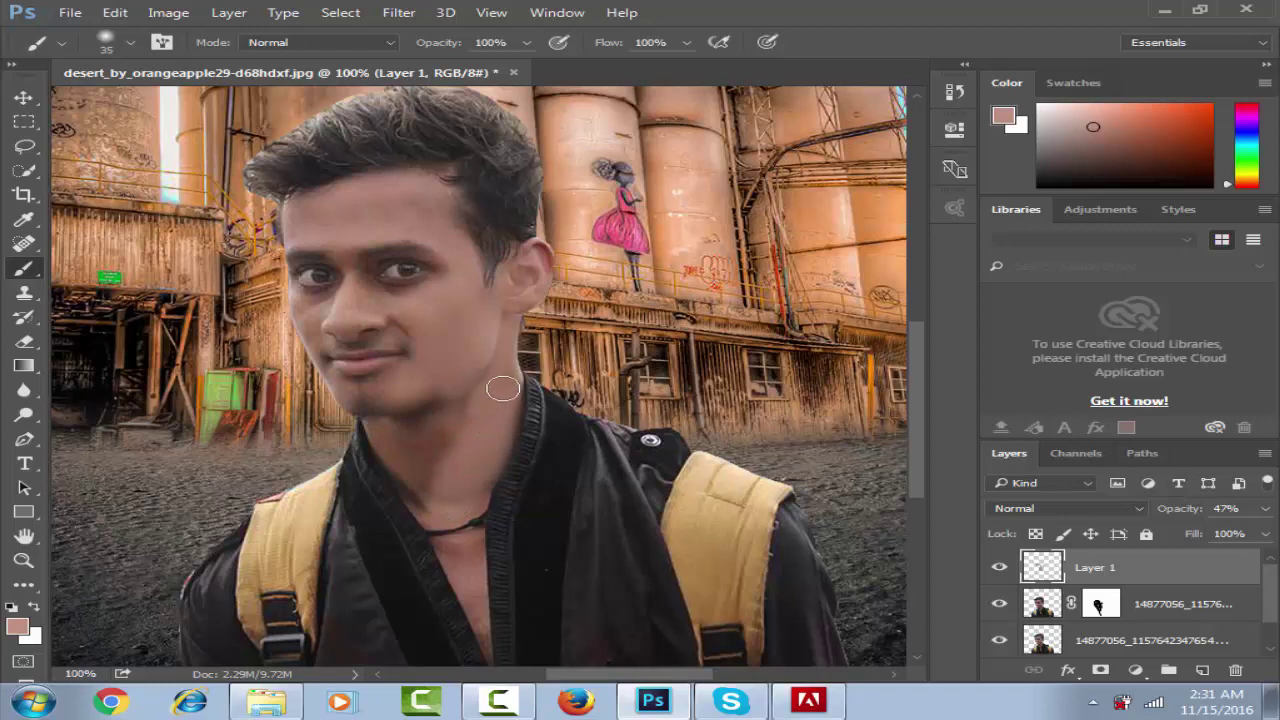
{"action": "left_click_drag", "start_coordinate": [503, 388], "coordinate": [390, 425]}
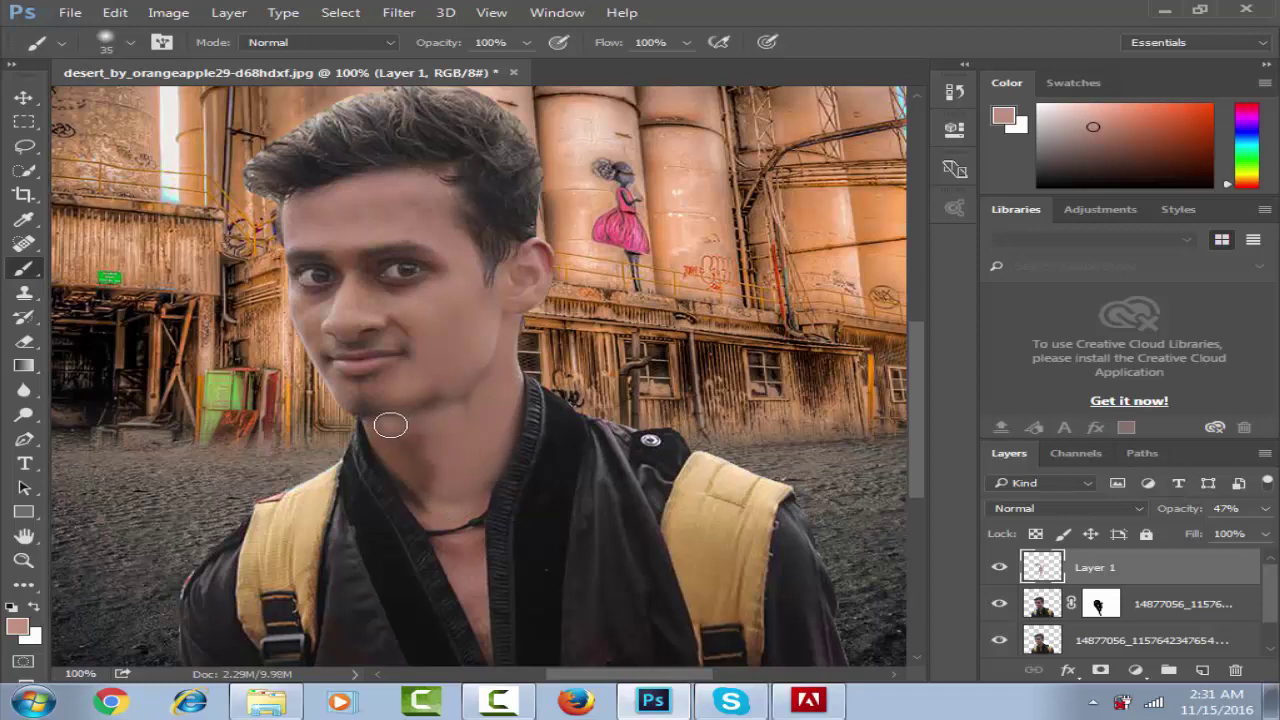
With a size-10 brush, lighten the neck and chest, then undo those strokes.
{"action": "key", "text": "bracketleft"}
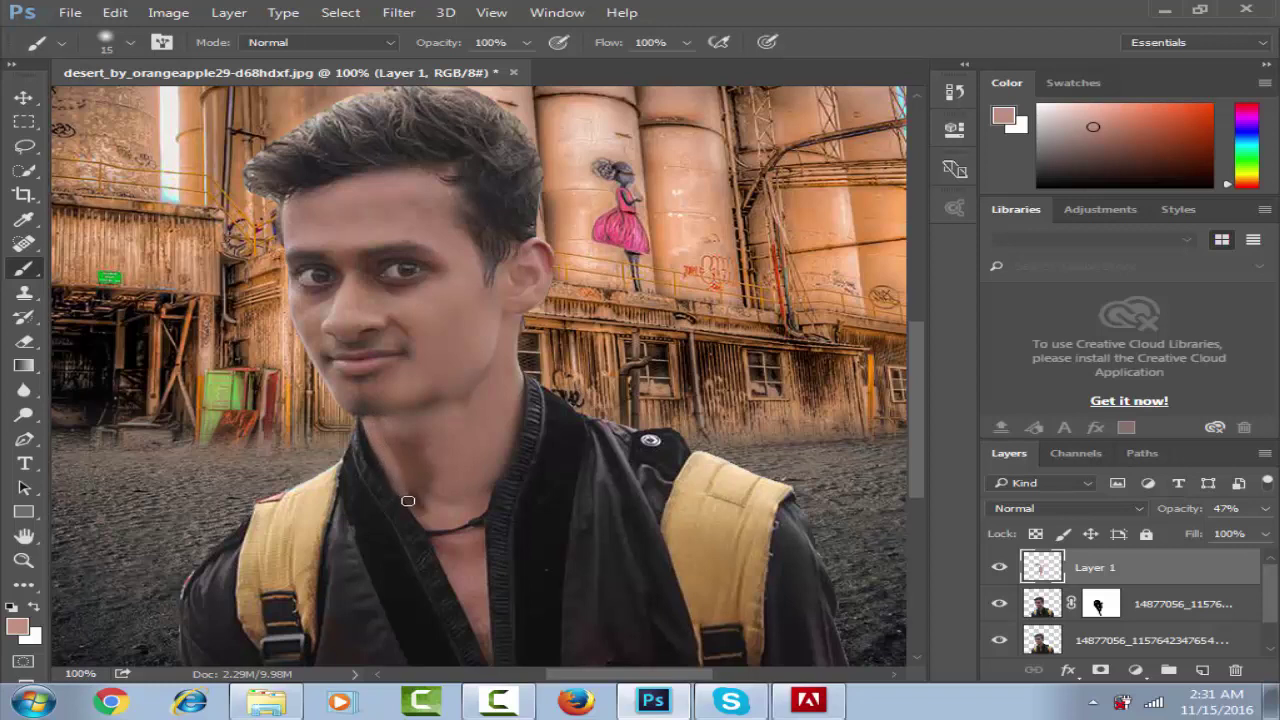
{"action": "key", "text": "bracketleft"}
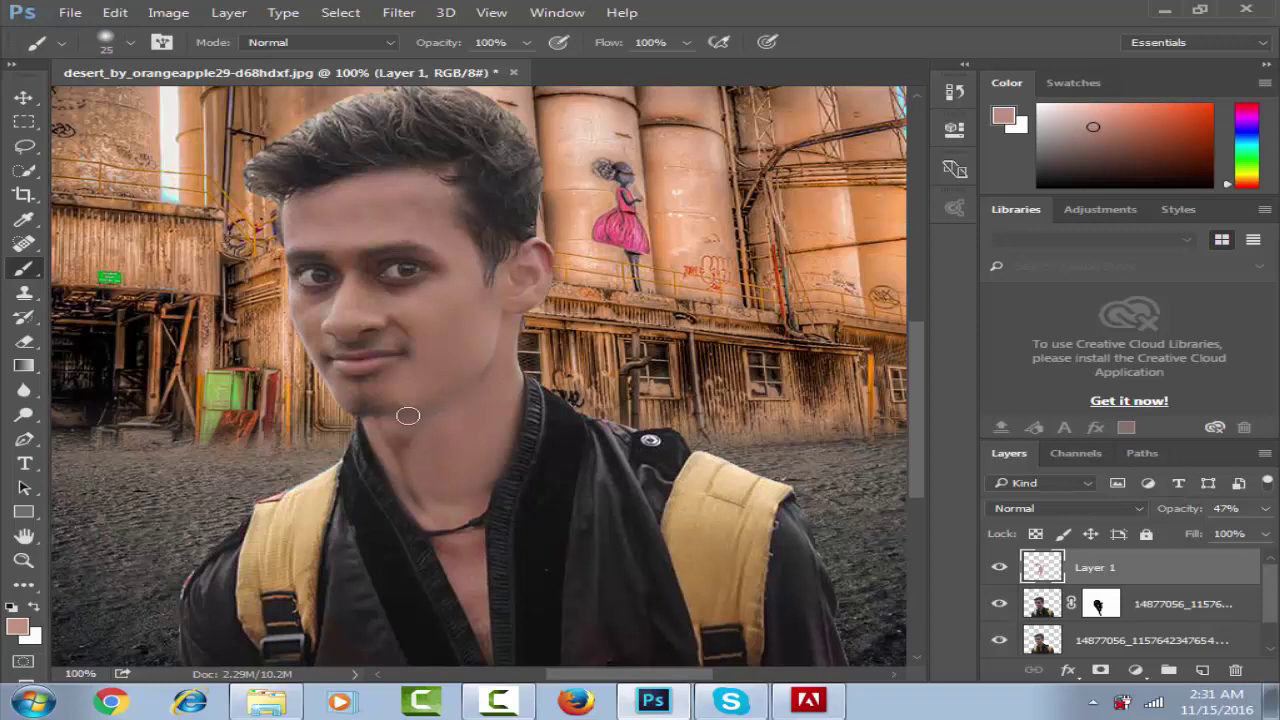
{"action": "mouse_move", "coordinate": [407, 415]}
{"action": "left_mouse_down"}
{"action": "mouse_move", "coordinate": [400, 466]}
{"action": "mouse_move", "coordinate": [422, 510]}
{"action": "left_mouse_up"}
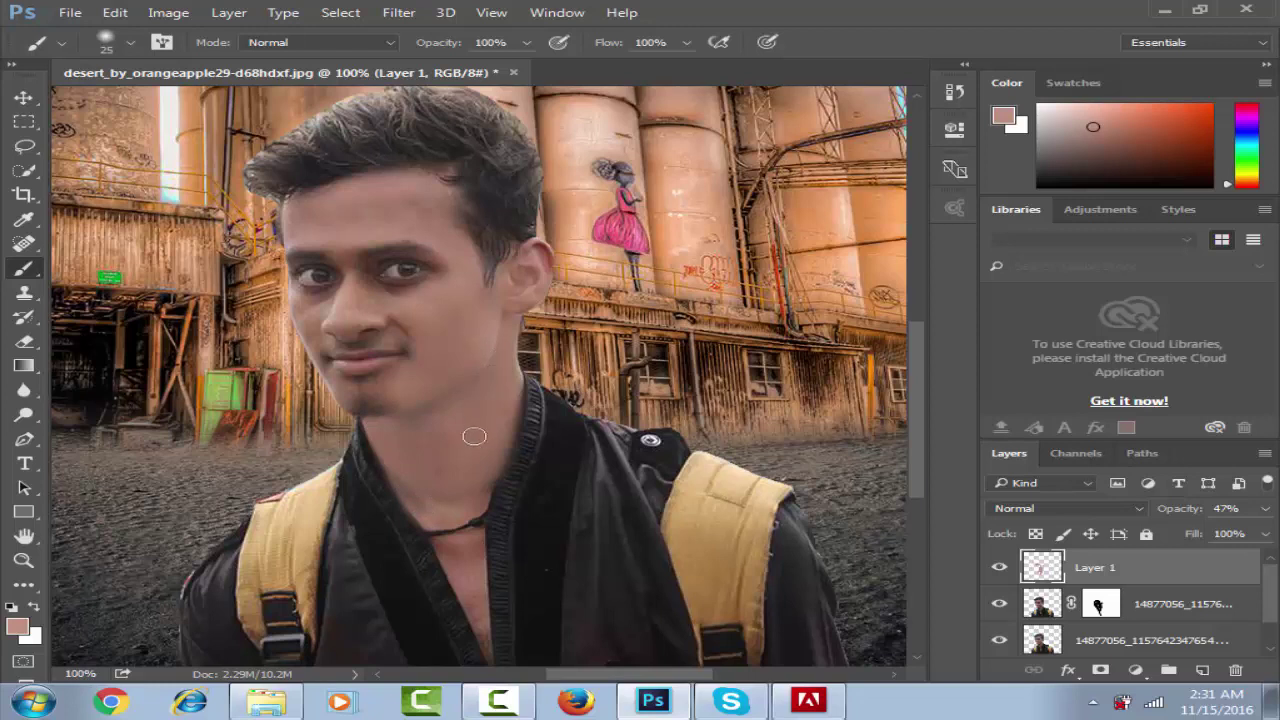
{"action": "mouse_move", "coordinate": [474, 436]}
{"action": "left_mouse_down"}
{"action": "mouse_move", "coordinate": [472, 635]}
{"action": "mouse_move", "coordinate": [476, 622]}
{"action": "left_mouse_up"}
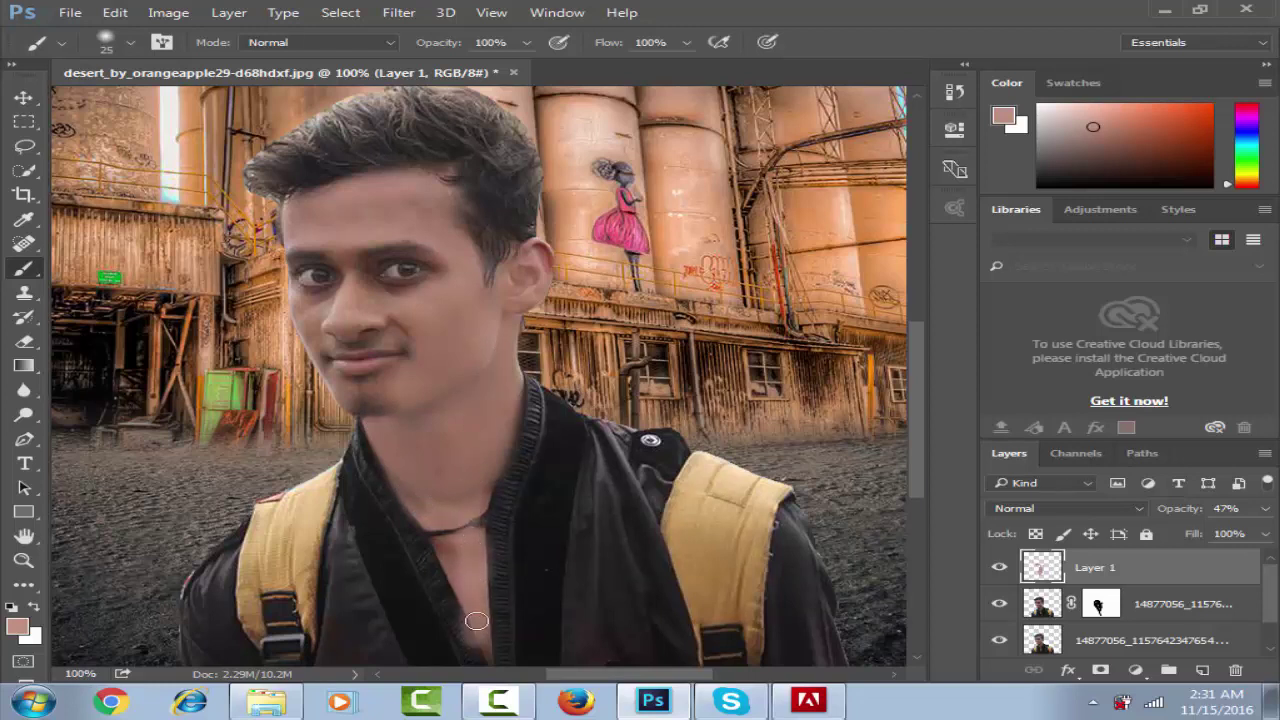
{"action": "key", "text": "ctrl+z"}
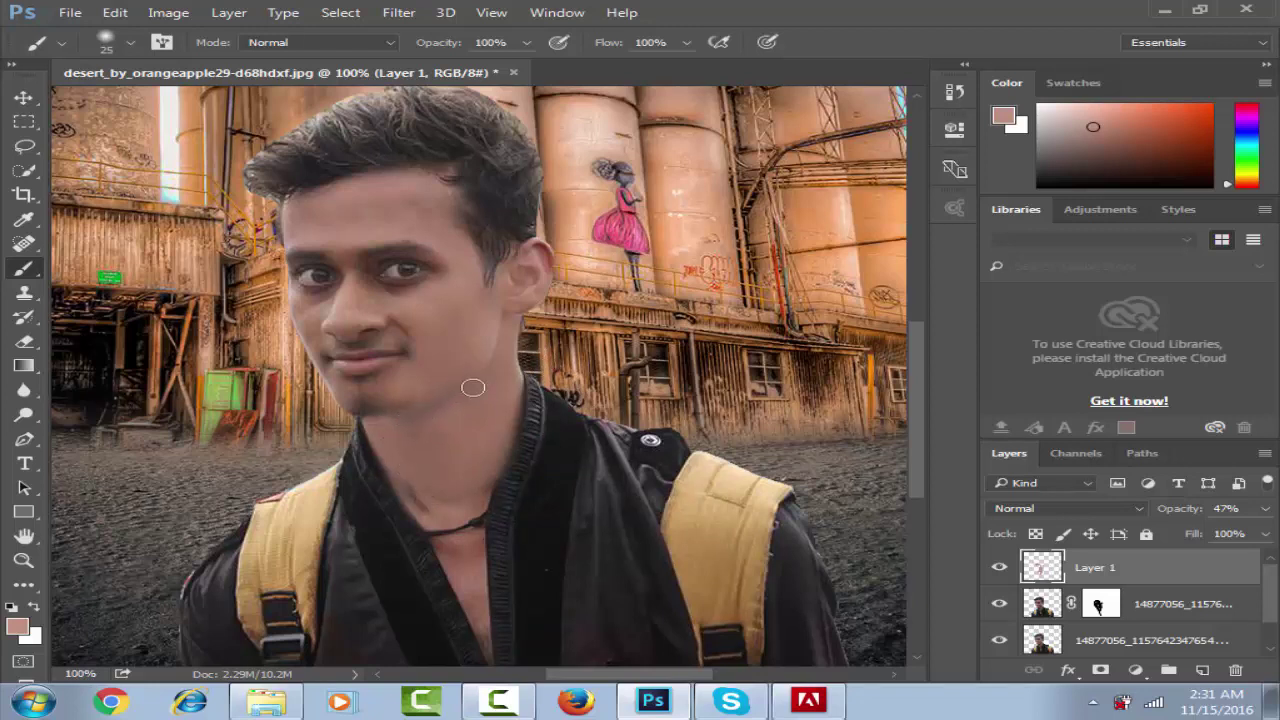
Paint skin tone down the chest, undo it, and leave a size-25 brush ready.
{"action": "scroll", "coordinate": [473, 387], "scroll_direction": "down", "scroll_amount": 3}
{"action": "scroll", "coordinate": [471, 380], "scroll_direction": "down", "scroll_amount": 1}
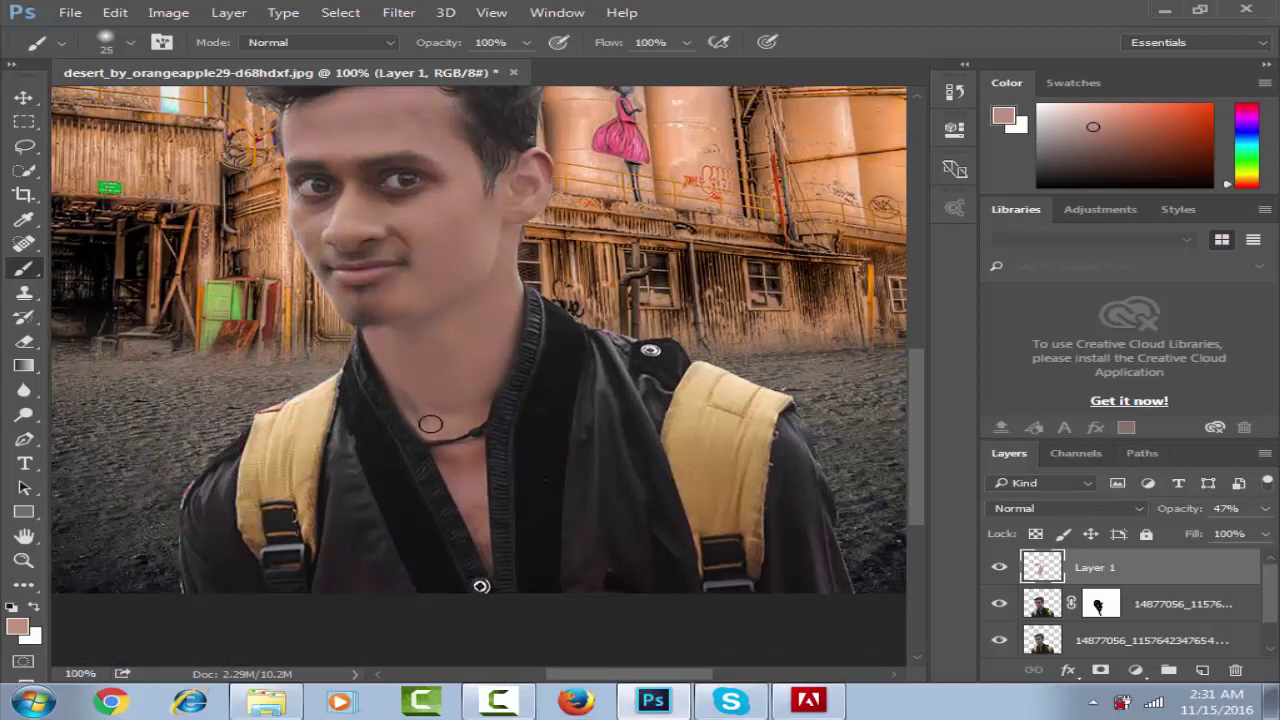
{"action": "left_click_drag", "start_coordinate": [489, 393], "coordinate": [474, 495]}
{"action": "mouse_move", "coordinate": [435, 451]}
{"action": "left_mouse_down"}
{"action": "mouse_move", "coordinate": [488, 571]}
{"action": "mouse_move", "coordinate": [472, 455]}
{"action": "mouse_move", "coordinate": [455, 485]}
{"action": "mouse_move", "coordinate": [483, 549]}
{"action": "left_mouse_up"}
{"action": "key", "text": "ctrl+z"}
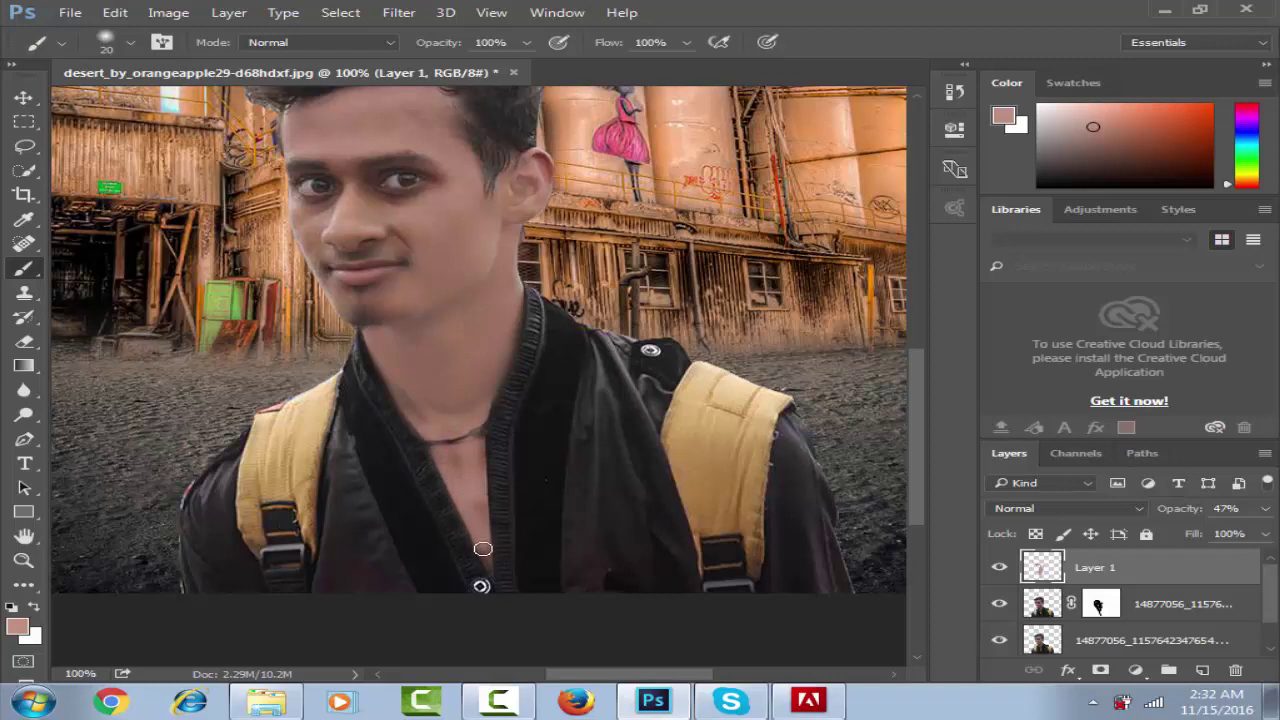
{"action": "key", "text": "bracketleft"}
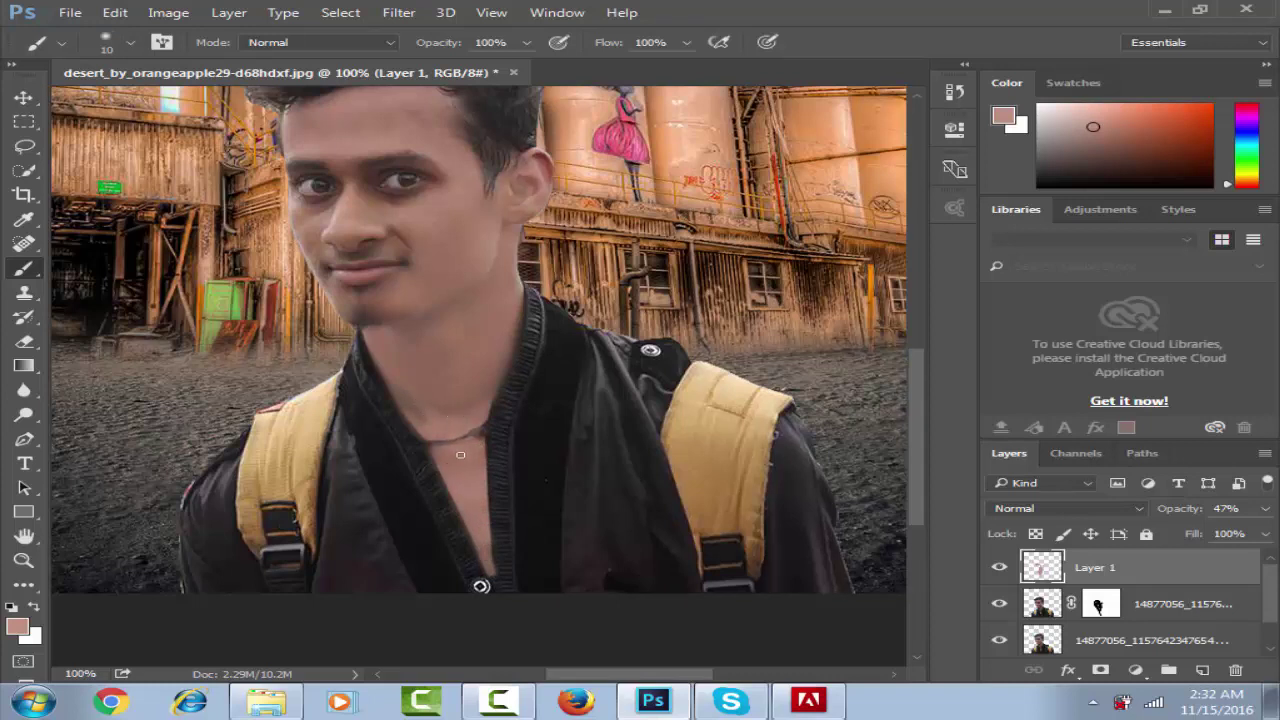
{"action": "scroll", "coordinate": [425, 430], "scroll_direction": "up", "scroll_amount": 3}
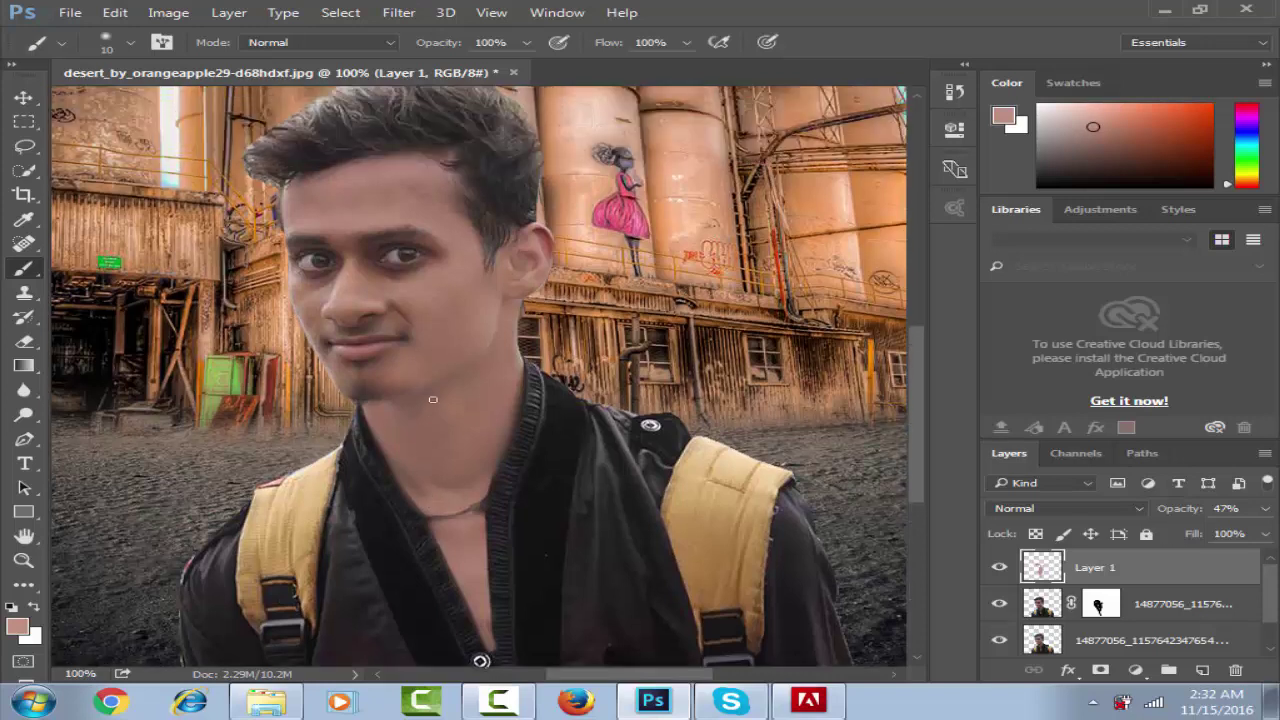
{"action": "key", "text": "bracketright"}
{"action": "key", "text": "bracketright"}
{"action": "key", "text": "bracketright"}
Zoom the face to 200% and return to the Brush at size 10.
{"action": "key", "text": "z"}
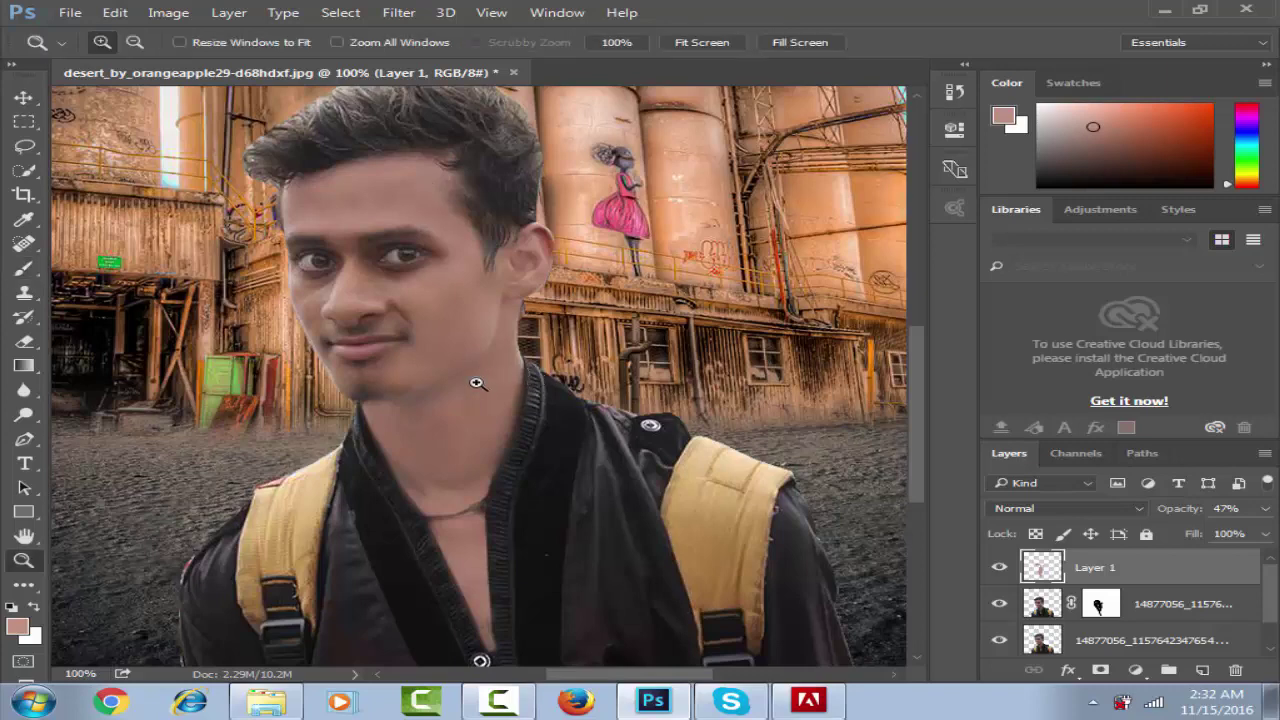
{"action": "left_click", "coordinate": [478, 372]}
{"action": "scroll", "coordinate": [391, 346], "scroll_direction": "up", "scroll_amount": 3}
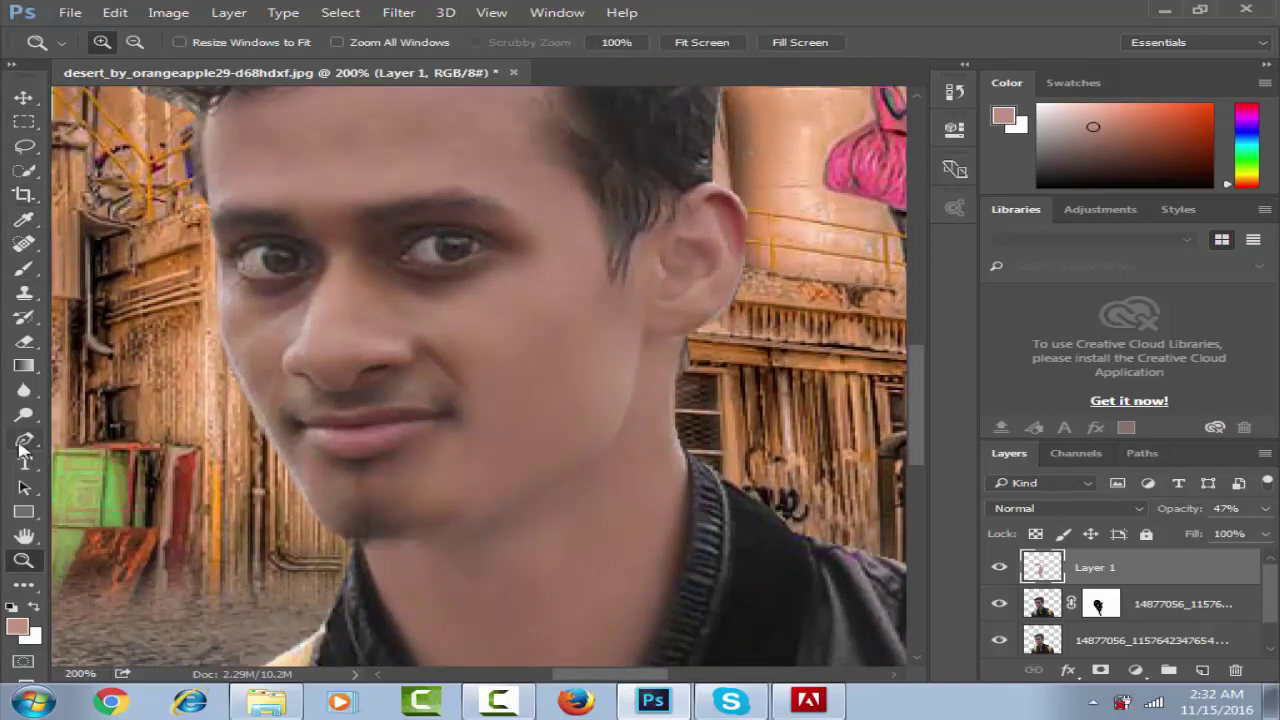
{"action": "left_click", "coordinate": [24, 268]}
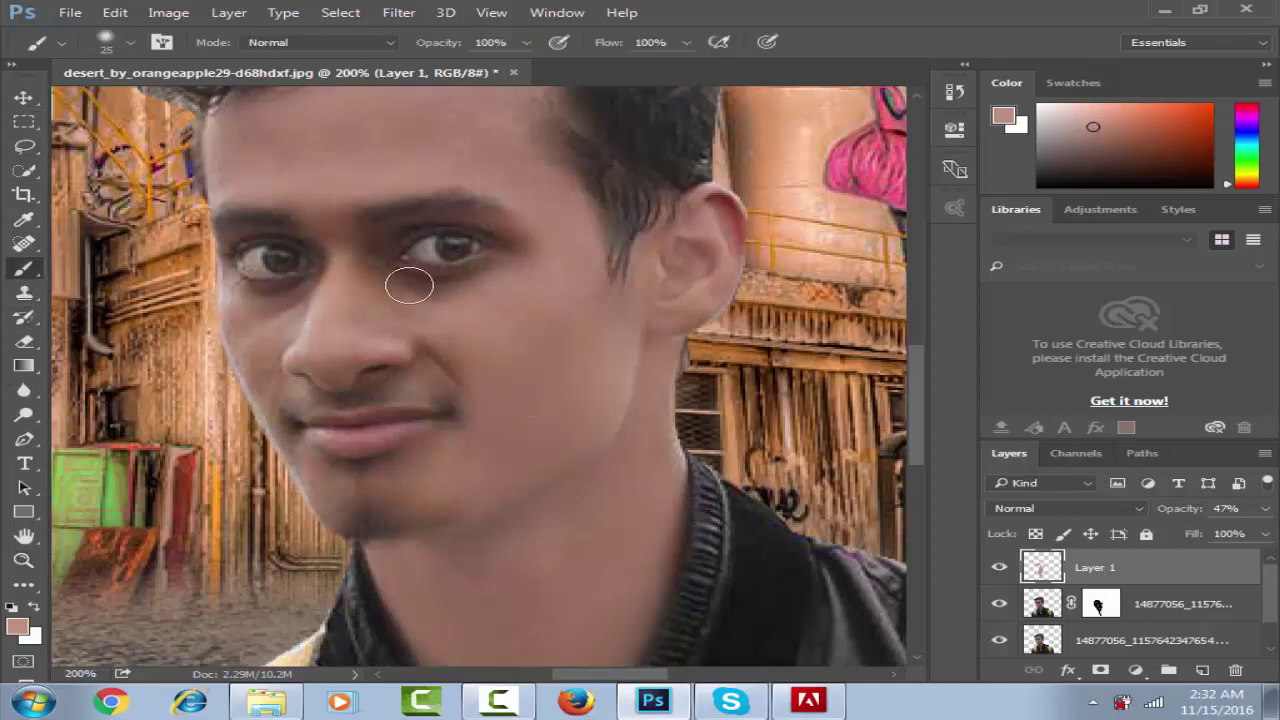
{"action": "key", "text": "bracketleft"}
Paint skin tone under both eyes, near the inner eyebrow and over the left dark circle.
{"action": "mouse_move", "coordinate": [498, 275]}
{"action": "left_mouse_down"}
{"action": "mouse_move", "coordinate": [388, 272]}
{"action": "mouse_move", "coordinate": [420, 349]}
{"action": "mouse_move", "coordinate": [457, 374]}
{"action": "mouse_move", "coordinate": [421, 368]}
{"action": "mouse_move", "coordinate": [366, 251]}
{"action": "mouse_move", "coordinate": [379, 260]}
{"action": "mouse_move", "coordinate": [400, 229]}
{"action": "mouse_move", "coordinate": [443, 220]}
{"action": "mouse_move", "coordinate": [527, 237]}
{"action": "mouse_move", "coordinate": [503, 254]}
{"action": "mouse_move", "coordinate": [494, 233]}
{"action": "mouse_move", "coordinate": [423, 220]}
{"action": "mouse_move", "coordinate": [349, 251]}
{"action": "mouse_move", "coordinate": [321, 220]}
{"action": "left_mouse_up"}
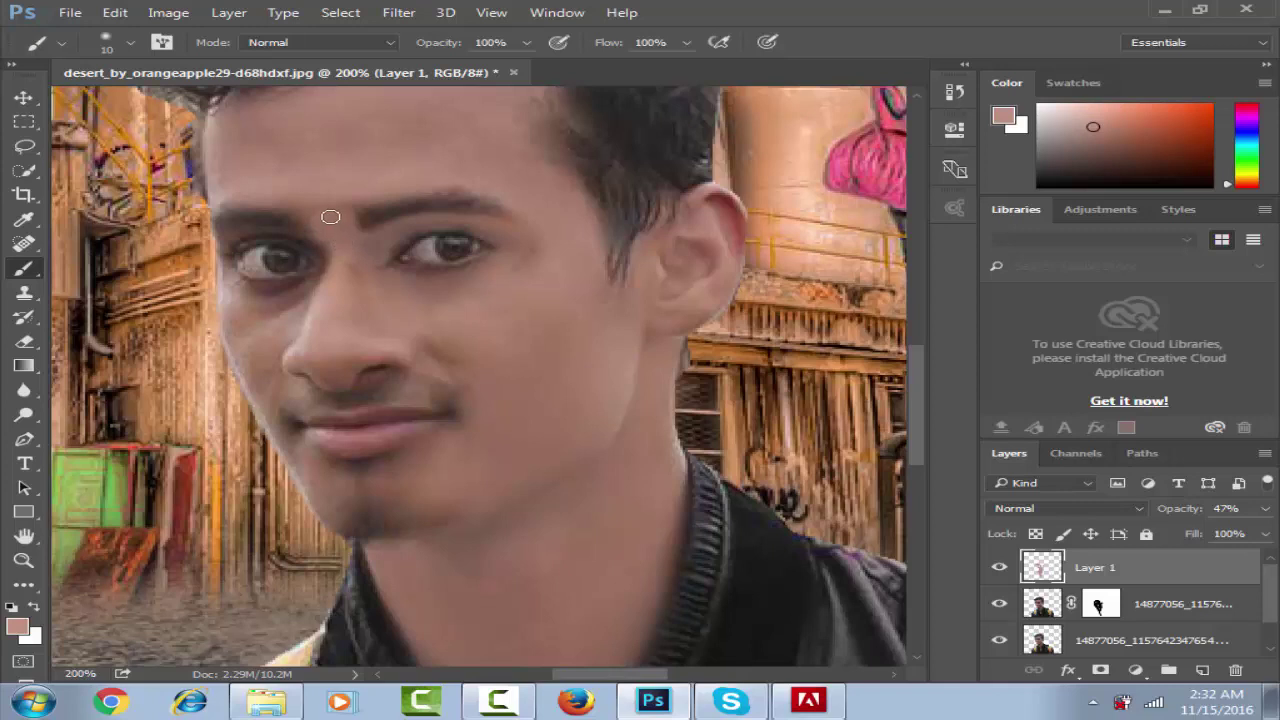
{"action": "key", "text": "bracketright"}
{"action": "key", "text": "bracketright"}
{"action": "mouse_move", "coordinate": [320, 216]}
{"action": "left_mouse_down"}
{"action": "mouse_move", "coordinate": [334, 200]}
{"action": "mouse_move", "coordinate": [308, 205]}
{"action": "left_mouse_up"}
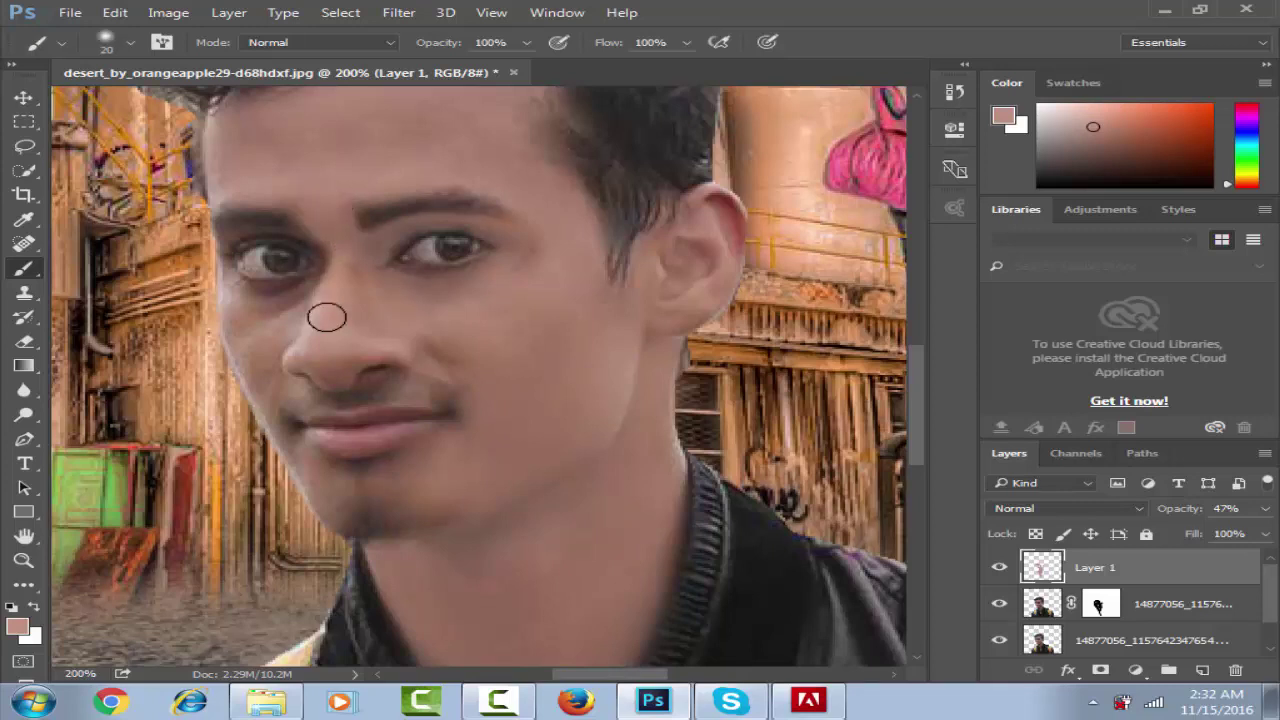
{"action": "left_click_drag", "start_coordinate": [538, 249], "coordinate": [502, 300]}
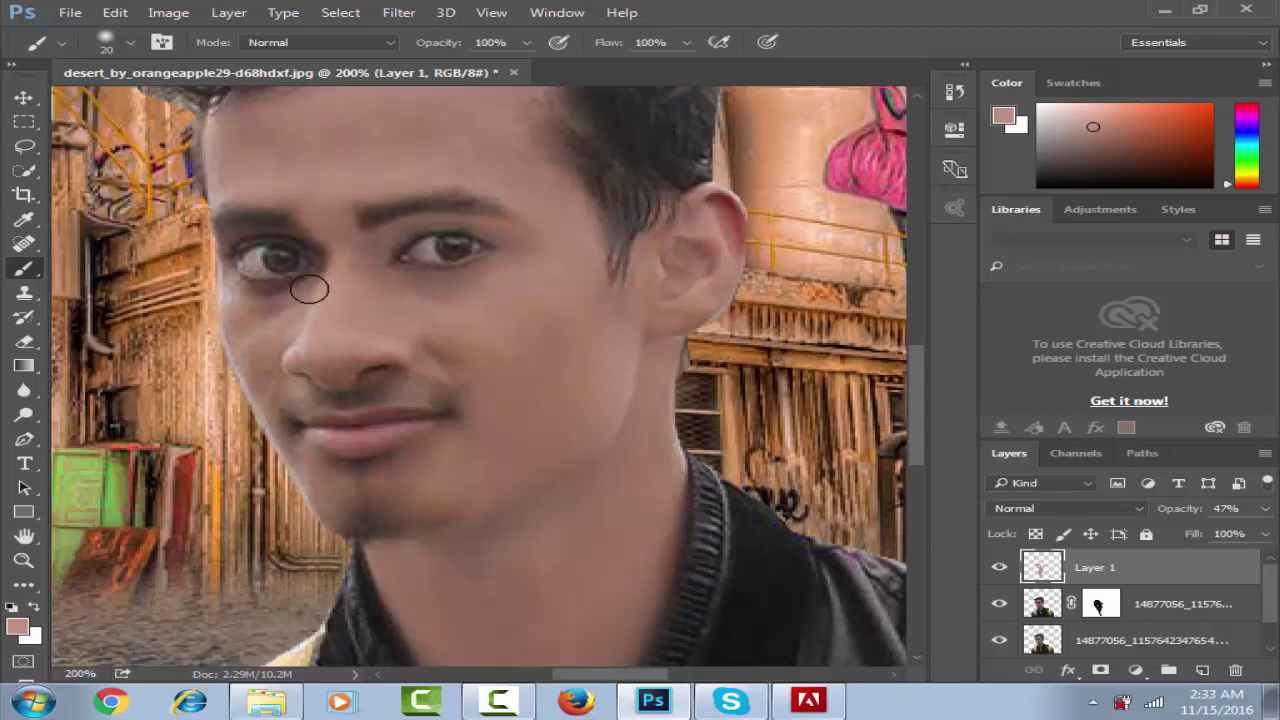
{"action": "key", "text": "bracketleft"}
{"action": "key", "text": "bracketleft"}
{"action": "left_click_drag", "start_coordinate": [300, 290], "coordinate": [317, 284]}
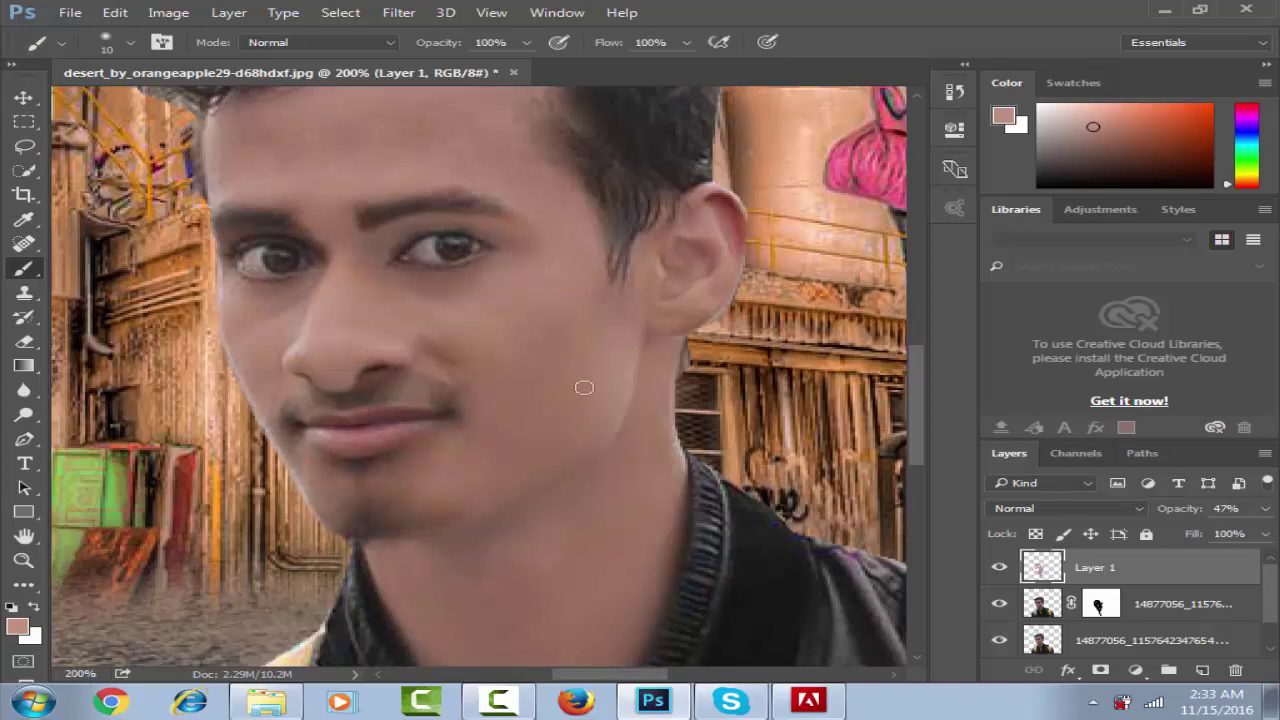
{"action": "scroll", "coordinate": [456, 418], "scroll_direction": "up", "scroll_amount": 1}
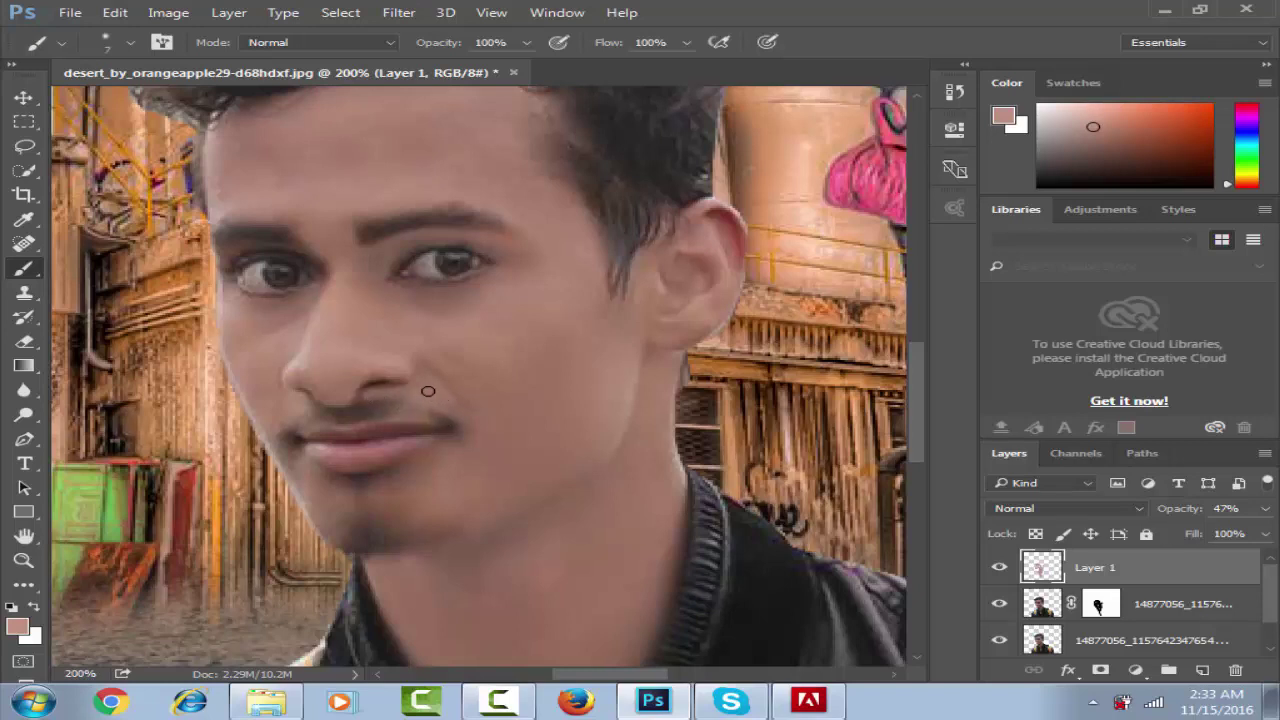
{"action": "scroll", "coordinate": [489, 411], "scroll_direction": "up", "scroll_amount": 2}
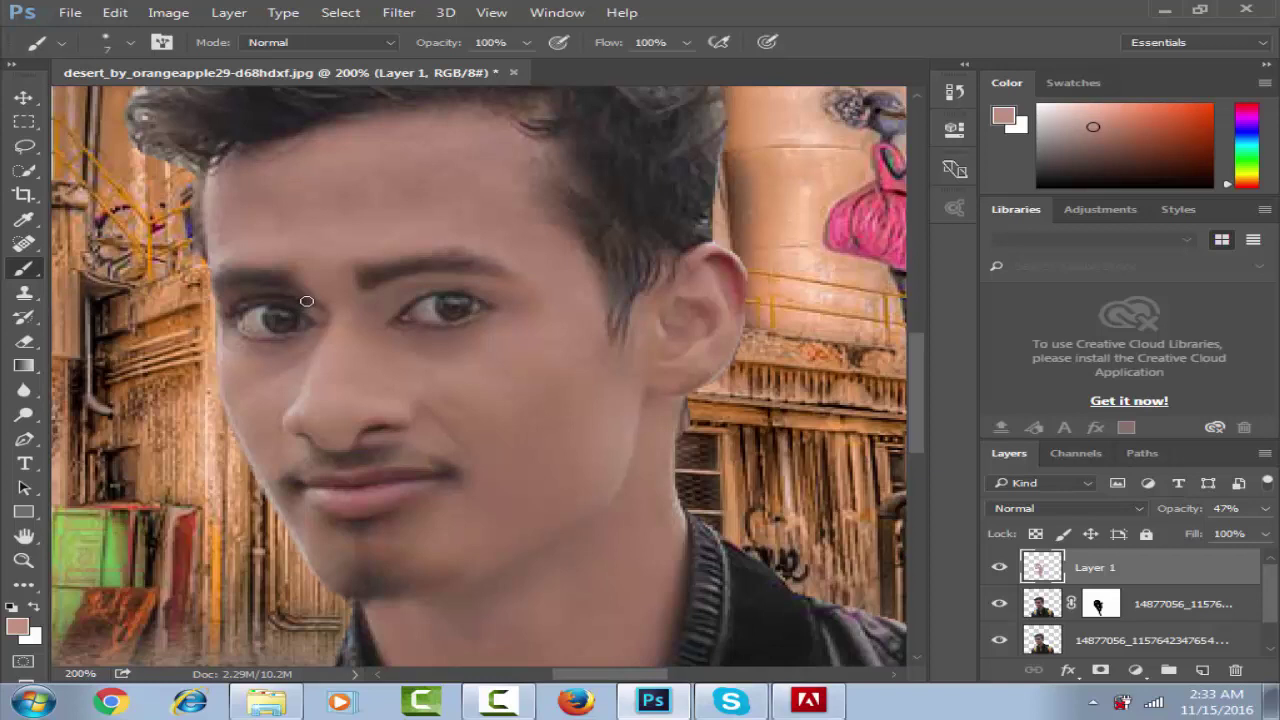
Paint skin tone along the brow, below the lower lip, the moustache end, and the chin and beard edges.
{"action": "mouse_move", "coordinate": [278, 290]}
{"action": "left_mouse_down"}
{"action": "mouse_move", "coordinate": [228, 309]}
{"action": "mouse_move", "coordinate": [261, 289]}
{"action": "mouse_move", "coordinate": [321, 315]}
{"action": "left_mouse_up"}
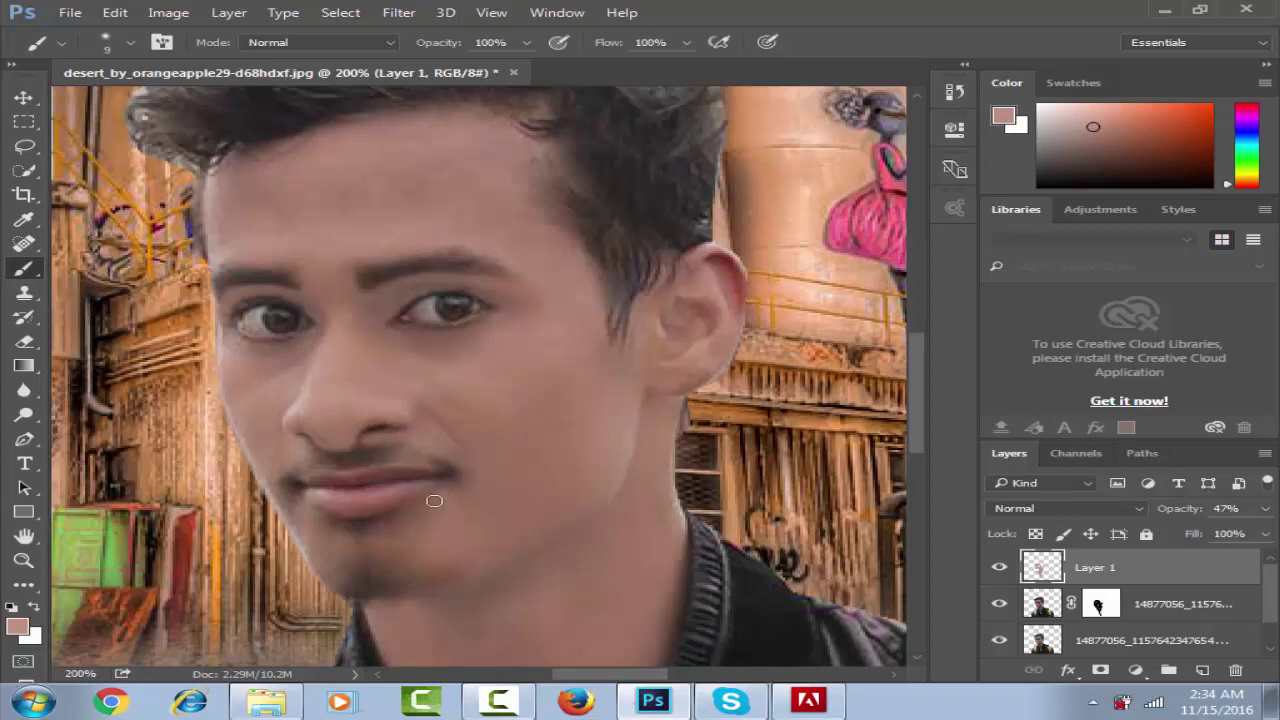
{"action": "left_click_drag", "start_coordinate": [434, 500], "coordinate": [379, 524]}
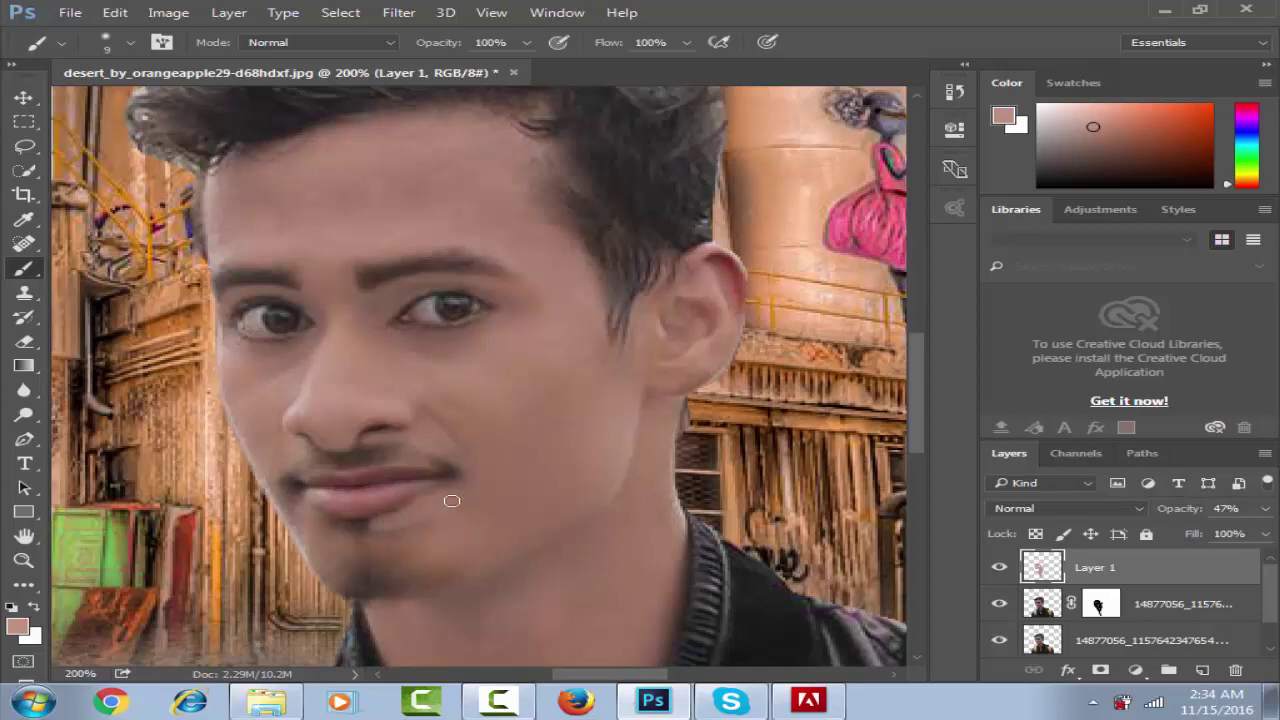
{"action": "mouse_move", "coordinate": [452, 500]}
{"action": "left_mouse_down"}
{"action": "mouse_move", "coordinate": [460, 471]}
{"action": "mouse_move", "coordinate": [448, 502]}
{"action": "left_mouse_up"}
{"action": "mouse_move", "coordinate": [381, 537]}
{"action": "left_mouse_down"}
{"action": "mouse_move", "coordinate": [455, 575]}
{"action": "mouse_move", "coordinate": [392, 543]}
{"action": "mouse_move", "coordinate": [441, 519]}
{"action": "left_mouse_up"}
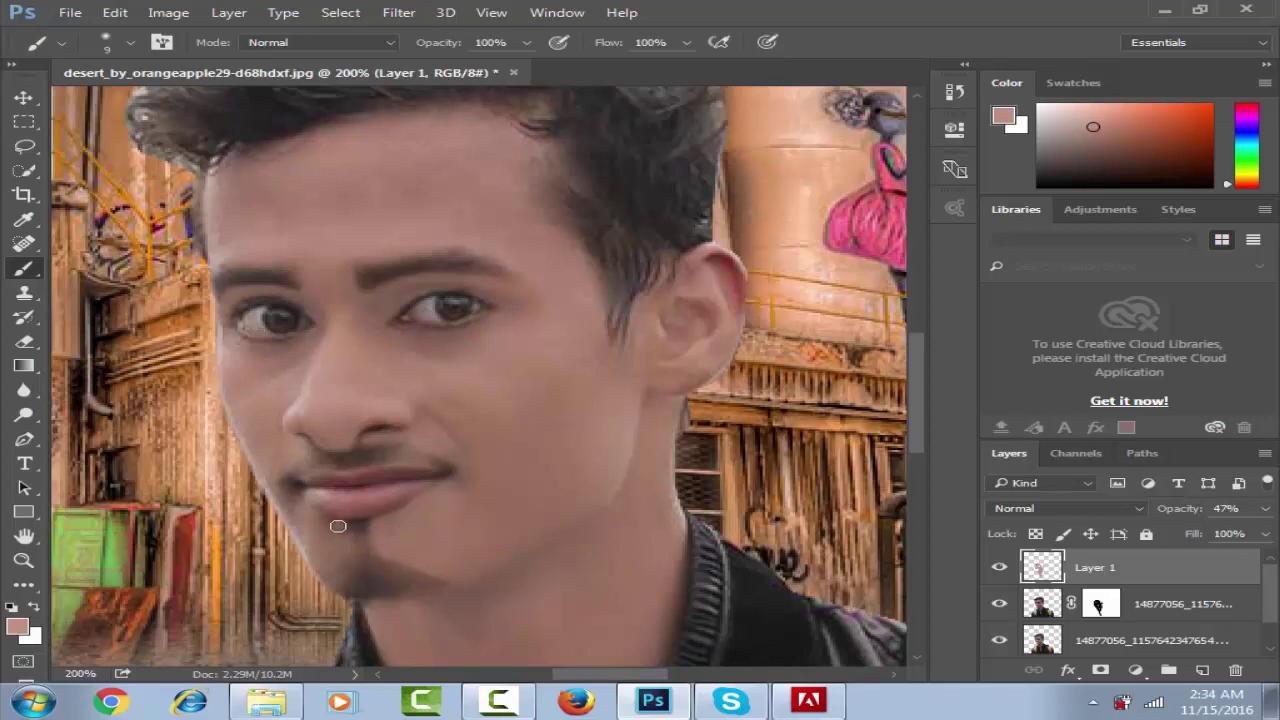
{"action": "mouse_move", "coordinate": [338, 526]}
{"action": "left_mouse_down"}
{"action": "mouse_move", "coordinate": [329, 577]}
{"action": "mouse_move", "coordinate": [287, 503]}
{"action": "left_mouse_up"}
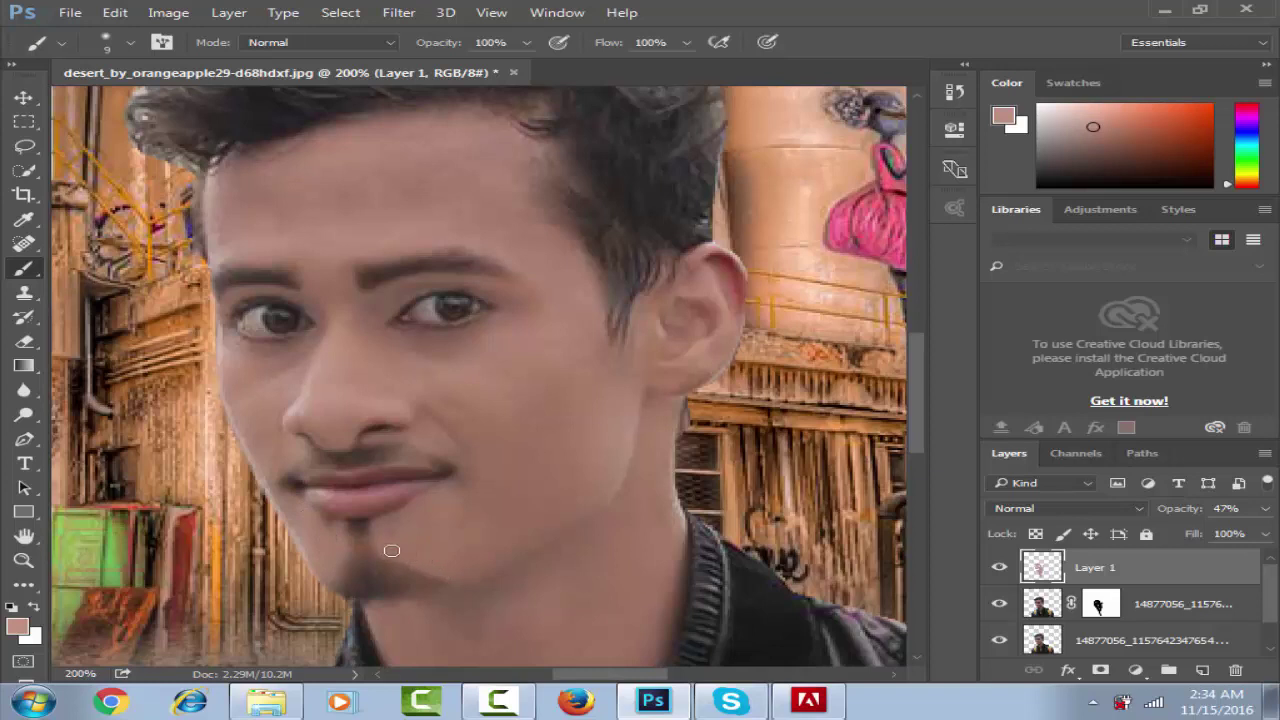
{"action": "left_click_drag", "start_coordinate": [391, 550], "coordinate": [439, 582]}
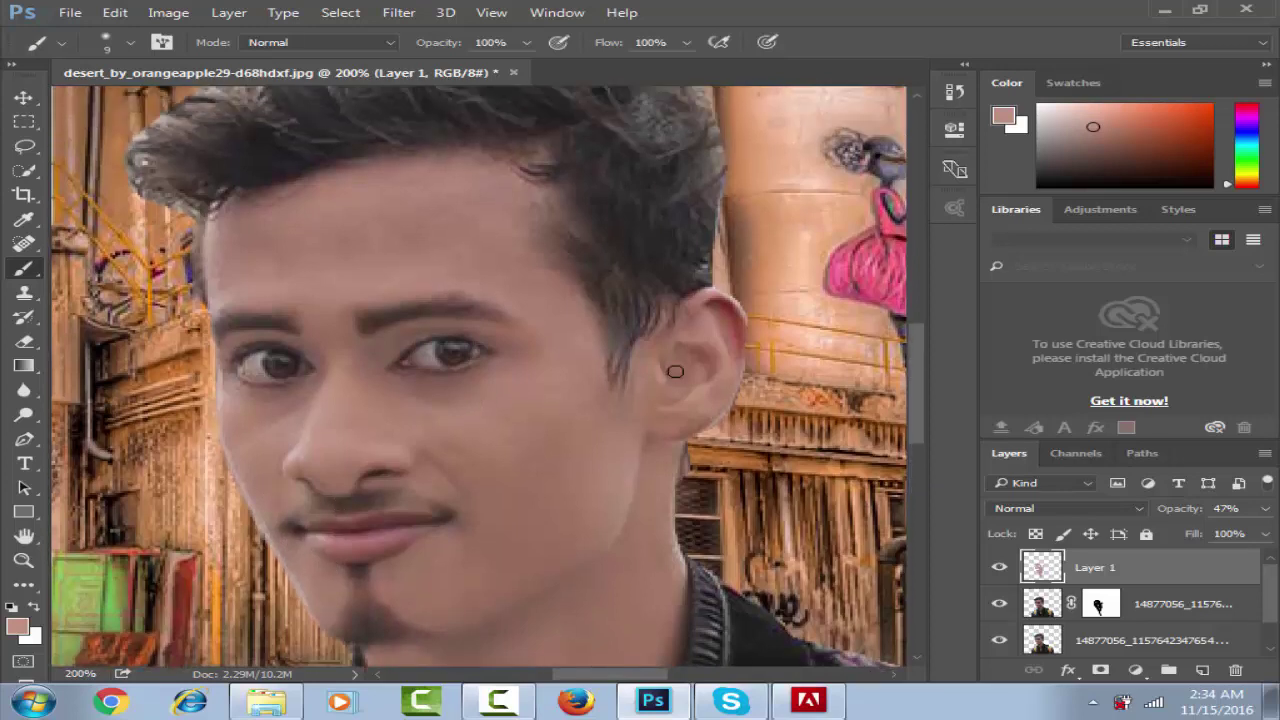
{"action": "scroll", "coordinate": [430, 410], "scroll_direction": "down", "scroll_amount": 2}
{"action": "scroll", "coordinate": [400, 400], "scroll_direction": "down", "scroll_amount": 2}
{"action": "scroll", "coordinate": [395, 396], "scroll_direction": "up", "scroll_amount": 2}
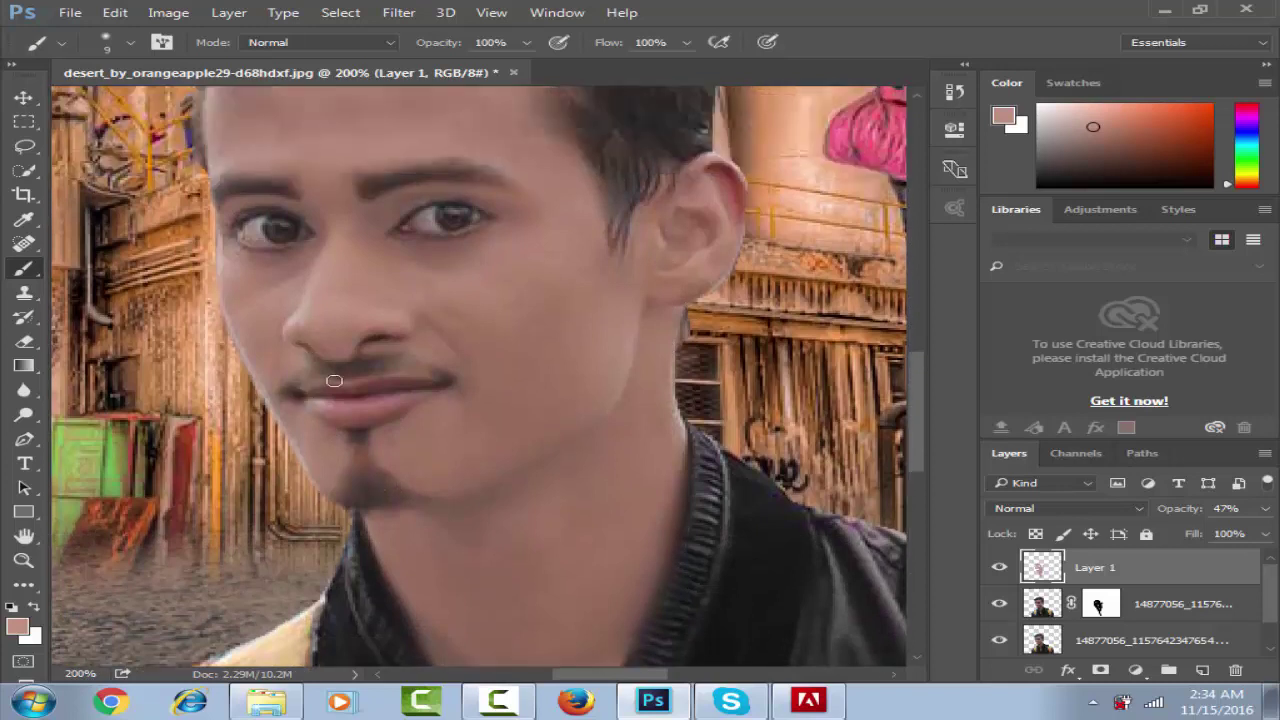
{"action": "scroll", "coordinate": [350, 399], "scroll_direction": "up", "scroll_amount": 2}
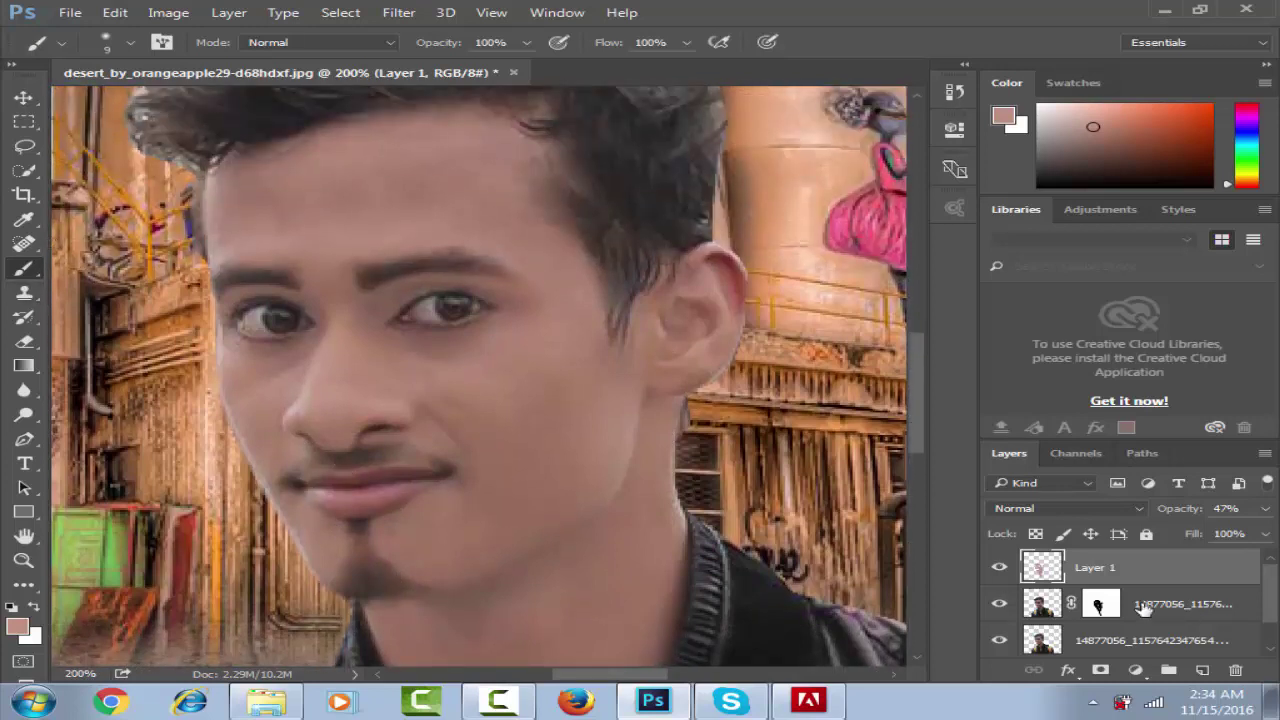
Add a new Layer 2, sample the pink lip colour, and paint it over the lips.
{"action": "left_click", "coordinate": [1201, 670]}
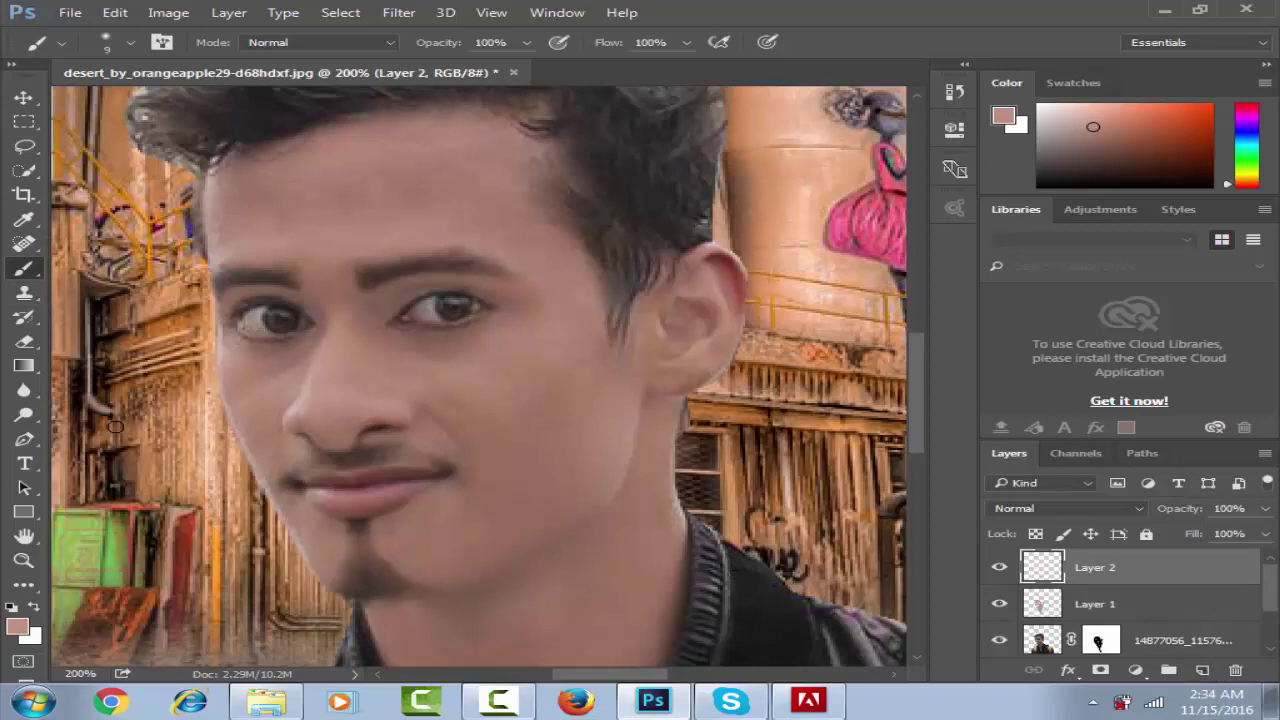
{"action": "left_click", "coordinate": [25, 222]}
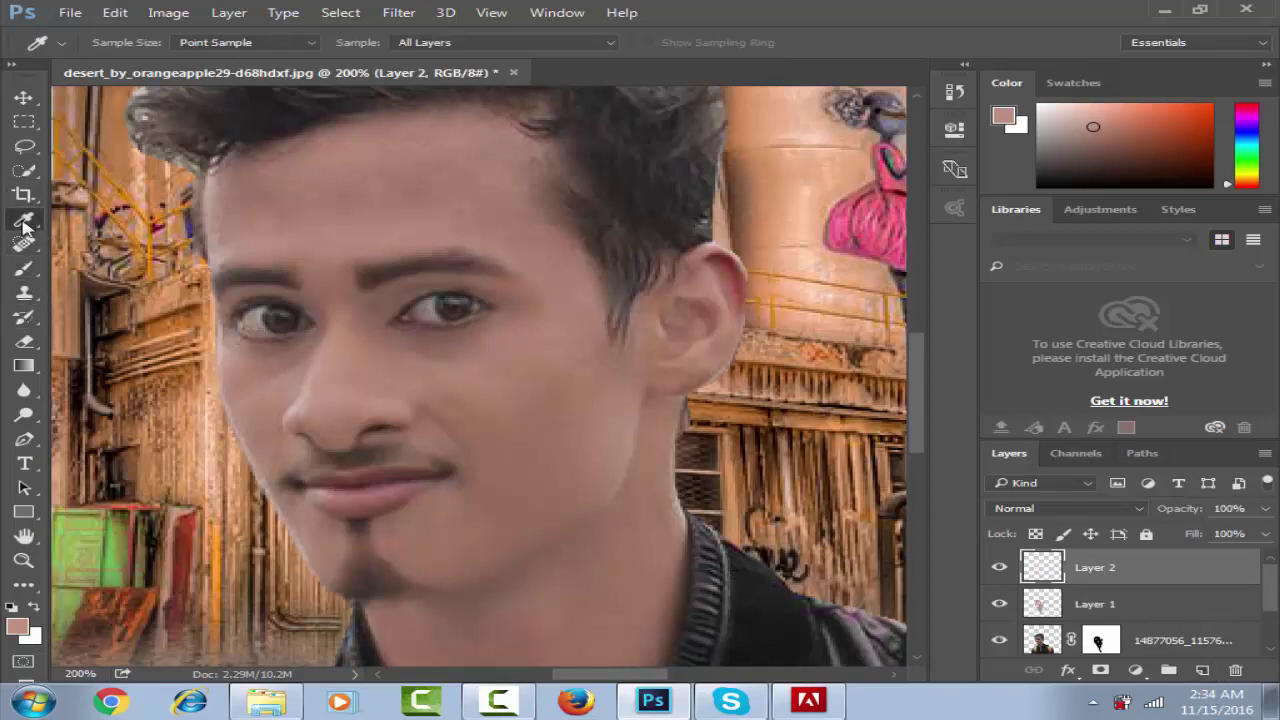
{"action": "left_click", "coordinate": [366, 488]}
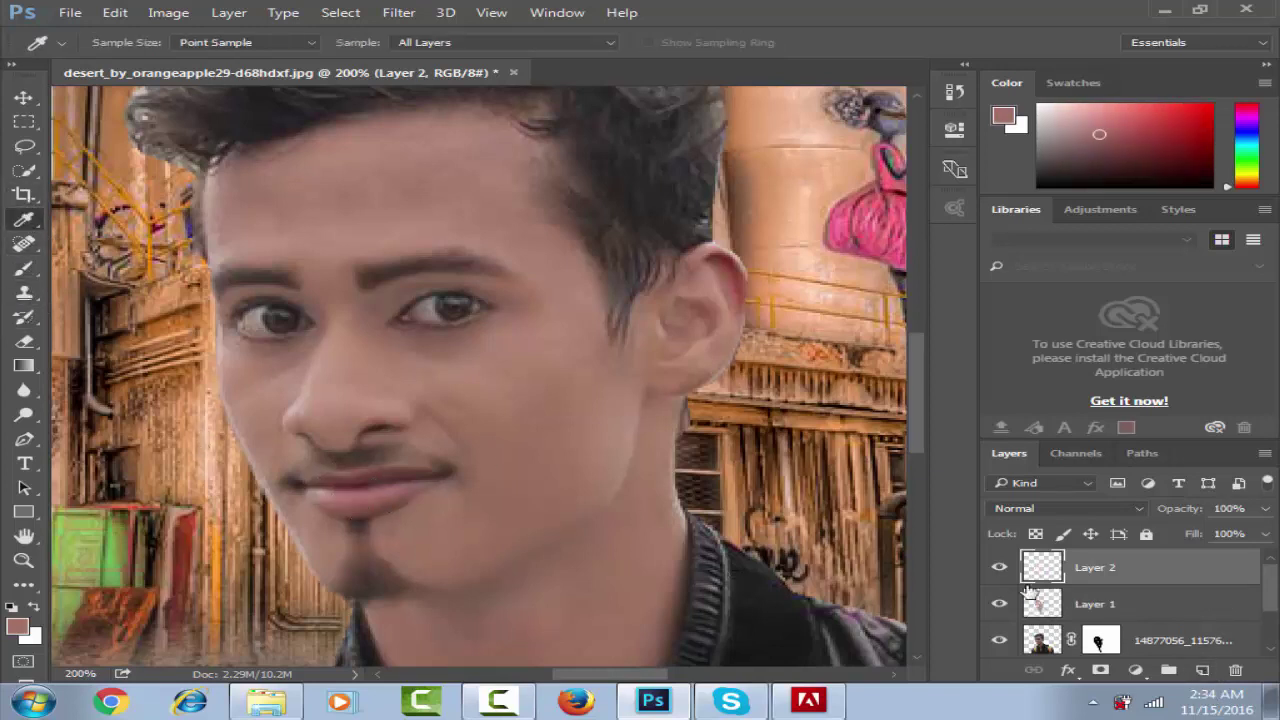
{"action": "left_click", "coordinate": [25, 268]}
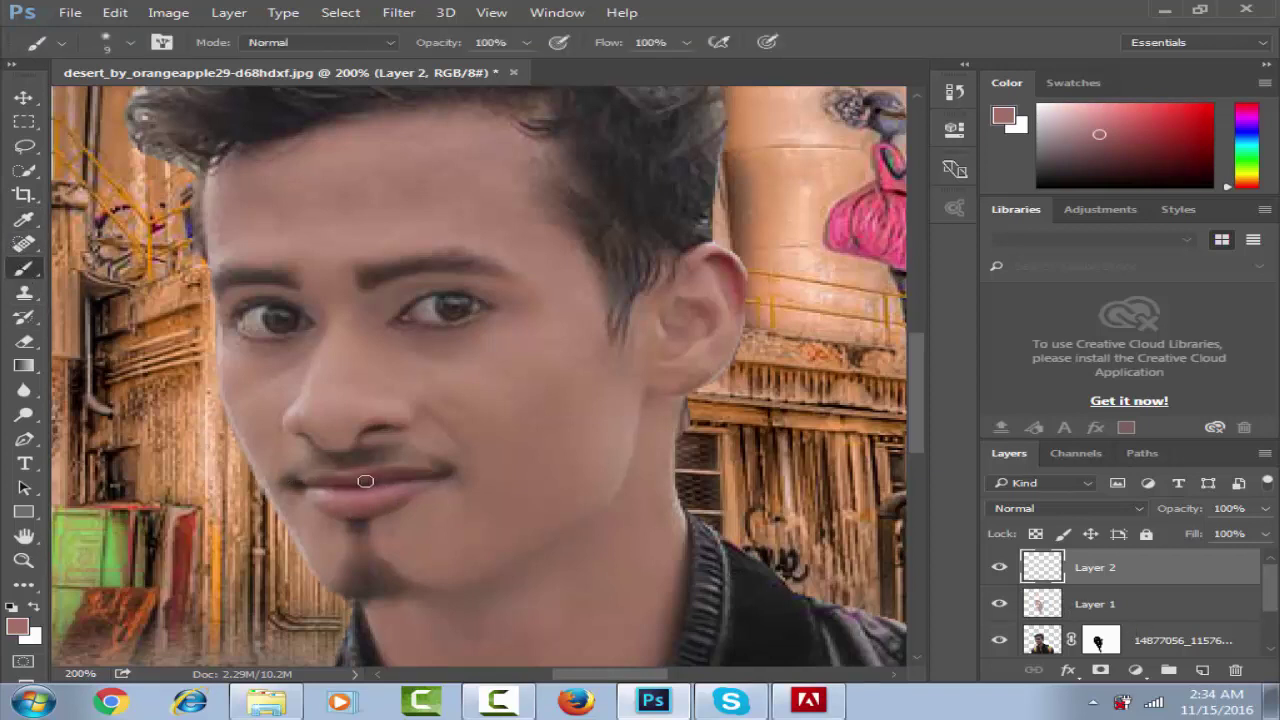
{"action": "mouse_move", "coordinate": [365, 481]}
{"action": "left_mouse_down"}
{"action": "mouse_move", "coordinate": [405, 484]}
{"action": "mouse_move", "coordinate": [306, 486]}
{"action": "mouse_move", "coordinate": [430, 481]}
{"action": "mouse_move", "coordinate": [342, 479]}
{"action": "mouse_move", "coordinate": [343, 503]}
{"action": "mouse_move", "coordinate": [325, 498]}
{"action": "mouse_move", "coordinate": [405, 498]}
{"action": "mouse_move", "coordinate": [320, 507]}
{"action": "left_mouse_up"}
{"action": "left_click_drag", "start_coordinate": [436, 474], "coordinate": [303, 482]}
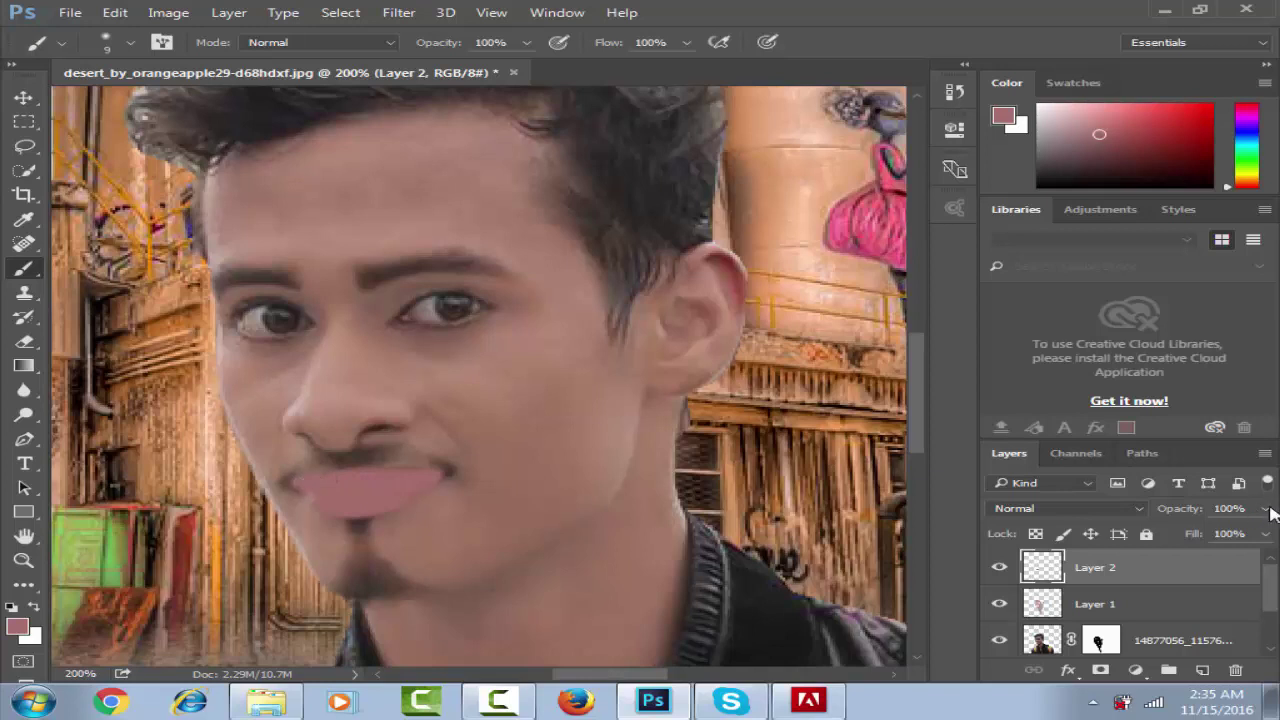
Lower Layer 2's opacity to 36%.
{"action": "left_click", "coordinate": [1265, 508]}
{"action": "left_click_drag", "start_coordinate": [1213, 538], "coordinate": [1188, 536]}
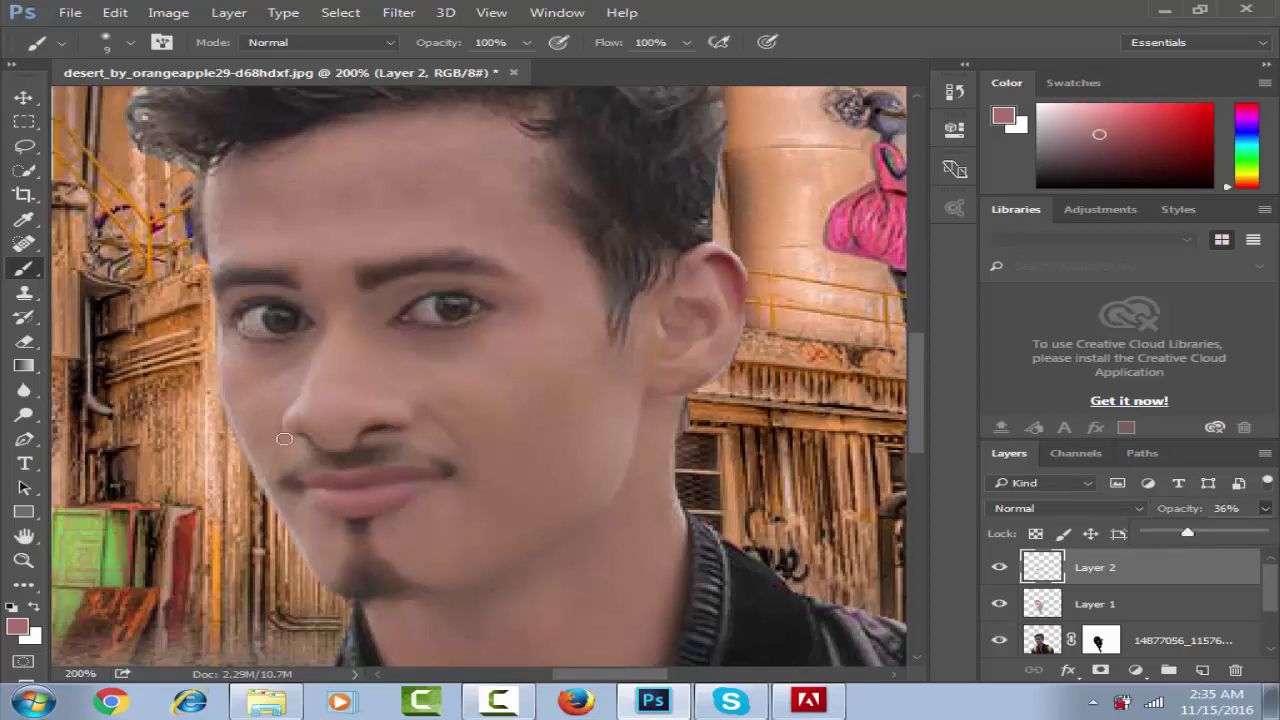
{"action": "scroll", "coordinate": [511, 482], "scroll_direction": "up", "scroll_amount": 2}
{"action": "scroll", "coordinate": [500, 486], "scroll_direction": "up", "scroll_amount": 3}
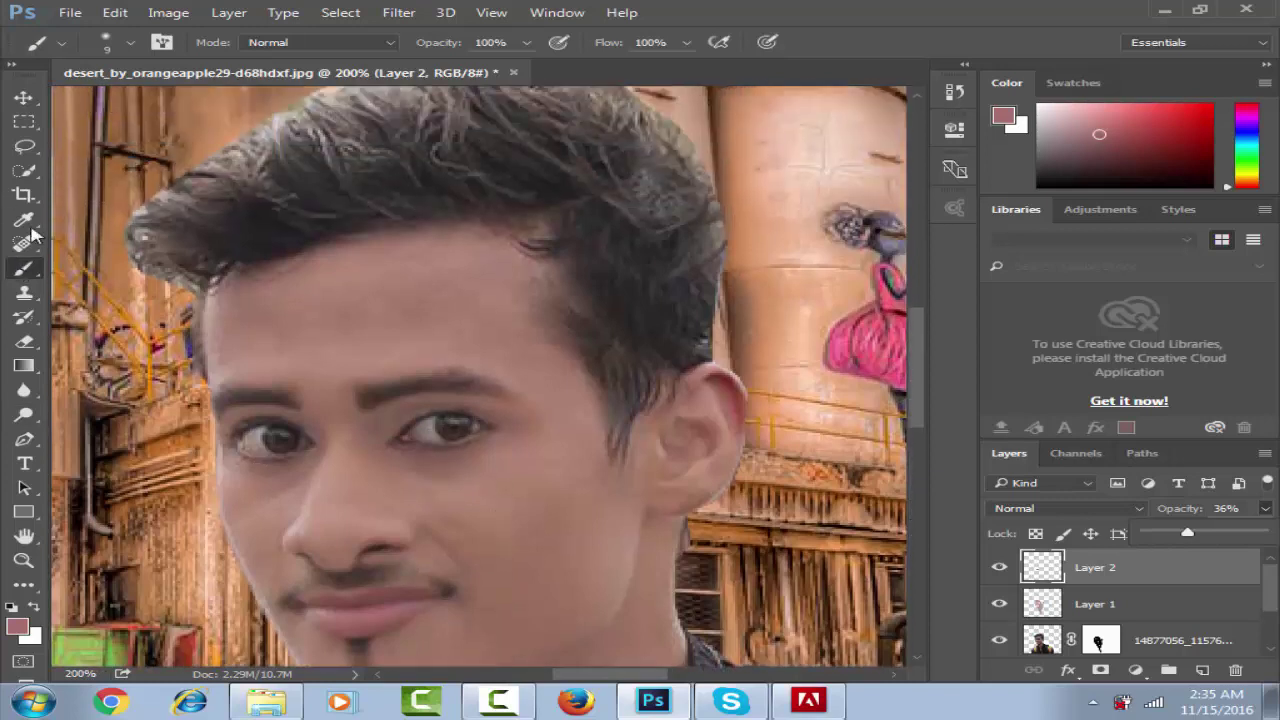
Pick the Pen tool and, after briefly selecting the photo layer, return to Layer 2.
{"action": "left_click", "coordinate": [26, 441]}
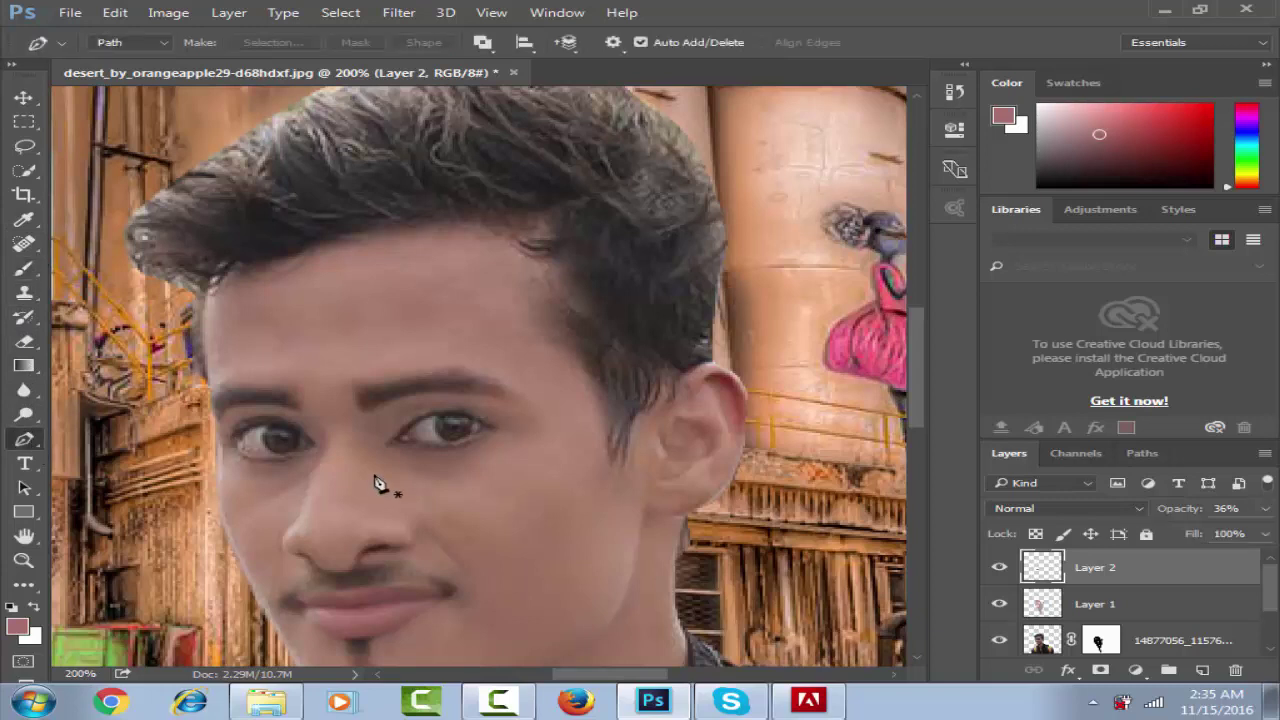
{"action": "scroll", "coordinate": [998, 622], "scroll_direction": "down", "scroll_amount": 2}
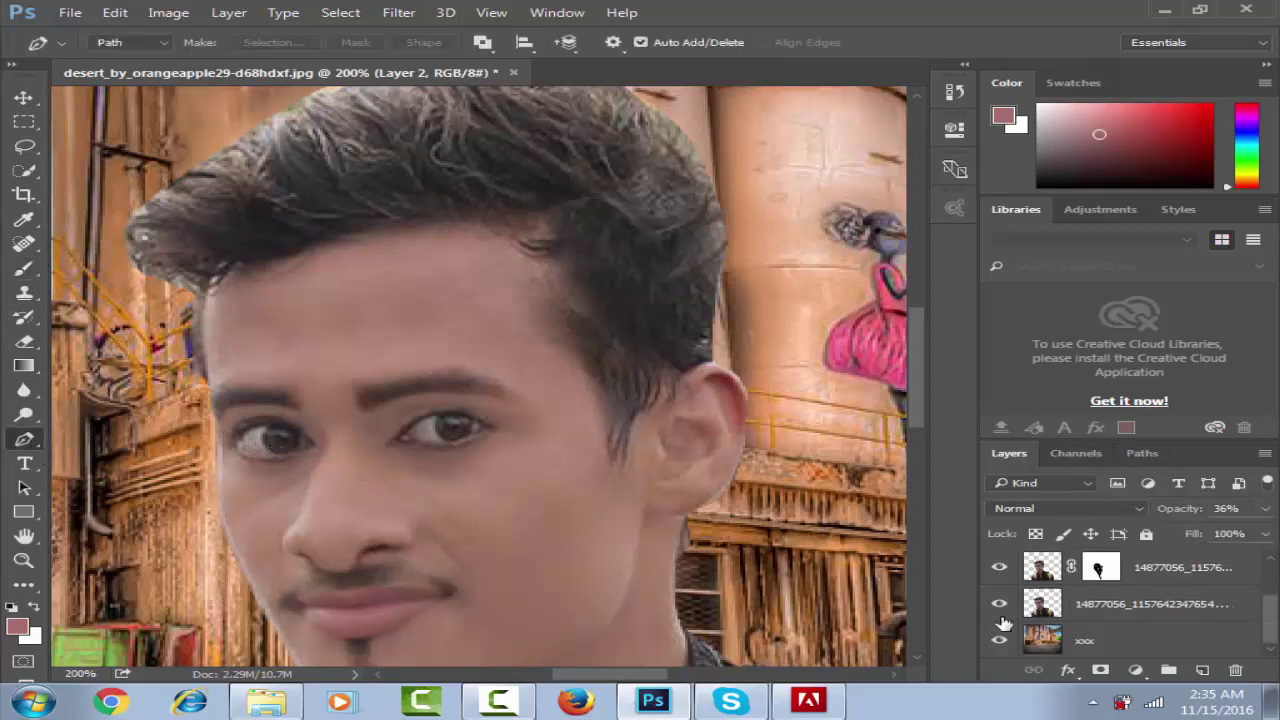
{"action": "left_click", "coordinate": [1090, 612]}
{"action": "scroll", "coordinate": [1089, 611], "scroll_direction": "up", "scroll_amount": 2}
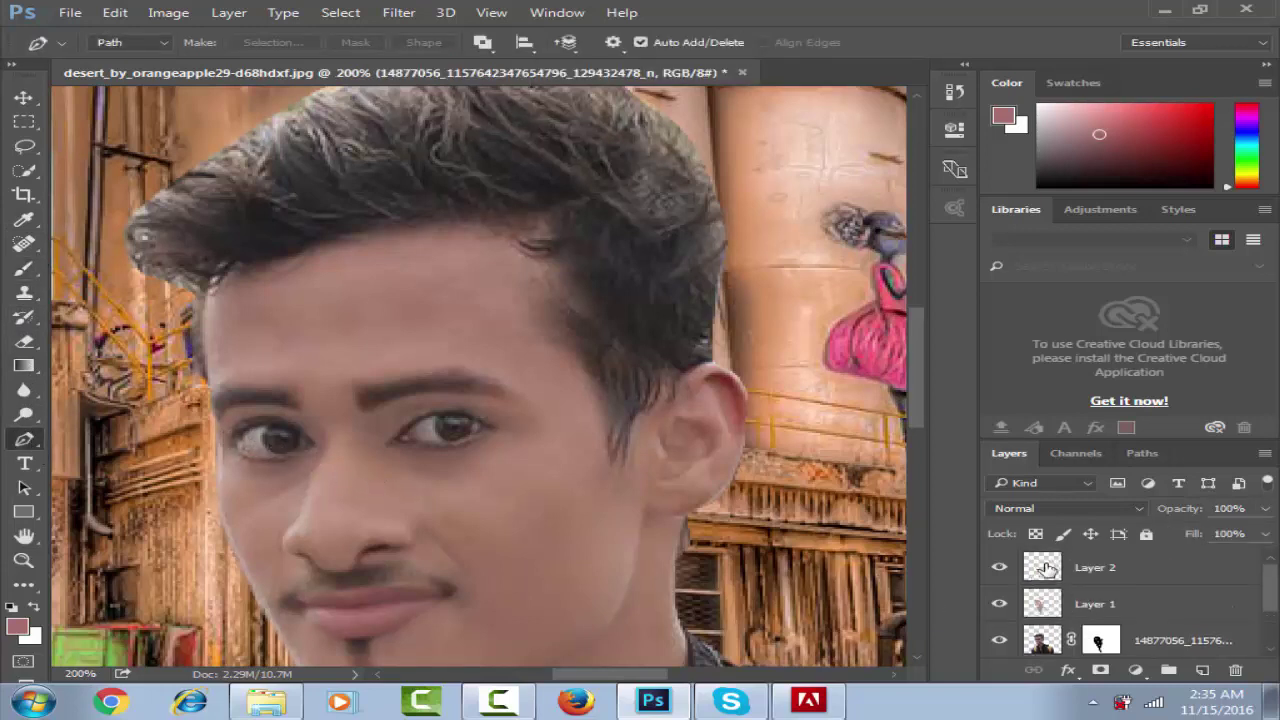
{"action": "left_click", "coordinate": [1055, 570]}
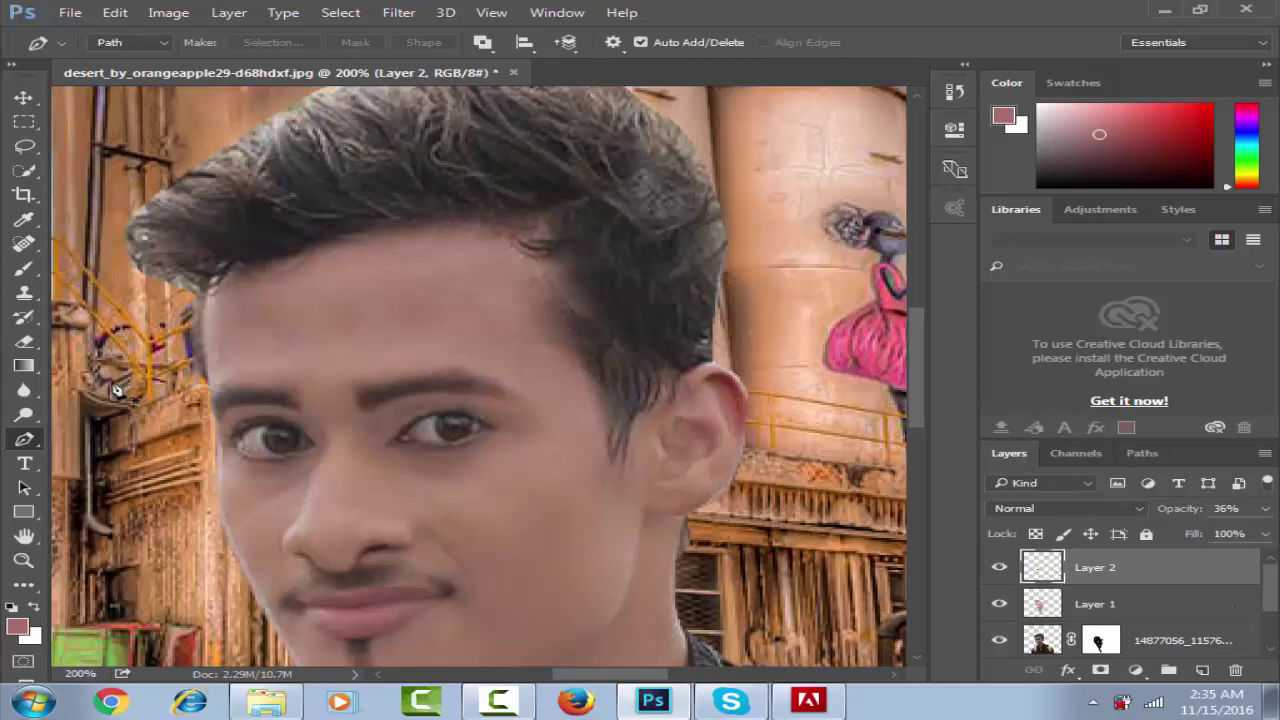
Trace a closed path around the left iris, convert it to a selection, and try Hue/Saturation.
{"action": "left_click", "coordinate": [264, 439]}
{"action": "left_click_drag", "start_coordinate": [305, 445], "coordinate": [318, 446]}
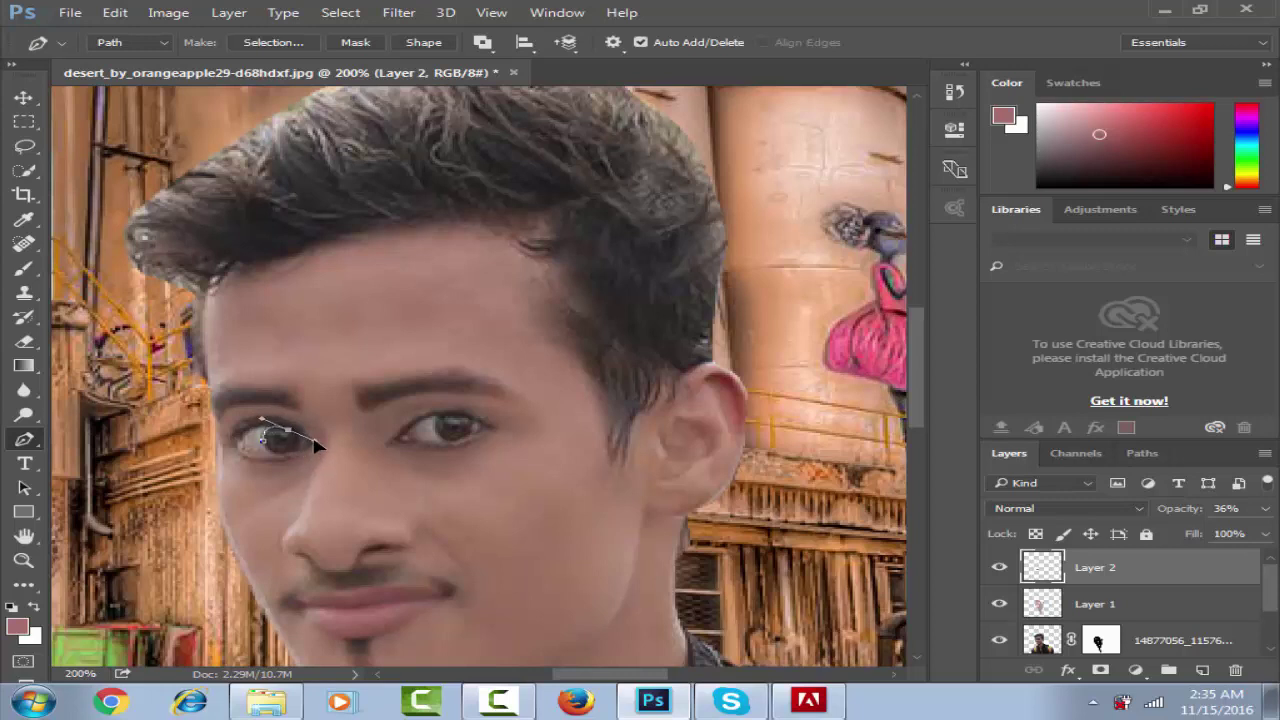
{"action": "left_click_drag", "start_coordinate": [318, 446], "coordinate": [307, 441]}
{"action": "left_click", "coordinate": [280, 452]}
{"action": "key", "text": "ctrl+Return"}
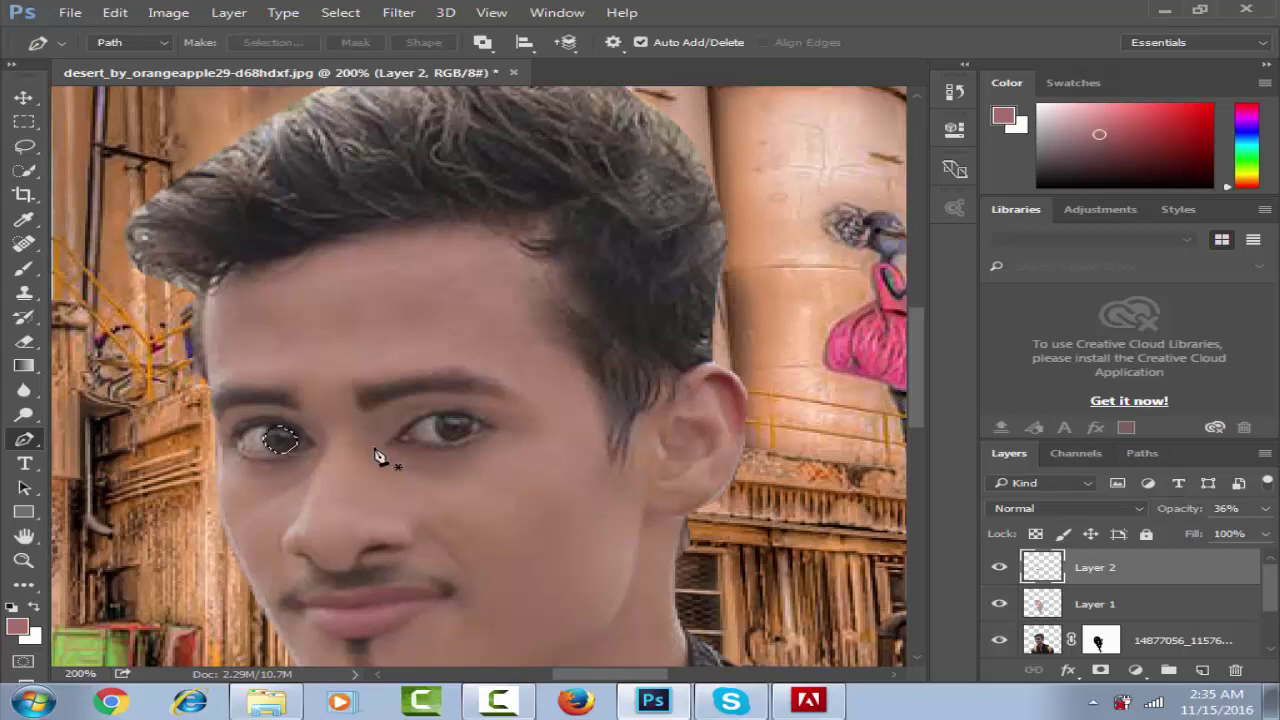
{"action": "key", "text": "ctrl+u"}
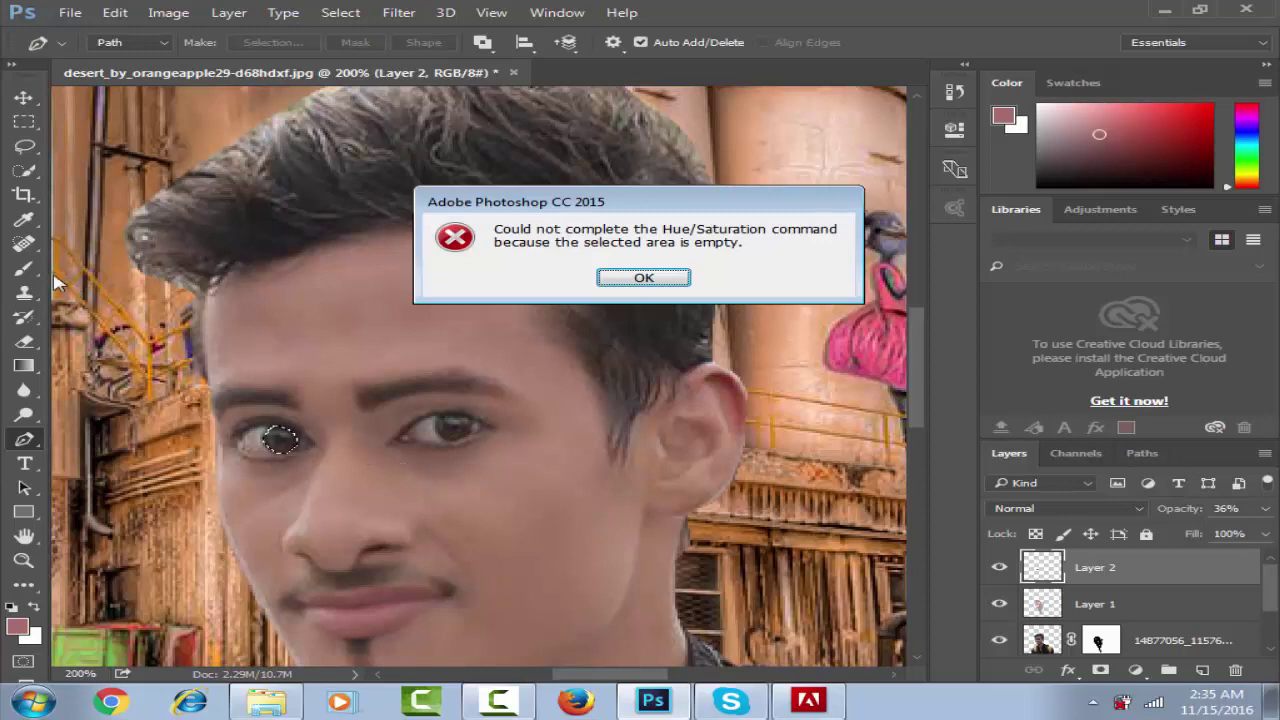
Dismiss the error, shift Hue to +180 on the photo layer for the left iris, and deselect.
{"action": "left_click", "coordinate": [646, 278]}
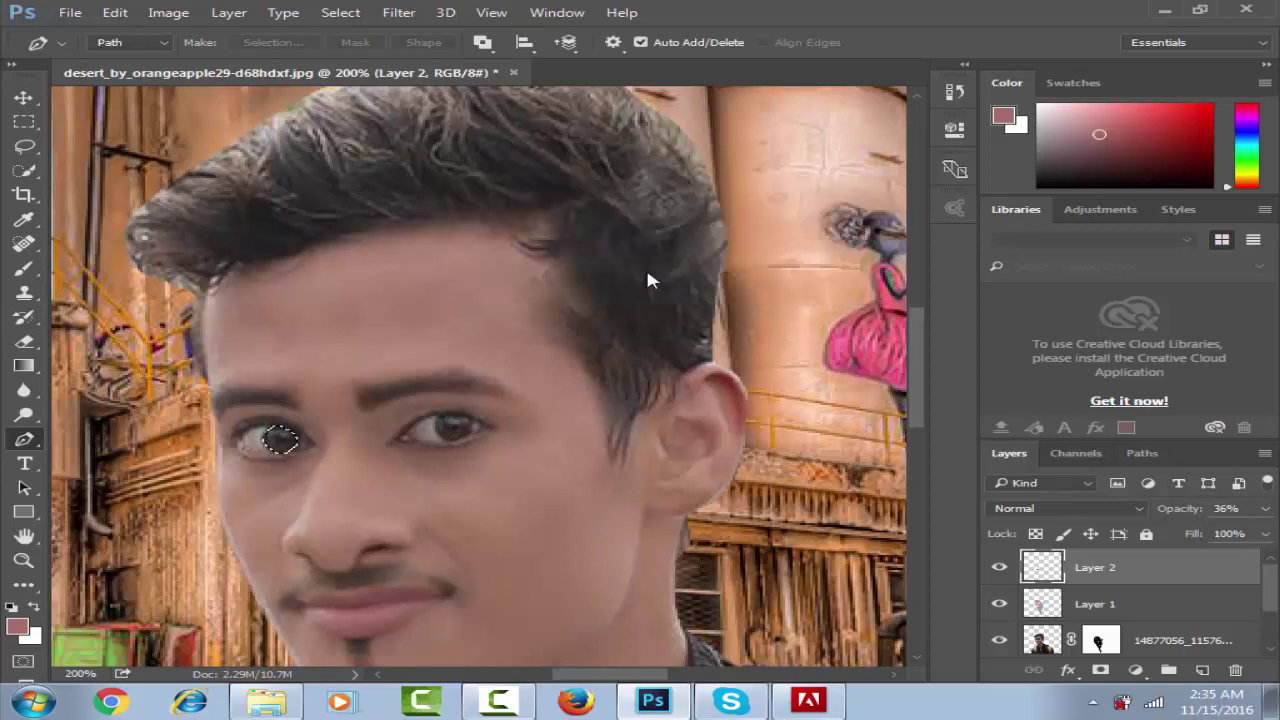
{"action": "scroll", "coordinate": [812, 564], "scroll_direction": "down", "scroll_amount": 1}
{"action": "scroll", "coordinate": [1066, 636], "scroll_direction": "down", "scroll_amount": 2}
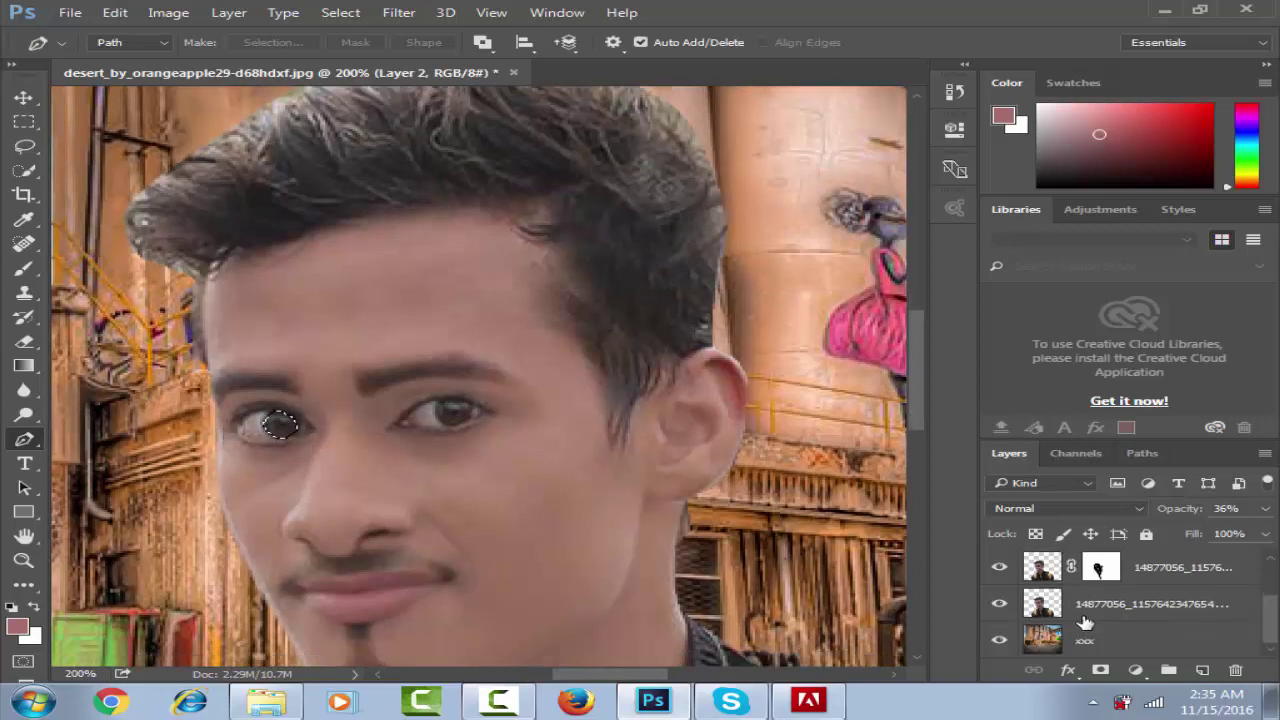
{"action": "left_click", "coordinate": [1106, 612]}
{"action": "key", "text": "ctrl+u"}
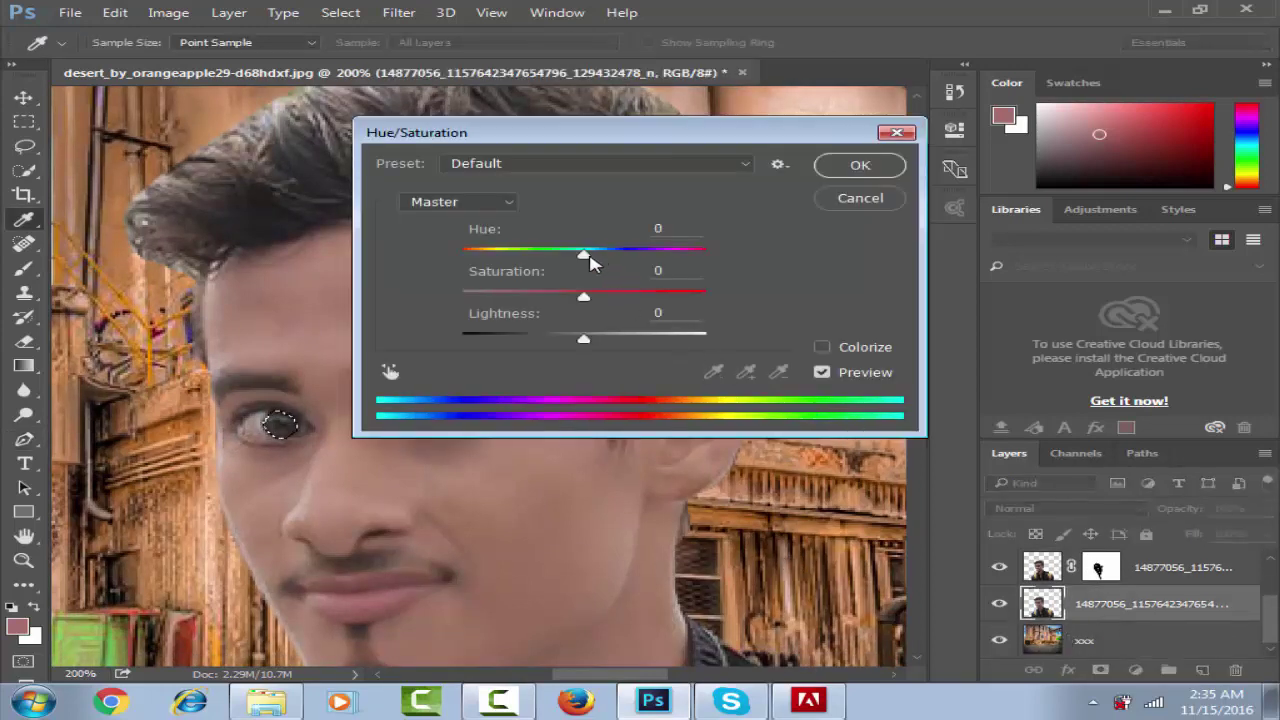
{"action": "left_click_drag", "start_coordinate": [590, 262], "coordinate": [712, 268]}
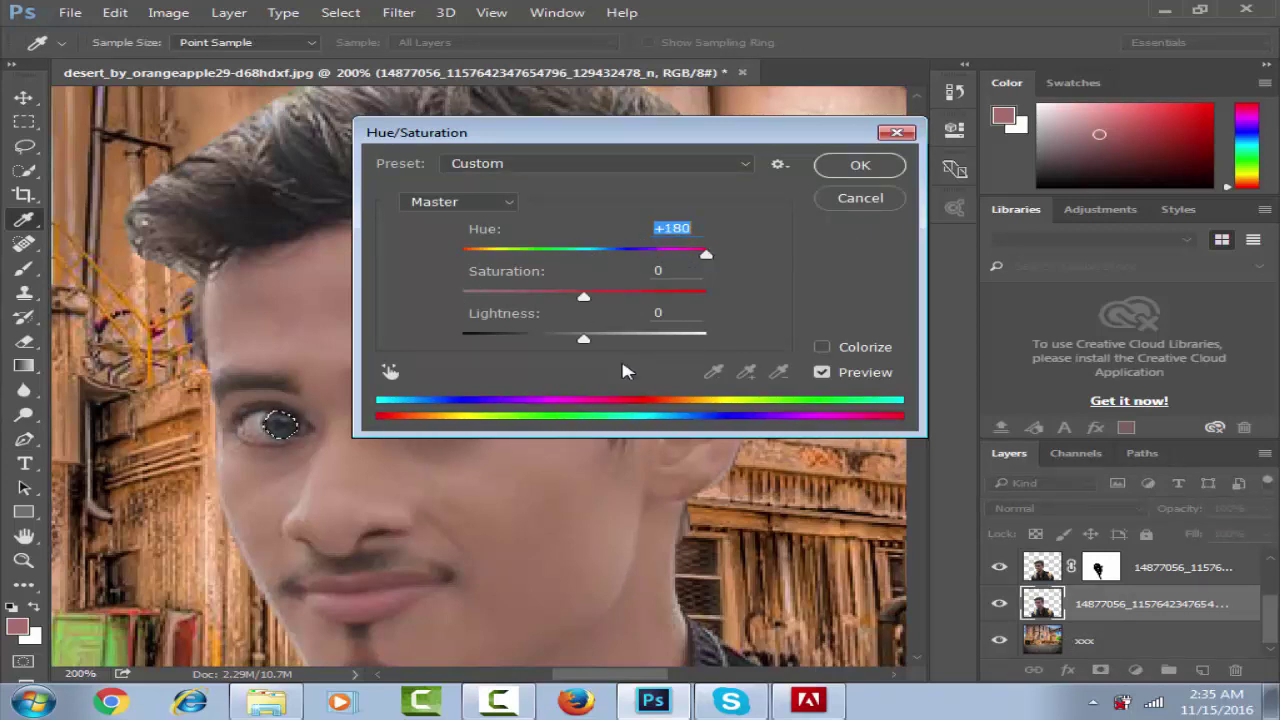
{"action": "left_click", "coordinate": [884, 164]}
{"action": "key", "text": "ctrl+d"}
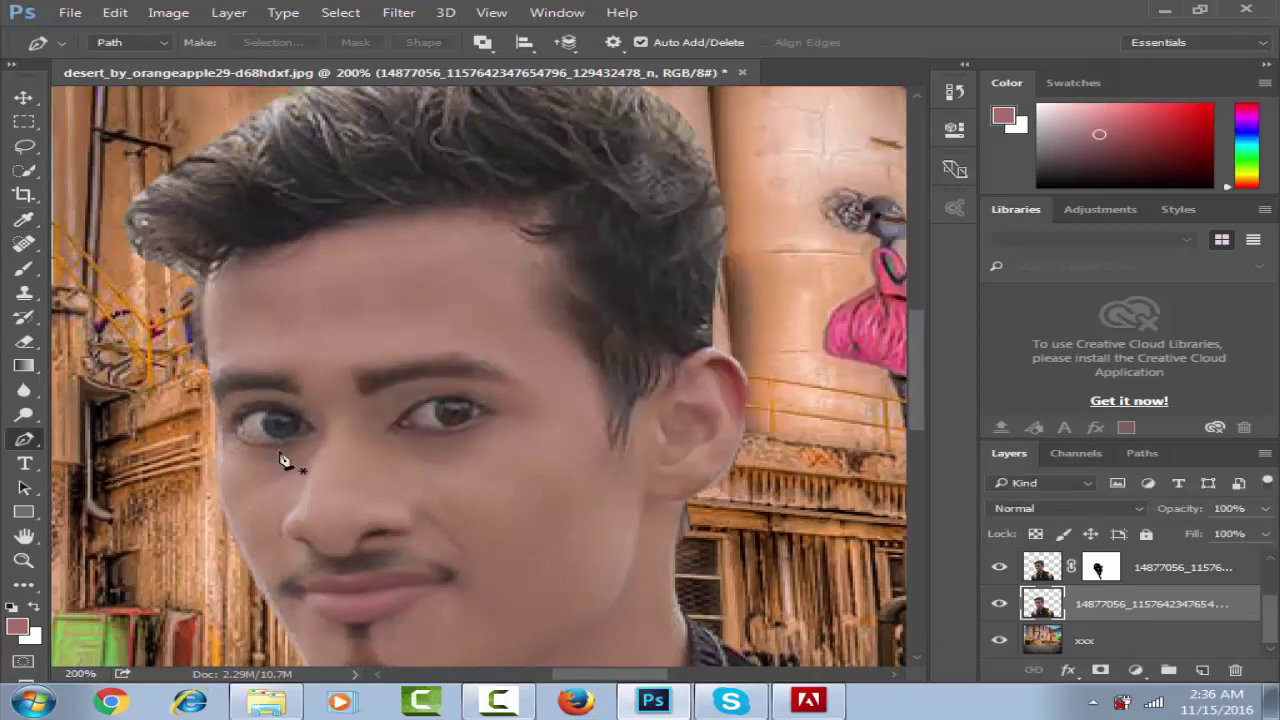
Trace a closed path around the right iris and convert it to a selection.
{"action": "left_click", "coordinate": [437, 412]}
{"action": "left_click", "coordinate": [490, 412]}
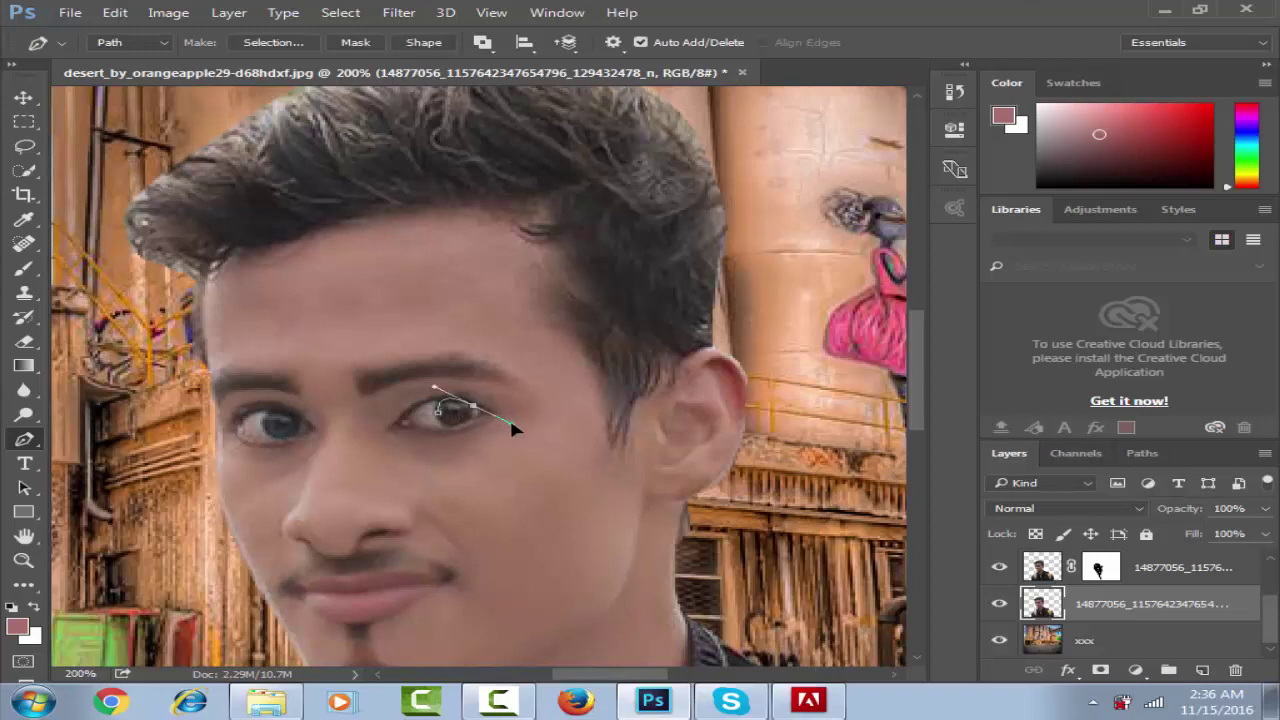
{"action": "left_click_drag", "start_coordinate": [512, 424], "coordinate": [502, 424]}
{"action": "left_click", "coordinate": [474, 407], "text": "alt"}
{"action": "left_click_drag", "start_coordinate": [462, 427], "coordinate": [451, 430]}
{"action": "left_click", "coordinate": [435, 403]}
{"action": "key", "text": "ctrl+Return"}
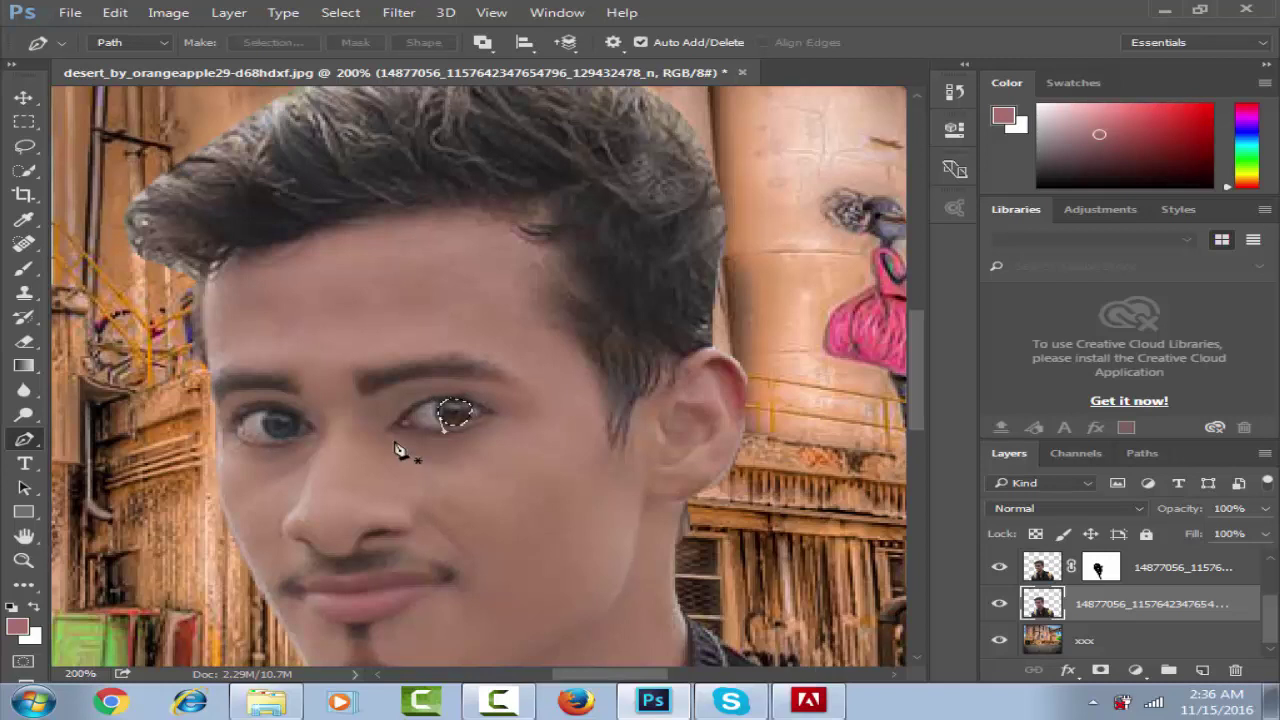
Shift the selection's hue to the extreme to turn the right iris blue.
{"action": "key", "text": "ctrl+u"}
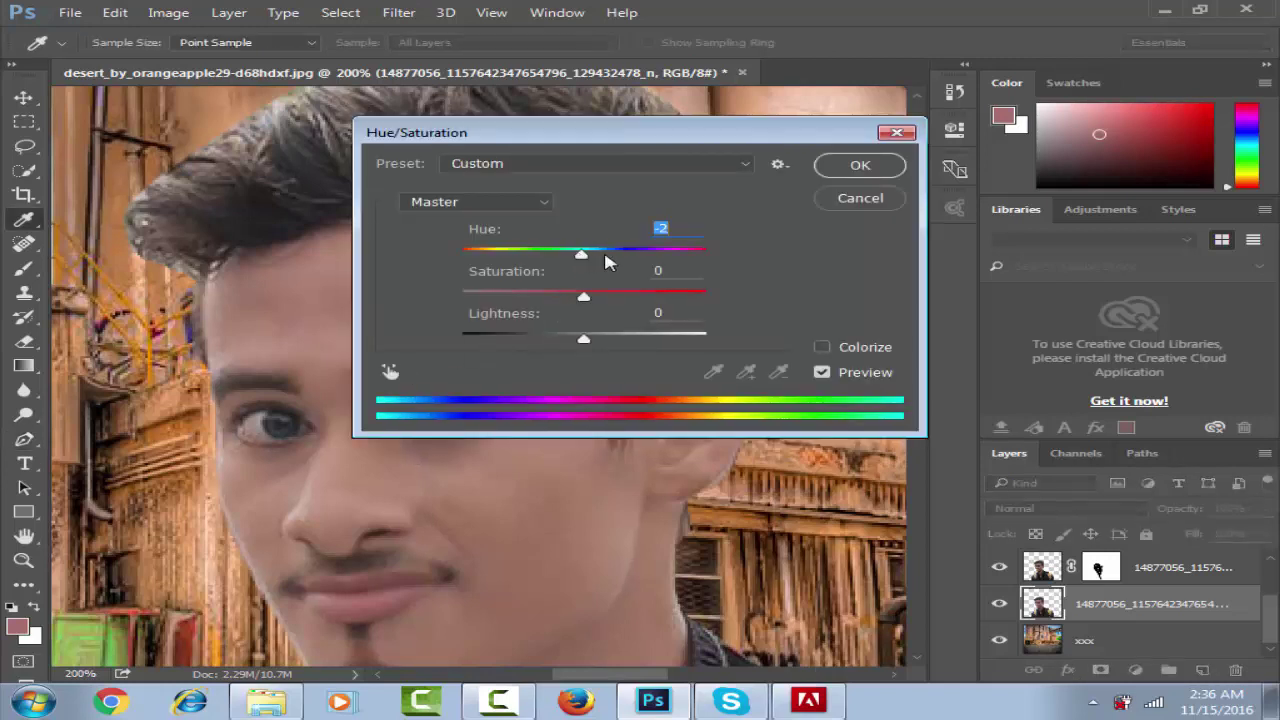
{"action": "left_click_drag", "start_coordinate": [583, 252], "coordinate": [706, 250]}
{"action": "left_click", "coordinate": [840, 166]}
Deselect the right eye, fit the image on screen, then zoom in to 100% on the face.
{"action": "key", "text": "ctrl+d"}
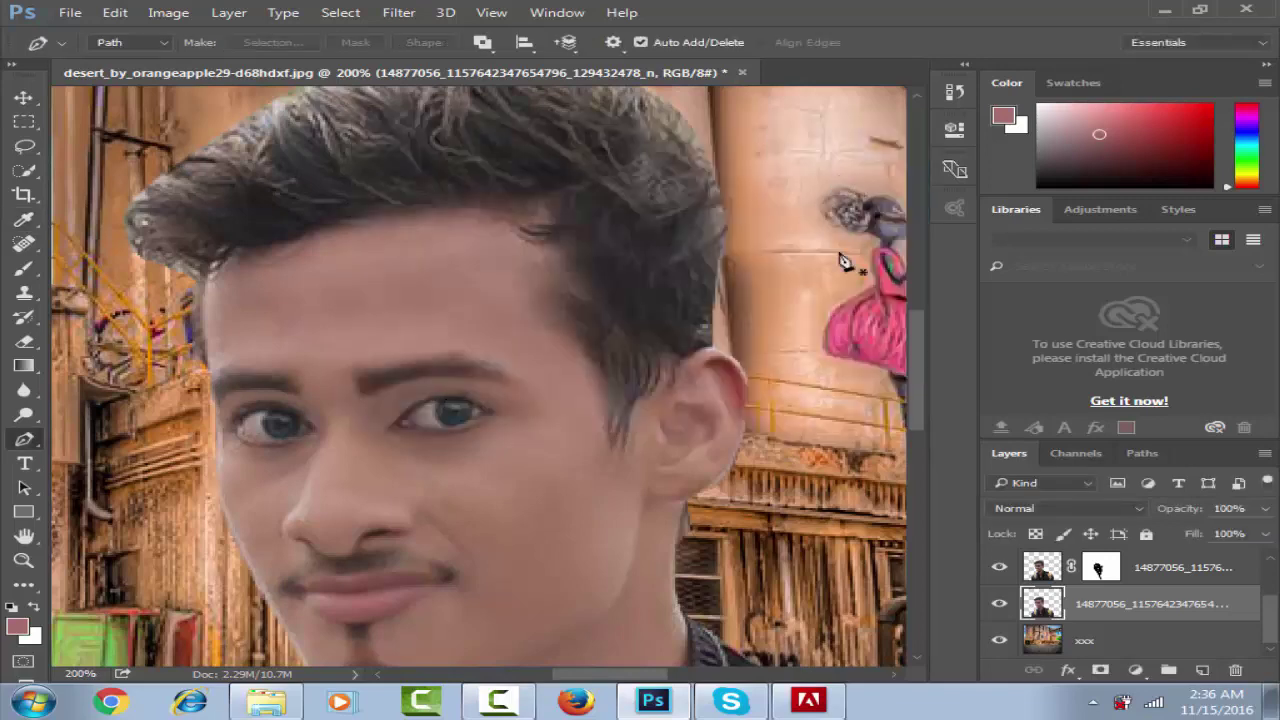
{"action": "key", "text": "z"}
{"action": "right_click", "coordinate": [436, 400]}
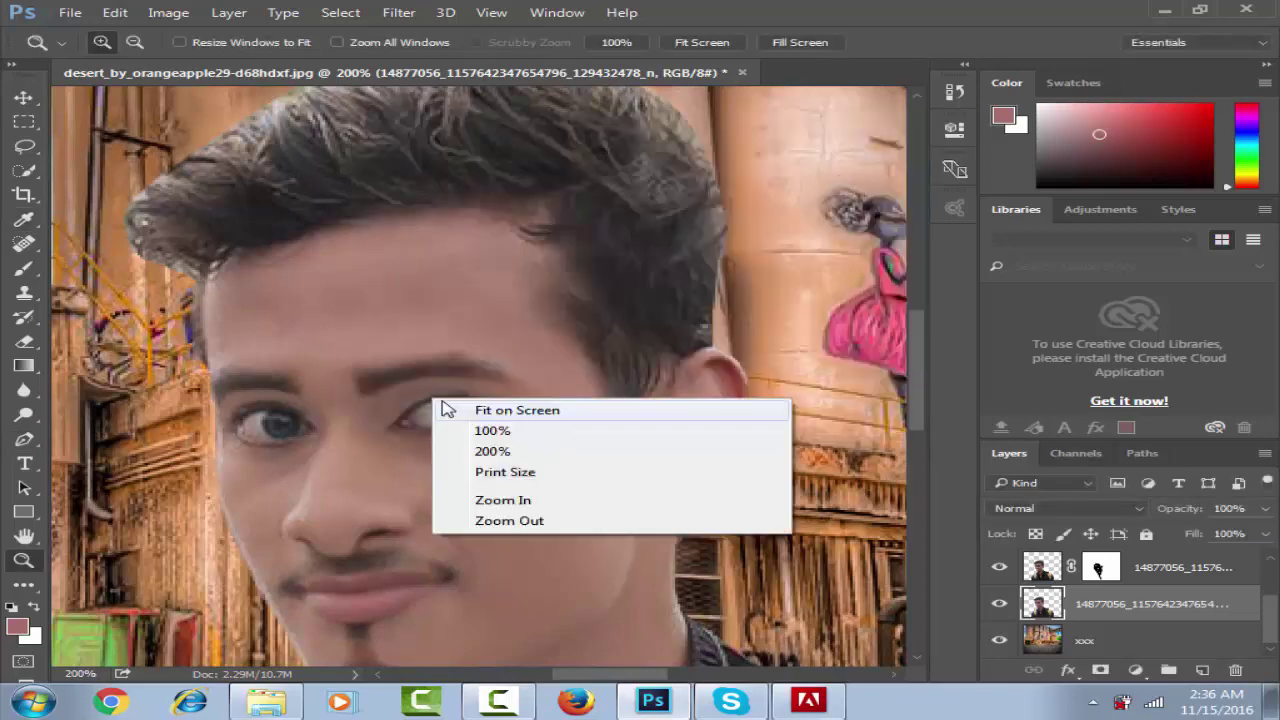
{"action": "left_click", "coordinate": [455, 409]}
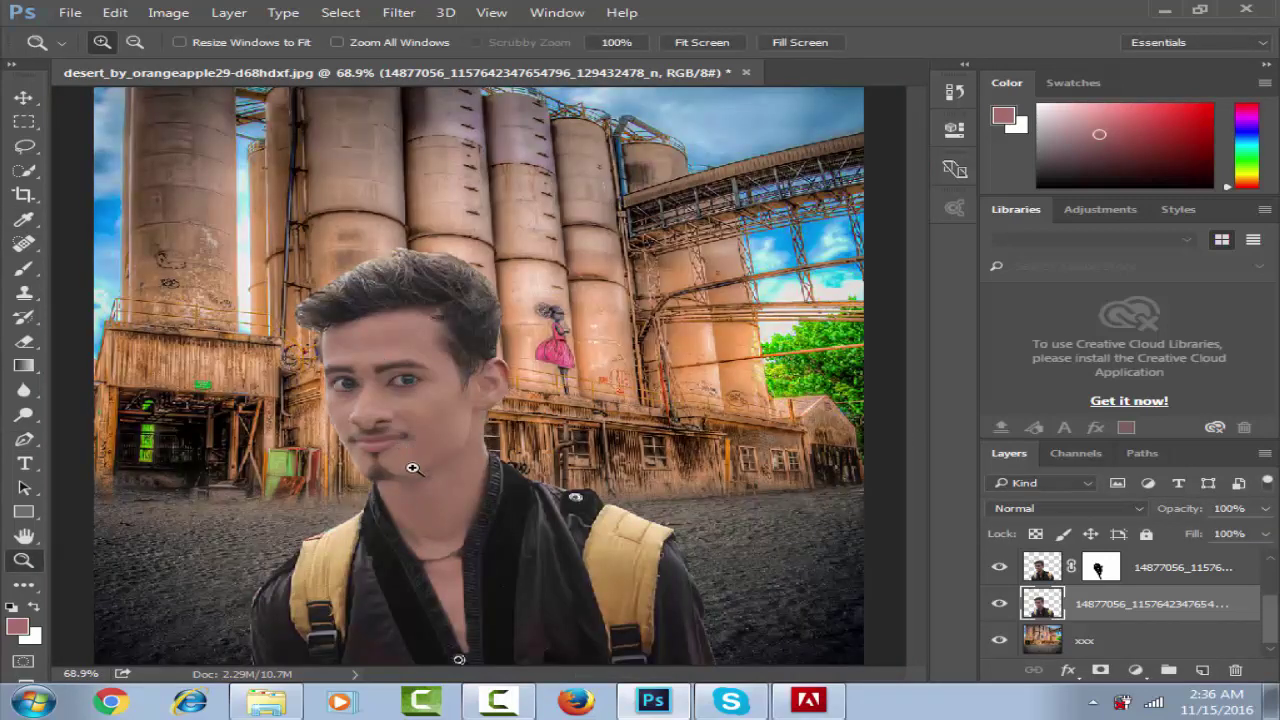
{"action": "left_click", "coordinate": [398, 400]}
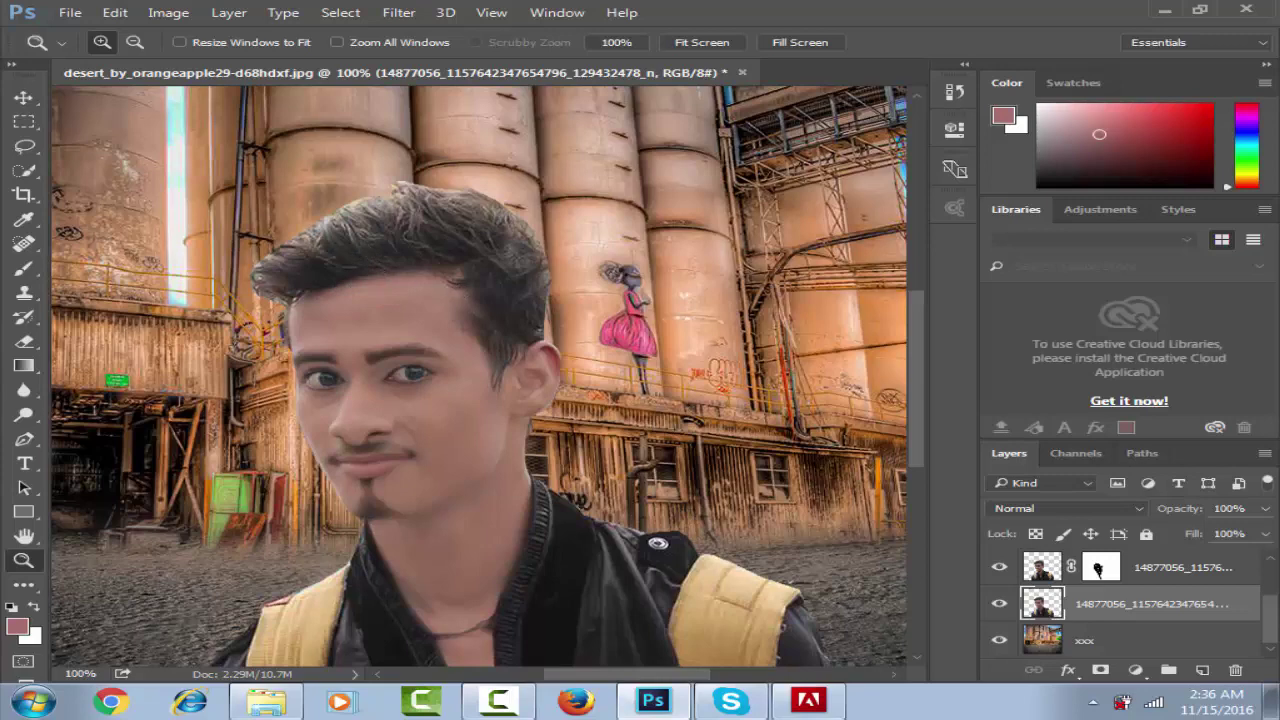
Set up the Smudge tool with a scattered 50 px brush and activate the top portrait copy layer.
{"action": "left_click", "coordinate": [24, 414]}
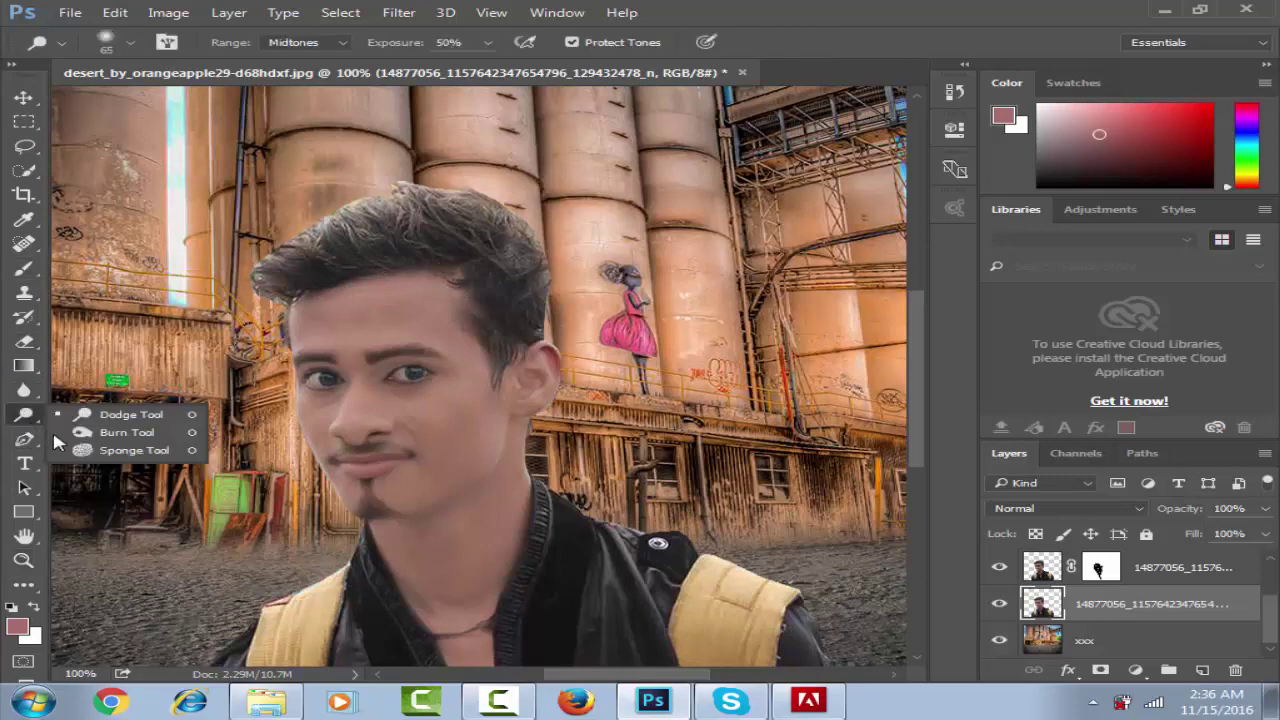
{"action": "left_click", "coordinate": [24, 390]}
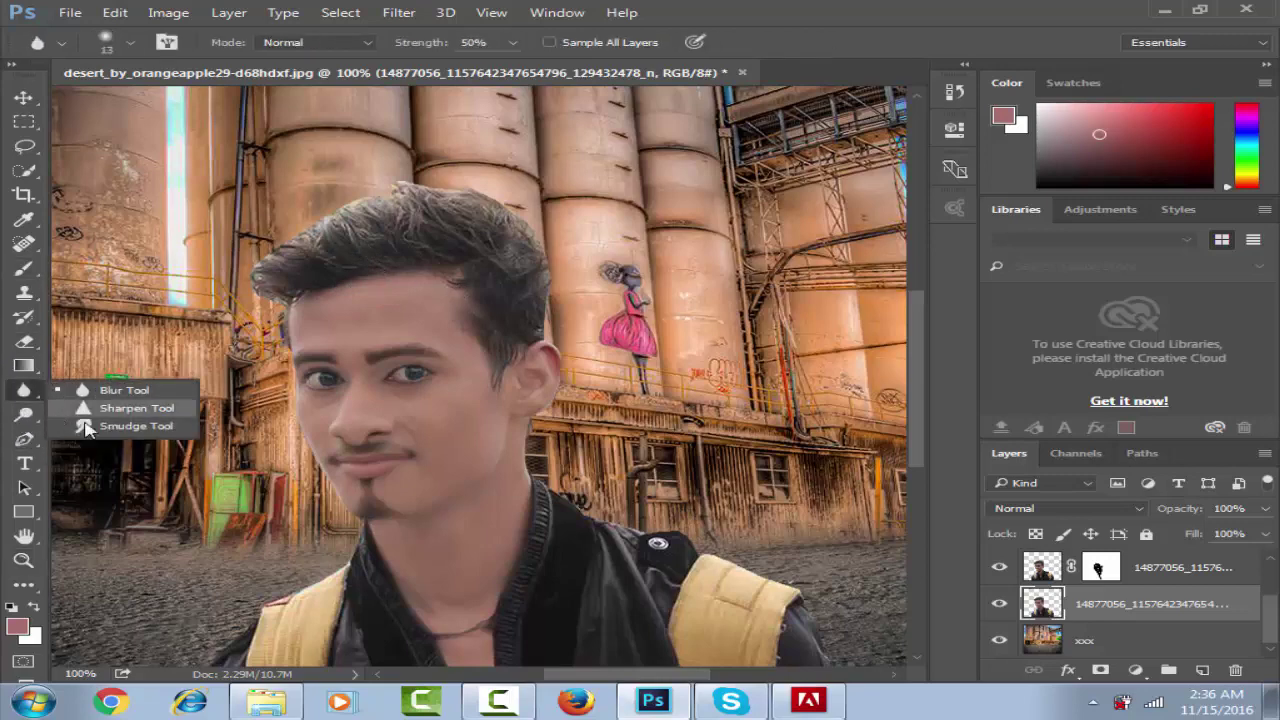
{"action": "left_click", "coordinate": [137, 426]}
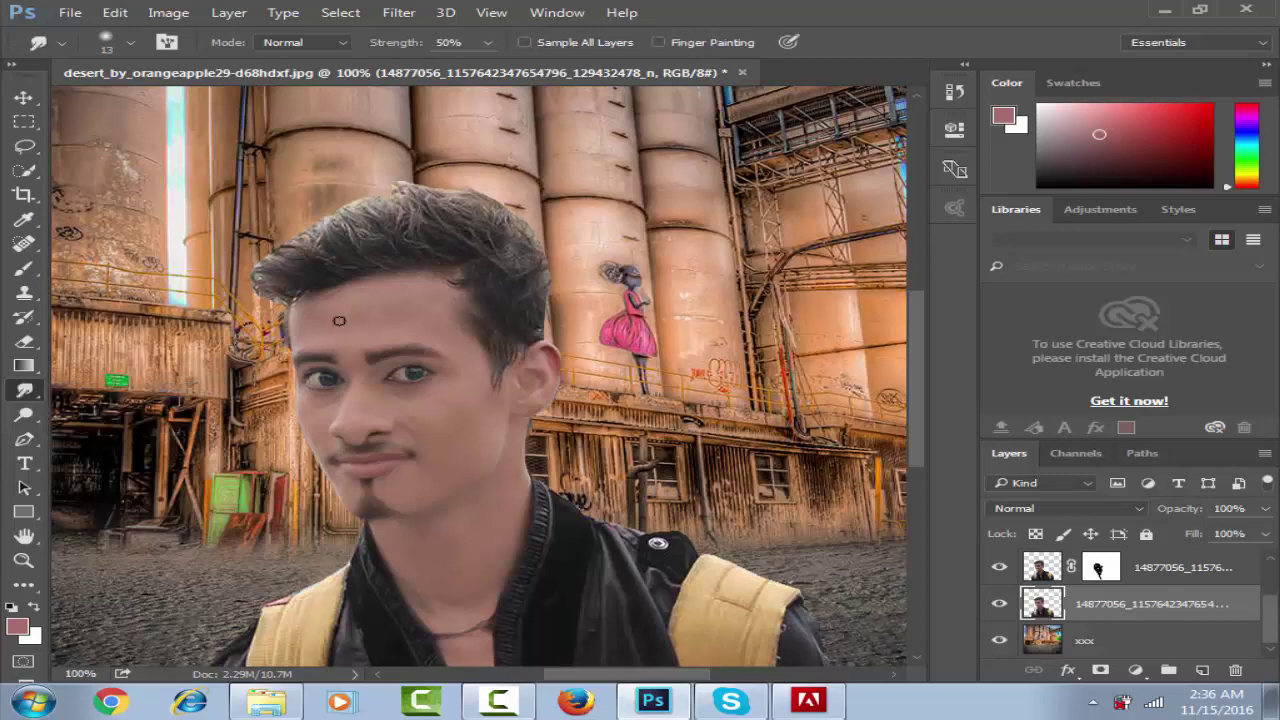
{"action": "right_click", "coordinate": [355, 290]}
{"action": "scroll", "coordinate": [580, 520], "scroll_direction": "down", "scroll_amount": 3}
{"action": "scroll", "coordinate": [605, 547], "scroll_direction": "down", "scroll_amount": 2}
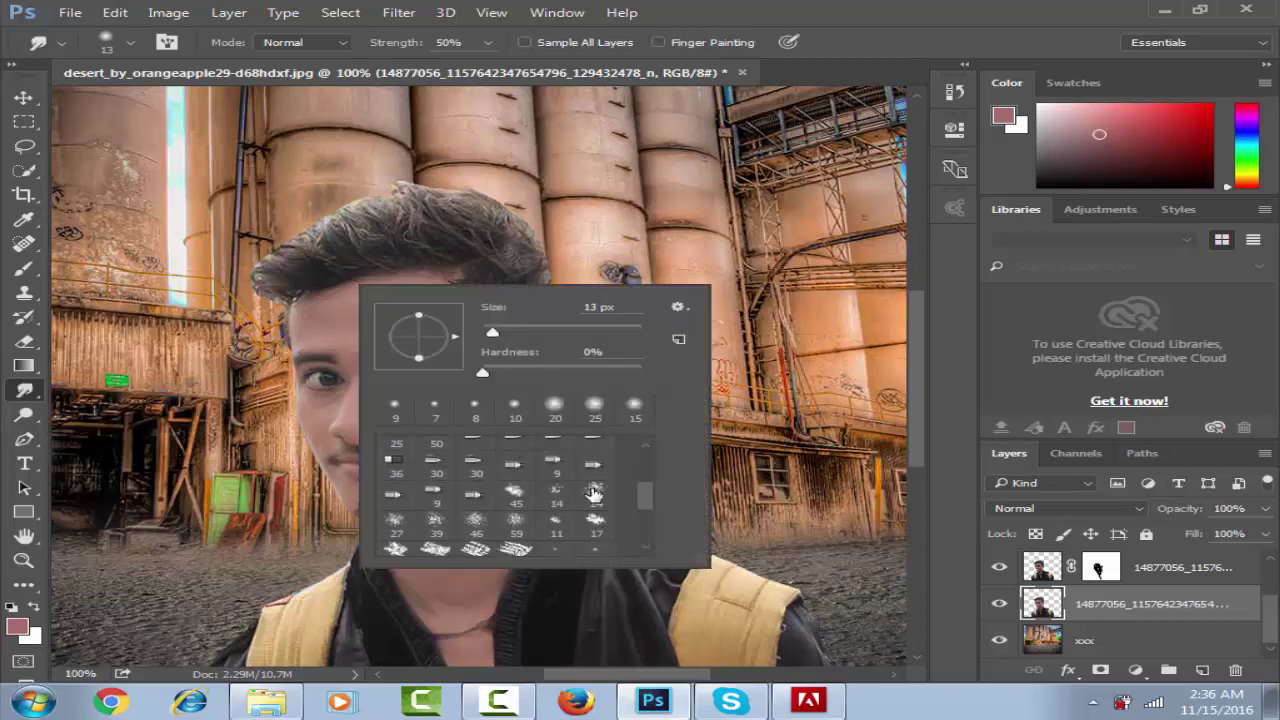
{"action": "left_click", "coordinate": [594, 494]}
{"action": "left_click_drag", "start_coordinate": [508, 338], "coordinate": [557, 335]}
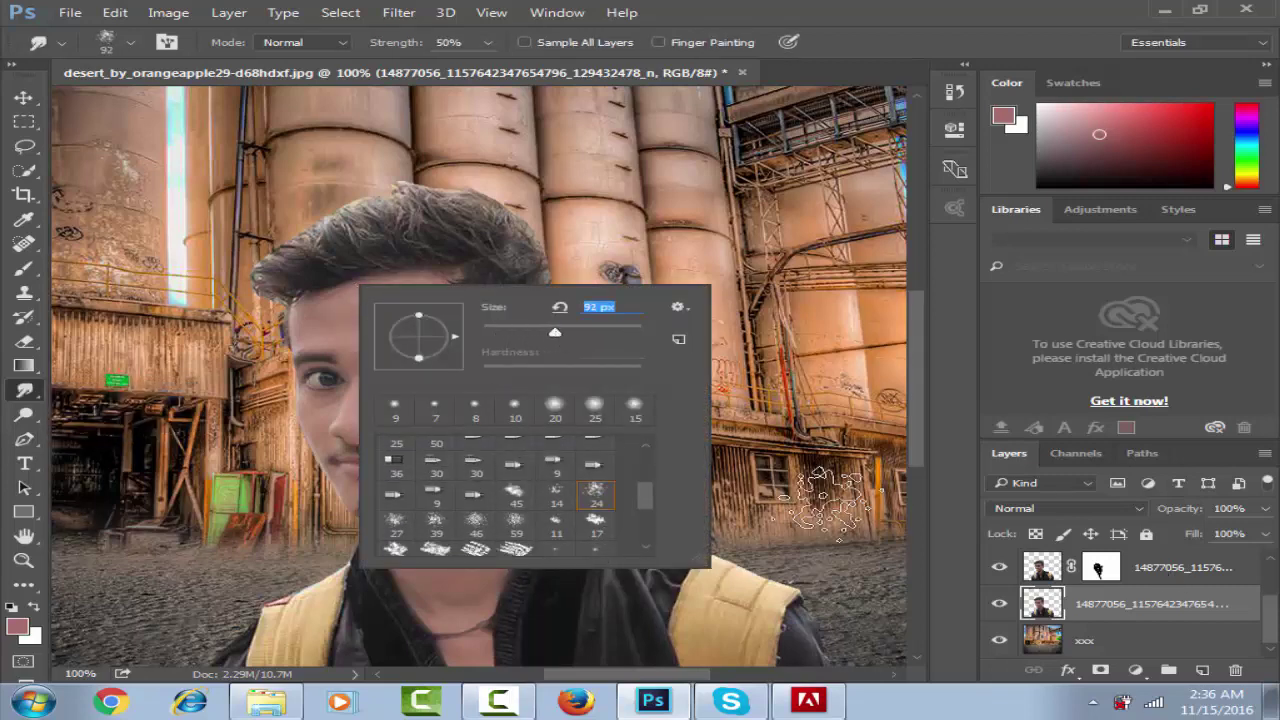
{"action": "left_click", "coordinate": [527, 333]}
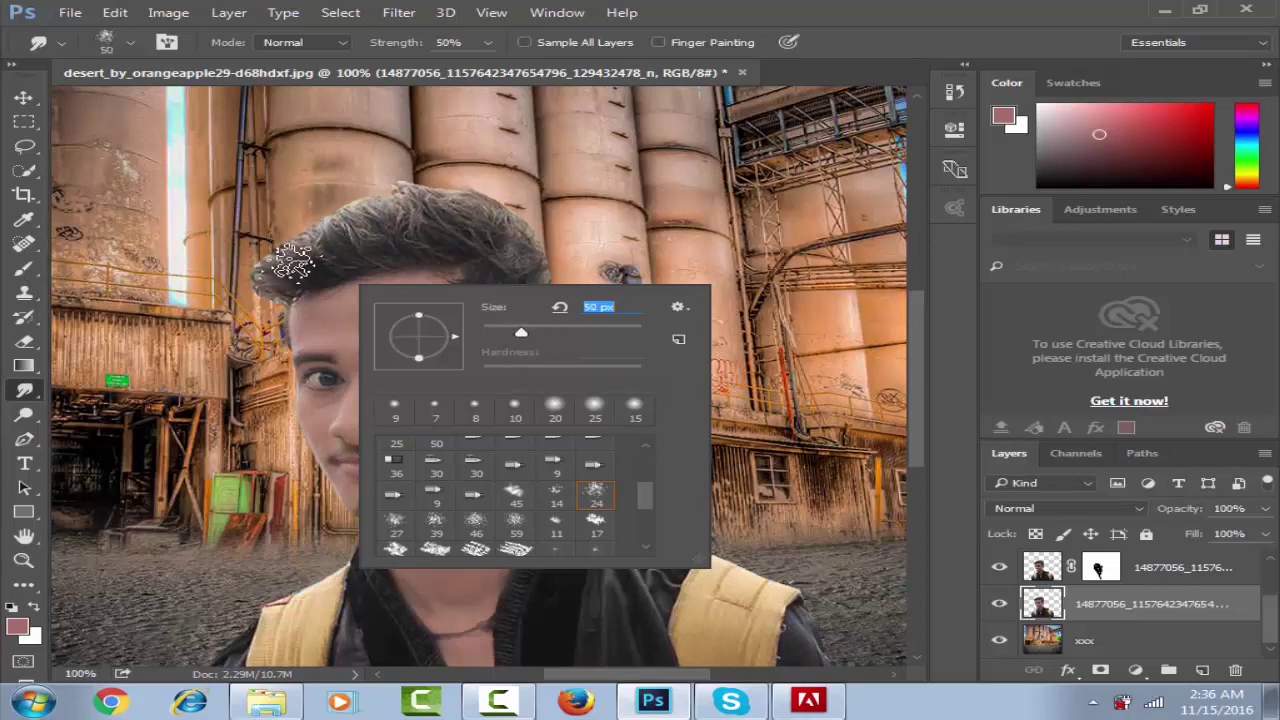
{"action": "left_click", "coordinate": [272, 245]}
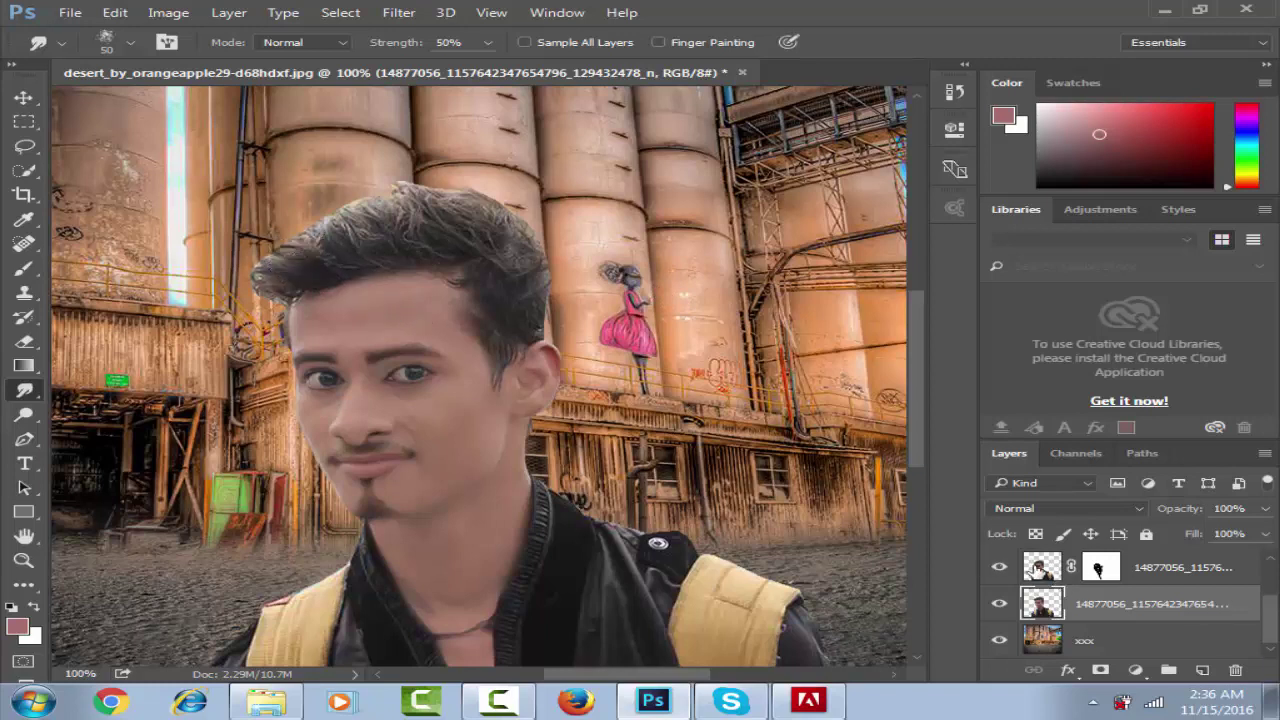
{"action": "left_click", "coordinate": [1045, 567]}
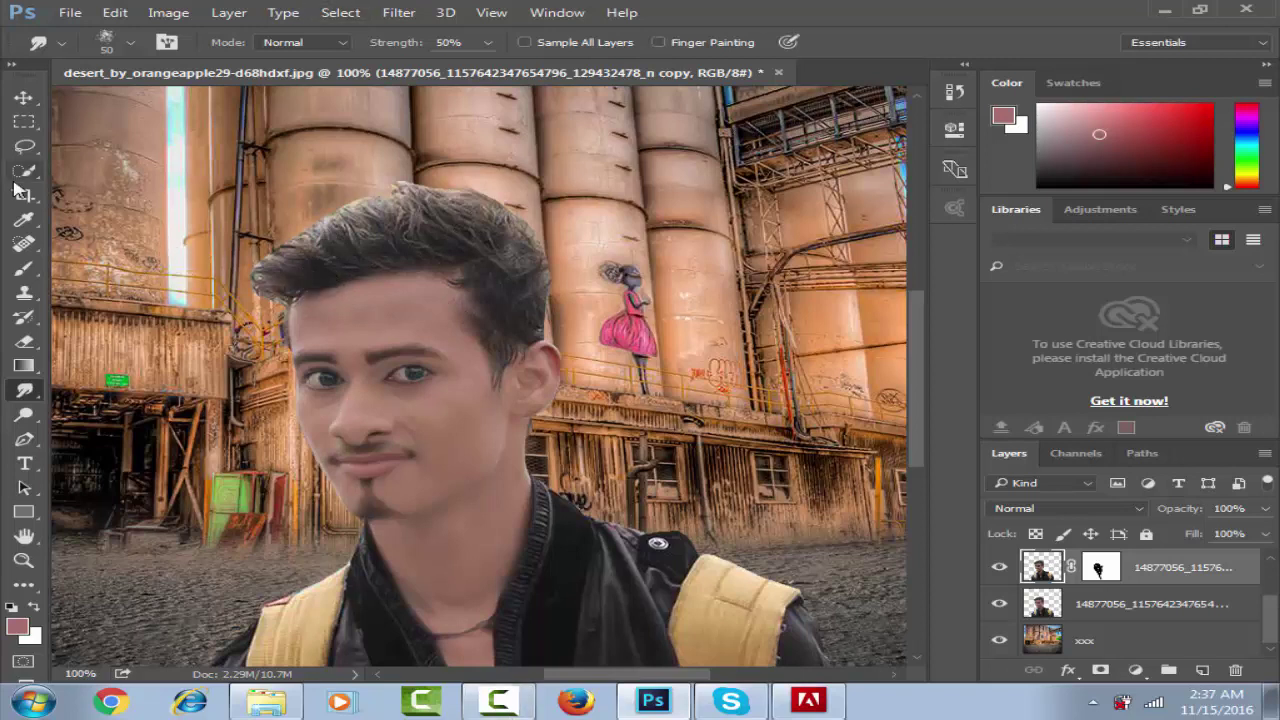
Erase stray pixels along the top of the hair on the top masked portrait copy.
{"action": "left_click", "coordinate": [24, 342]}
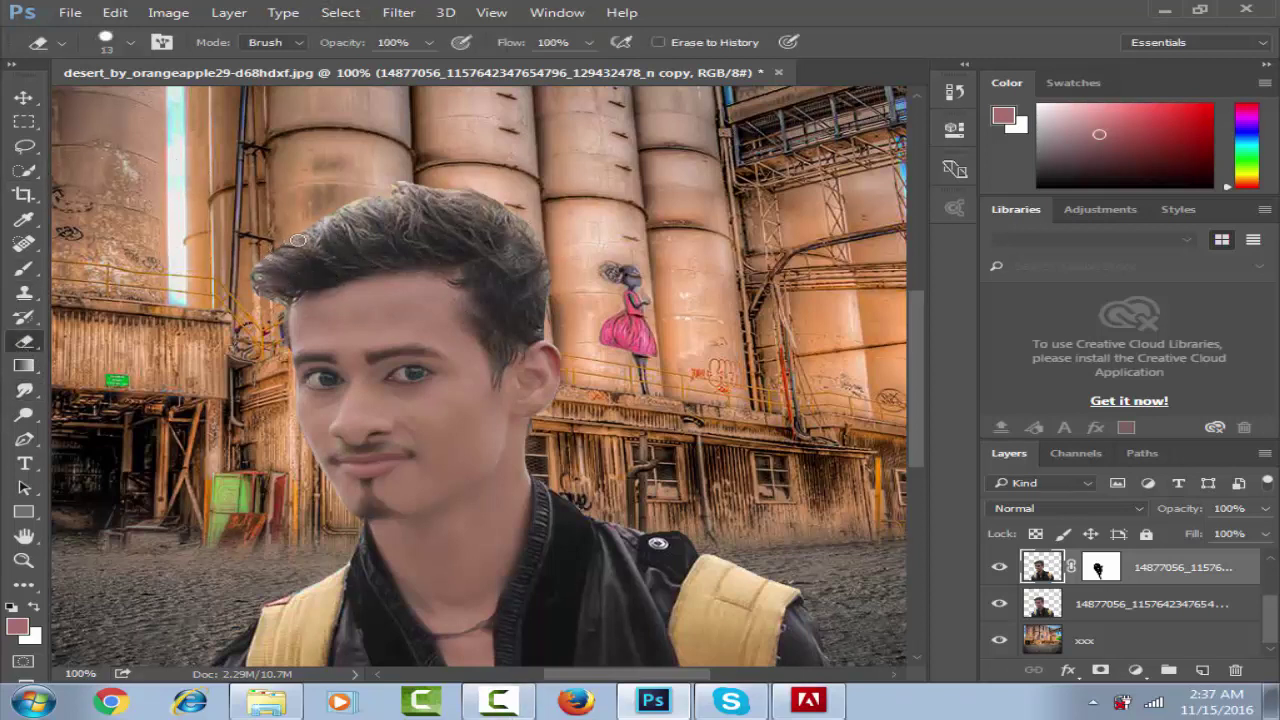
{"action": "left_click", "coordinate": [1097, 609]}
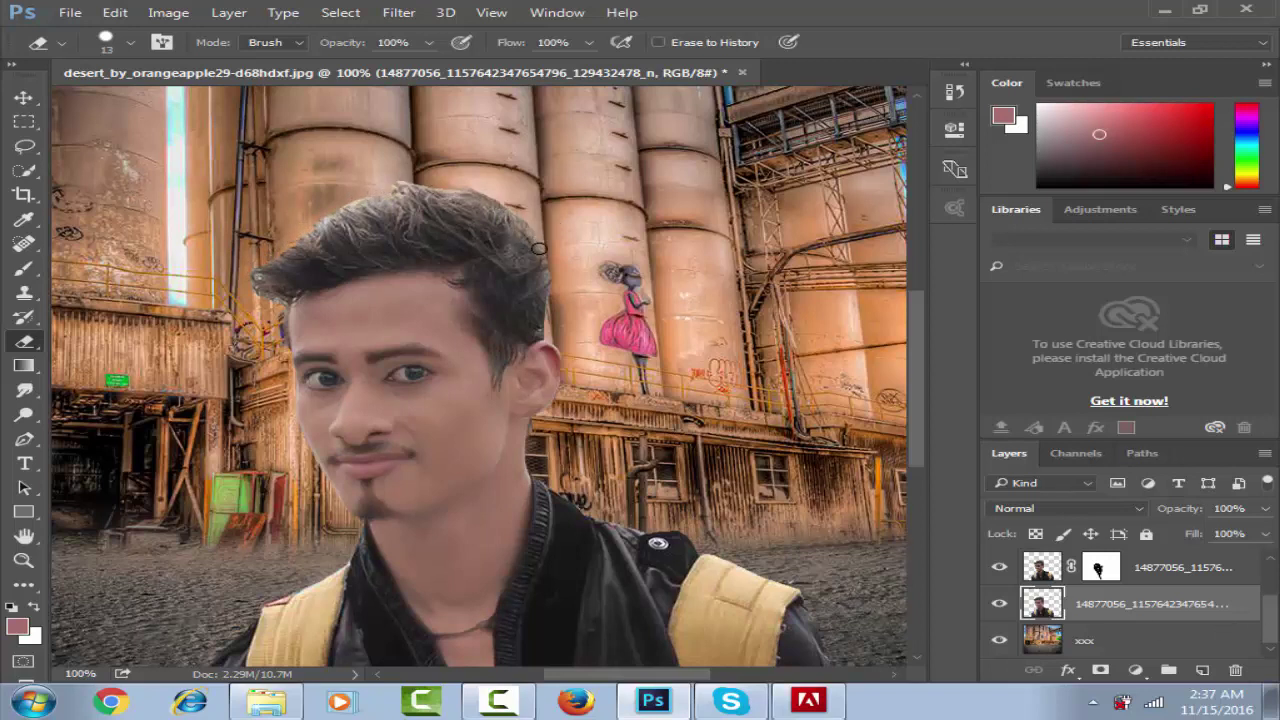
{"action": "left_click", "coordinate": [1040, 568]}
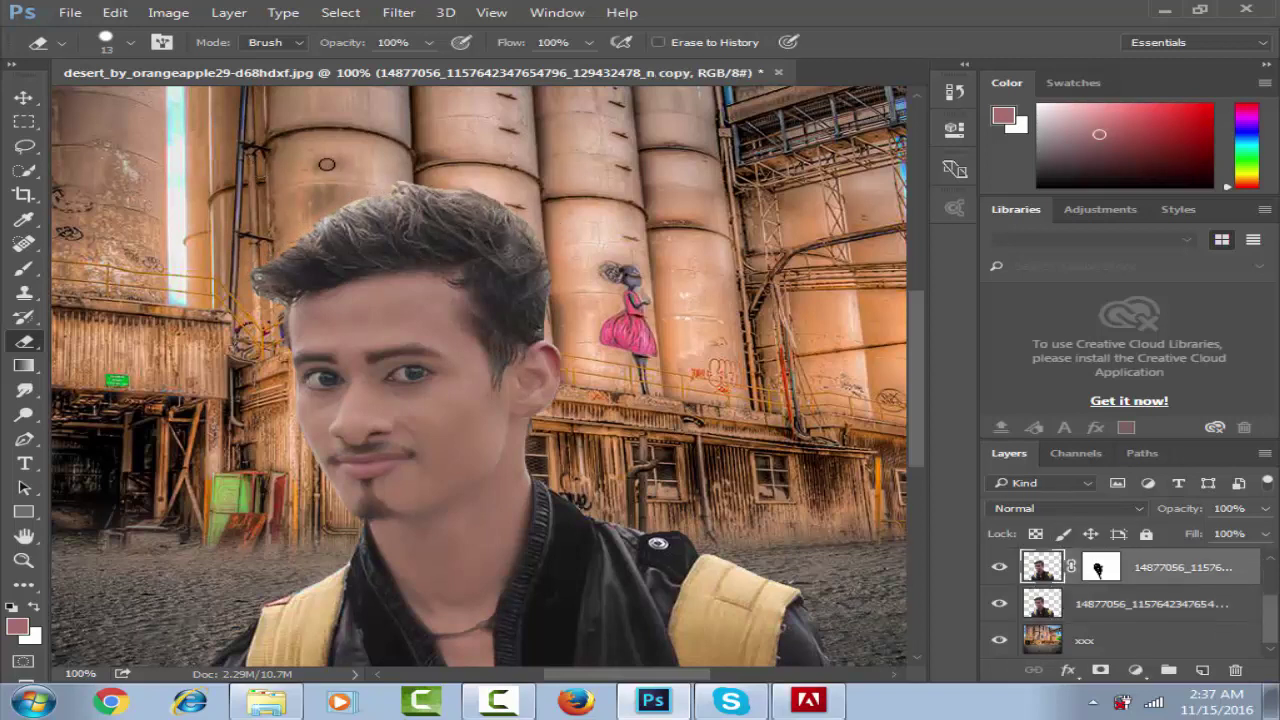
{"action": "left_click_drag", "start_coordinate": [461, 188], "coordinate": [510, 217]}
Set the eraser to a soft 37 px brush and select the second portrait layer.
{"action": "right_click", "coordinate": [533, 227]}
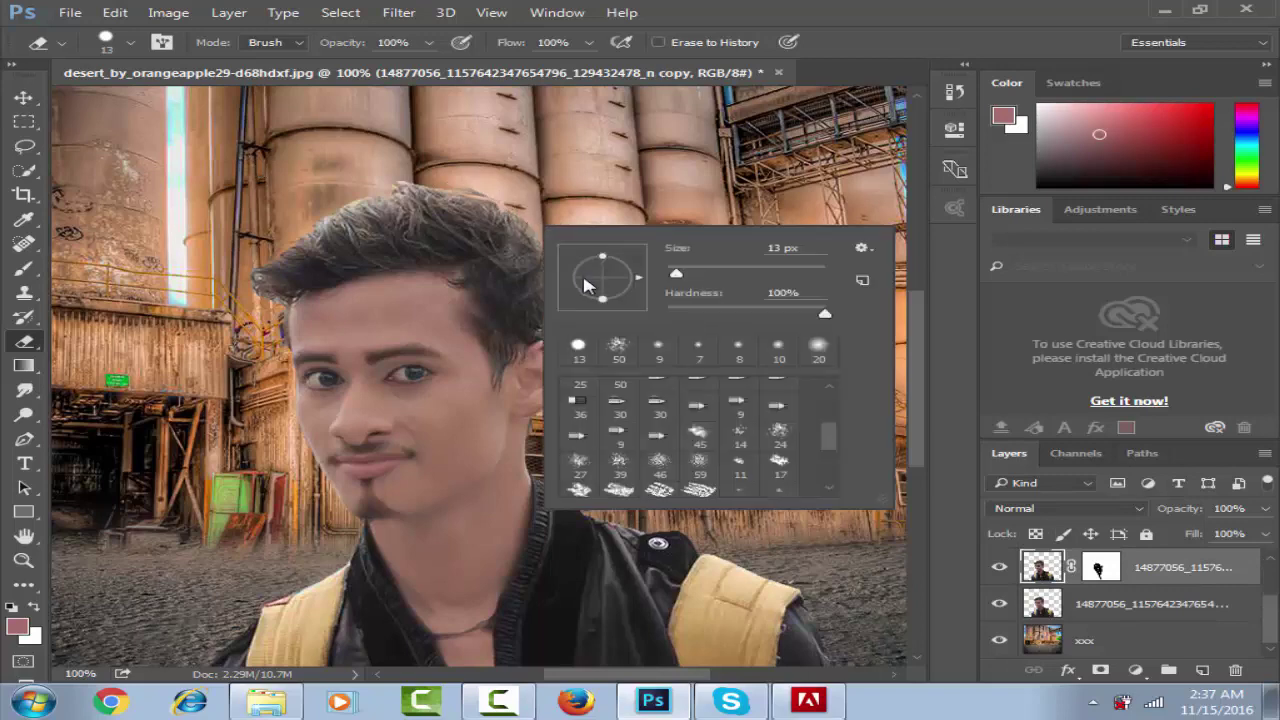
{"action": "mouse_move", "coordinate": [683, 278]}
{"action": "left_mouse_down"}
{"action": "mouse_move", "coordinate": [745, 275]}
{"action": "mouse_move", "coordinate": [697, 279]}
{"action": "left_mouse_up"}
{"action": "left_click", "coordinate": [818, 348]}
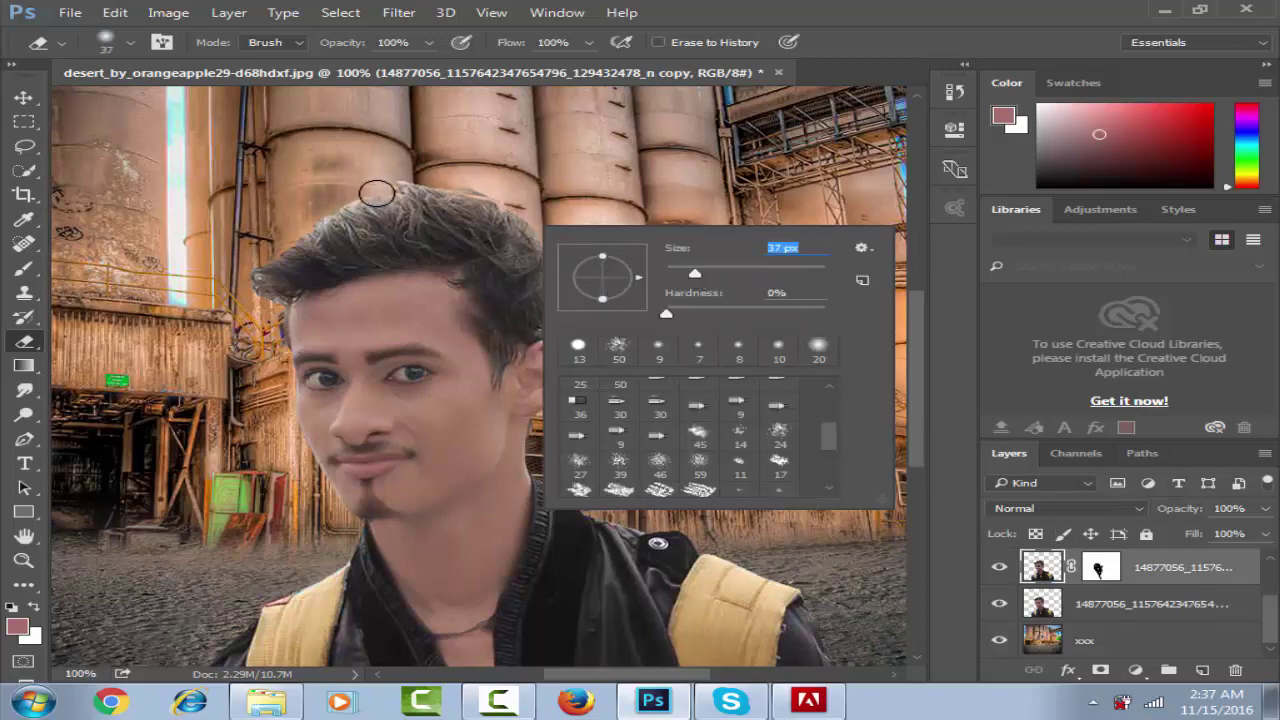
{"action": "left_click", "coordinate": [371, 194]}
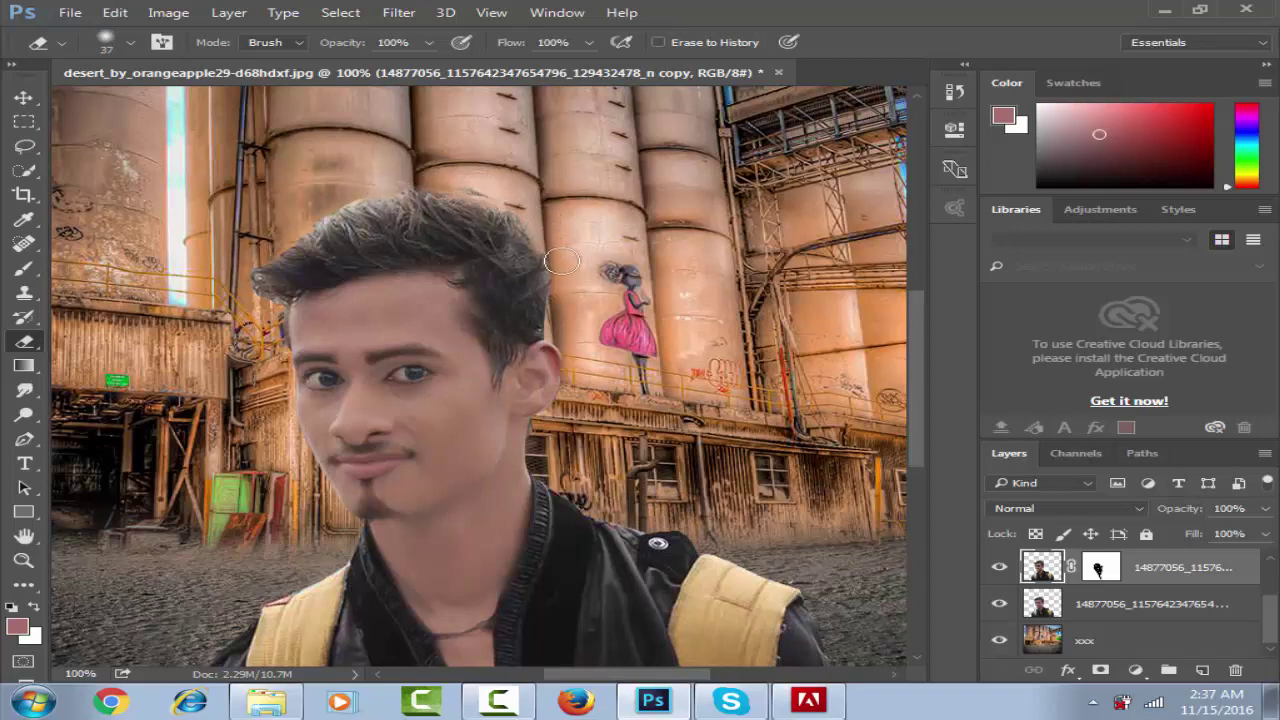
{"action": "left_click", "coordinate": [1121, 606]}
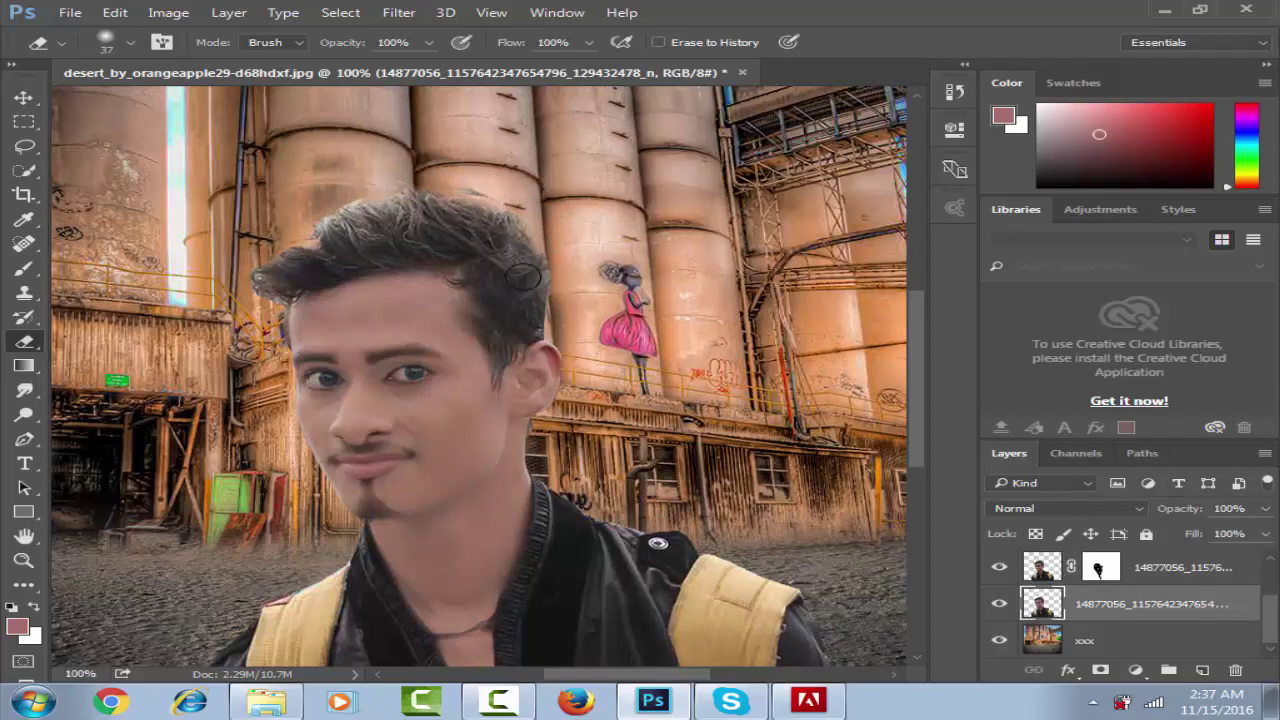
With the Smudge Tool chosen, stamp visible and merge Layer 1 and Layer 2 into Layer 2.
{"action": "right_click", "coordinate": [27, 392]}
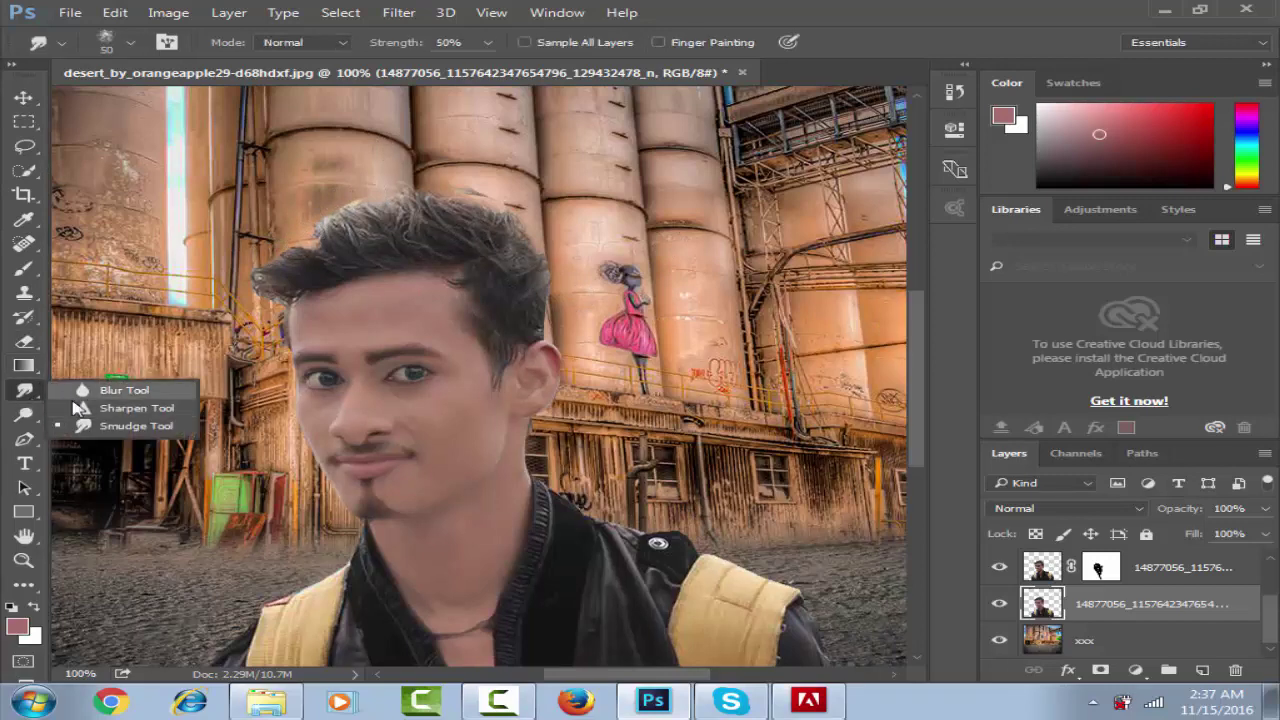
{"action": "left_click", "coordinate": [105, 420]}
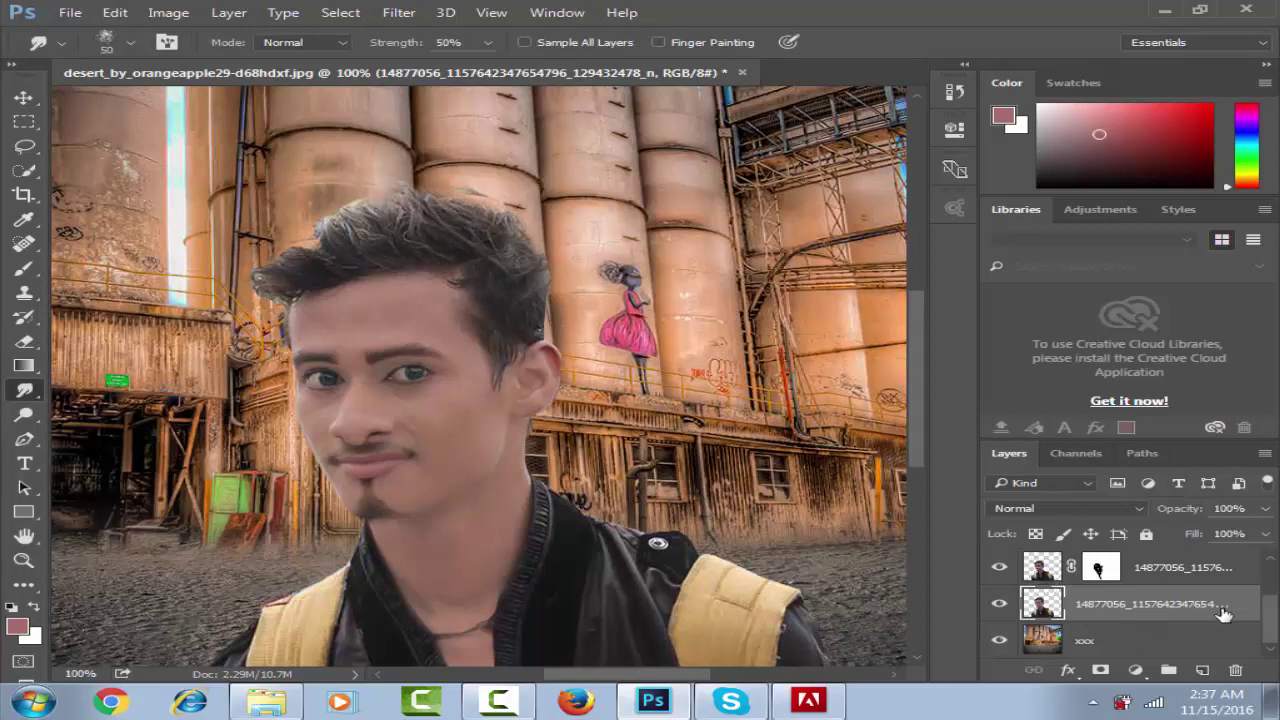
{"action": "key", "text": "ctrl+shift+e"}
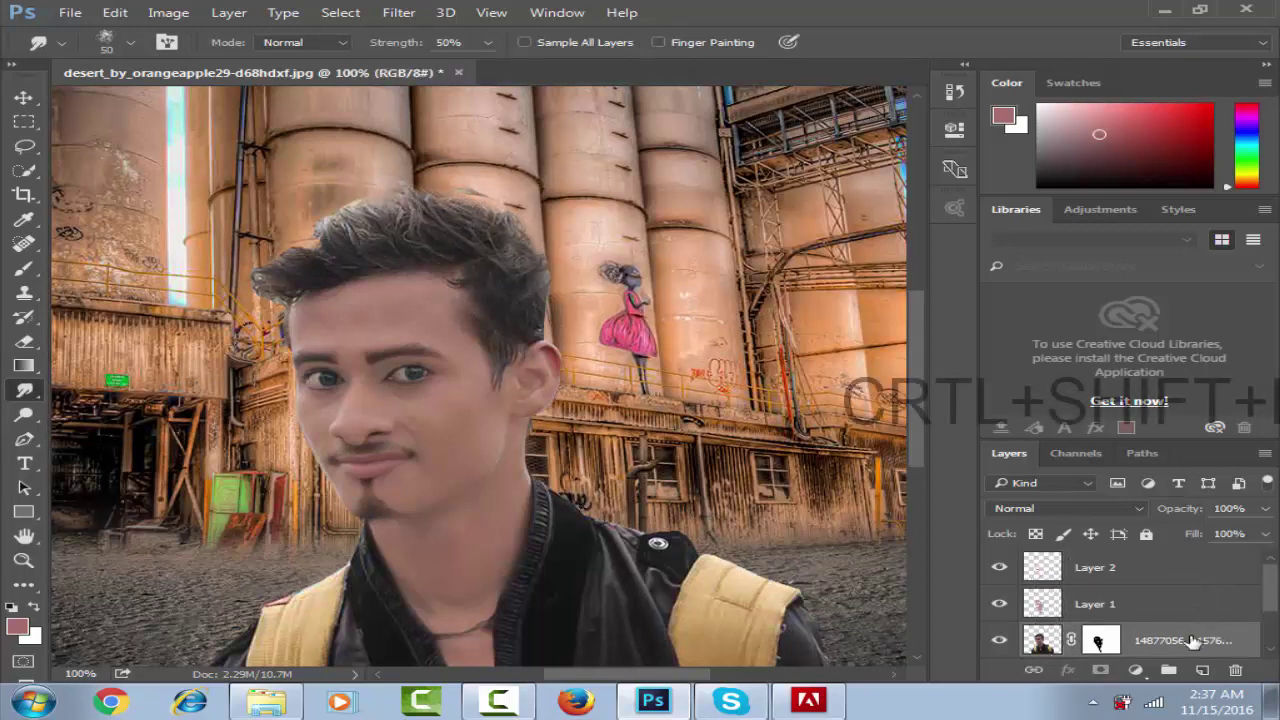
{"action": "left_click", "coordinate": [1166, 608]}
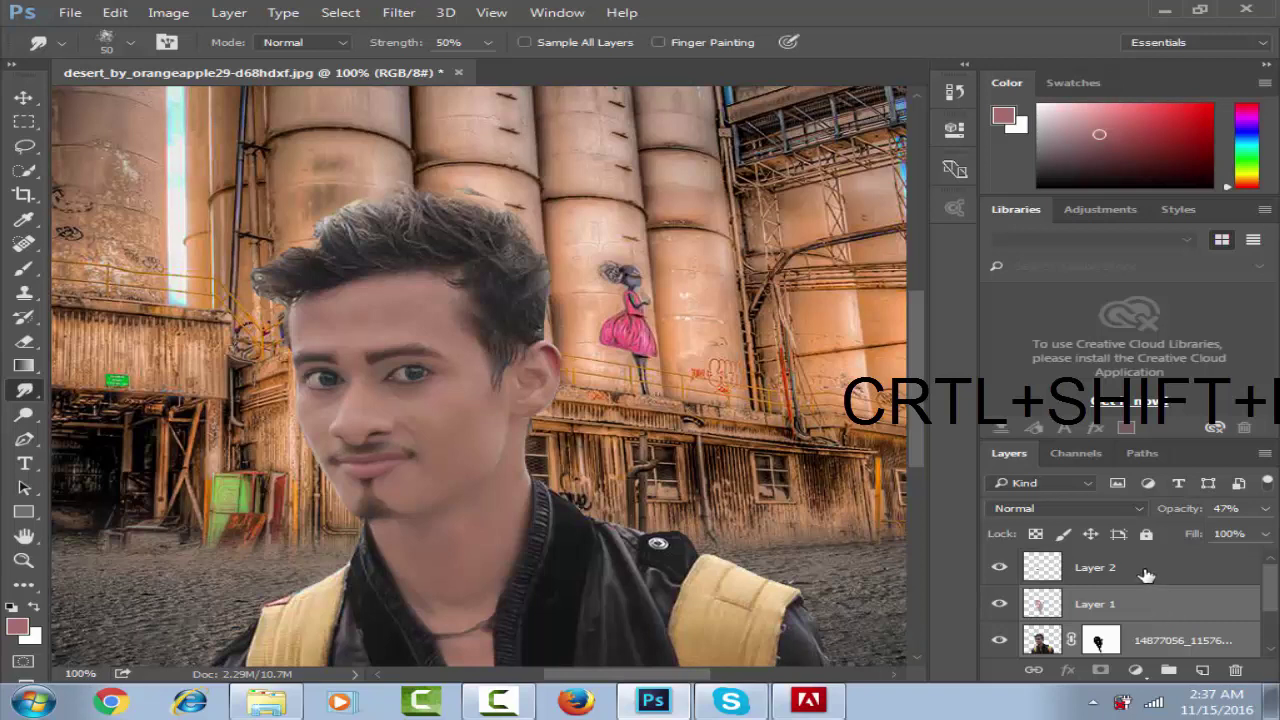
{"action": "left_click", "coordinate": [1141, 568]}
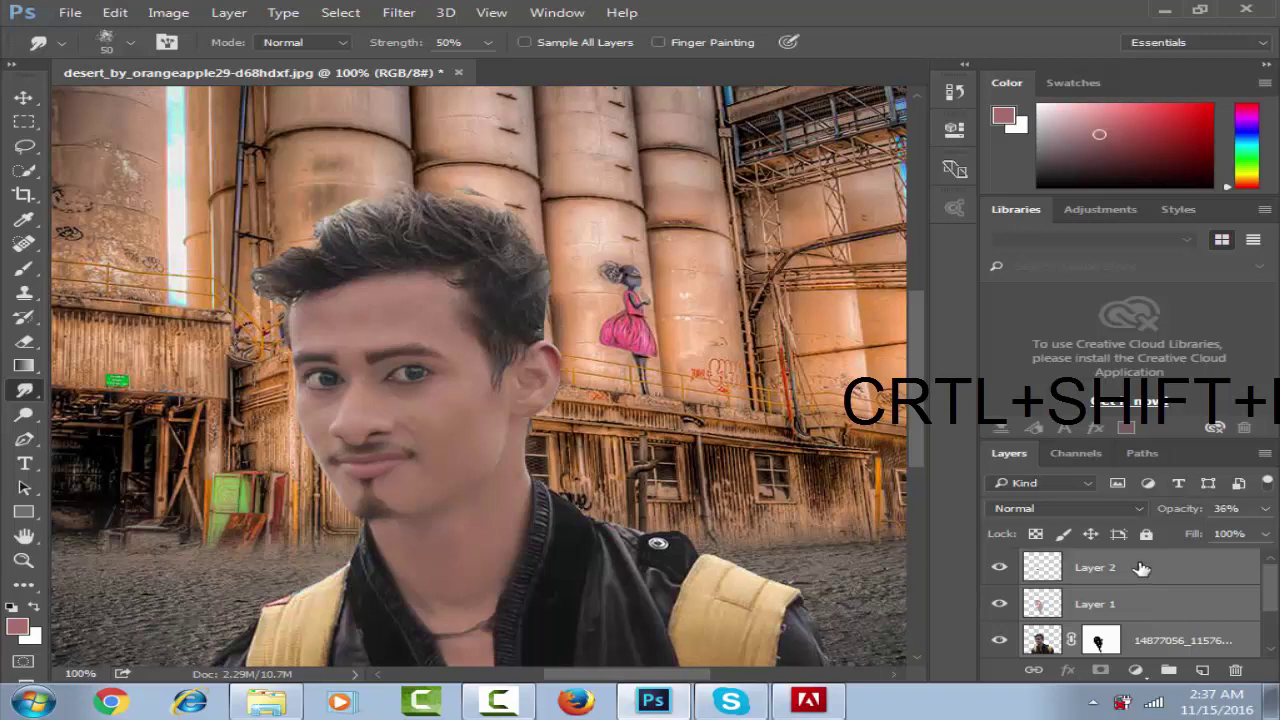
{"action": "key", "text": "ctrl+shift+e"}
Smudge the top and upper-left hair strands outward into the silo background.
{"action": "left_click_drag", "start_coordinate": [405, 225], "coordinate": [300, 185]}
{"action": "left_click_drag", "start_coordinate": [300, 270], "coordinate": [225, 225]}
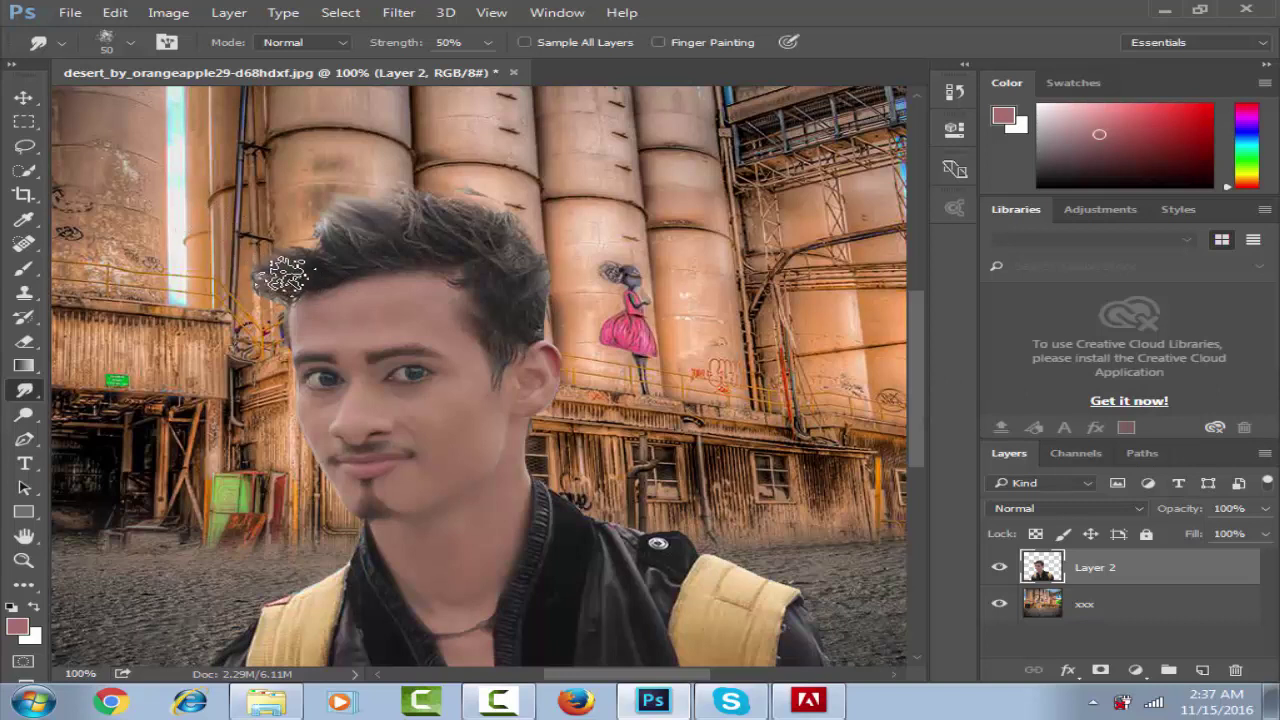
{"action": "left_click_drag", "start_coordinate": [280, 270], "coordinate": [243, 238]}
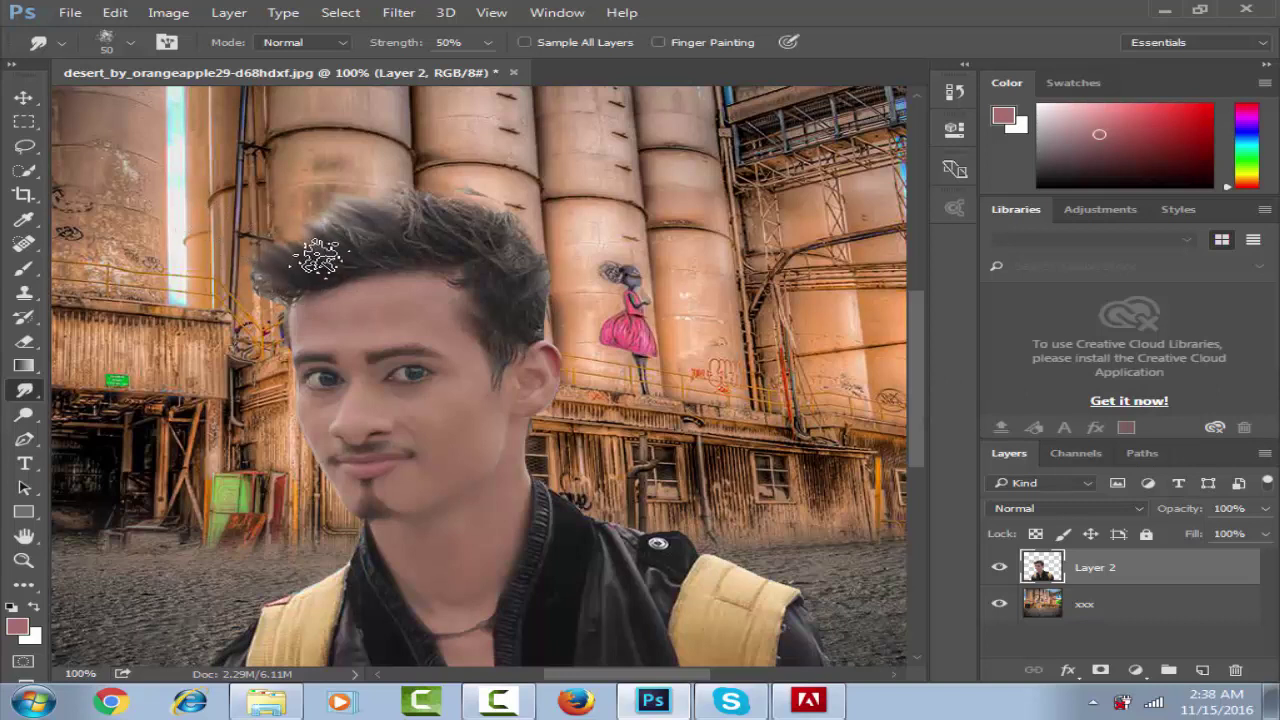
{"action": "left_click_drag", "start_coordinate": [320, 255], "coordinate": [281, 218]}
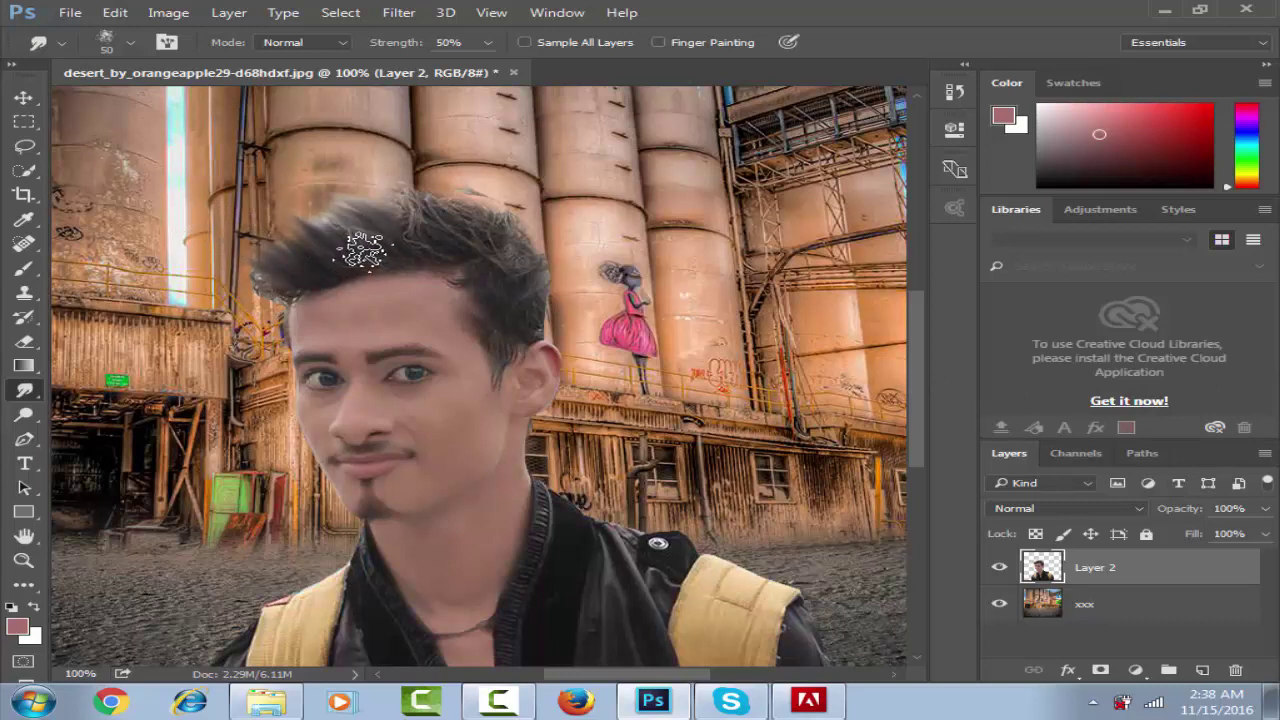
{"action": "left_click_drag", "start_coordinate": [366, 249], "coordinate": [334, 222]}
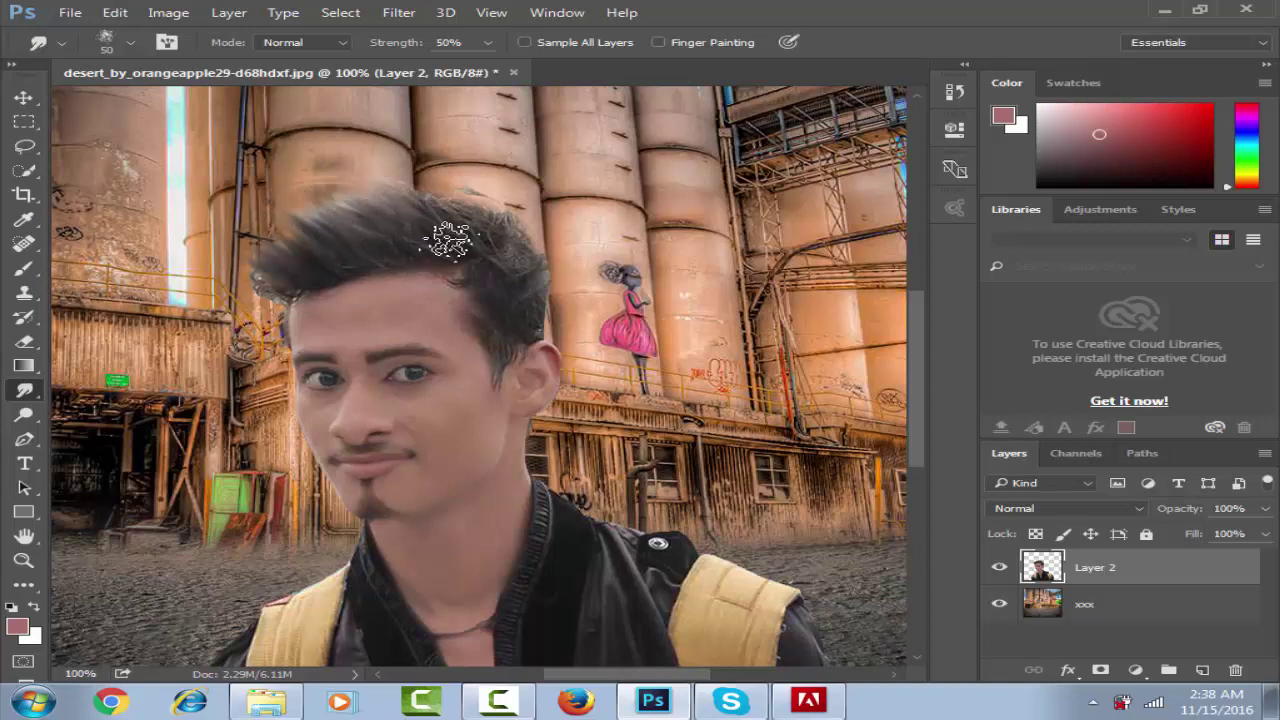
{"action": "mouse_move", "coordinate": [451, 237]}
{"action": "left_mouse_down"}
{"action": "mouse_move", "coordinate": [378, 178]}
{"action": "mouse_move", "coordinate": [486, 229]}
{"action": "mouse_move", "coordinate": [452, 276]}
{"action": "mouse_move", "coordinate": [281, 295]}
{"action": "mouse_move", "coordinate": [251, 271]}
{"action": "mouse_move", "coordinate": [294, 266]}
{"action": "mouse_move", "coordinate": [286, 229]}
{"action": "left_mouse_up"}
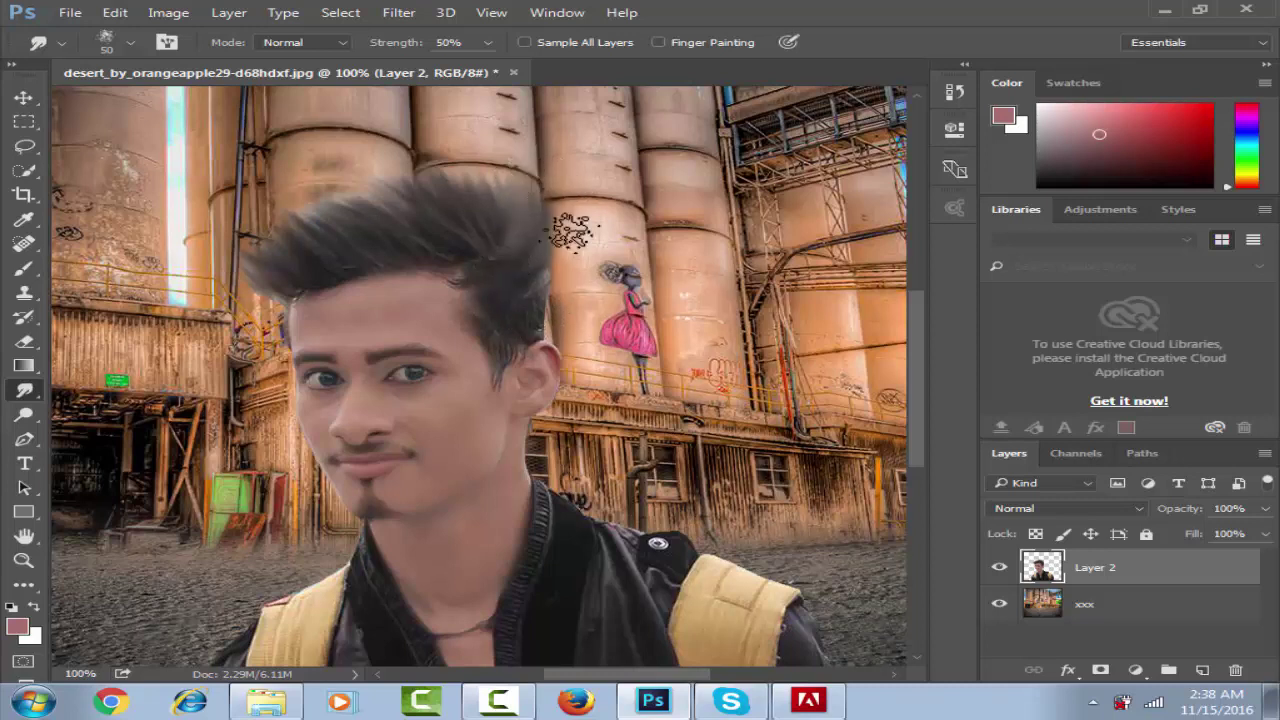
Shrink the smudge brush to 30 px and zoom to 200% on the face.
{"action": "key", "text": "bracketleft"}
{"action": "key", "text": "bracketleft"}
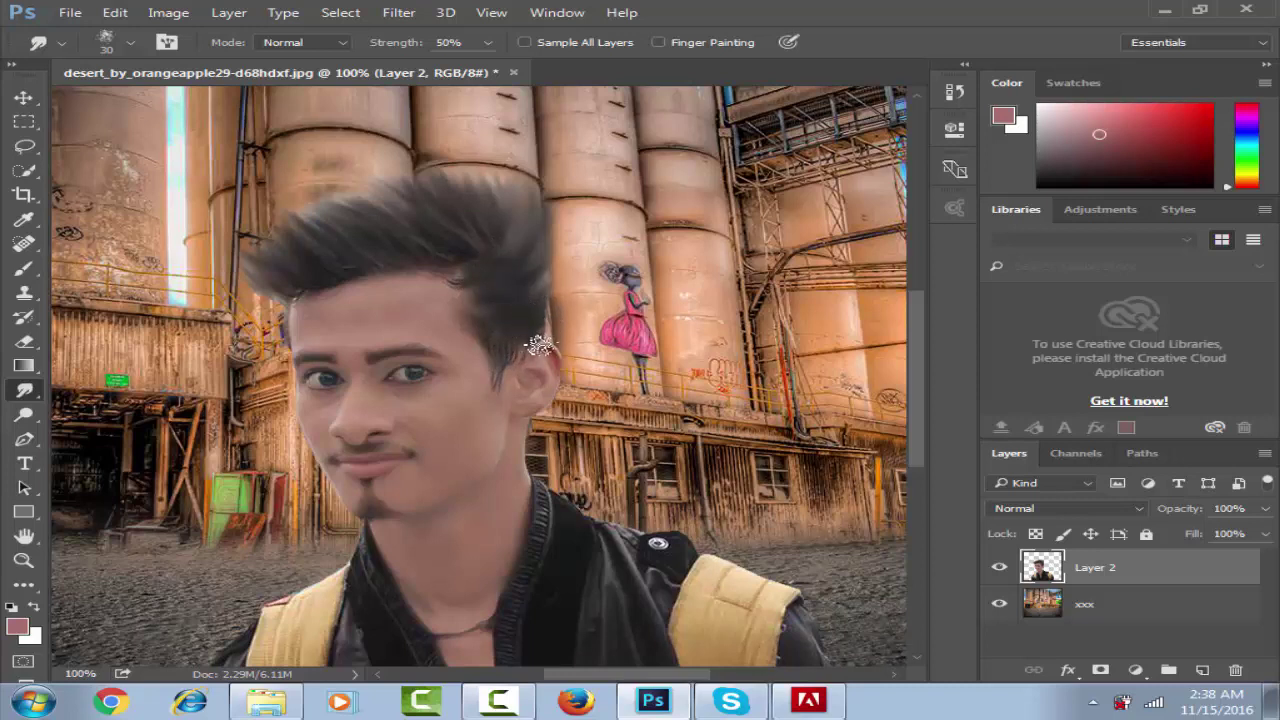
{"action": "key", "text": "z"}
{"action": "left_click", "coordinate": [533, 481]}
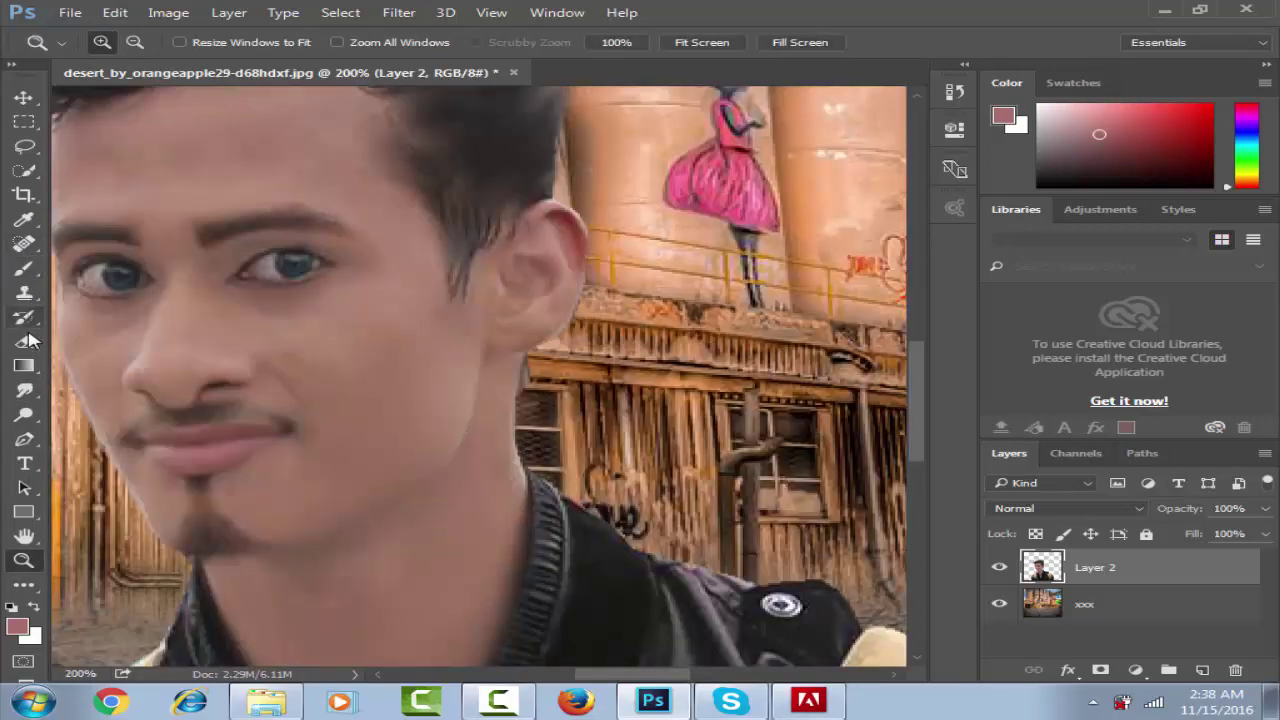
Set the smudge brush to 10 px for finer hair strokes and scroll the view up.
{"action": "left_click", "coordinate": [24, 390]}
{"action": "key", "text": "bracketleft"}
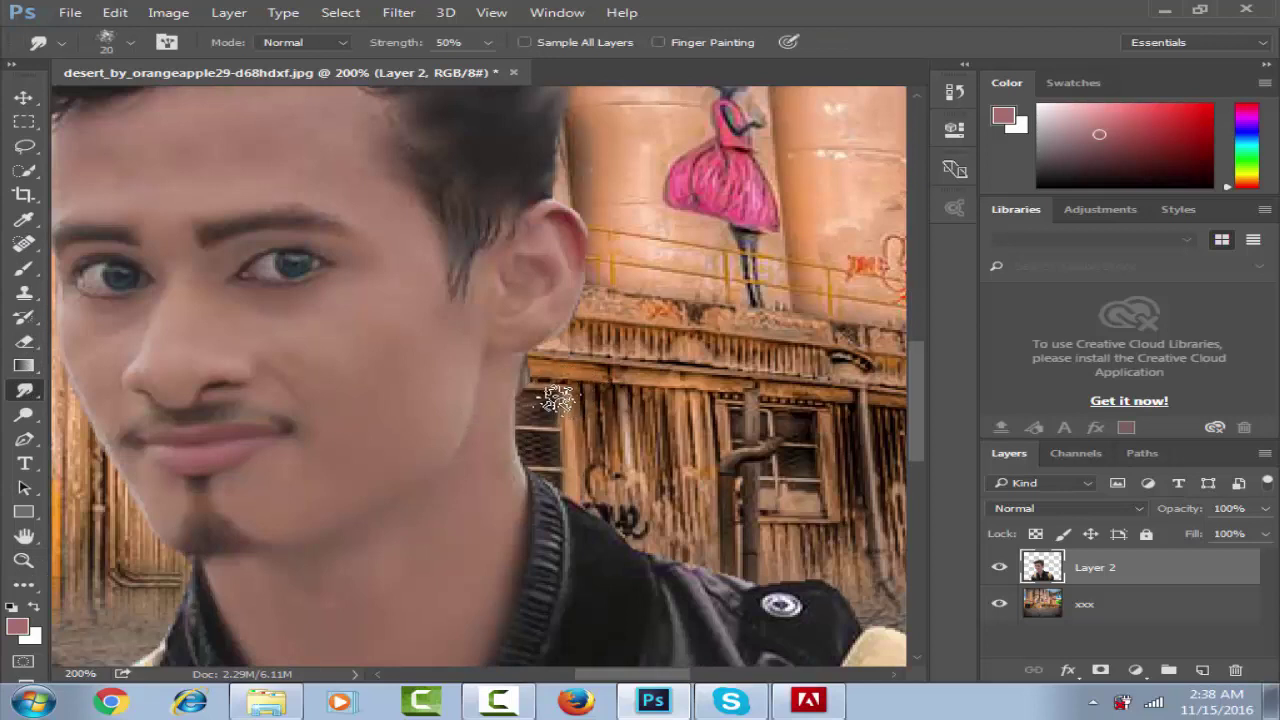
{"action": "key", "text": "bracketleft"}
{"action": "scroll", "coordinate": [578, 243], "scroll_direction": "up", "scroll_amount": 3}
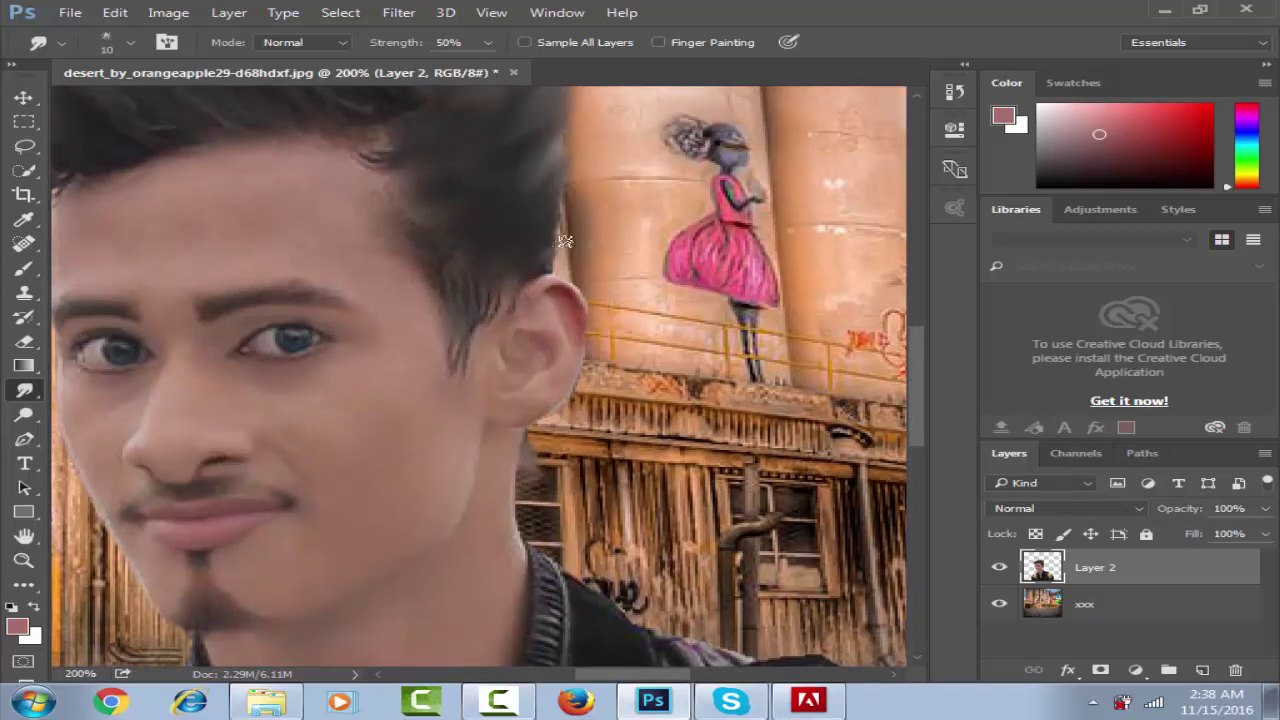
{"action": "scroll", "coordinate": [565, 201], "scroll_direction": "up", "scroll_amount": 4}
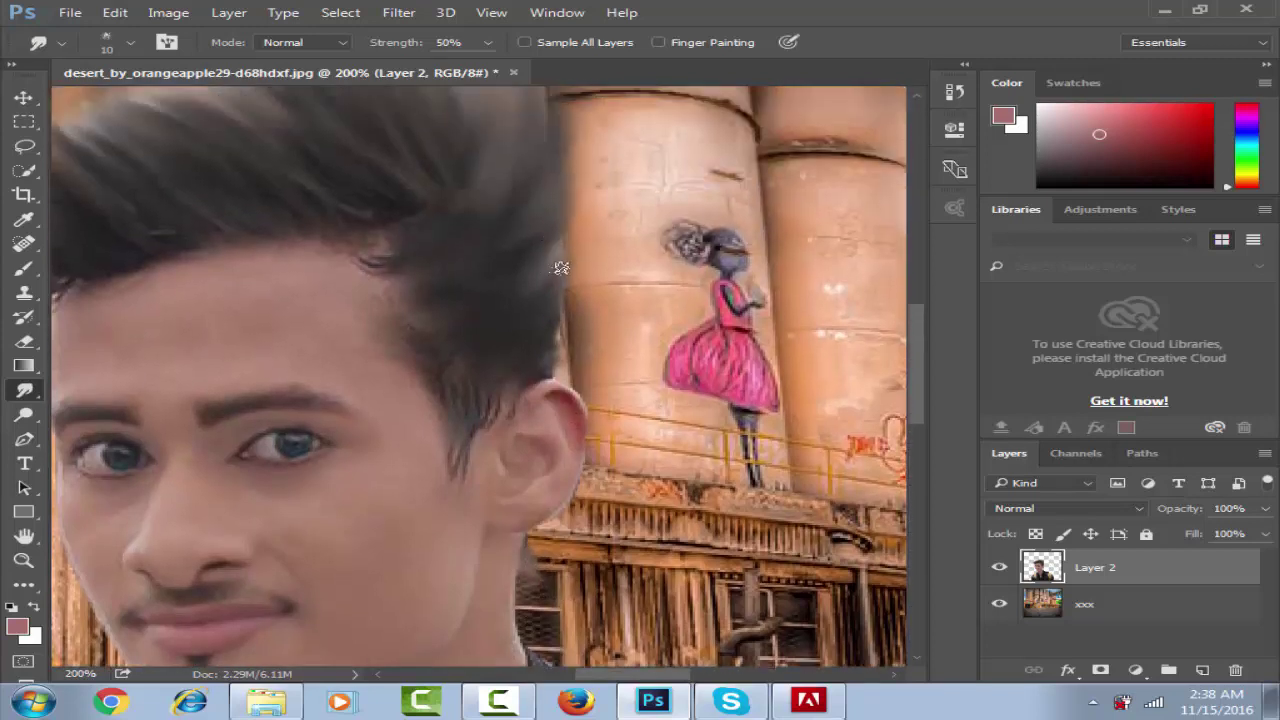
{"action": "scroll", "coordinate": [492, 237], "scroll_direction": "up", "scroll_amount": 3}
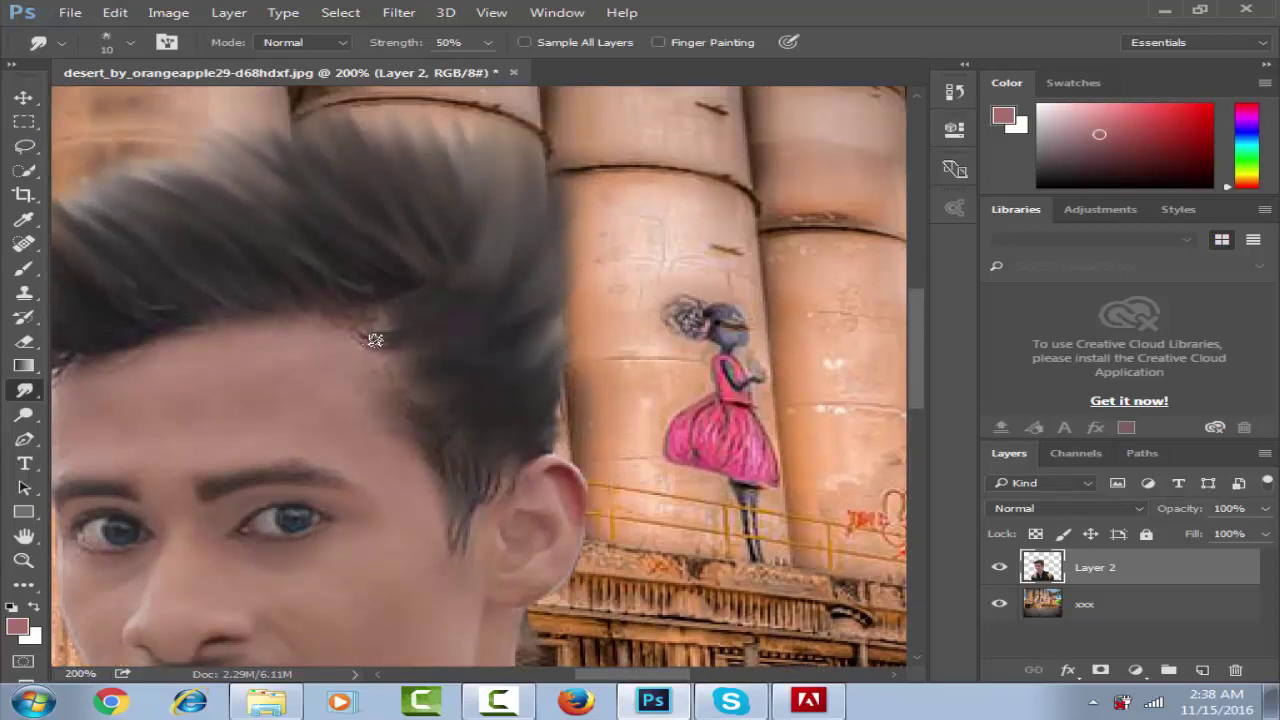
Pick an option from a canvas context menu, then bring up the Zoom tool's view options.
{"action": "key", "text": "a"}
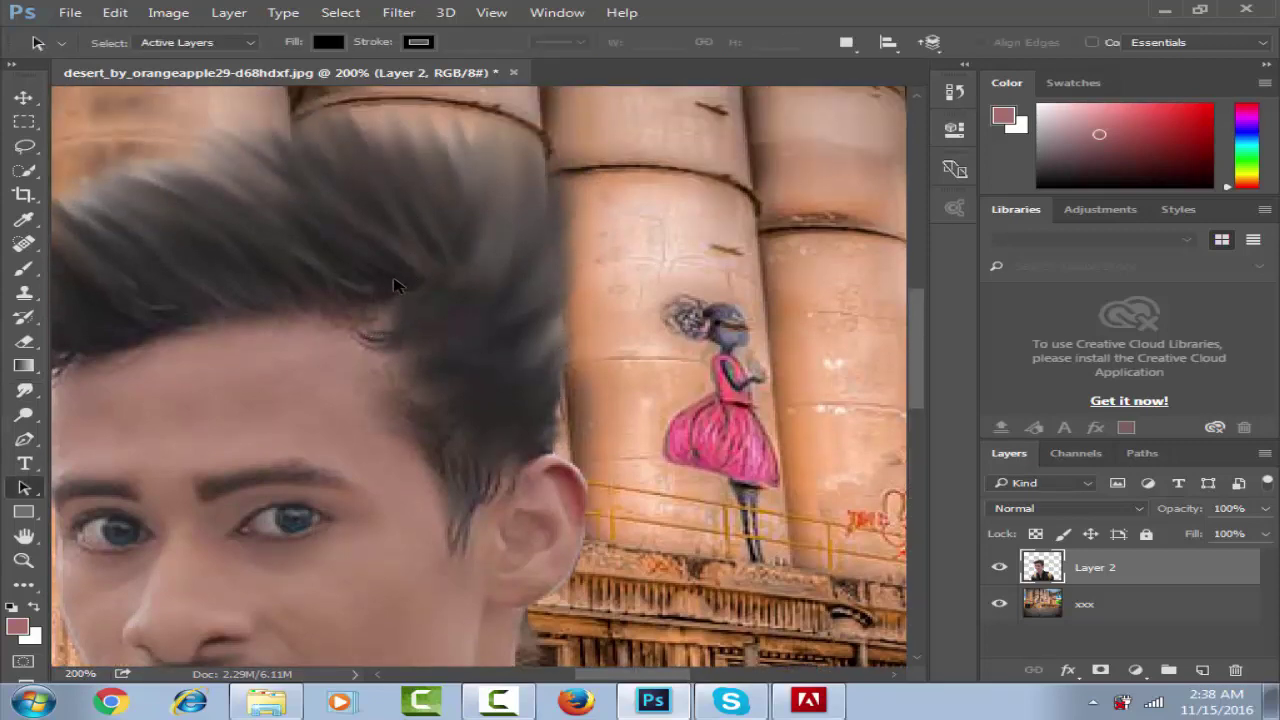
{"action": "right_click", "coordinate": [393, 283]}
{"action": "left_click", "coordinate": [263, 320]}
{"action": "key", "text": "z"}
{"action": "right_click", "coordinate": [271, 331]}
Zoom to 100% on the head and set a soft round 47 px smudge brush.
{"action": "left_click", "coordinate": [318, 345]}
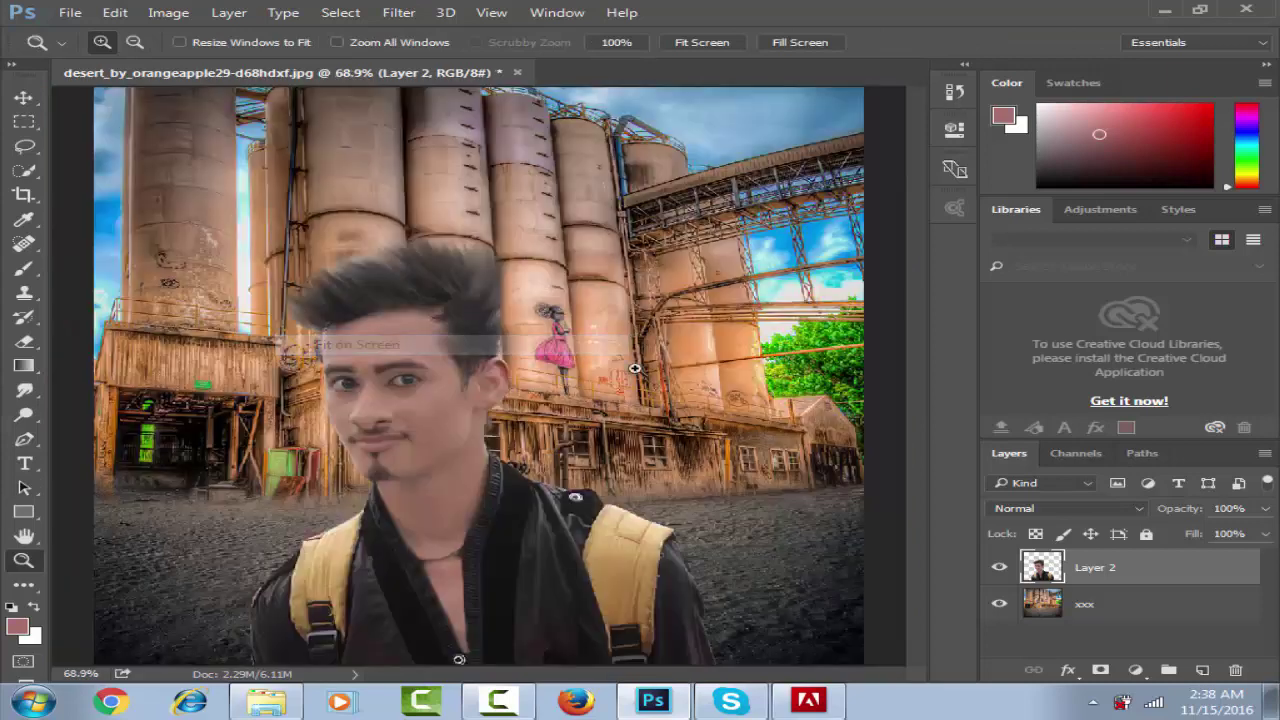
{"action": "left_click", "coordinate": [410, 320]}
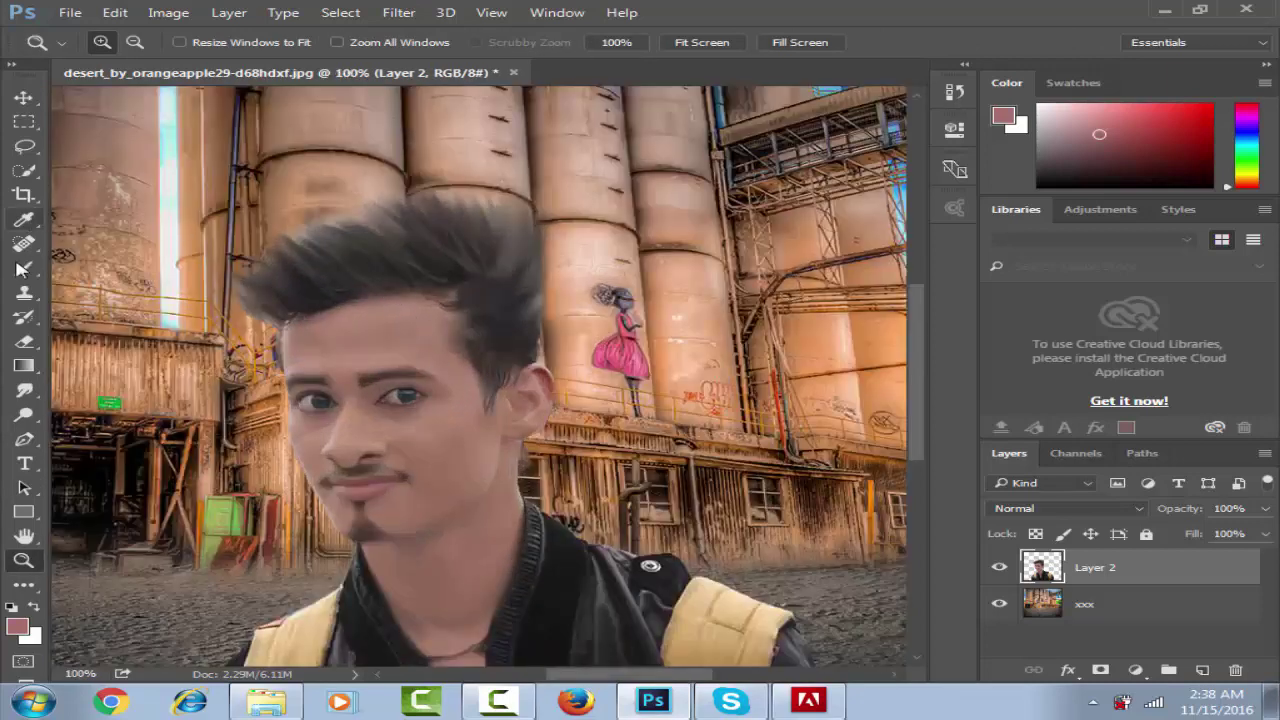
{"action": "left_click", "coordinate": [24, 390]}
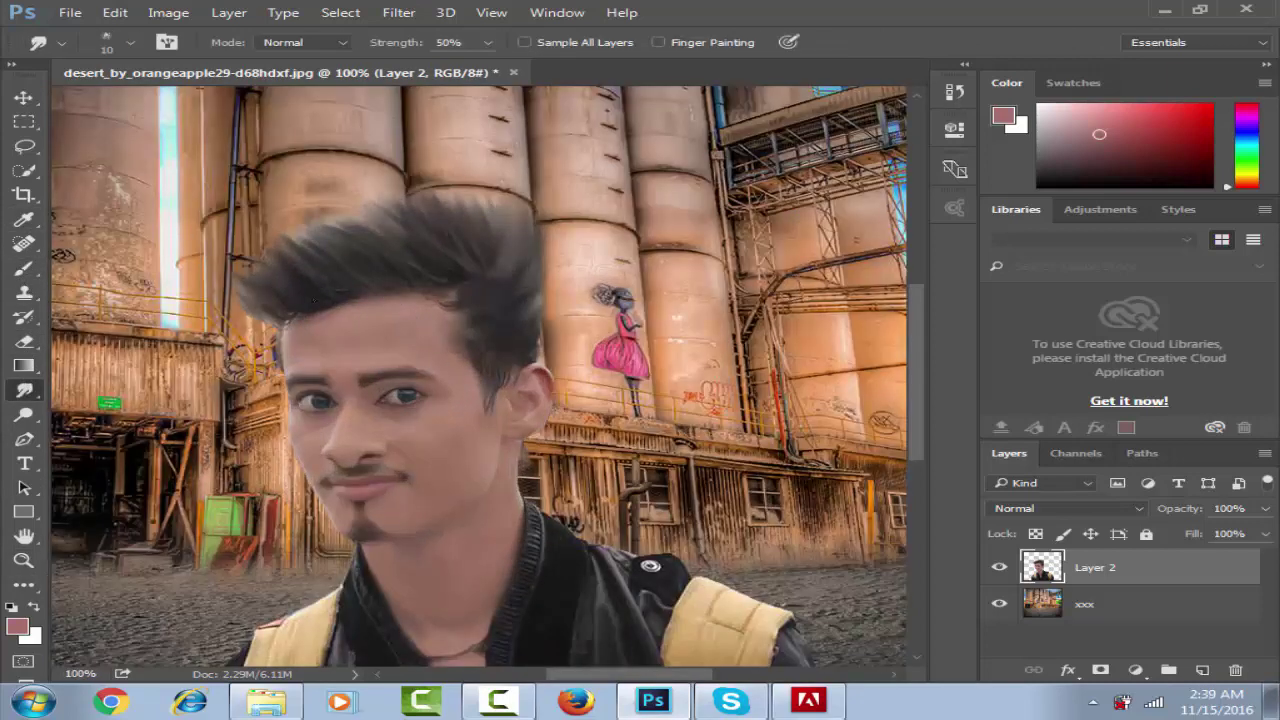
{"action": "right_click", "coordinate": [325, 318]}
{"action": "left_click", "coordinate": [492, 437]}
{"action": "left_click_drag", "start_coordinate": [491, 366], "coordinate": [494, 368]}
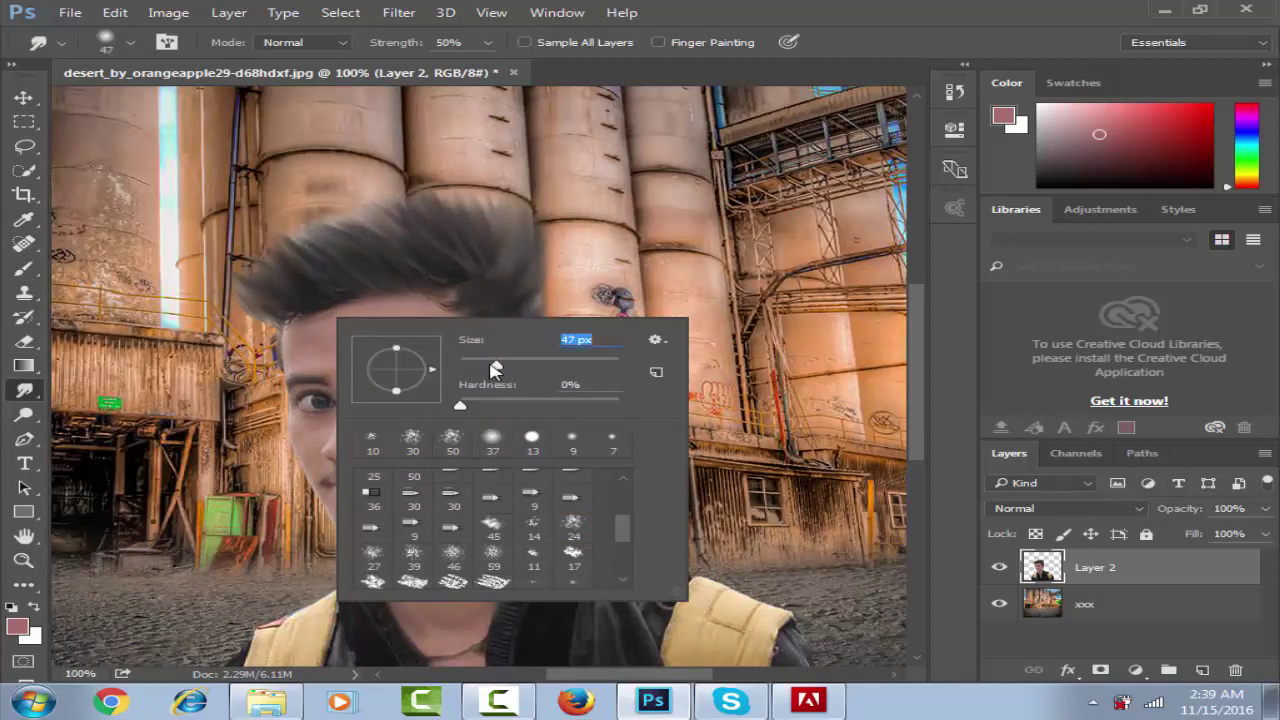
{"action": "key", "text": "Return"}
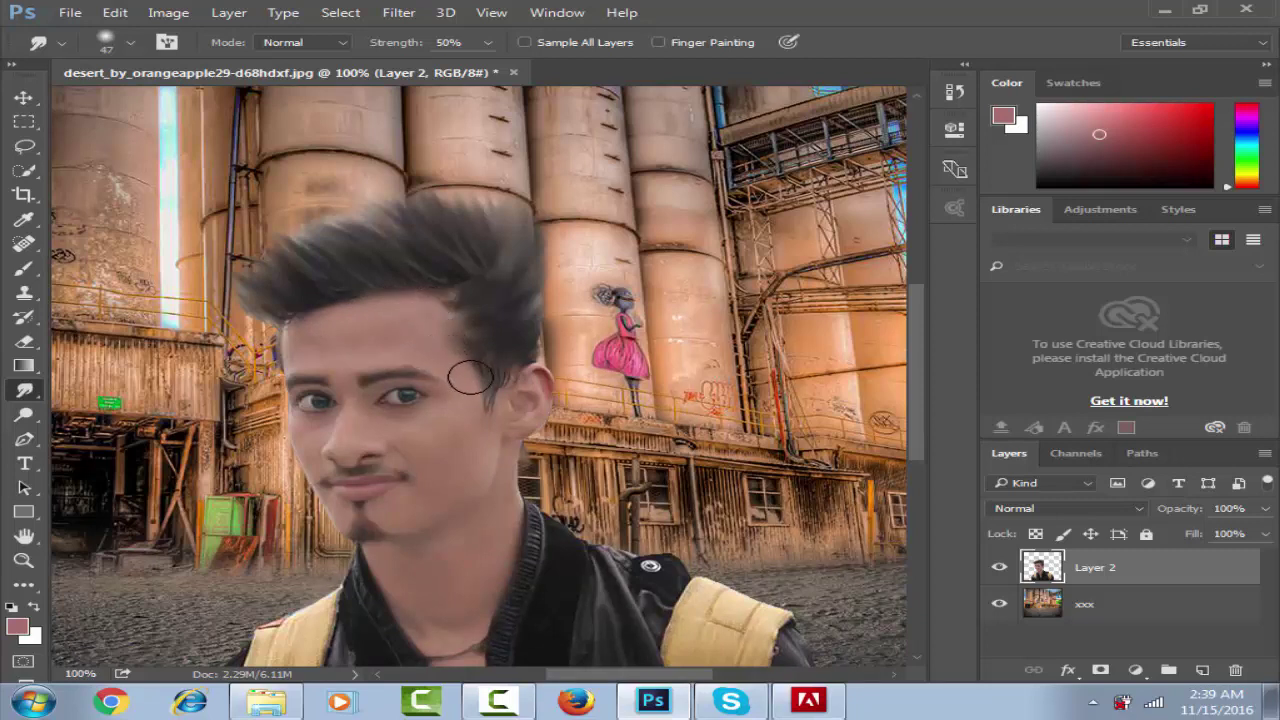
Shrink the smudge brush to 30 px for the hair edges, then fit the image on screen.
{"action": "key", "text": "bracketleft"}
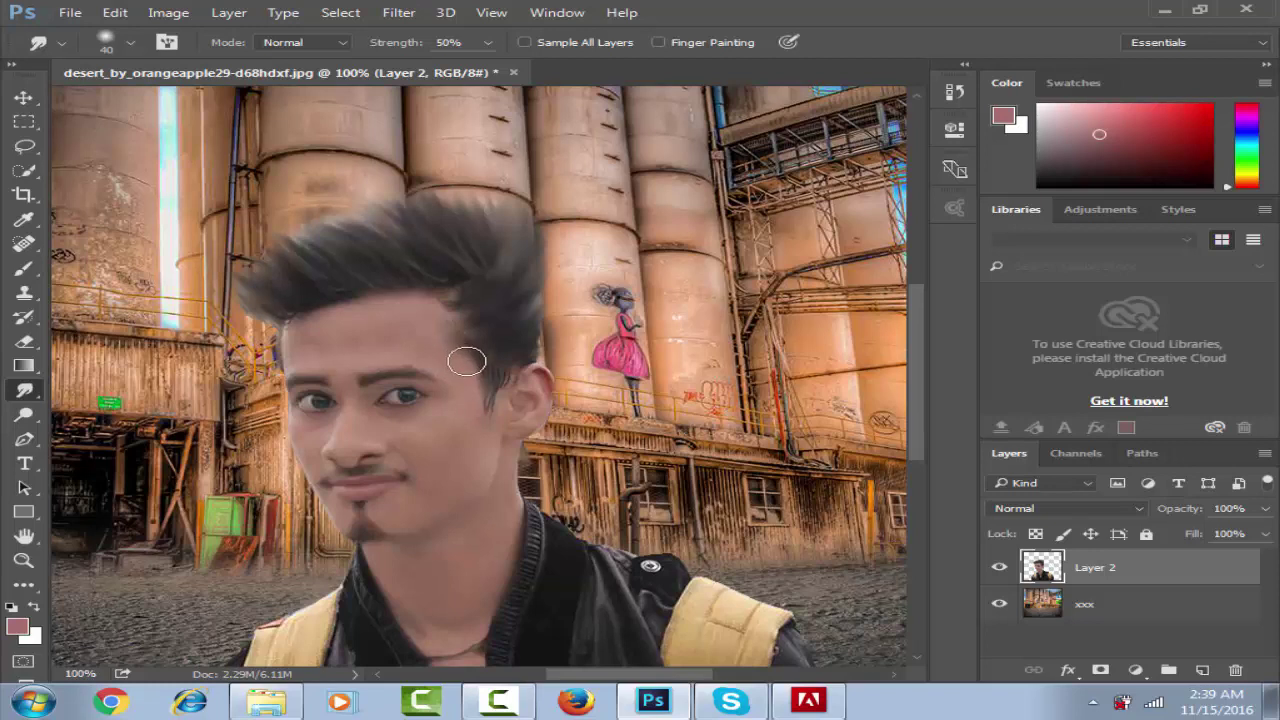
{"action": "key", "text": "bracketleft"}
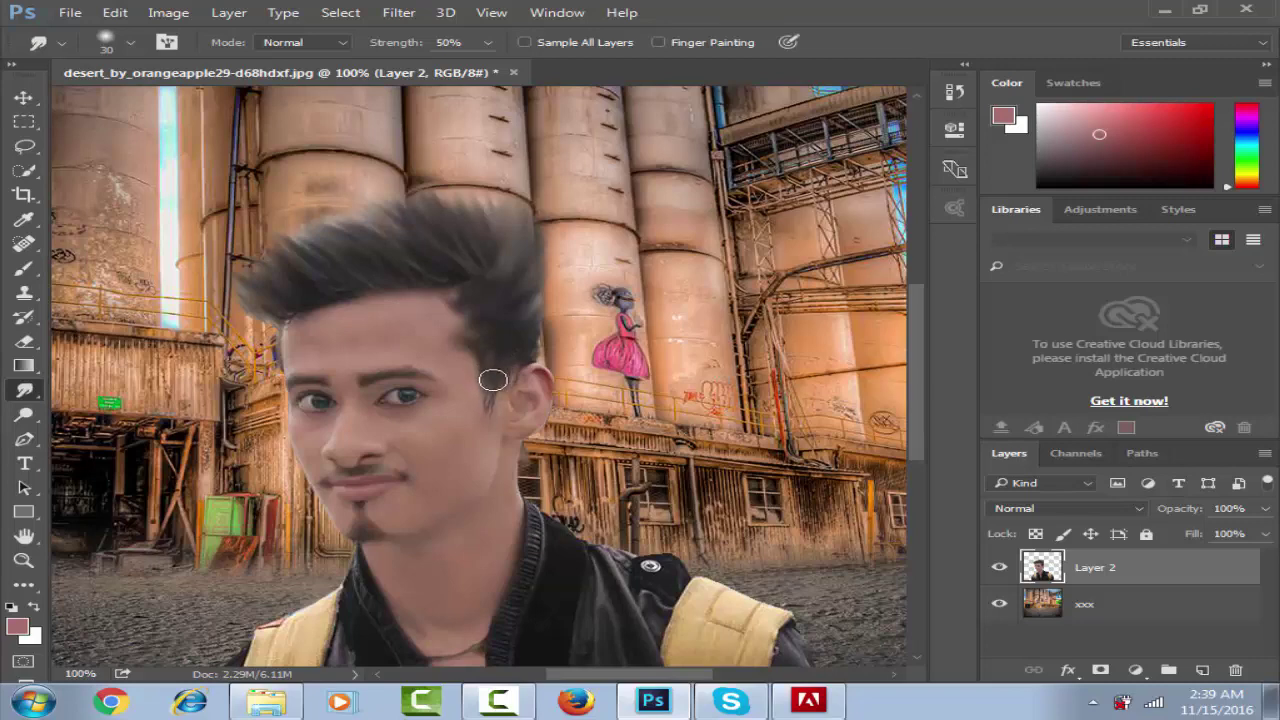
{"action": "key", "text": "z"}
{"action": "right_click", "coordinate": [527, 328]}
{"action": "left_click", "coordinate": [550, 335]}
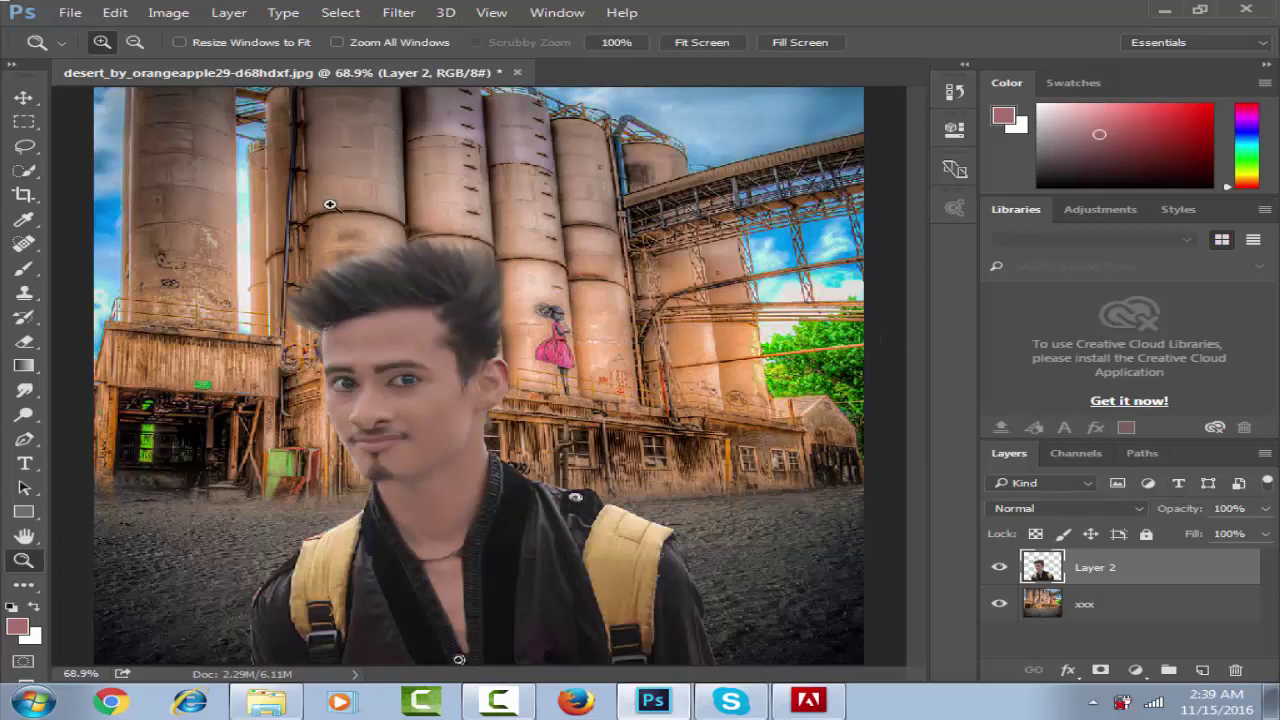
Burn the right side of the hair, the jacket and both backpack straps darker.
{"action": "left_click", "coordinate": [31, 412]}
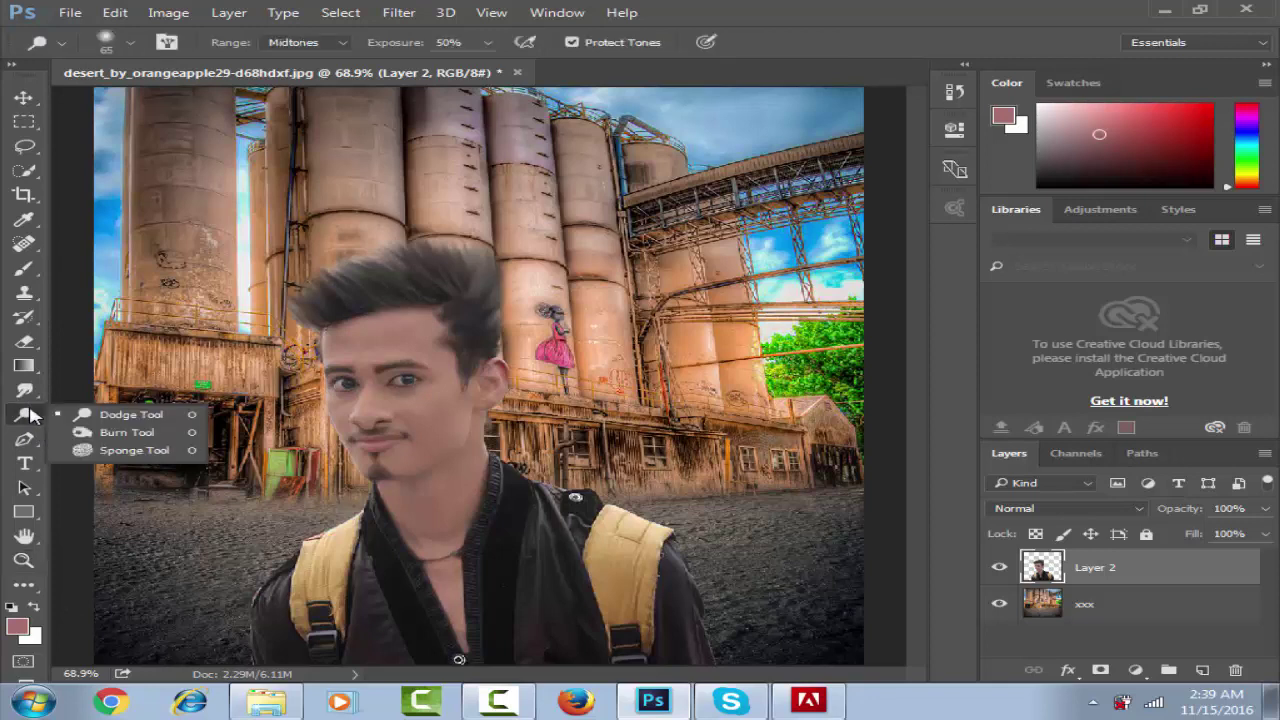
{"action": "left_click", "coordinate": [95, 432]}
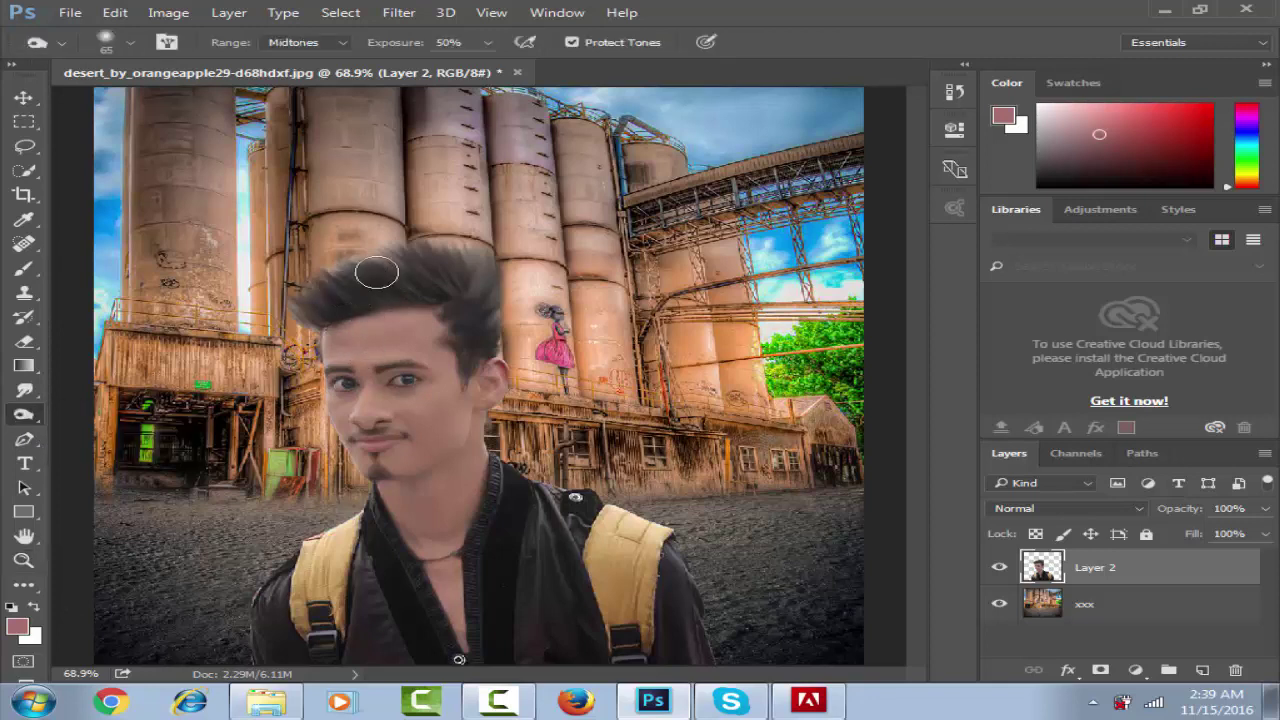
{"action": "mouse_move", "coordinate": [444, 267]}
{"action": "left_mouse_down"}
{"action": "mouse_move", "coordinate": [389, 277]}
{"action": "mouse_move", "coordinate": [426, 257]}
{"action": "mouse_move", "coordinate": [451, 263]}
{"action": "mouse_move", "coordinate": [479, 298]}
{"action": "mouse_move", "coordinate": [471, 337]}
{"action": "mouse_move", "coordinate": [474, 294]}
{"action": "mouse_move", "coordinate": [457, 277]}
{"action": "mouse_move", "coordinate": [300, 310]}
{"action": "mouse_move", "coordinate": [429, 257]}
{"action": "mouse_move", "coordinate": [479, 316]}
{"action": "mouse_move", "coordinate": [480, 346]}
{"action": "mouse_move", "coordinate": [480, 299]}
{"action": "mouse_move", "coordinate": [451, 271]}
{"action": "mouse_move", "coordinate": [411, 257]}
{"action": "mouse_move", "coordinate": [407, 280]}
{"action": "left_mouse_up"}
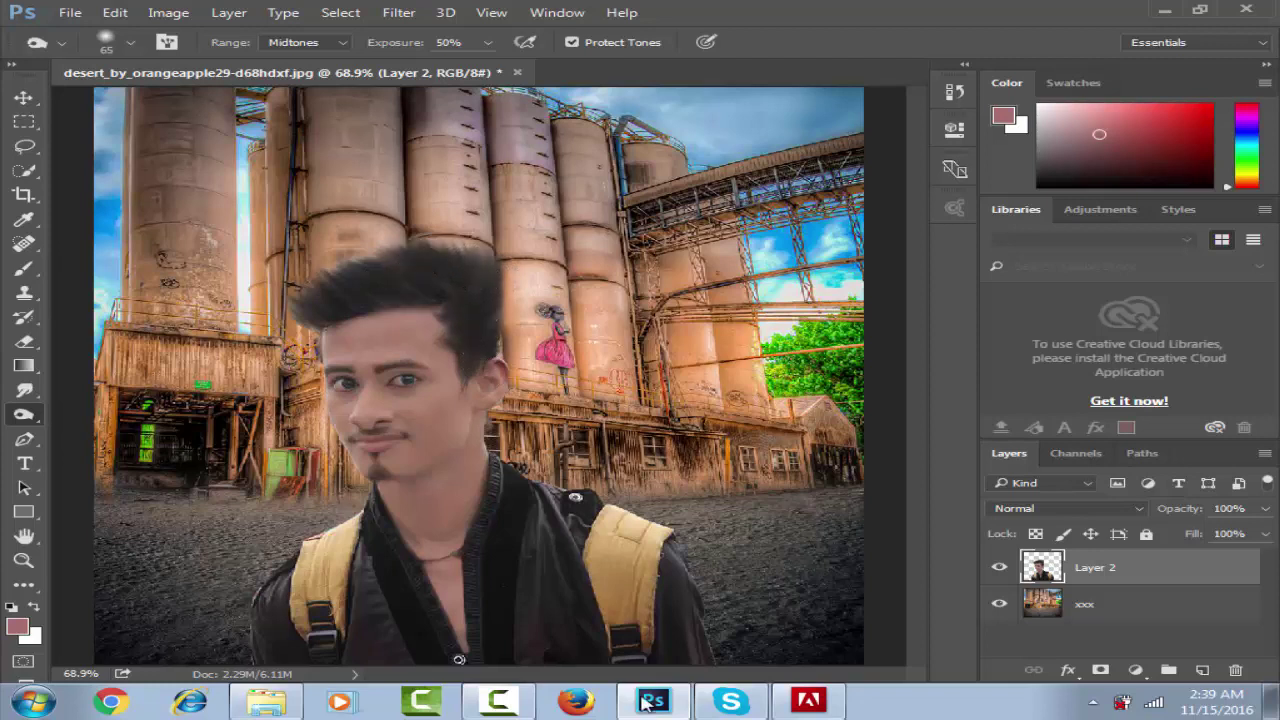
{"action": "mouse_move", "coordinate": [700, 614]}
{"action": "left_mouse_down"}
{"action": "mouse_move", "coordinate": [551, 523]}
{"action": "mouse_move", "coordinate": [651, 572]}
{"action": "left_mouse_up"}
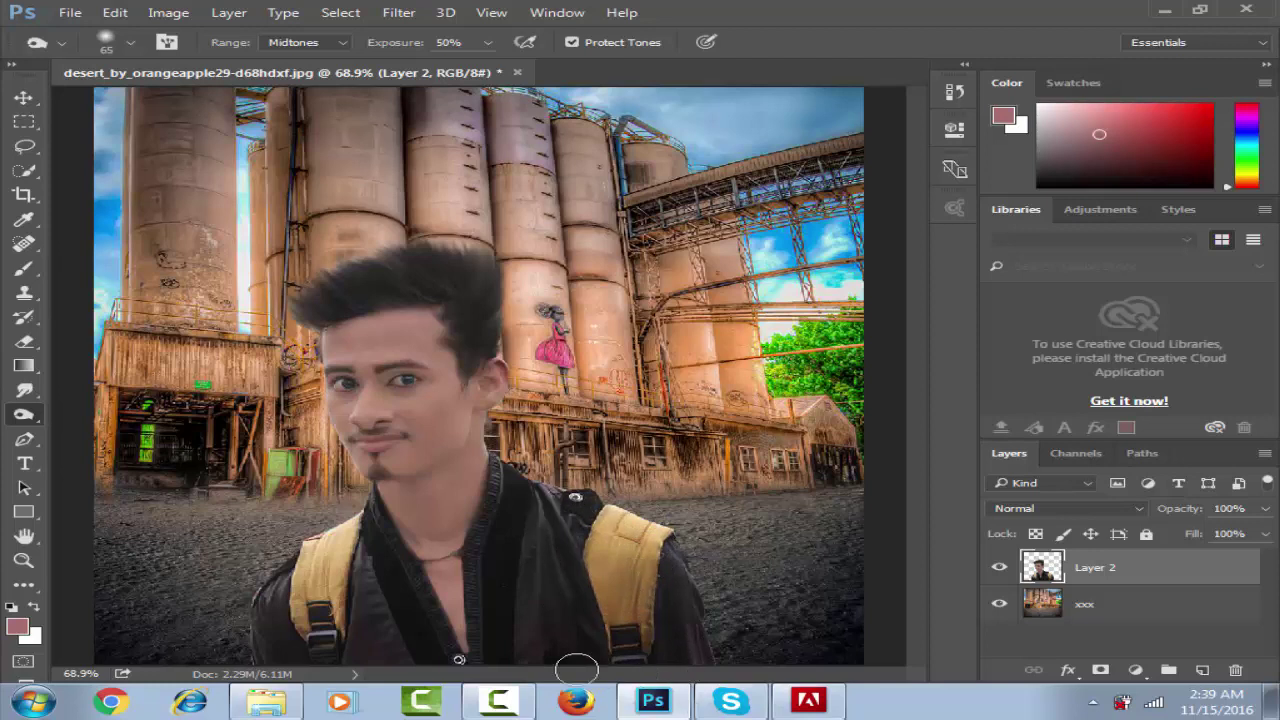
{"action": "mouse_move", "coordinate": [315, 610]}
{"action": "left_mouse_down"}
{"action": "mouse_move", "coordinate": [270, 590]}
{"action": "mouse_move", "coordinate": [320, 551]}
{"action": "mouse_move", "coordinate": [350, 585]}
{"action": "left_mouse_up"}
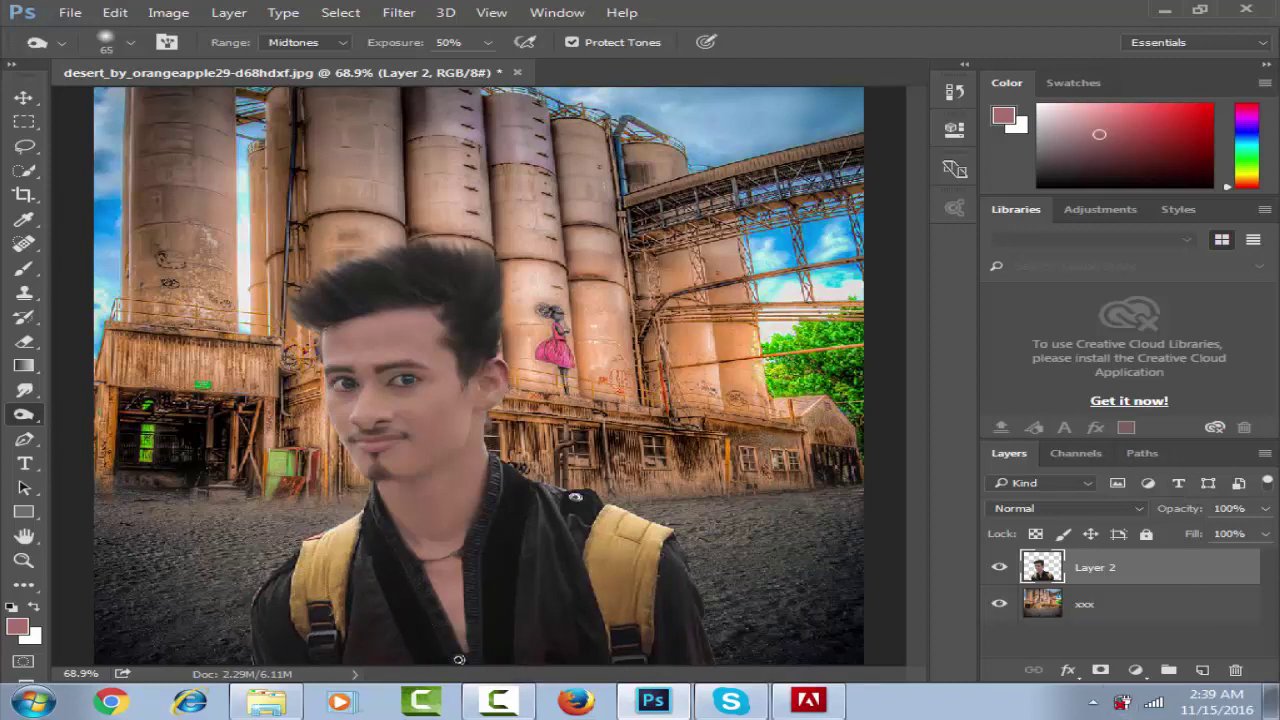
Drag the light-burst image 0c3f4c4f61f00c (1) from Explorer onto the canvas above layer xxx.
{"action": "left_click", "coordinate": [1105, 610]}
{"action": "left_click", "coordinate": [266, 704]}
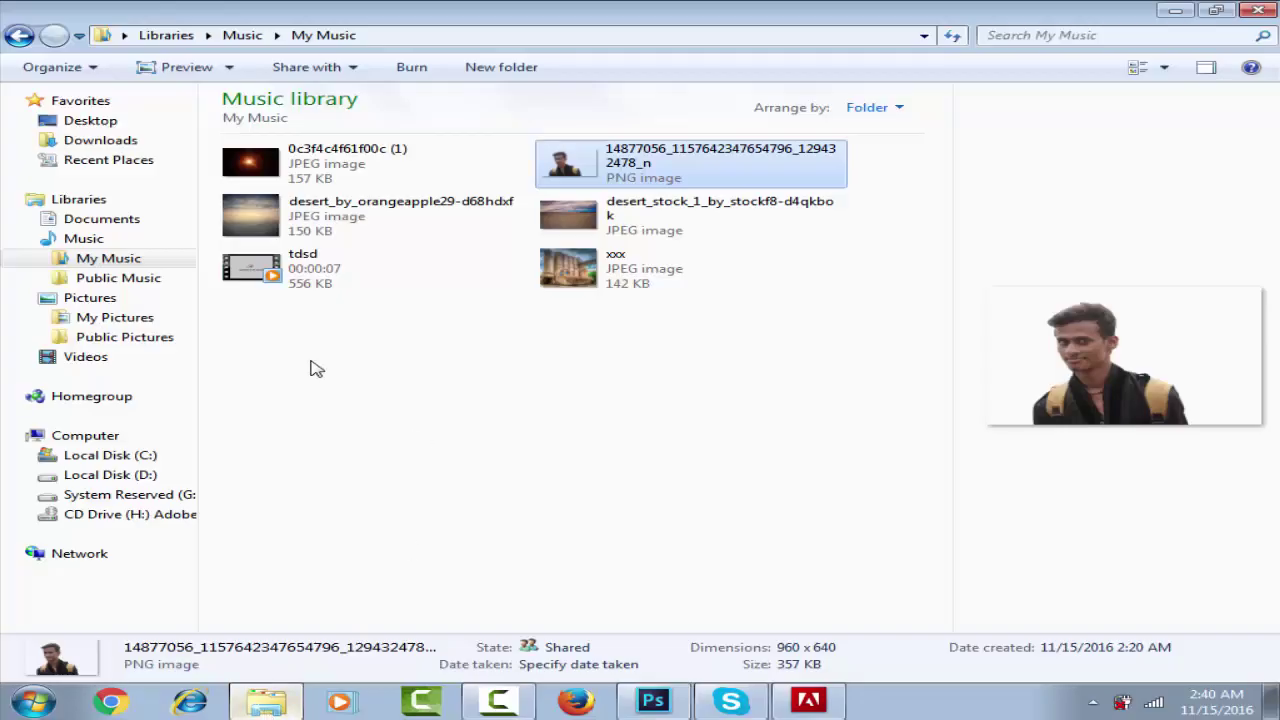
{"action": "mouse_move", "coordinate": [280, 165]}
{"action": "left_mouse_down"}
{"action": "mouse_move", "coordinate": [670, 710]}
{"action": "mouse_move", "coordinate": [565, 507]}
{"action": "left_mouse_up"}
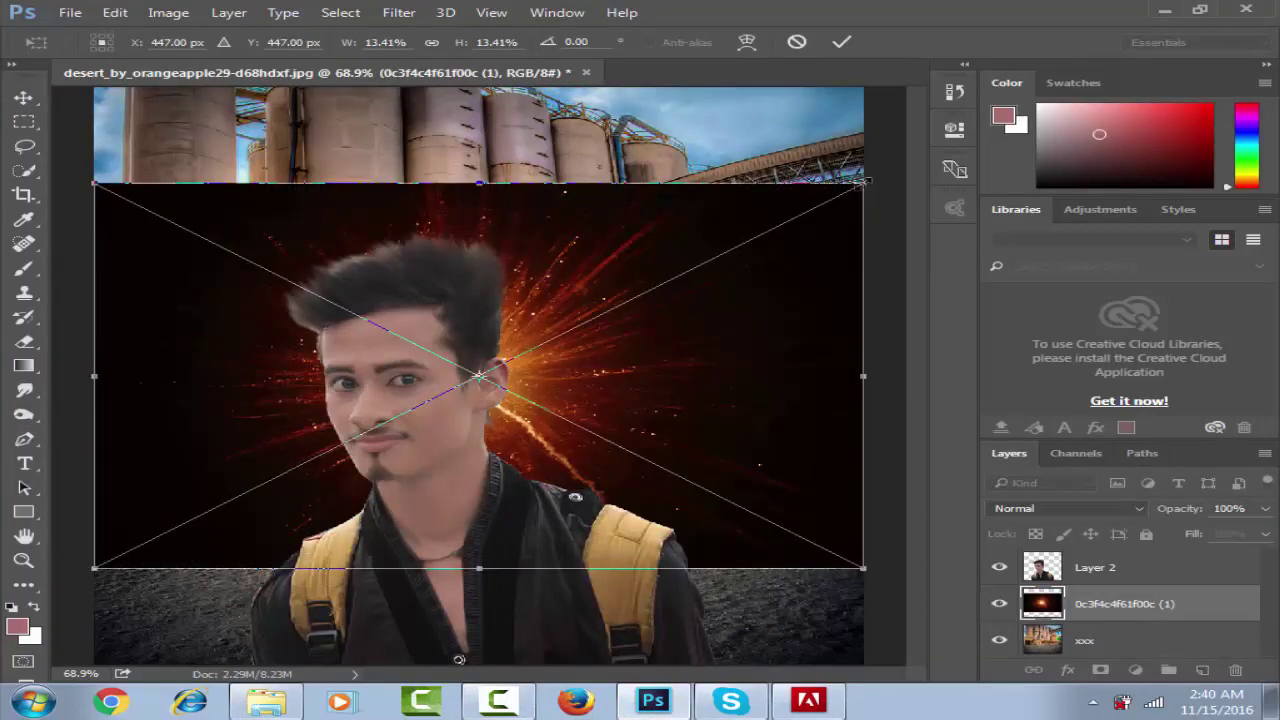
Enlarge and reposition the placed light-burst image, then commit the placement.
{"action": "left_click_drag", "start_coordinate": [863, 183], "coordinate": [1000, 110]}
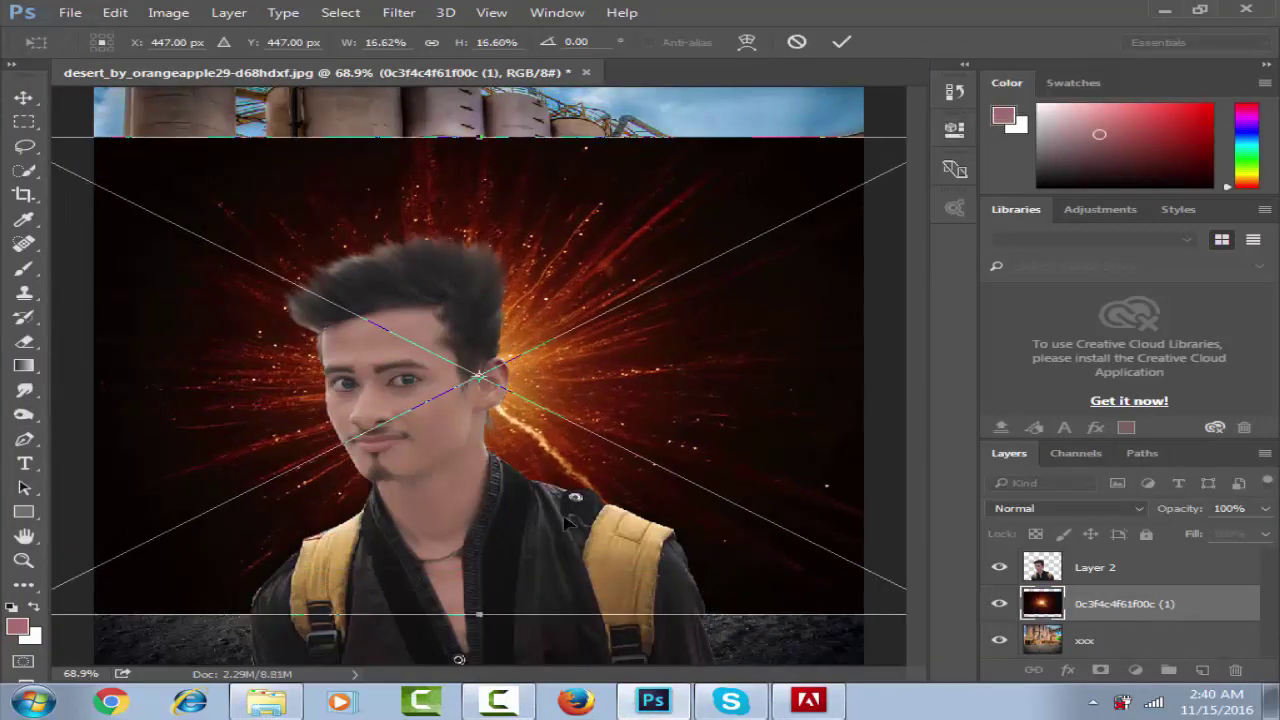
{"action": "left_click_drag", "start_coordinate": [536, 404], "coordinate": [592, 484]}
{"action": "key", "text": "Return"}
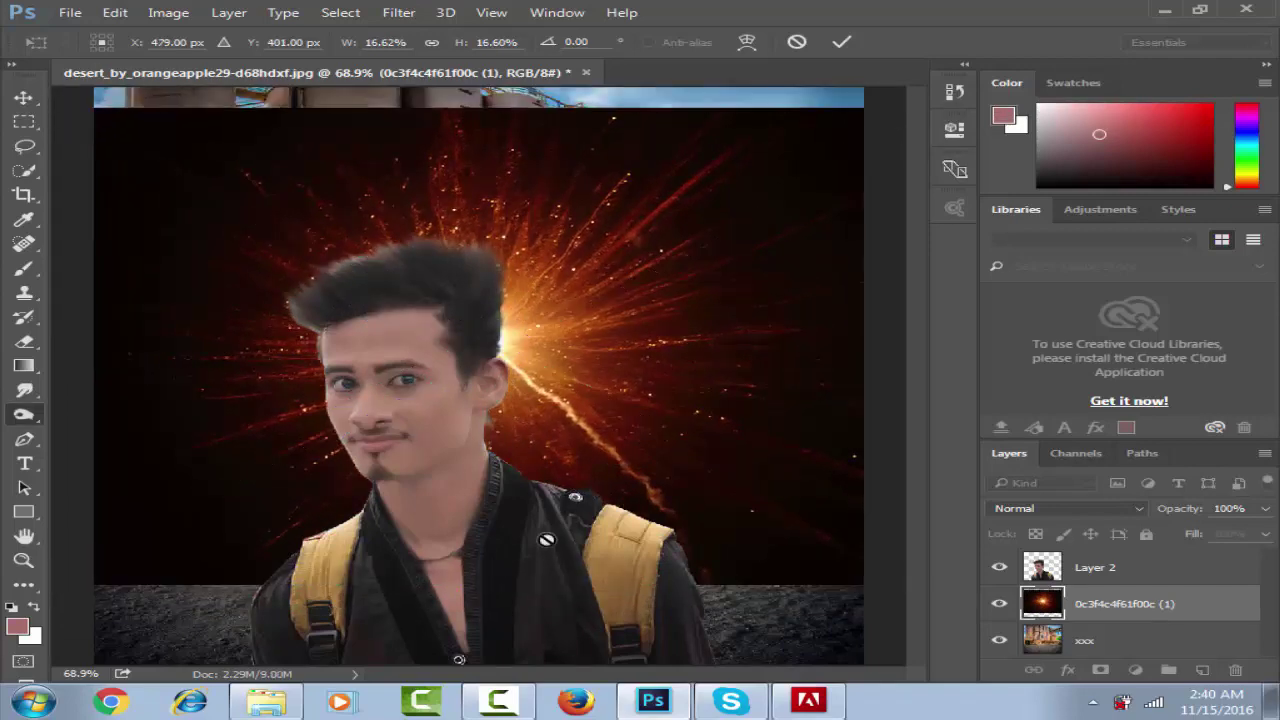
{"action": "key", "text": "o"}
Set the light-burst layer to Screen, rasterize it and move it up-right over the silos.
{"action": "left_click", "coordinate": [1140, 508]}
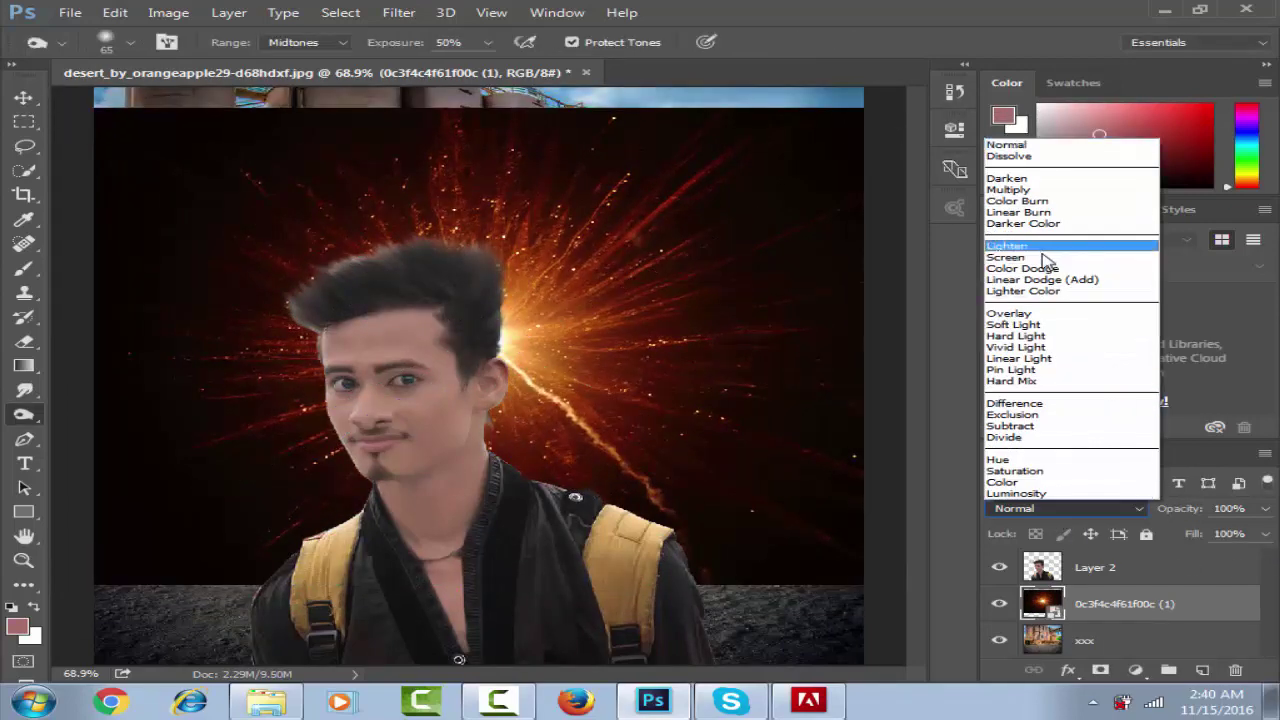
{"action": "left_click", "coordinate": [1041, 266]}
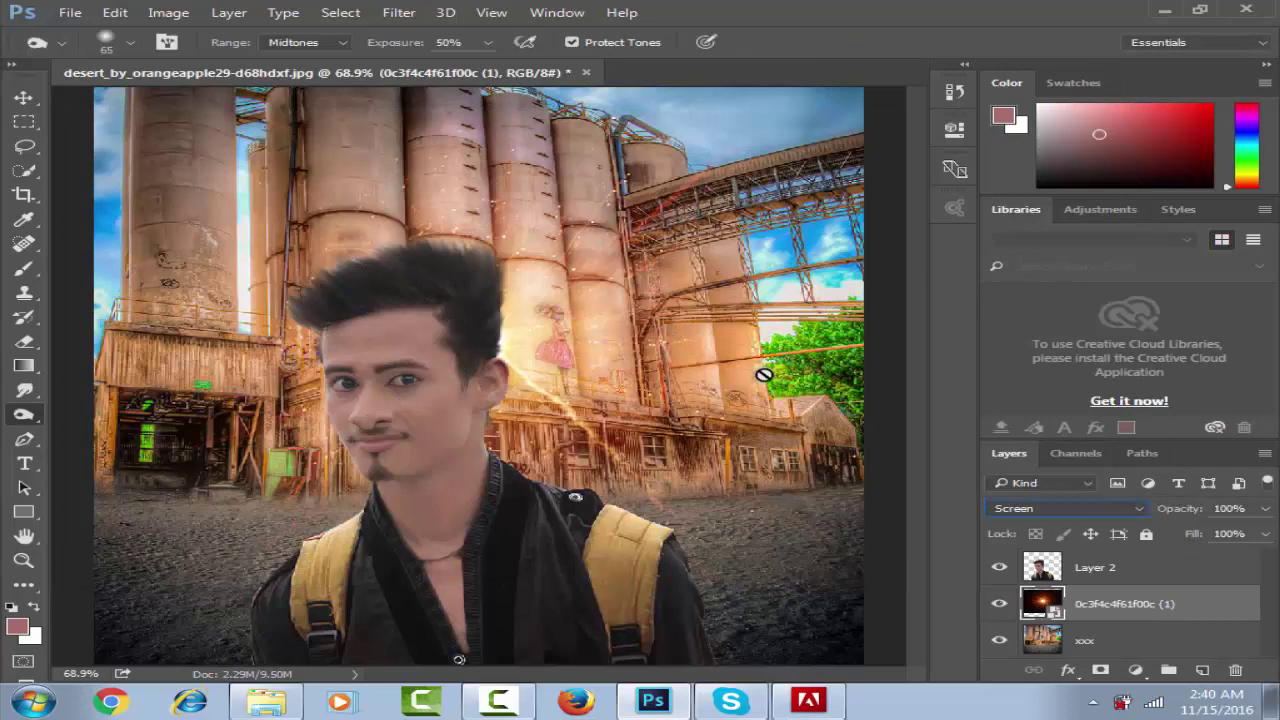
{"action": "left_click", "coordinate": [547, 361]}
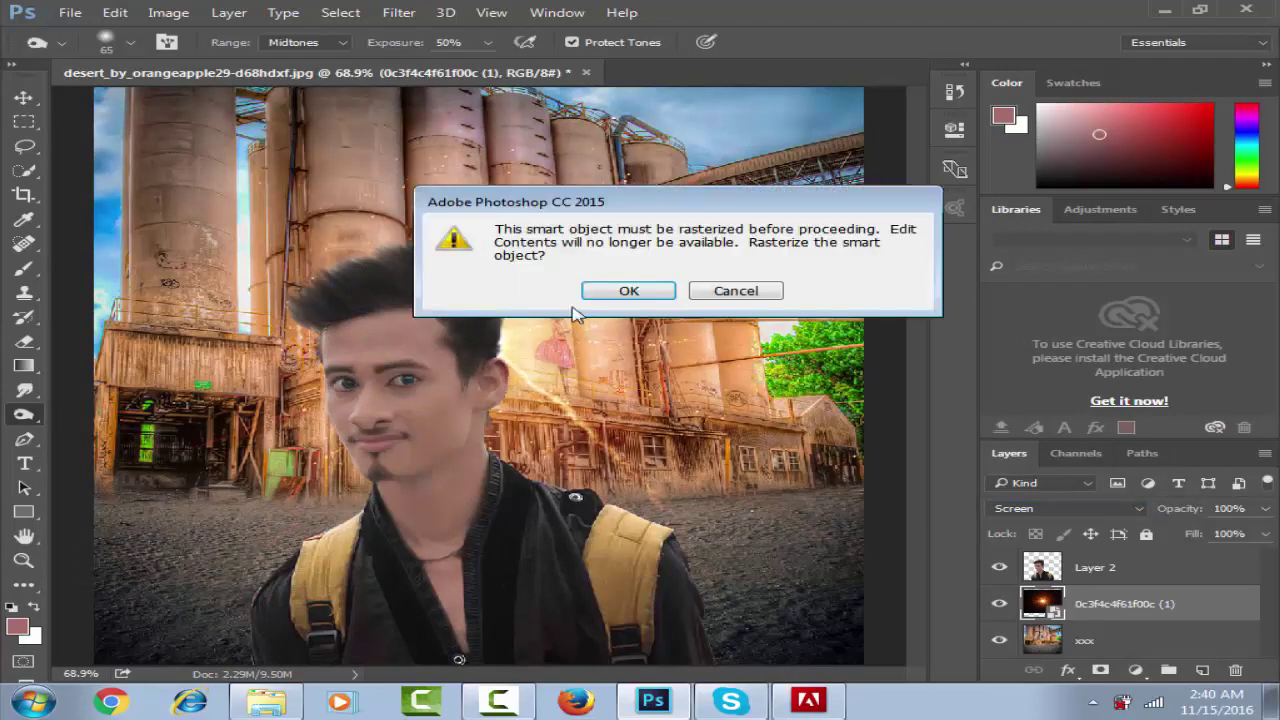
{"action": "left_click", "coordinate": [609, 289]}
{"action": "key", "text": "v"}
{"action": "left_click_drag", "start_coordinate": [553, 373], "coordinate": [600, 316]}
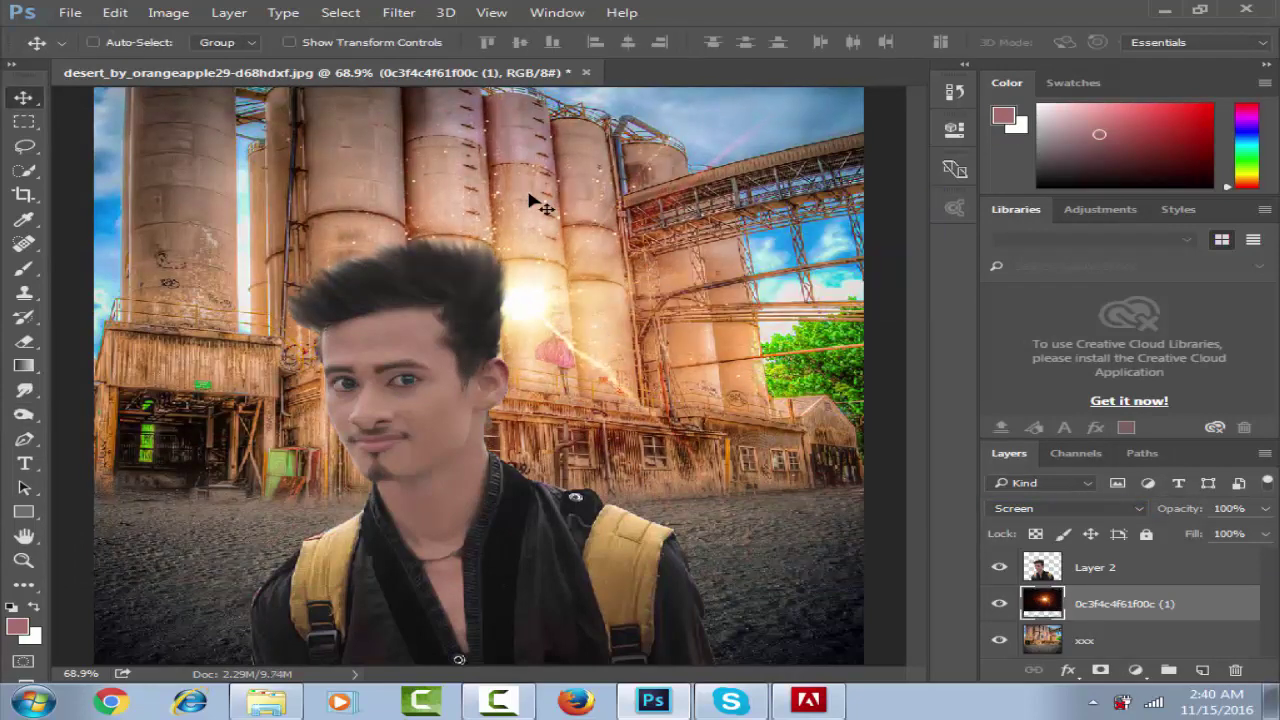
Apply a Gaussian Blur of about 45.6 px to the light burst and nudge the glow.
{"action": "left_click", "coordinate": [399, 12]}
{"action": "mouse_move", "coordinate": [520, 148]}
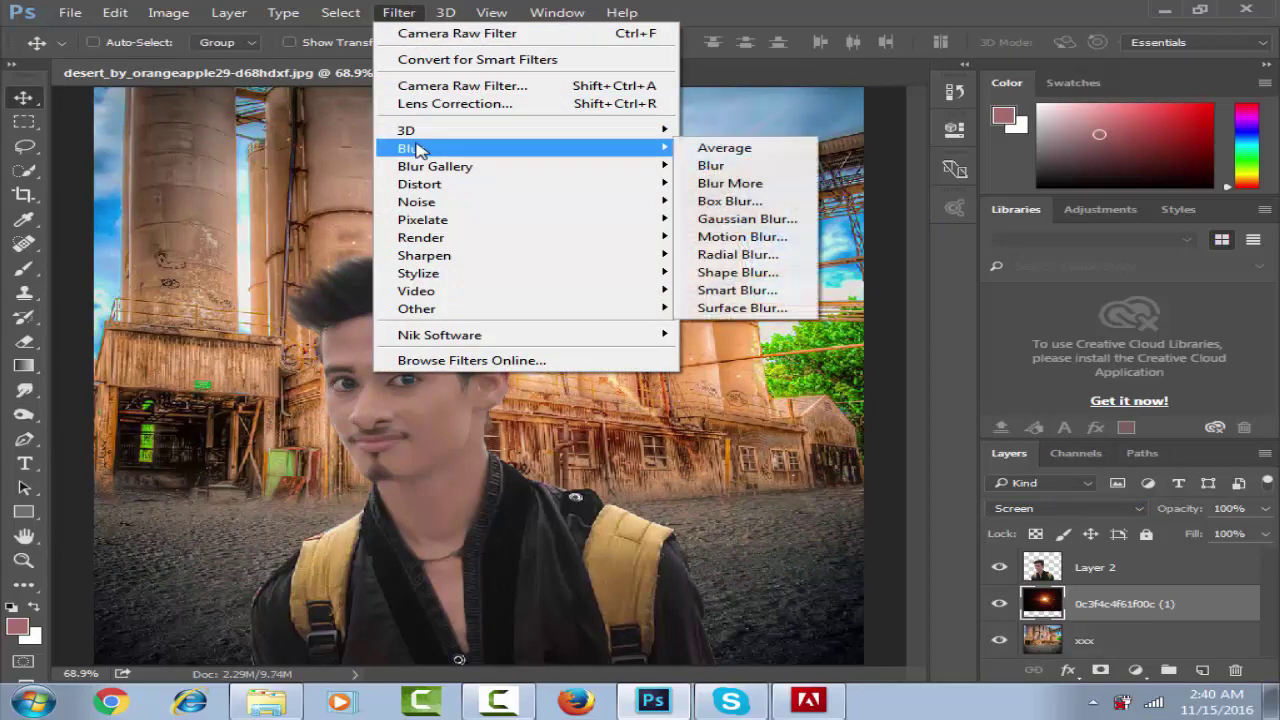
{"action": "left_click", "coordinate": [735, 219]}
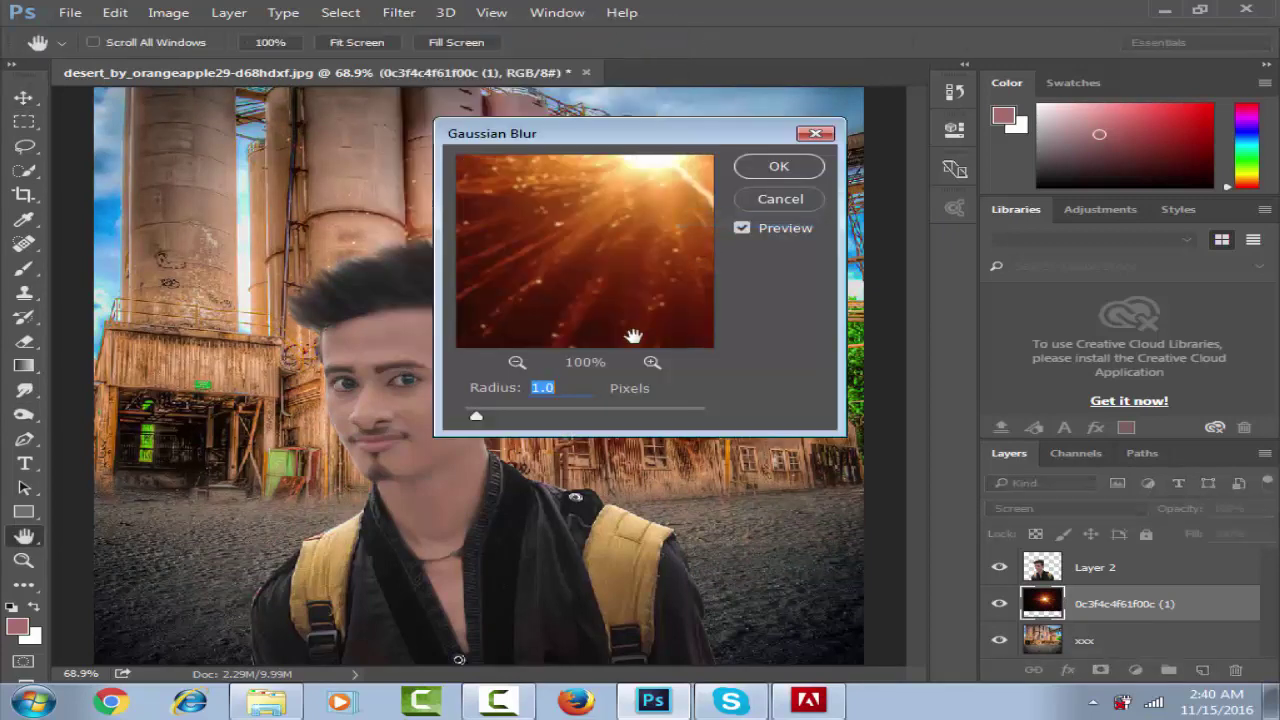
{"action": "left_click_drag", "start_coordinate": [485, 421], "coordinate": [608, 420]}
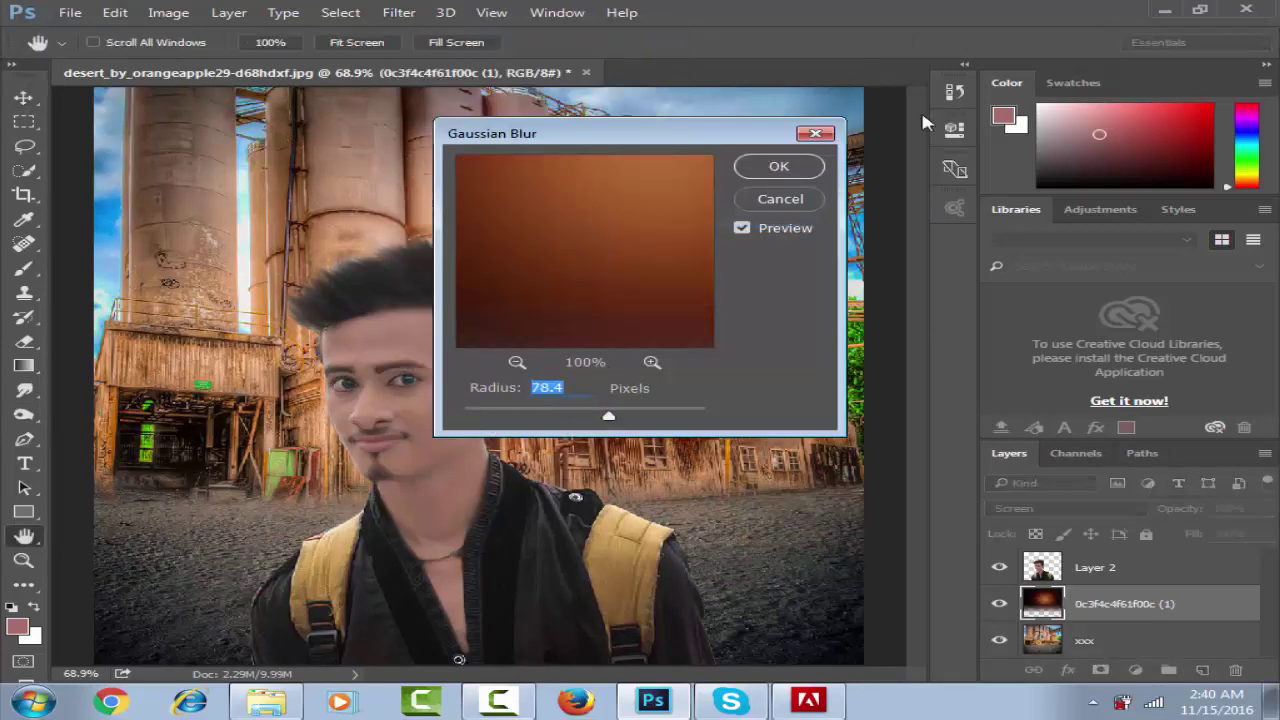
{"action": "left_click_drag", "start_coordinate": [645, 147], "coordinate": [1110, 60]}
{"action": "left_click_drag", "start_coordinate": [1068, 339], "coordinate": [1053, 342]}
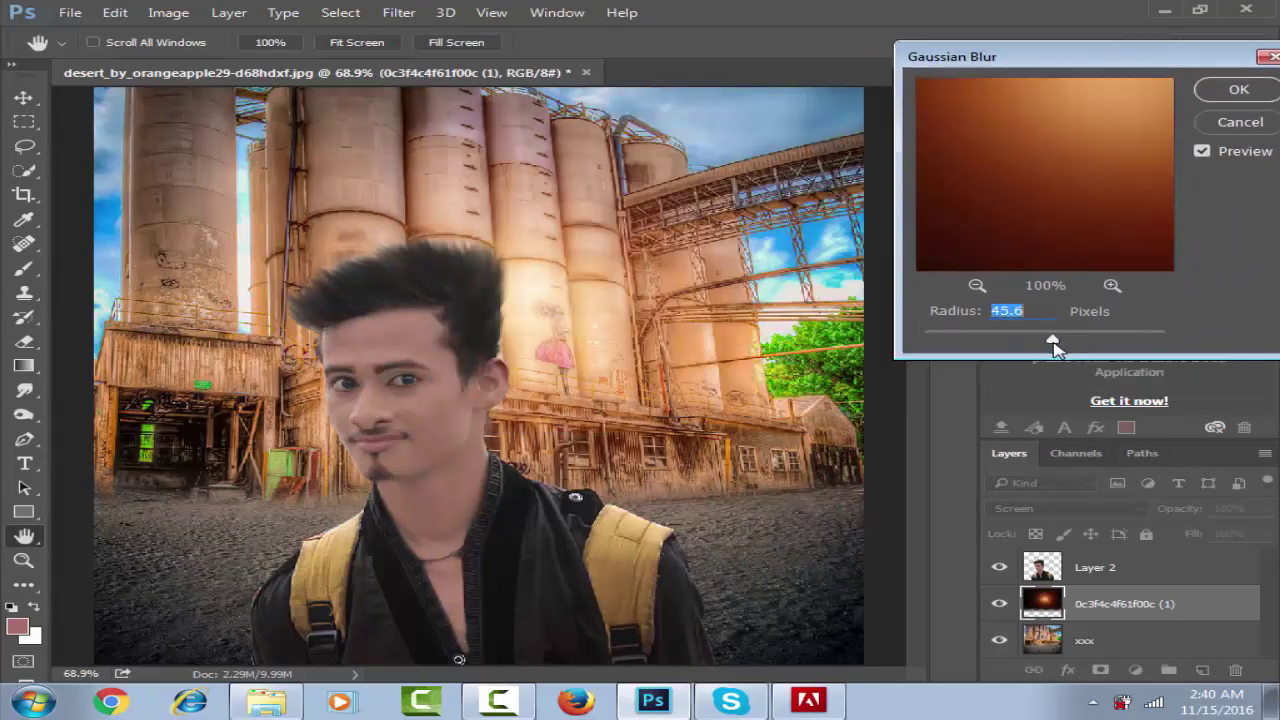
{"action": "left_click", "coordinate": [1237, 90]}
{"action": "key", "text": "v"}
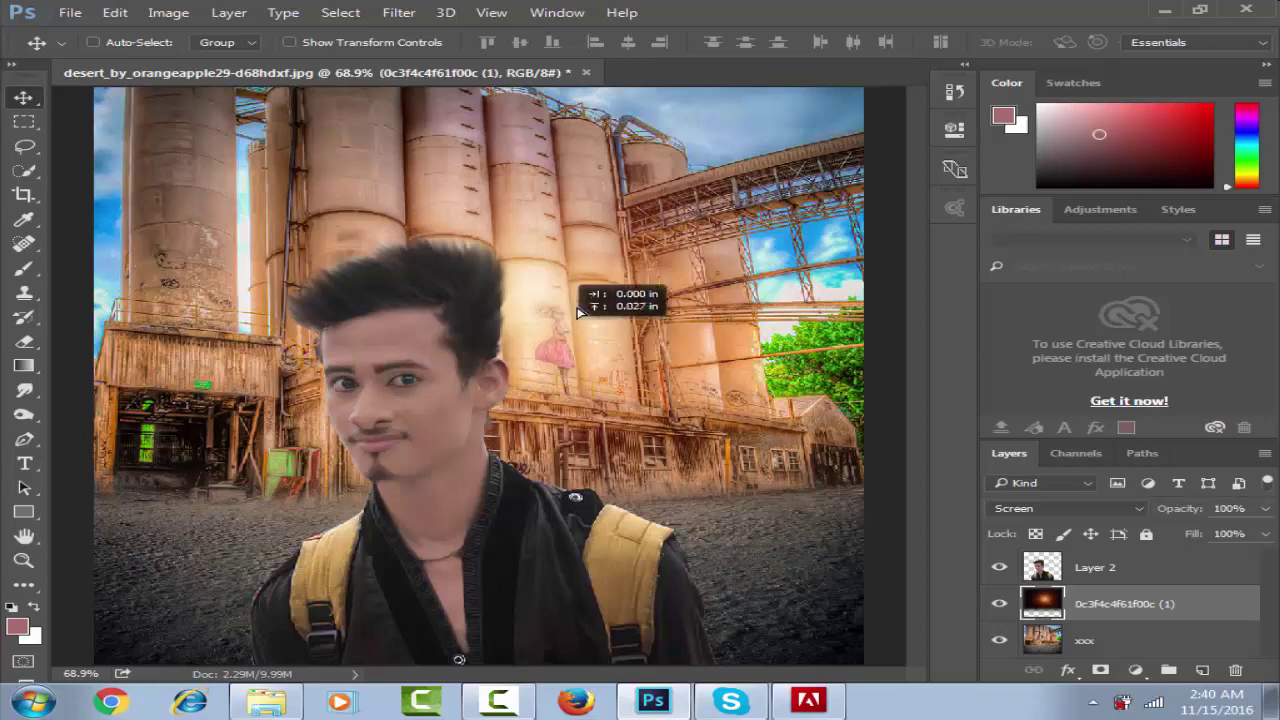
{"action": "left_click_drag", "start_coordinate": [545, 372], "coordinate": [556, 383]}
Scale the glow to about 121%, shift it down-left, then merge all visible layers into one.
{"action": "key", "text": "m"}
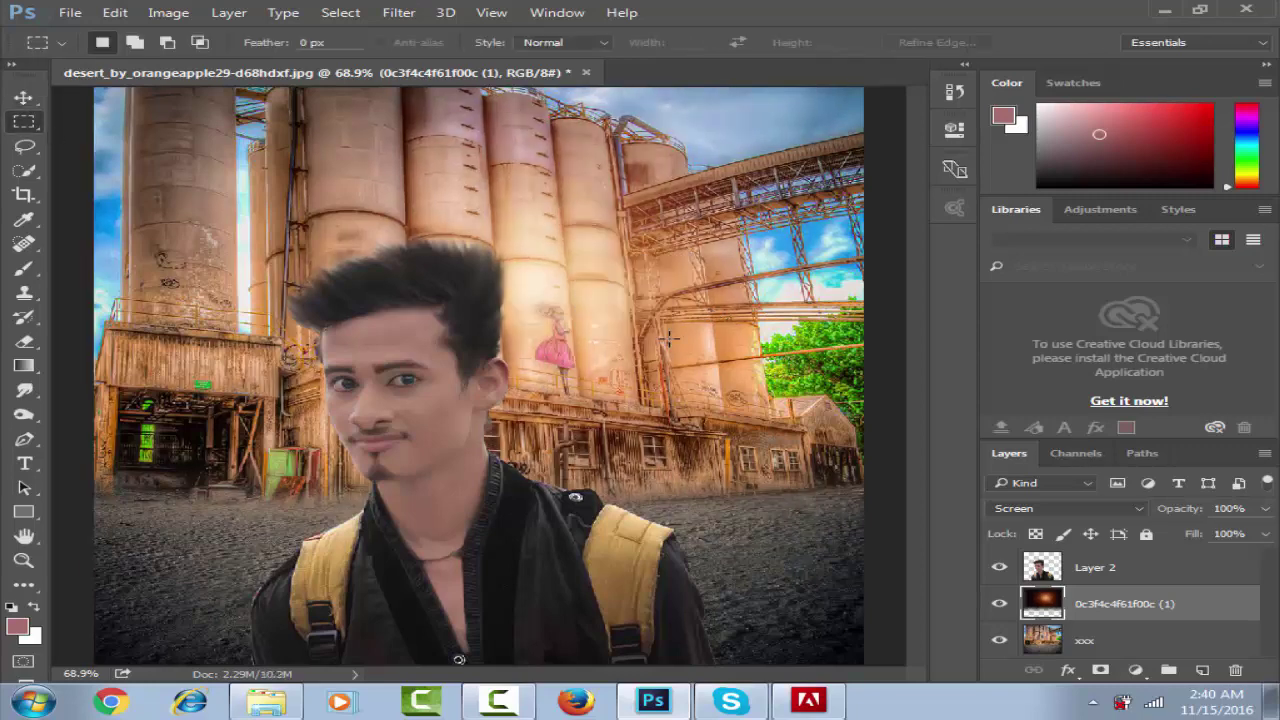
{"action": "right_click", "coordinate": [412, 289]}
{"action": "left_click", "coordinate": [591, 477]}
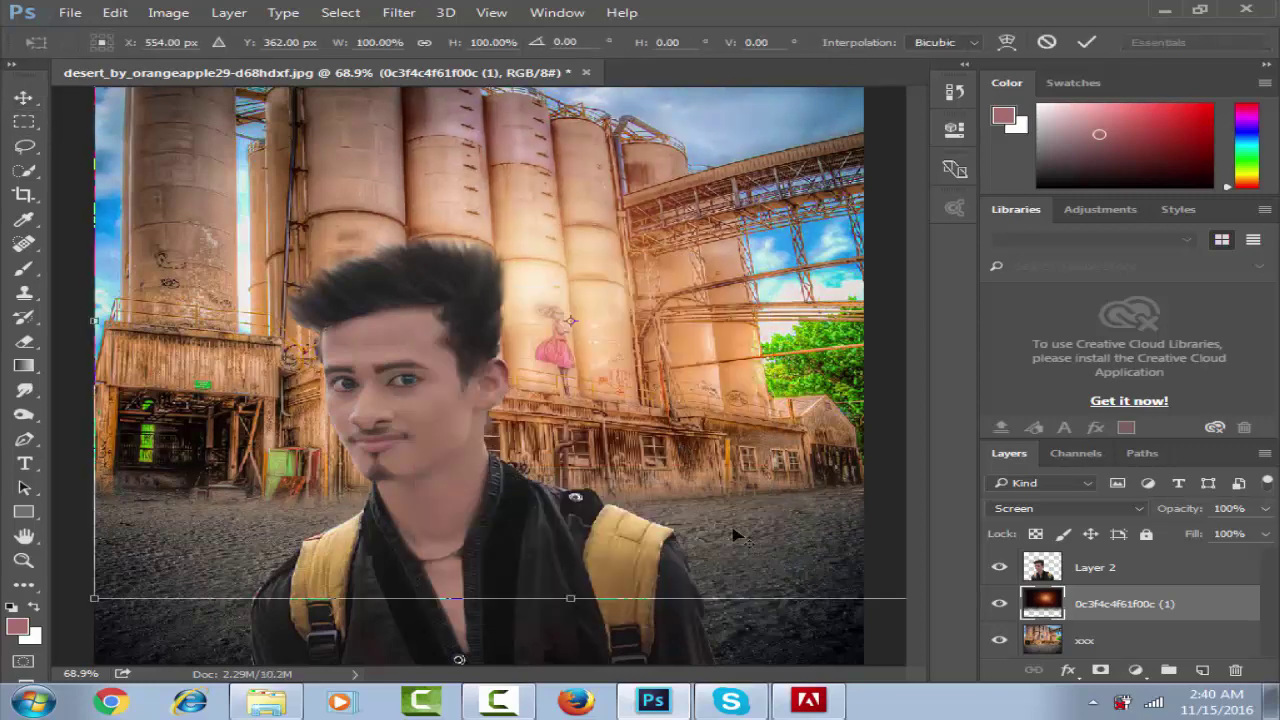
{"action": "left_click_drag", "start_coordinate": [95, 598], "coordinate": [50, 630]}
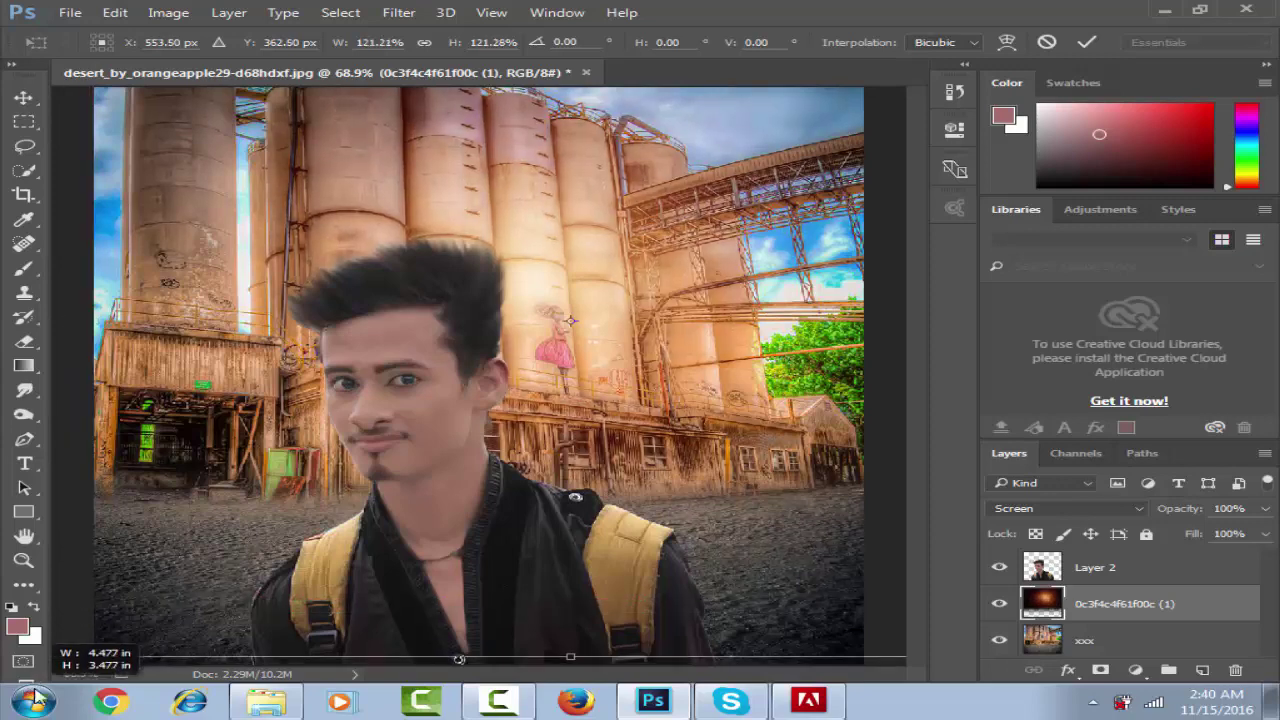
{"action": "left_click_drag", "start_coordinate": [379, 453], "coordinate": [365, 500]}
{"action": "key", "text": "Return"}
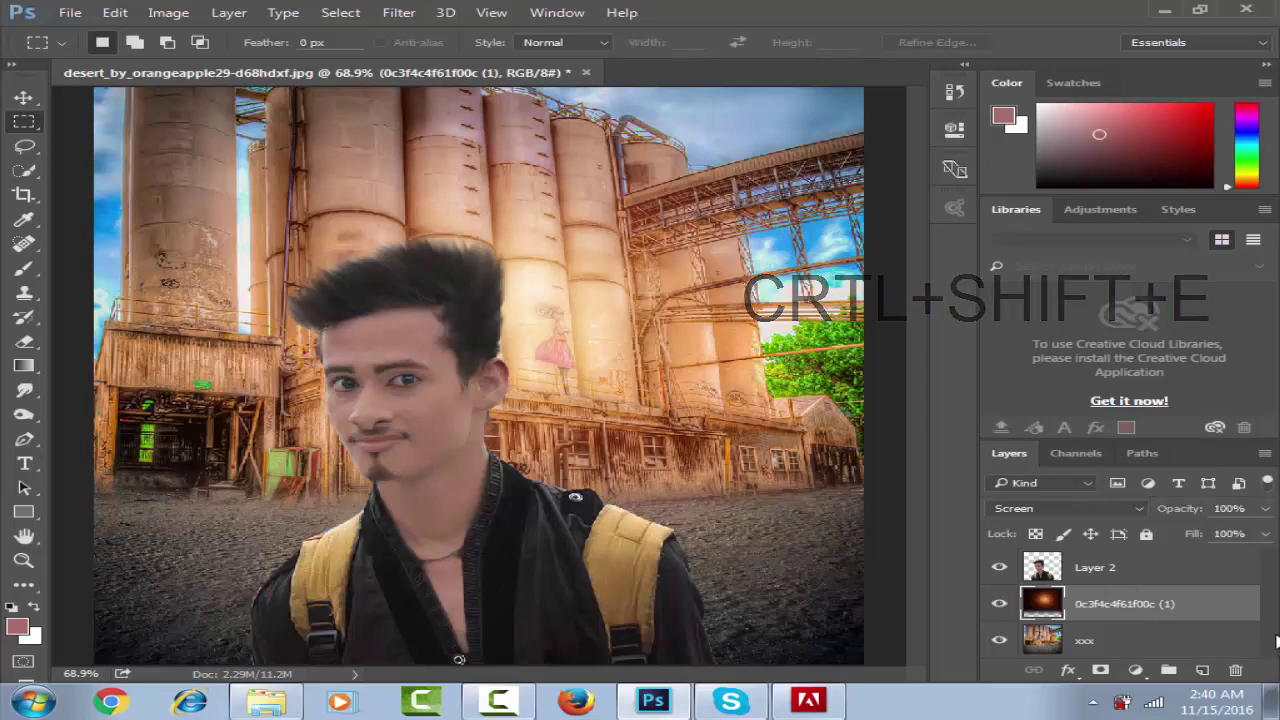
{"action": "key", "text": "ctrl+shift+e"}
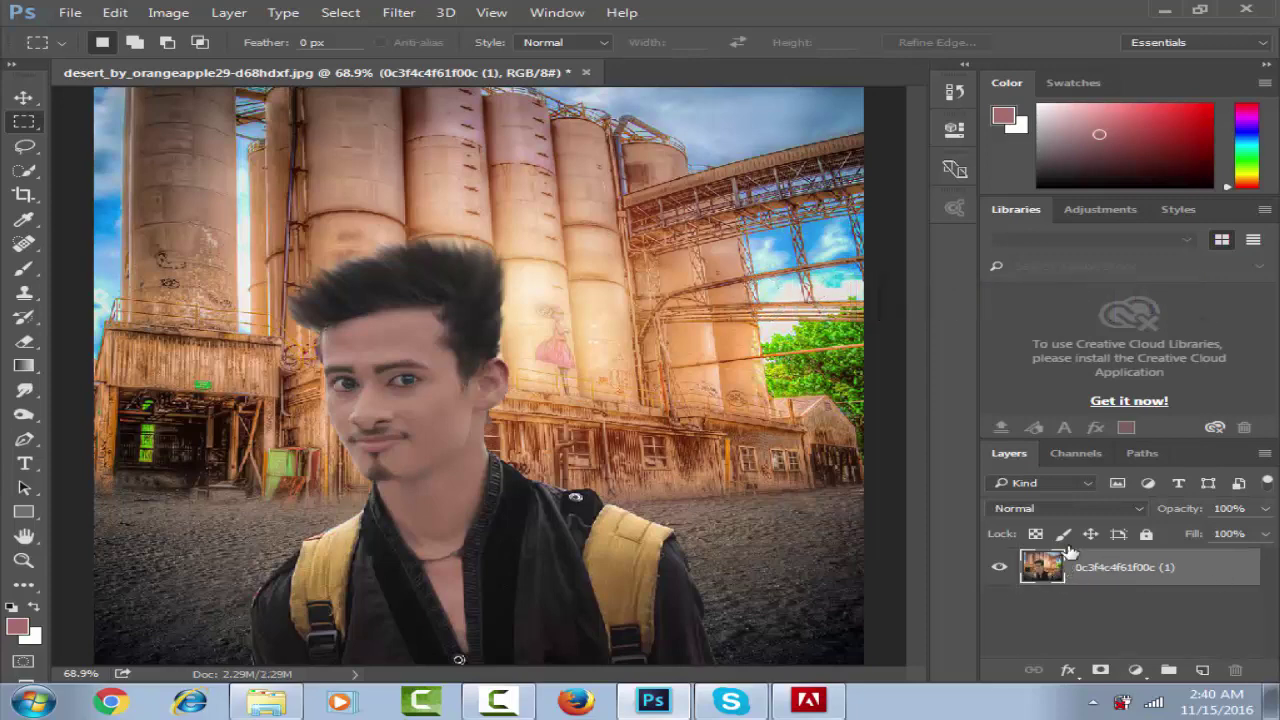
Open the Camera Raw Filter and raise Clarity and Vibrance.
{"action": "left_click", "coordinate": [398, 12]}
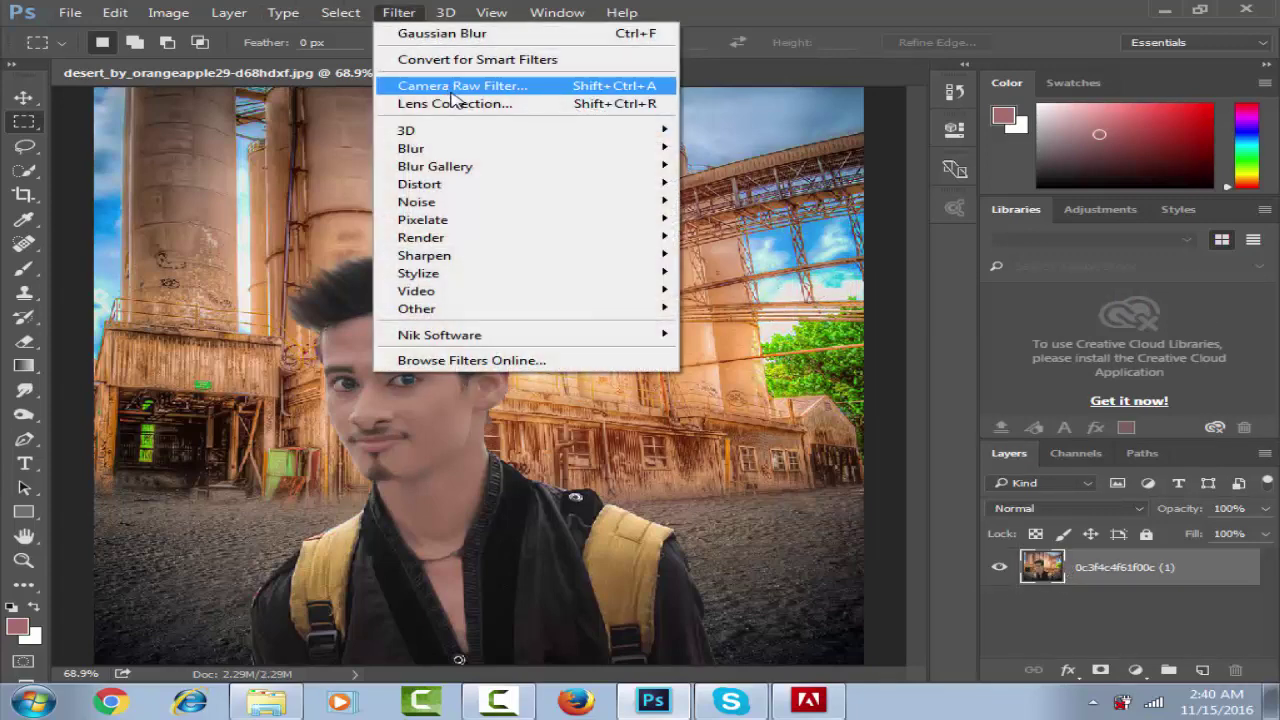
{"action": "left_click", "coordinate": [555, 88]}
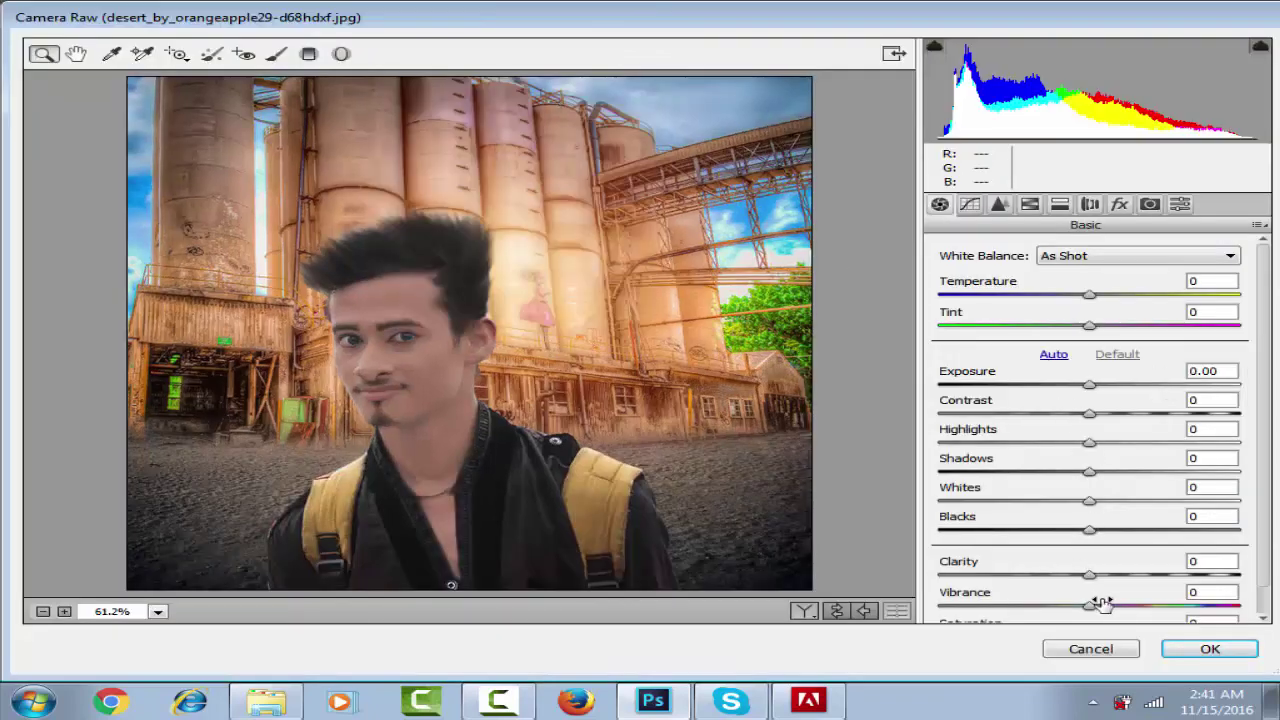
{"action": "mouse_move", "coordinate": [1089, 575]}
{"action": "left_mouse_down"}
{"action": "mouse_move", "coordinate": [1190, 577]}
{"action": "mouse_move", "coordinate": [1152, 577]}
{"action": "left_mouse_up"}
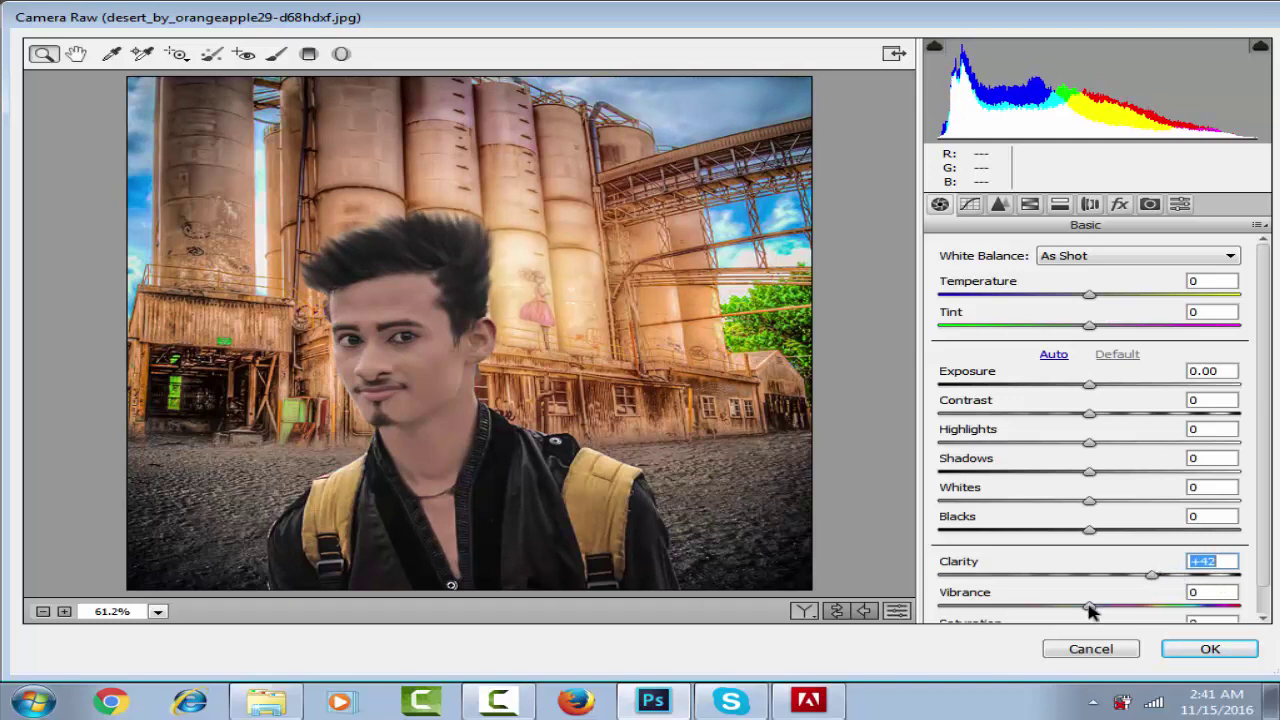
{"action": "left_click_drag", "start_coordinate": [1089, 607], "coordinate": [1112, 607]}
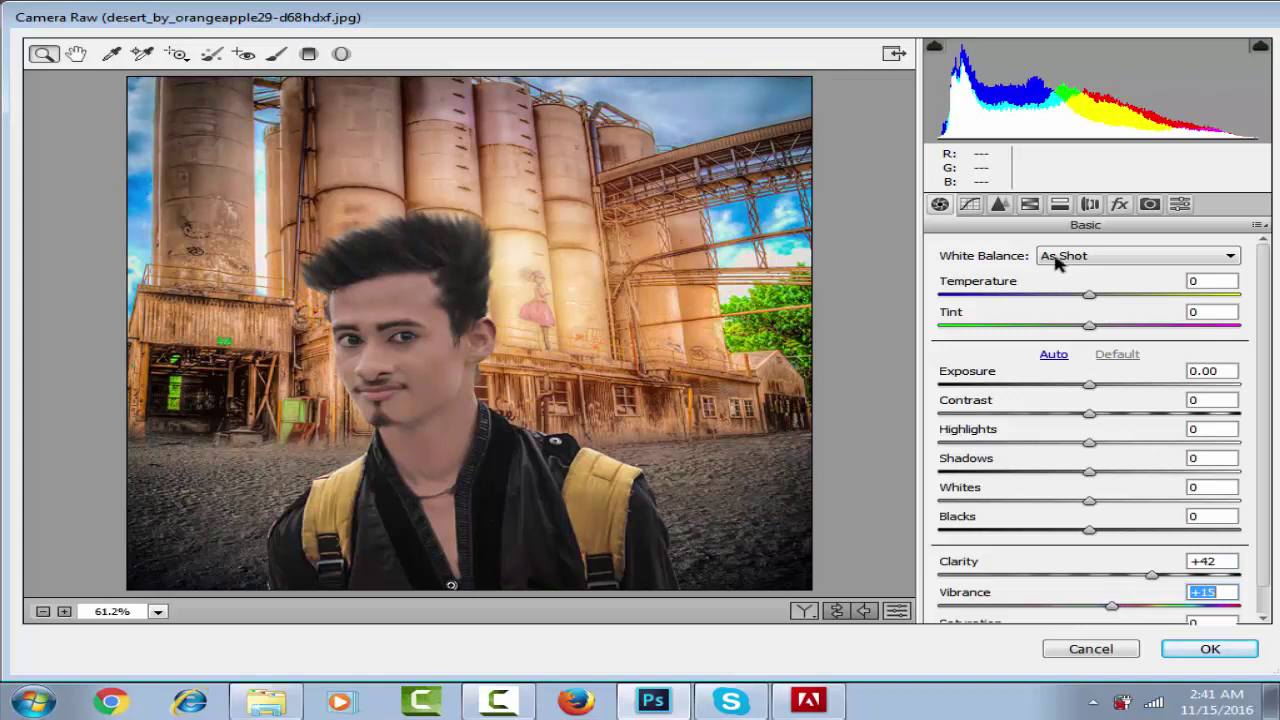
Darken the Yellows luminance, raise Yellows saturation to +49, and apply the filter.
{"action": "left_click", "coordinate": [1060, 206]}
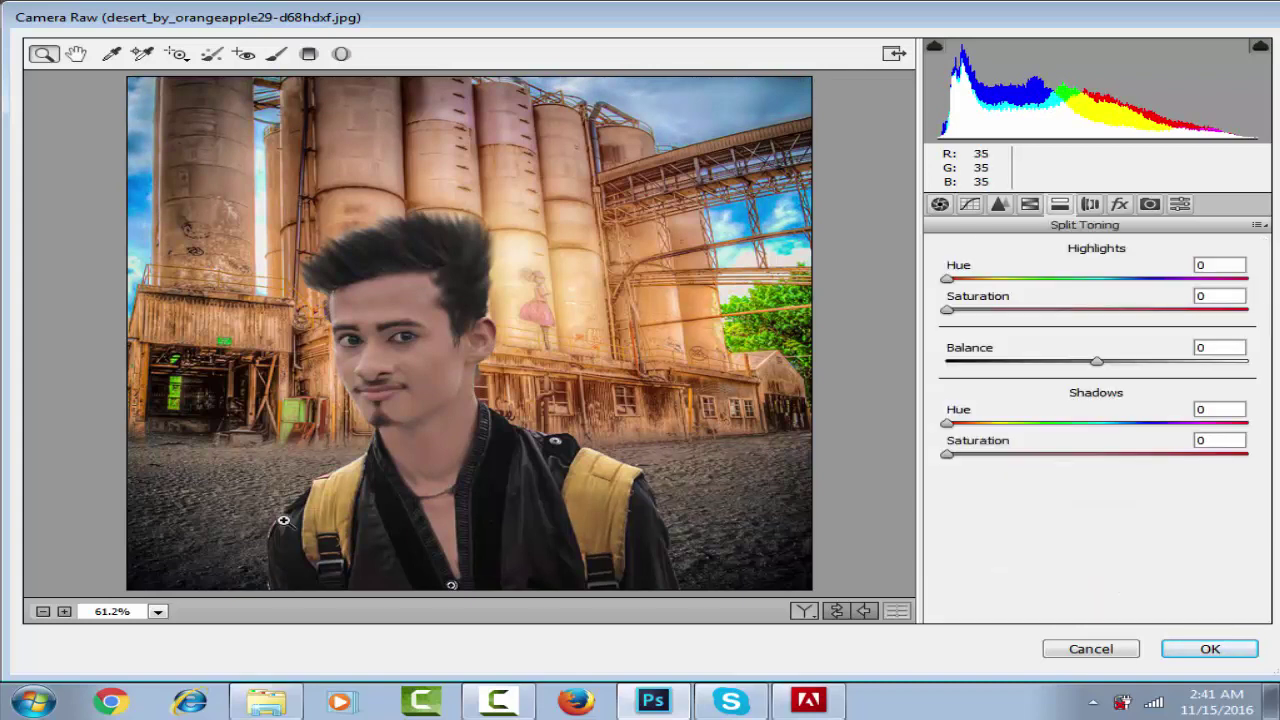
{"action": "left_click", "coordinate": [1031, 207]}
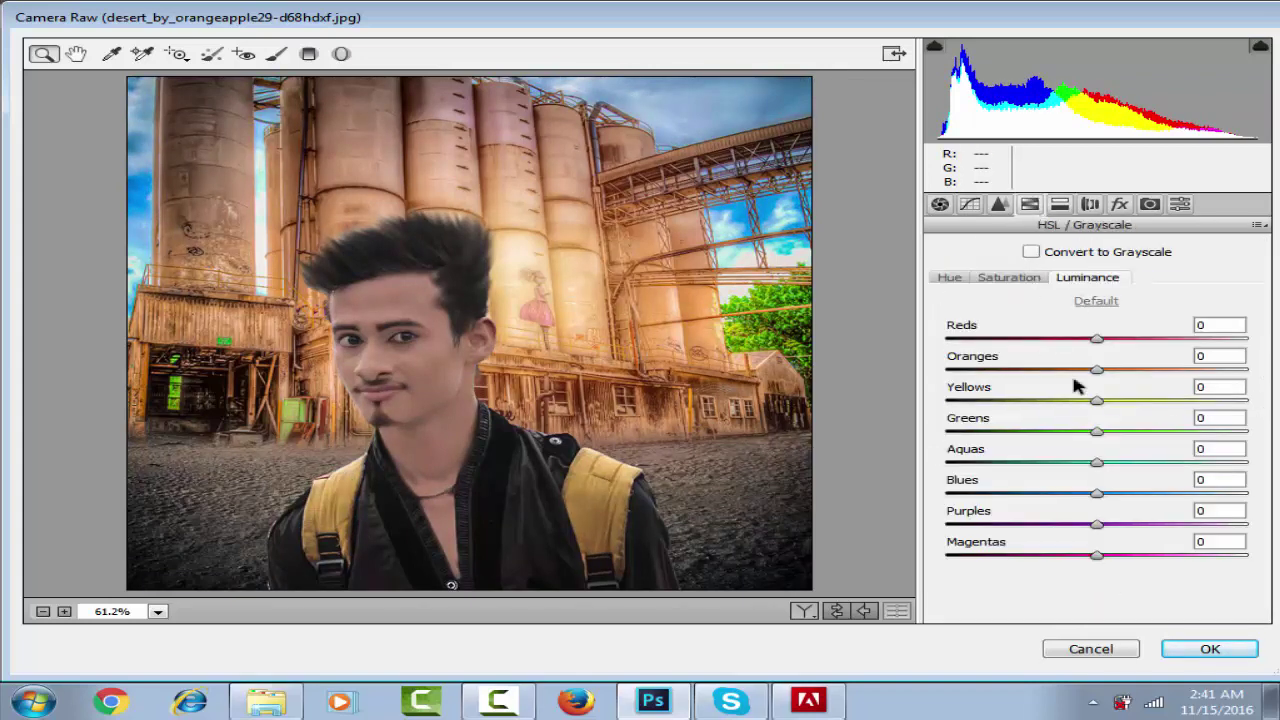
{"action": "mouse_move", "coordinate": [1096, 400]}
{"action": "left_mouse_down"}
{"action": "mouse_move", "coordinate": [1037, 410]}
{"action": "mouse_move", "coordinate": [1087, 410]}
{"action": "left_mouse_up"}
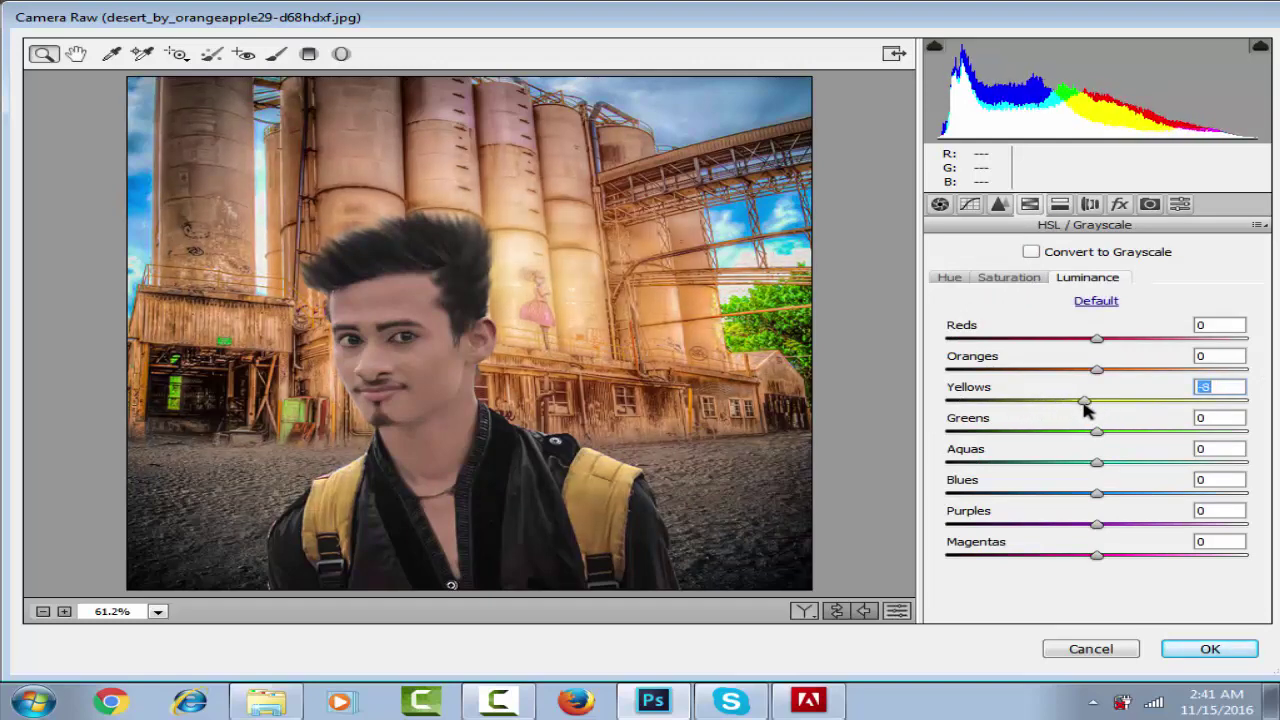
{"action": "left_click", "coordinate": [1010, 279]}
{"action": "left_click_drag", "start_coordinate": [1097, 400], "coordinate": [1172, 400]}
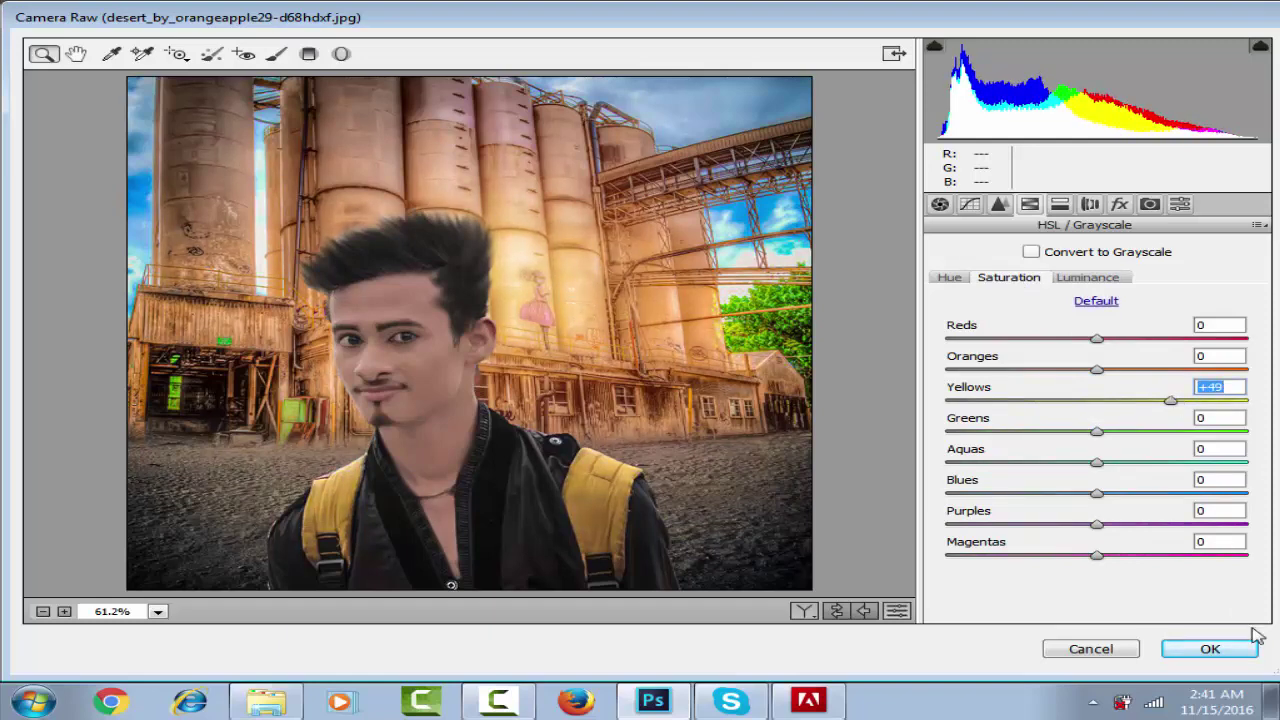
{"action": "left_click", "coordinate": [1222, 656]}
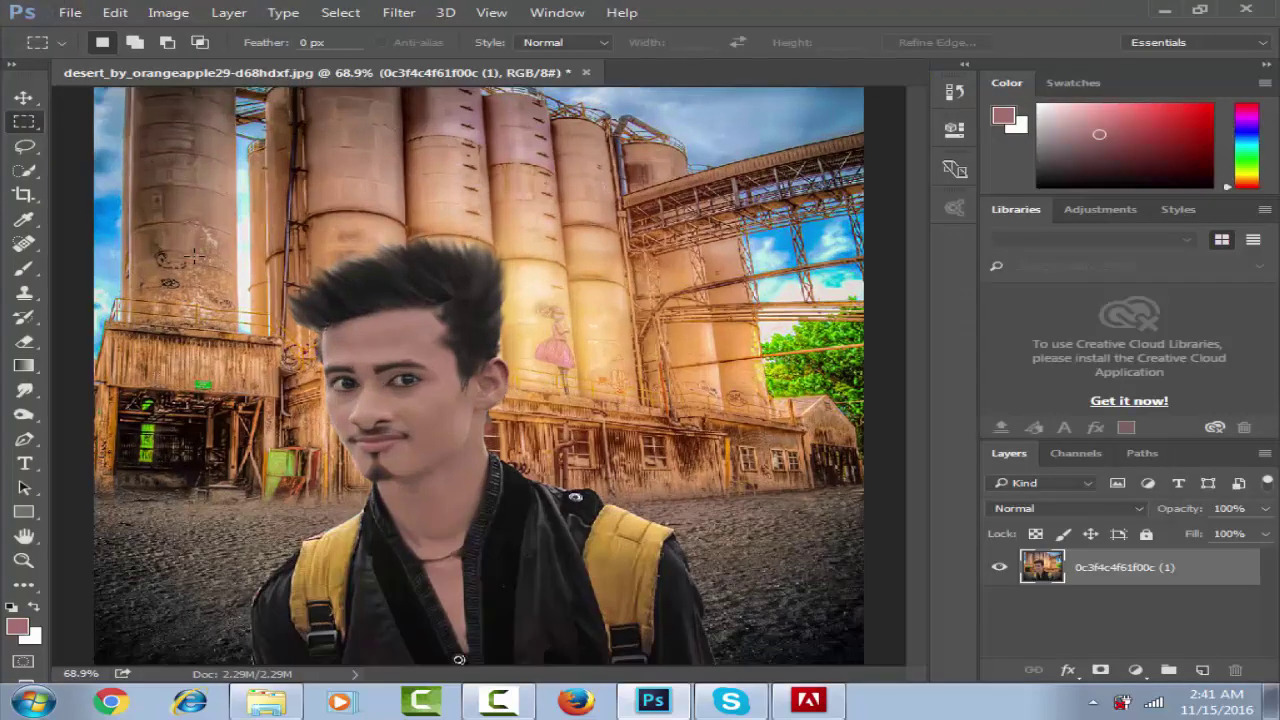
{"action": "key", "text": "z"}
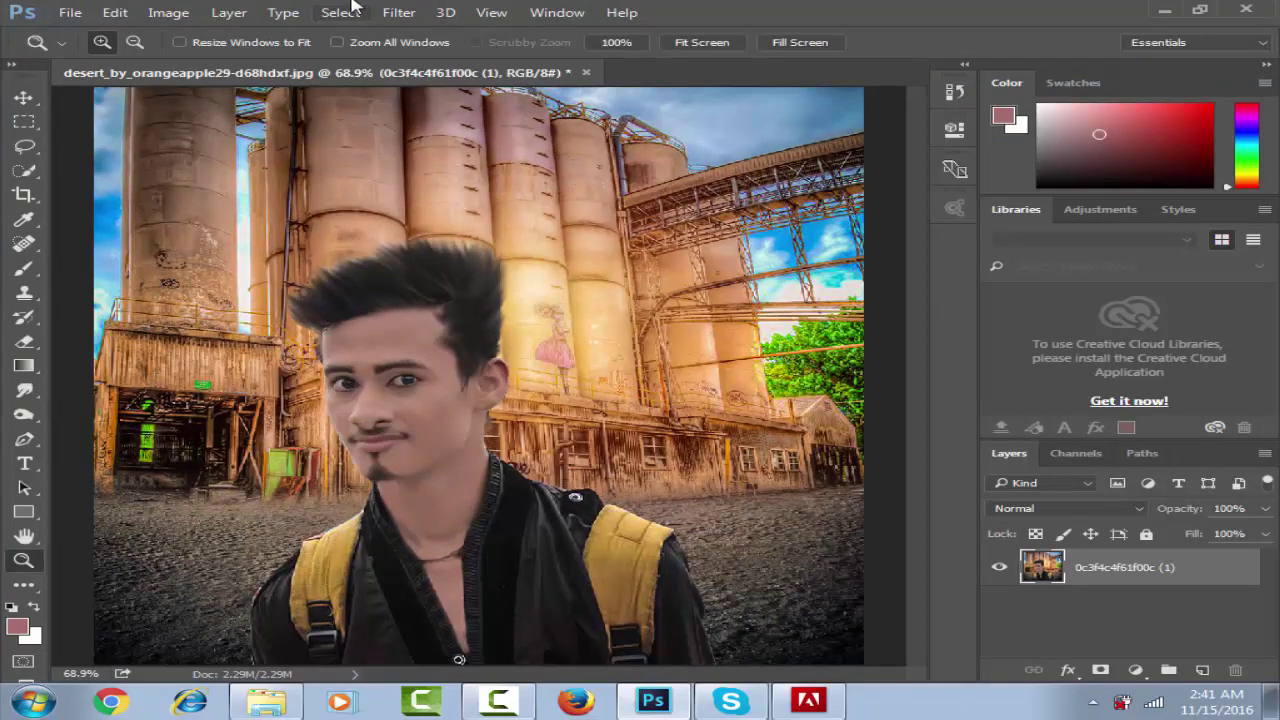
{"action": "left_click", "coordinate": [395, 440]}
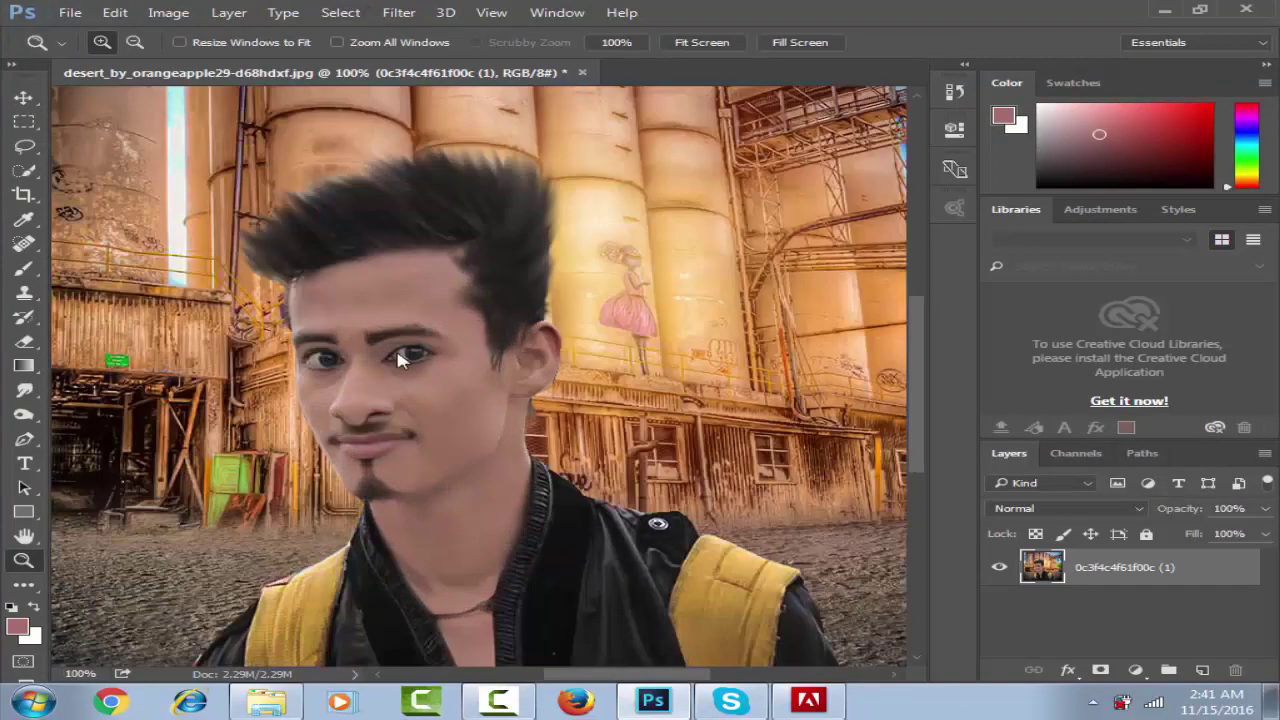
{"action": "right_click", "coordinate": [398, 360]}
{"action": "left_click", "coordinate": [425, 366]}
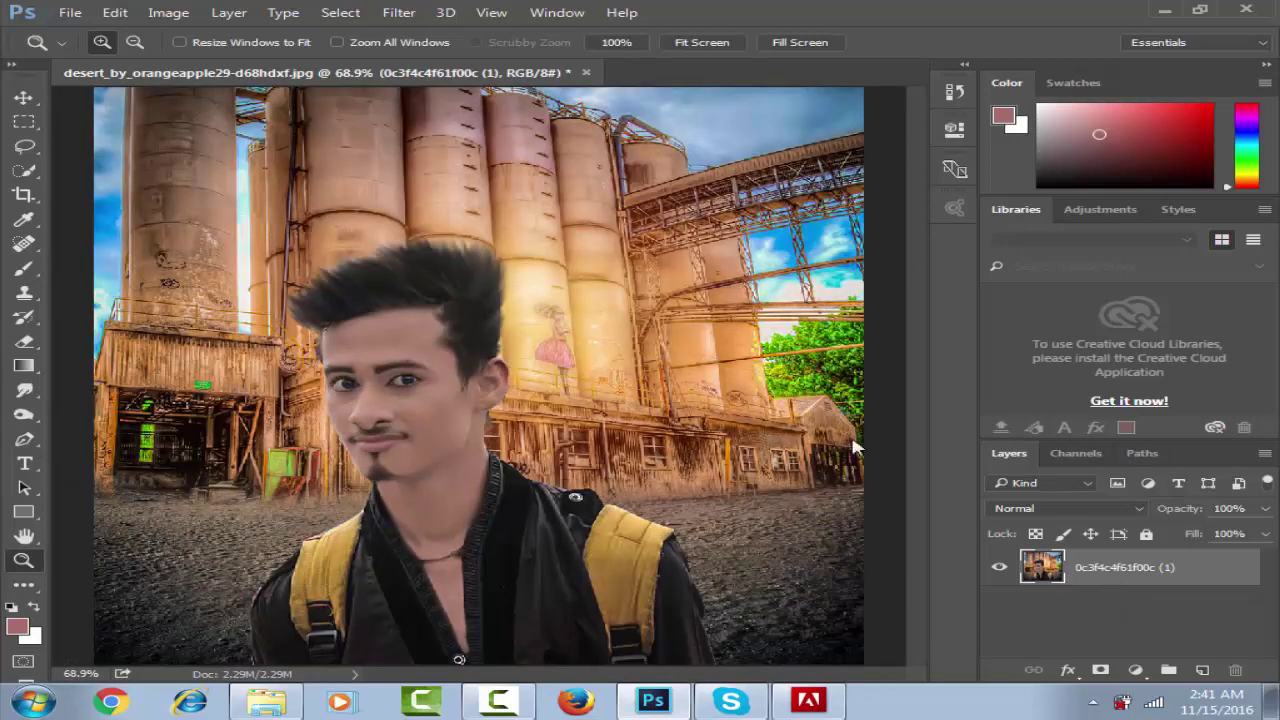
{"action": "left_click", "coordinate": [402, 376]}
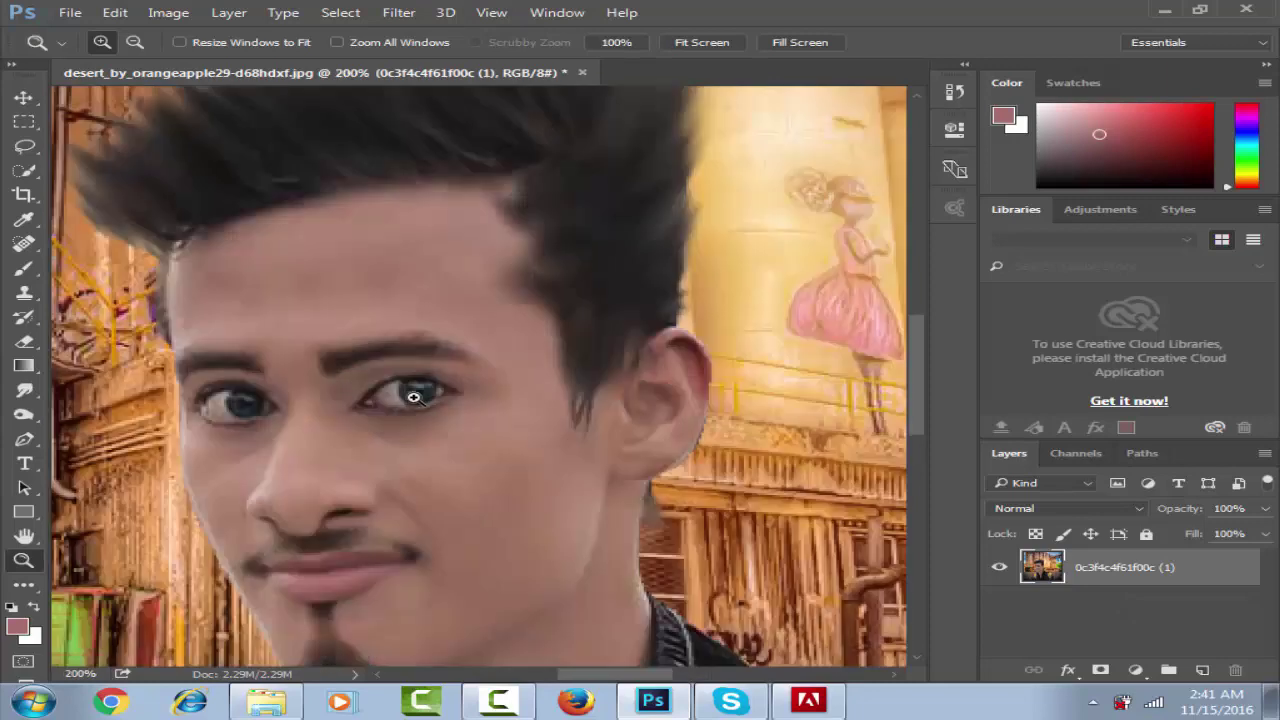
{"action": "right_click", "coordinate": [476, 350]}
{"action": "left_click", "coordinate": [520, 353]}
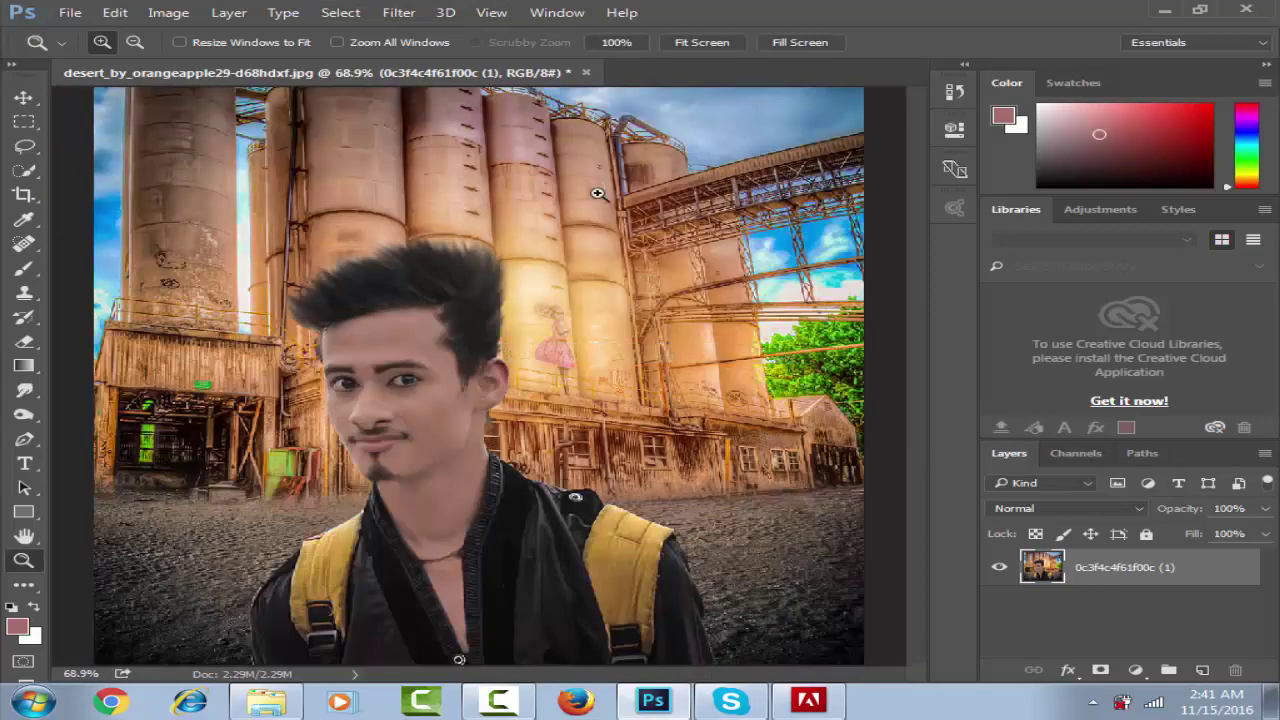
{"action": "left_click", "coordinate": [398, 12]}
{"action": "mouse_move", "coordinate": [440, 335]}
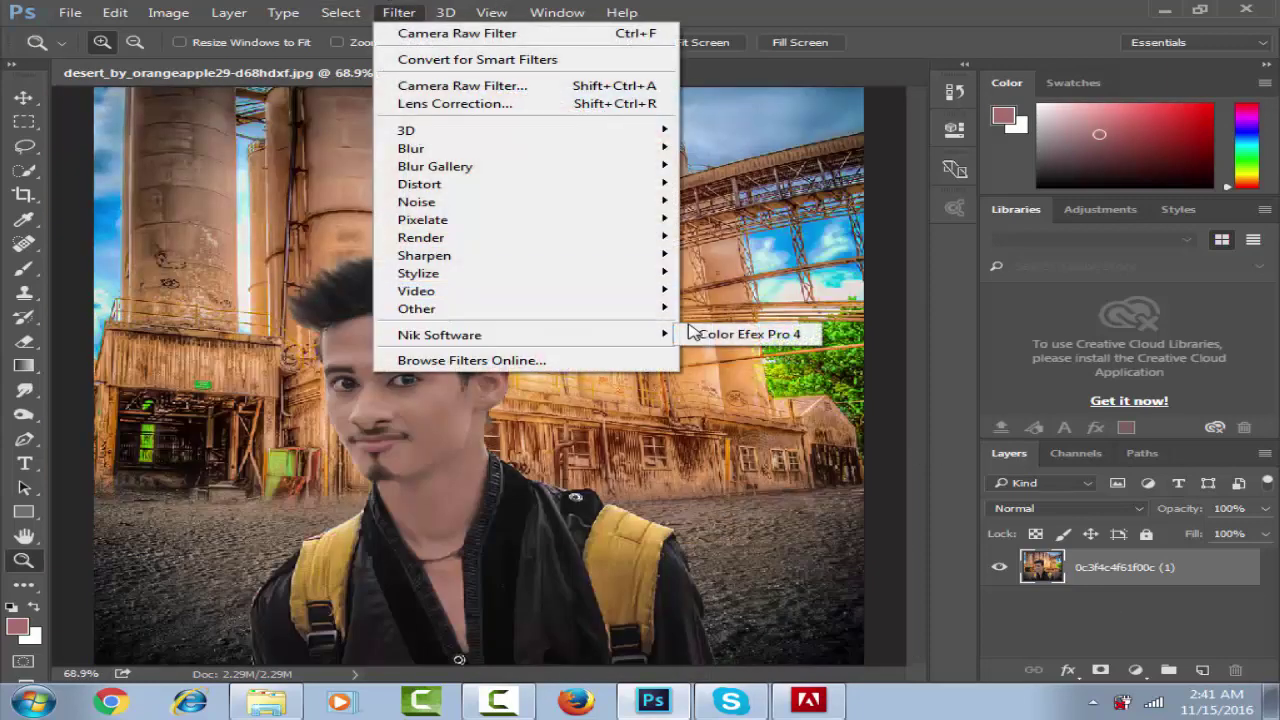
{"action": "left_click", "coordinate": [710, 334]}
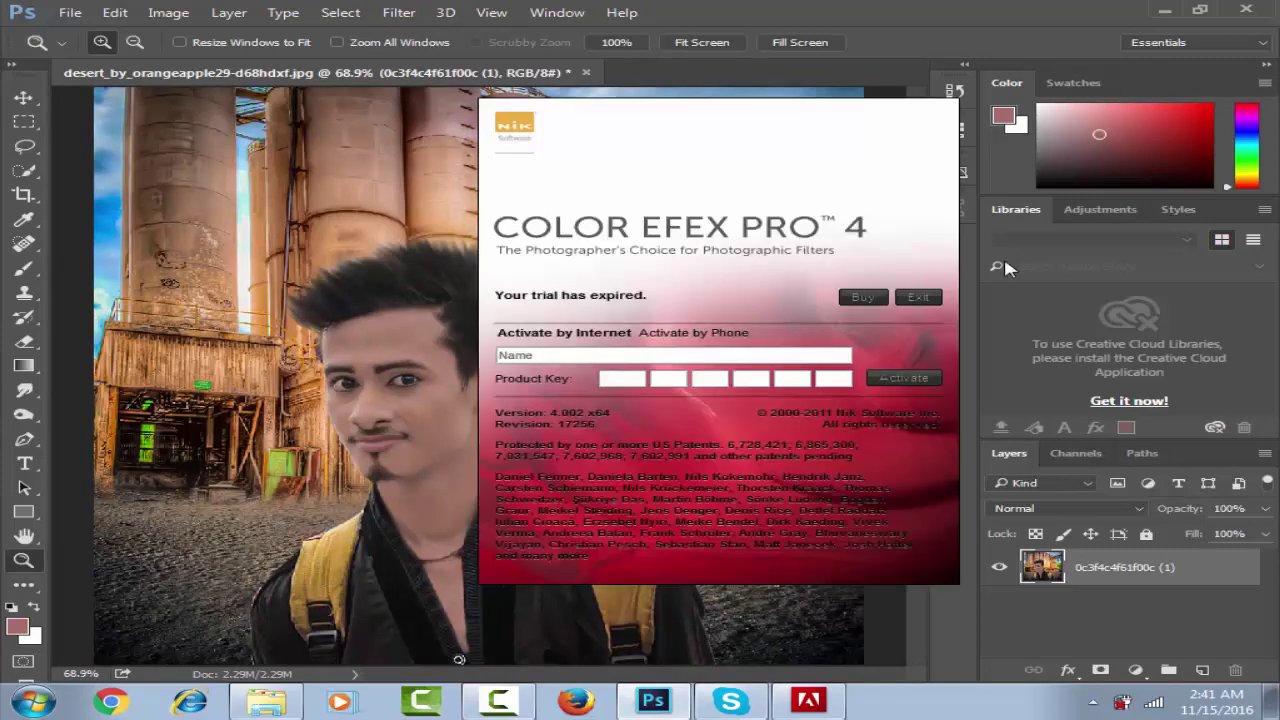
{"action": "left_click", "coordinate": [918, 297]}
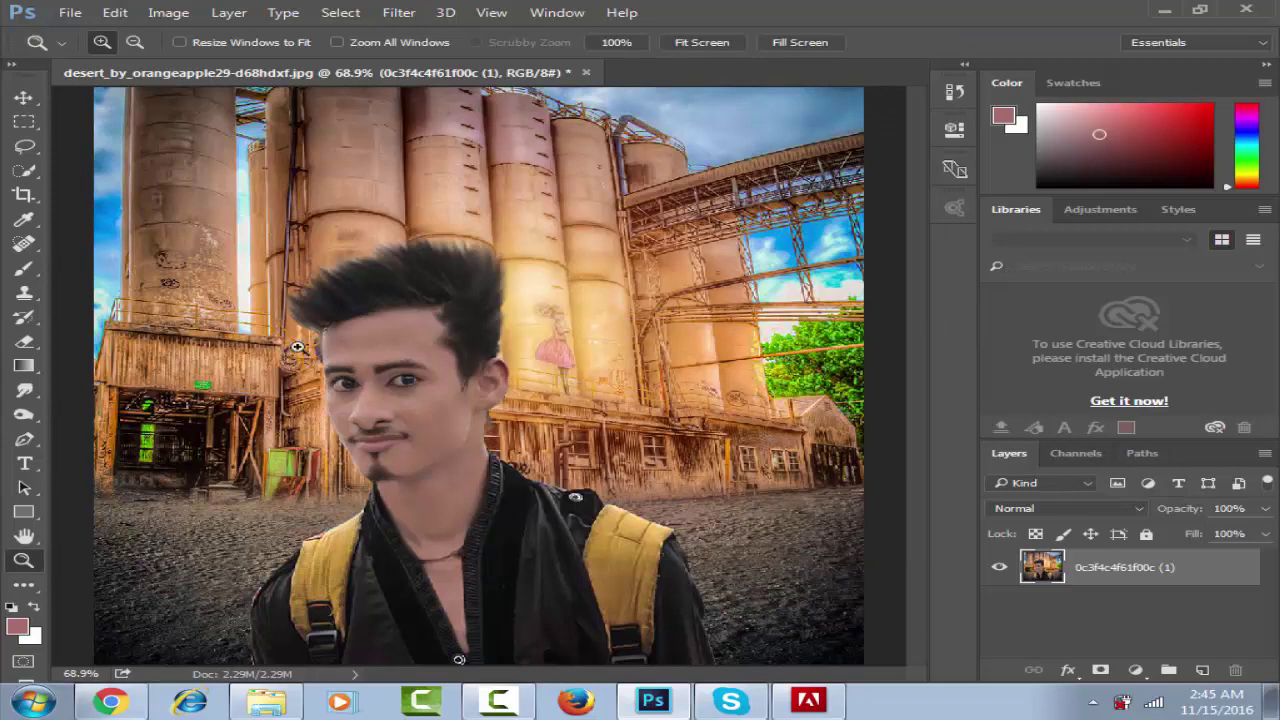
Launch Color Efex Pro 4 and apply the White Neutralizer's Strong Warmth preset.
{"action": "left_click", "coordinate": [408, 10]}
{"action": "mouse_move", "coordinate": [440, 335]}
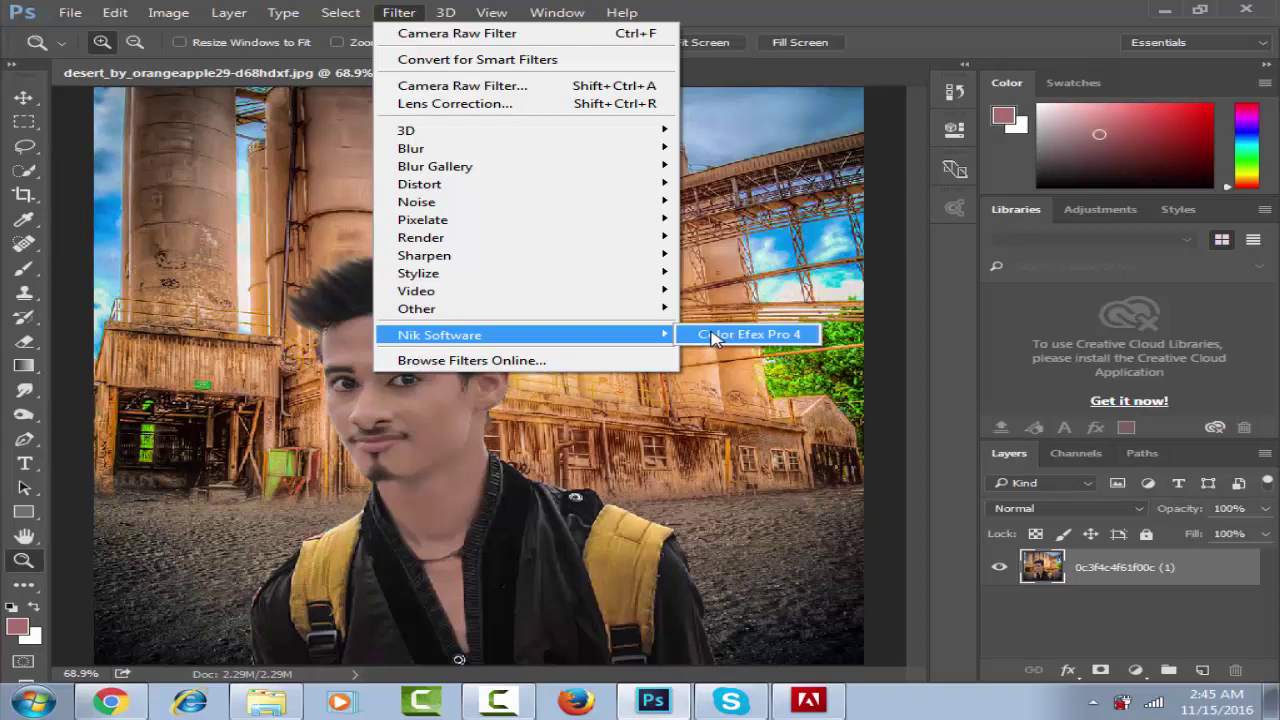
{"action": "left_click", "coordinate": [748, 334]}
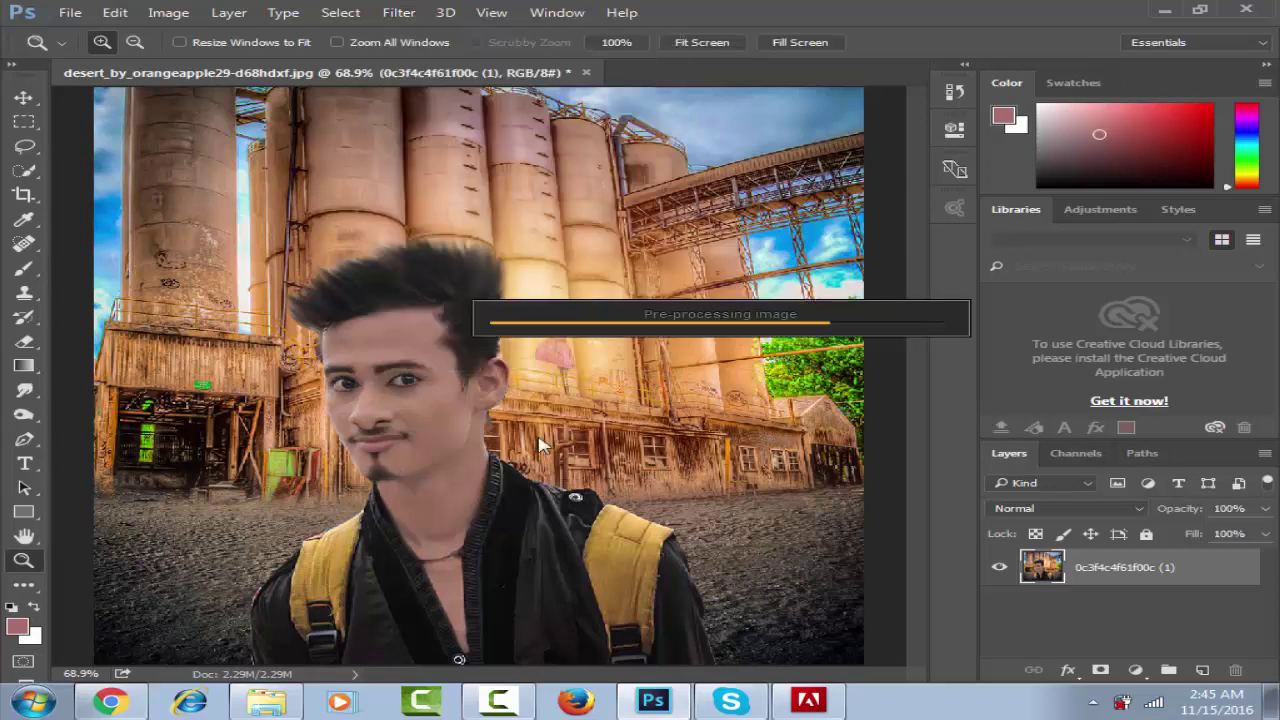
{"action": "scroll", "coordinate": [198, 441], "scroll_direction": "down", "scroll_amount": 4}
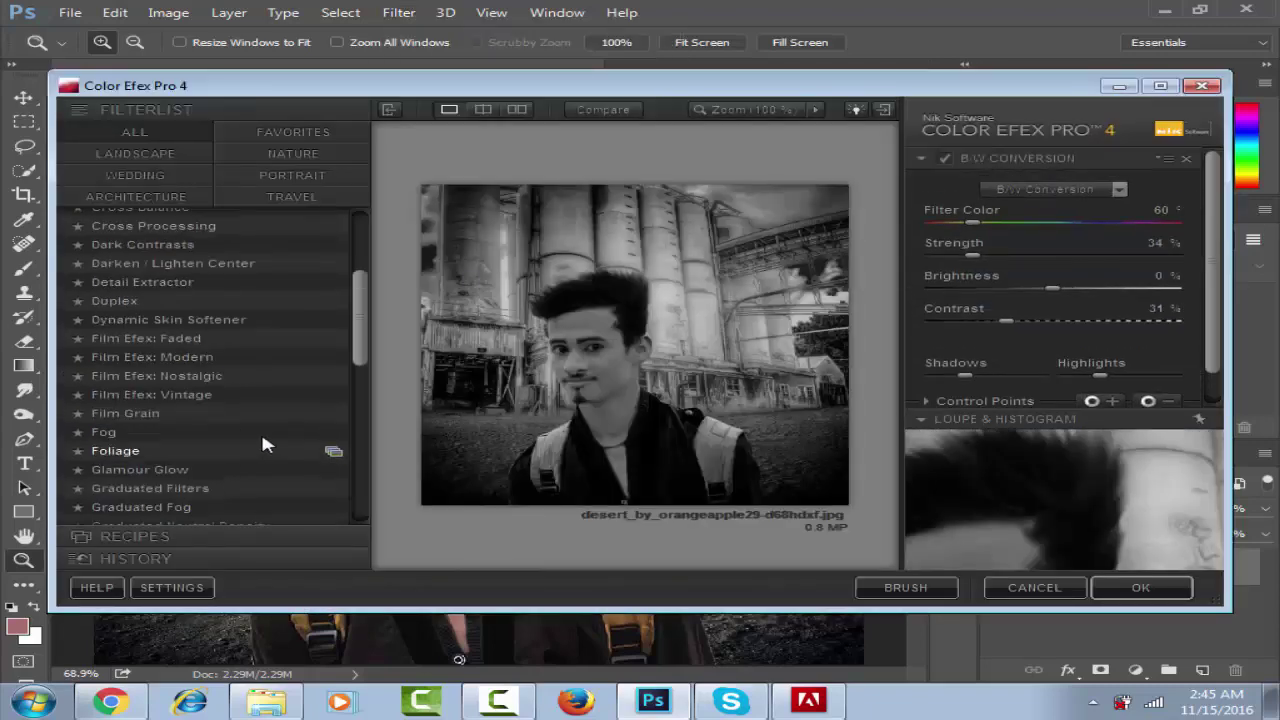
{"action": "scroll", "coordinate": [261, 430], "scroll_direction": "down", "scroll_amount": 8}
{"action": "scroll", "coordinate": [212, 464], "scroll_direction": "down", "scroll_amount": 1}
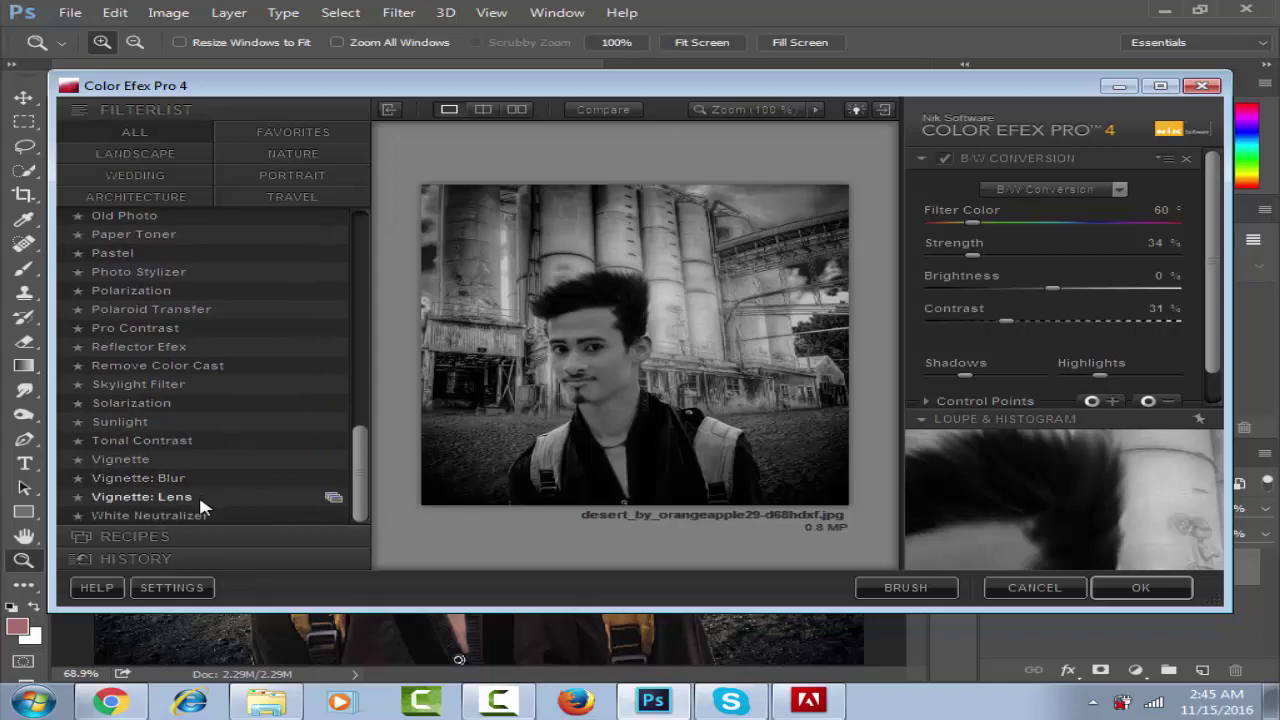
{"action": "left_click", "coordinate": [141, 520]}
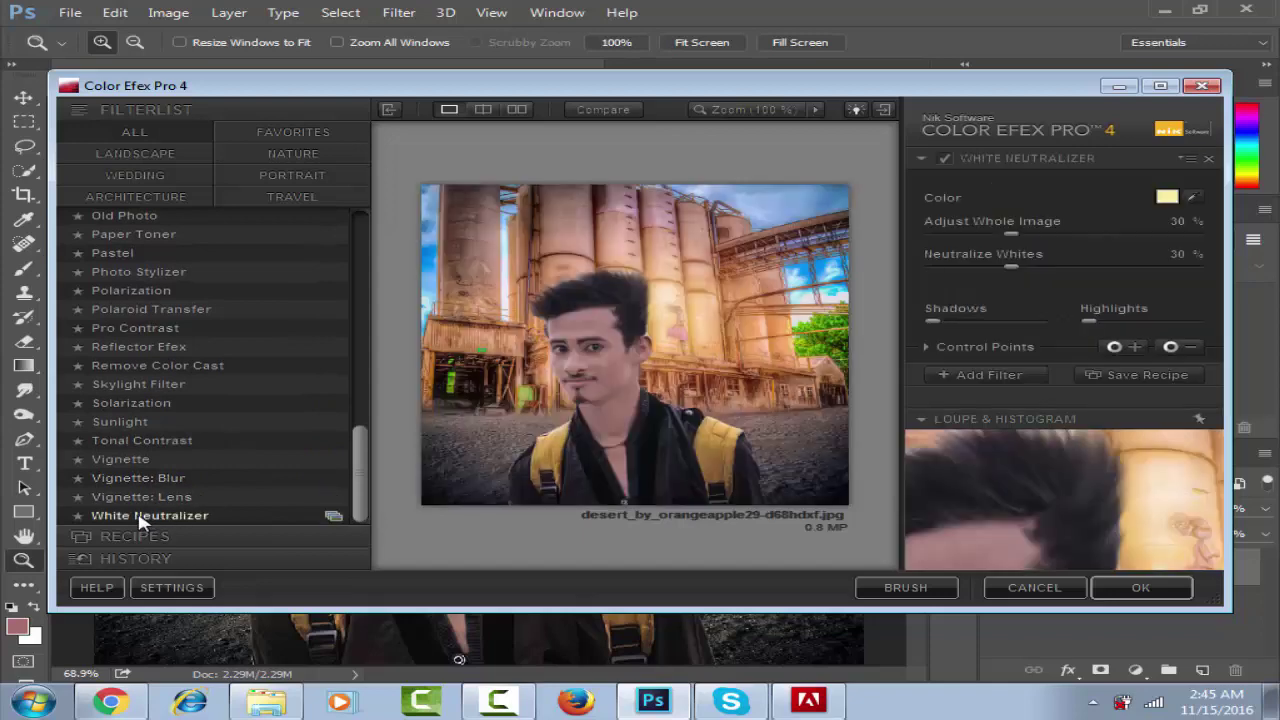
{"action": "left_click", "coordinate": [333, 517]}
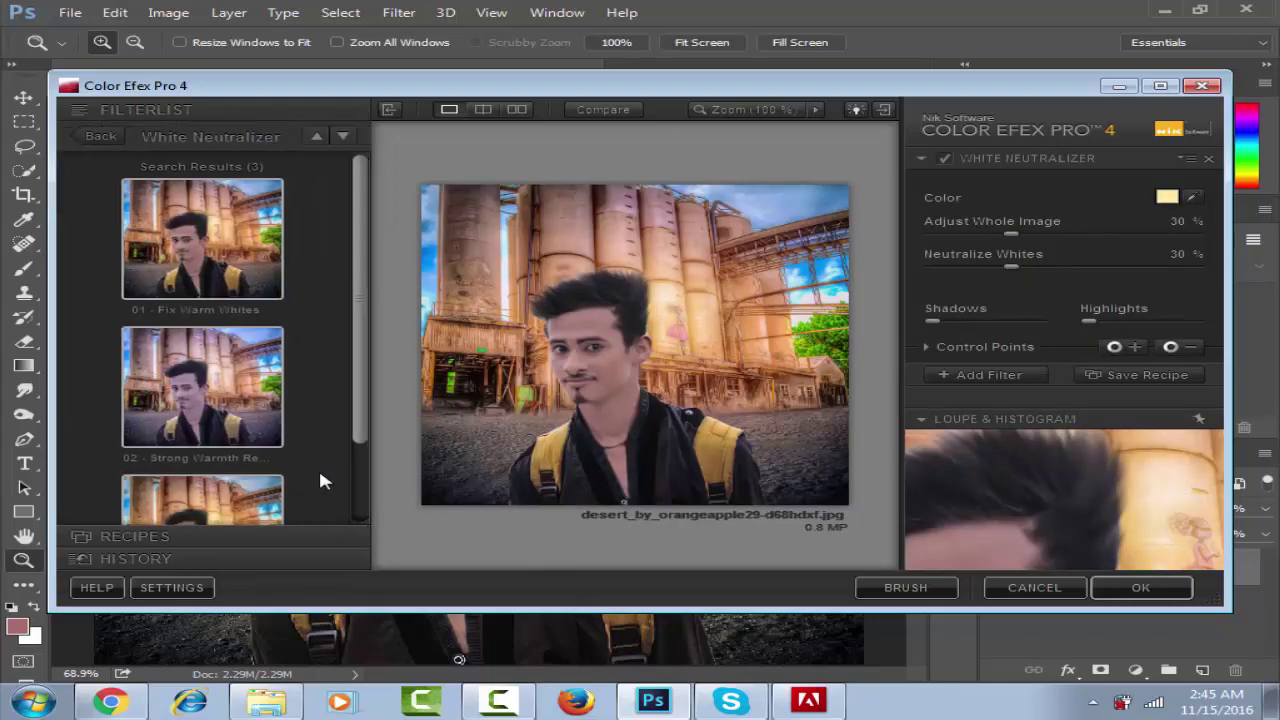
{"action": "left_click", "coordinate": [202, 386]}
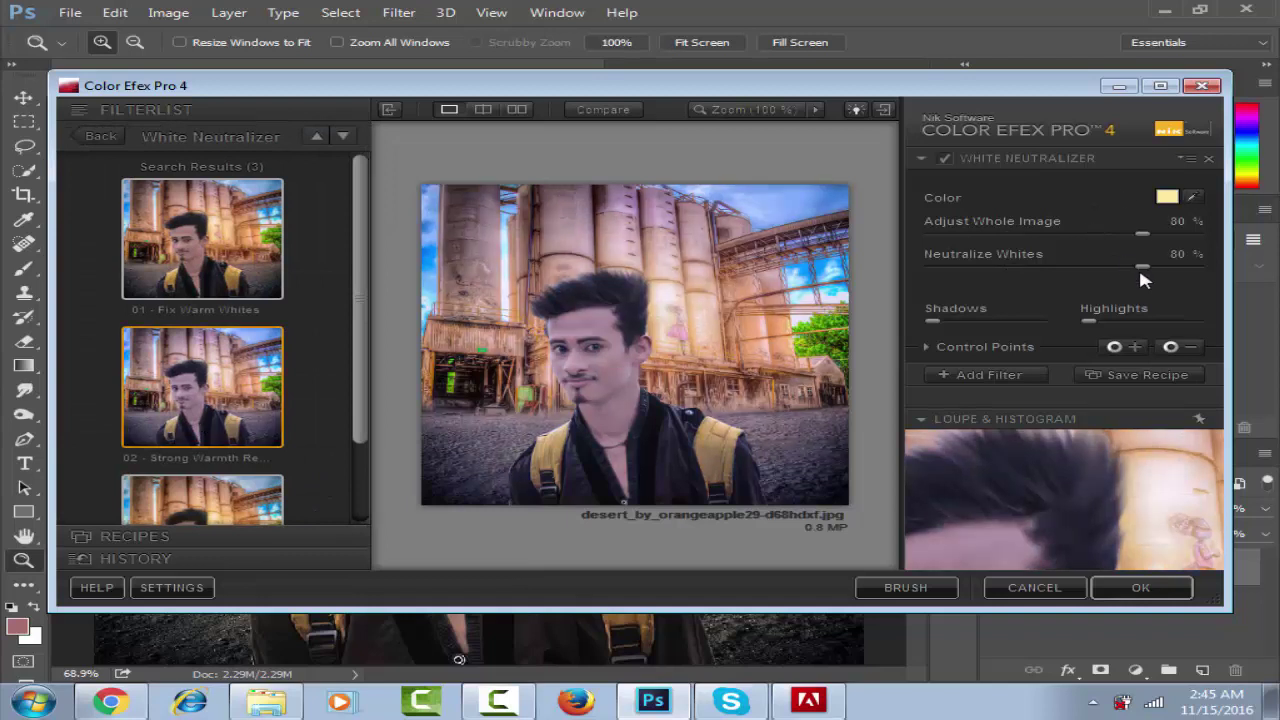
Tune White Neutralizer to 37% Adjust Whole Image and 61% Neutralize Whites, and apply it.
{"action": "left_click_drag", "start_coordinate": [1141, 266], "coordinate": [1050, 269]}
{"action": "left_click_drag", "start_coordinate": [1137, 233], "coordinate": [1000, 233]}
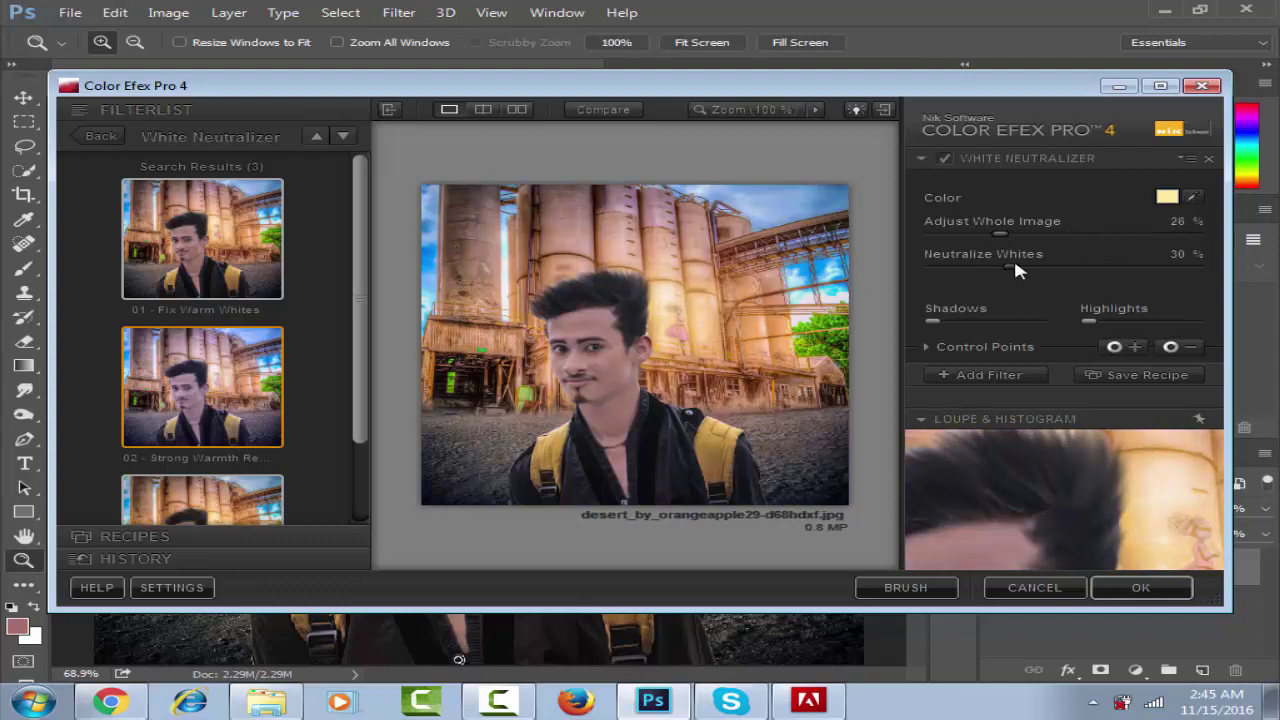
{"action": "left_click_drag", "start_coordinate": [1011, 266], "coordinate": [1127, 270]}
{"action": "left_click_drag", "start_coordinate": [1001, 234], "coordinate": [1017, 234]}
{"action": "left_click", "coordinate": [1140, 587]}
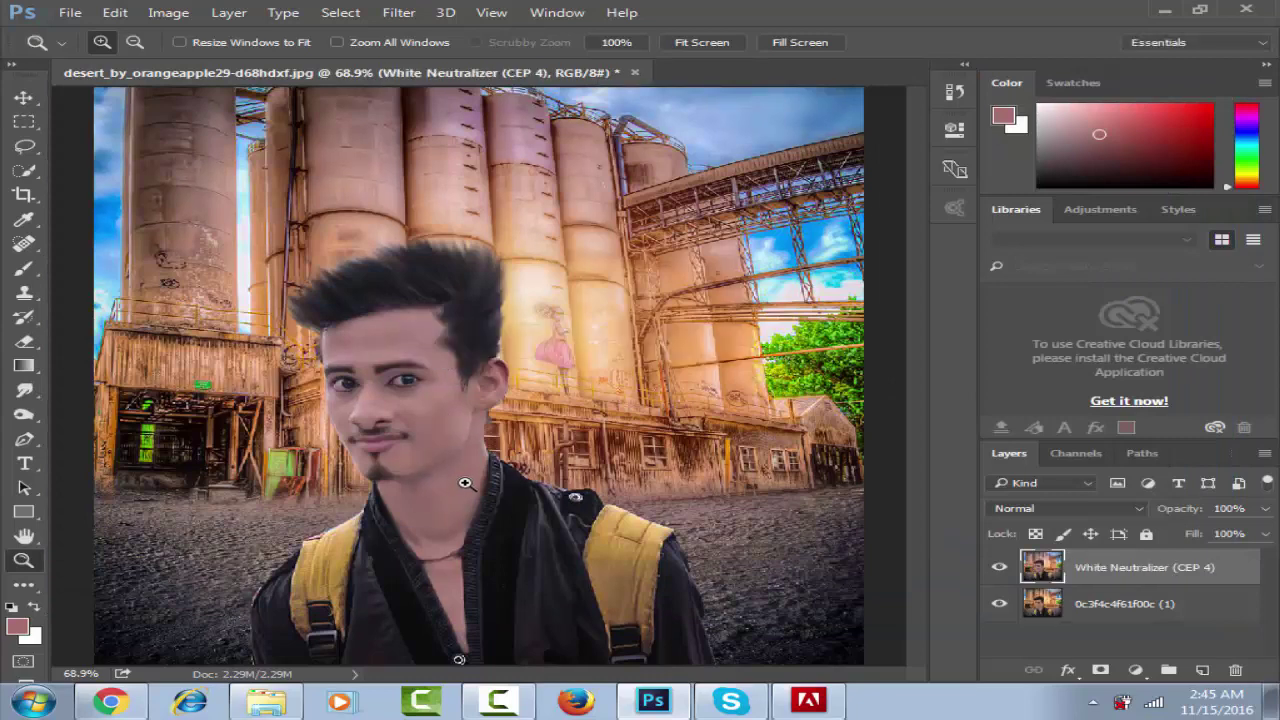
Fit the whole image on screen.
{"action": "right_click", "coordinate": [388, 378]}
{"action": "left_click", "coordinate": [420, 378]}
{"action": "right_click", "coordinate": [386, 318]}
{"action": "left_click", "coordinate": [428, 398]}
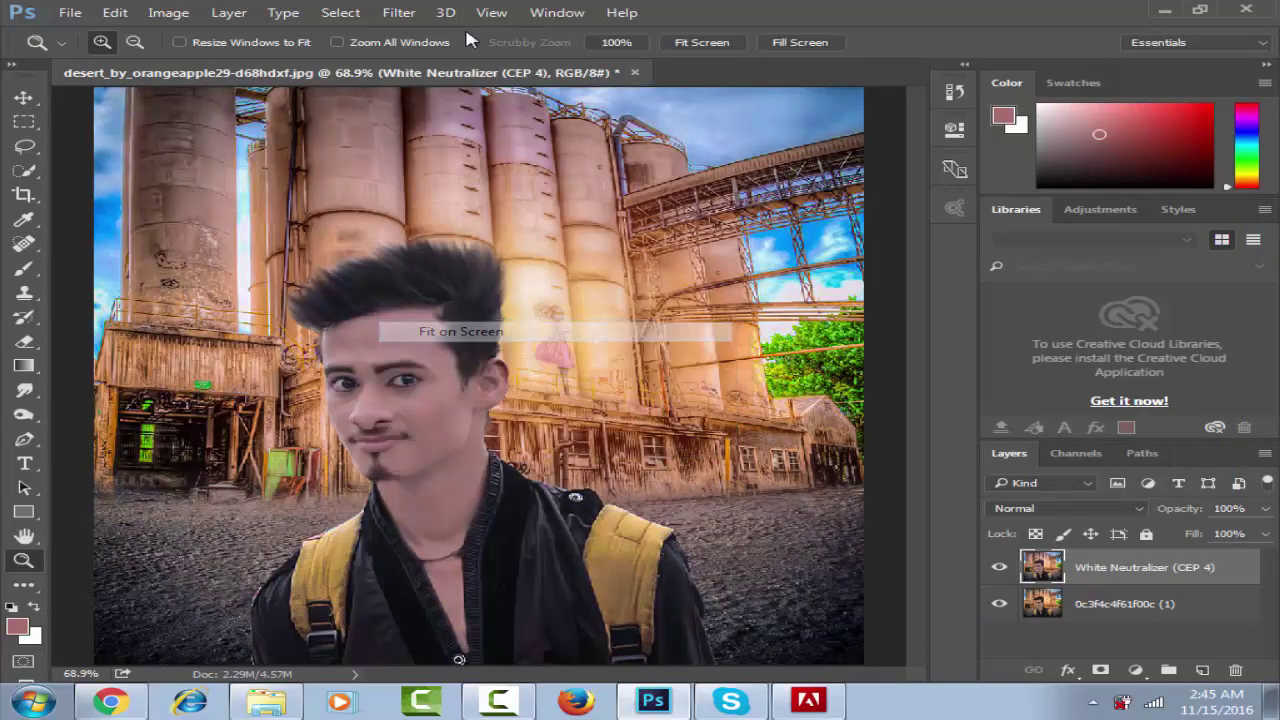
{"action": "left_click", "coordinate": [398, 12]}
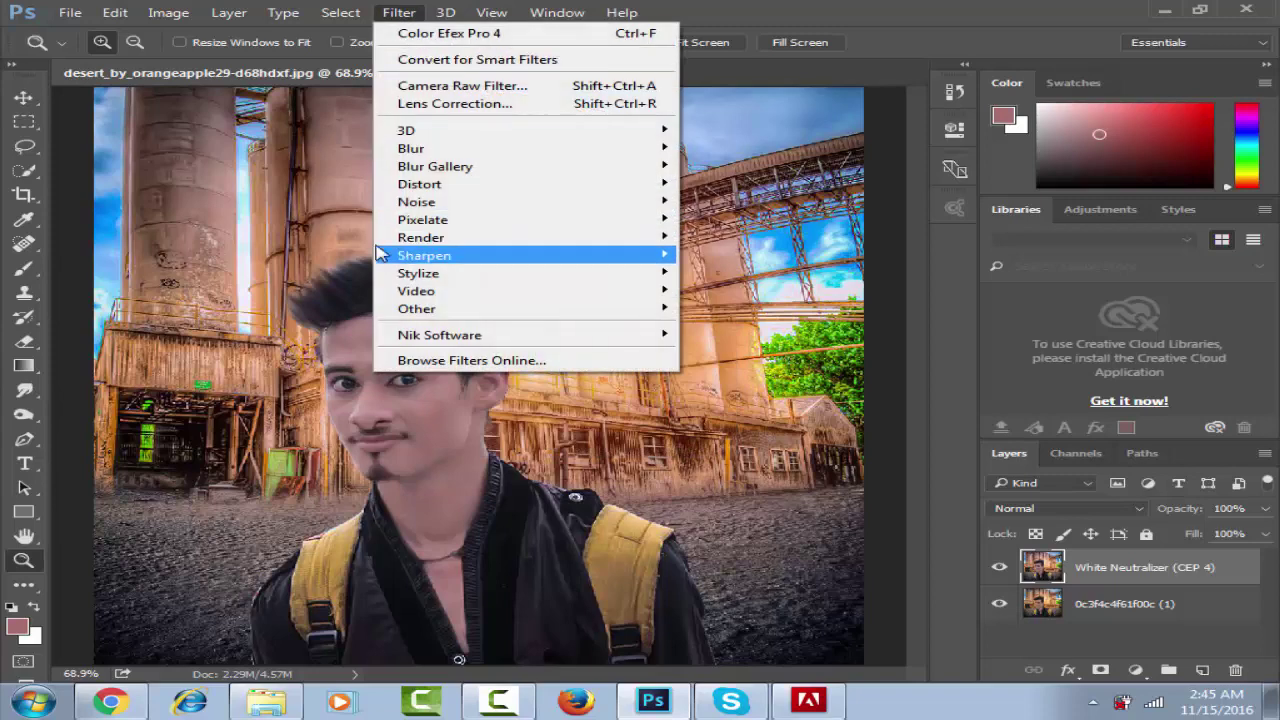
{"action": "left_click", "coordinate": [326, 441]}
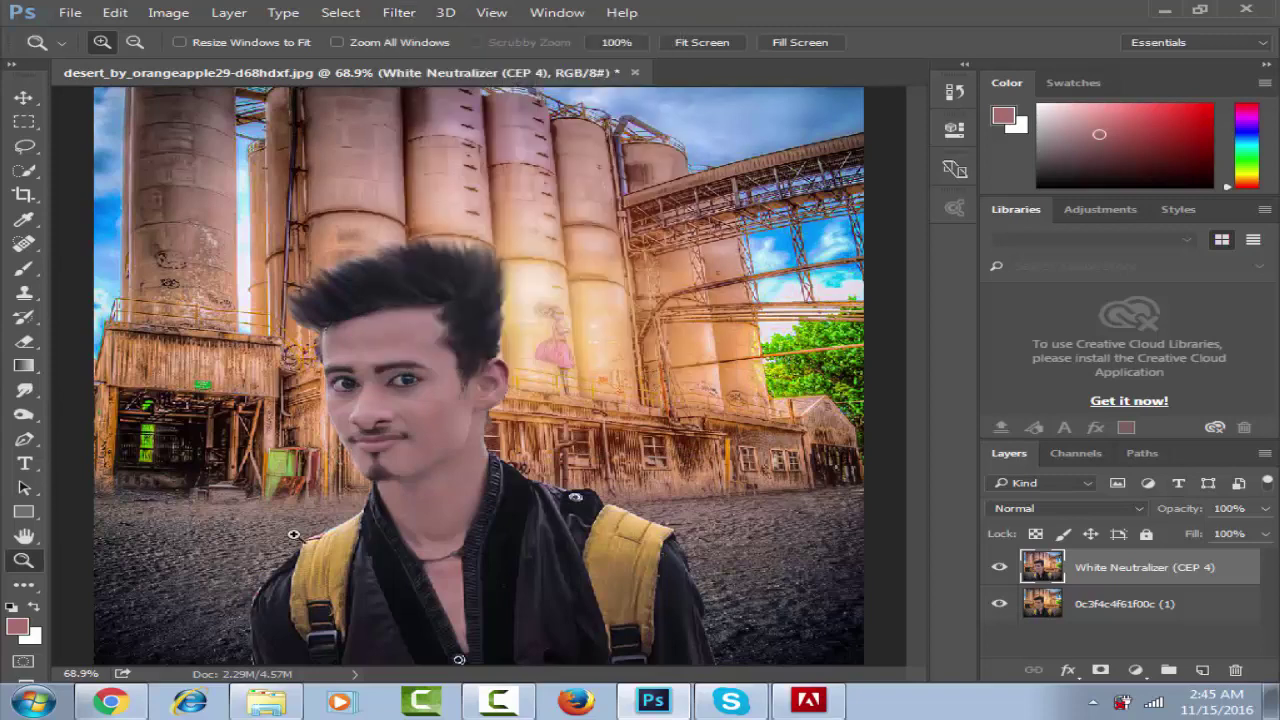
Apply GREYCstoration noise removal at Strength 60, previewing the man's face.
{"action": "left_click", "coordinate": [388, 12]}
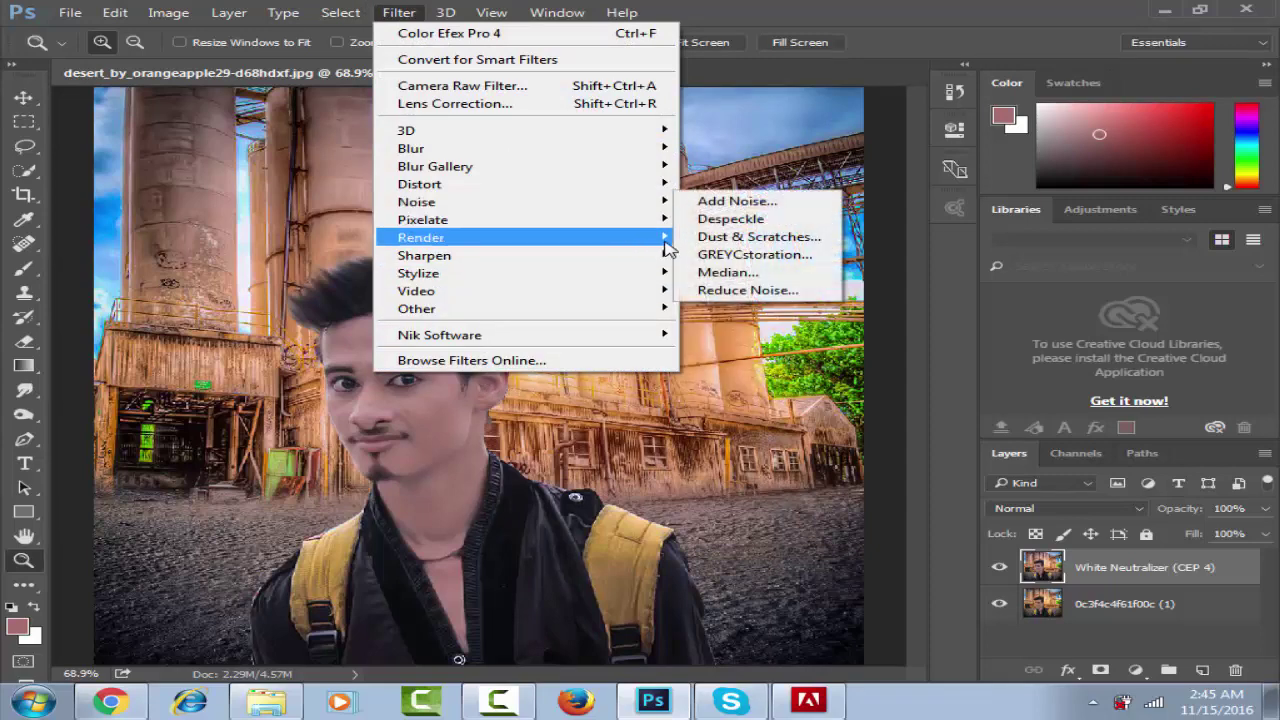
{"action": "mouse_move", "coordinate": [520, 219]}
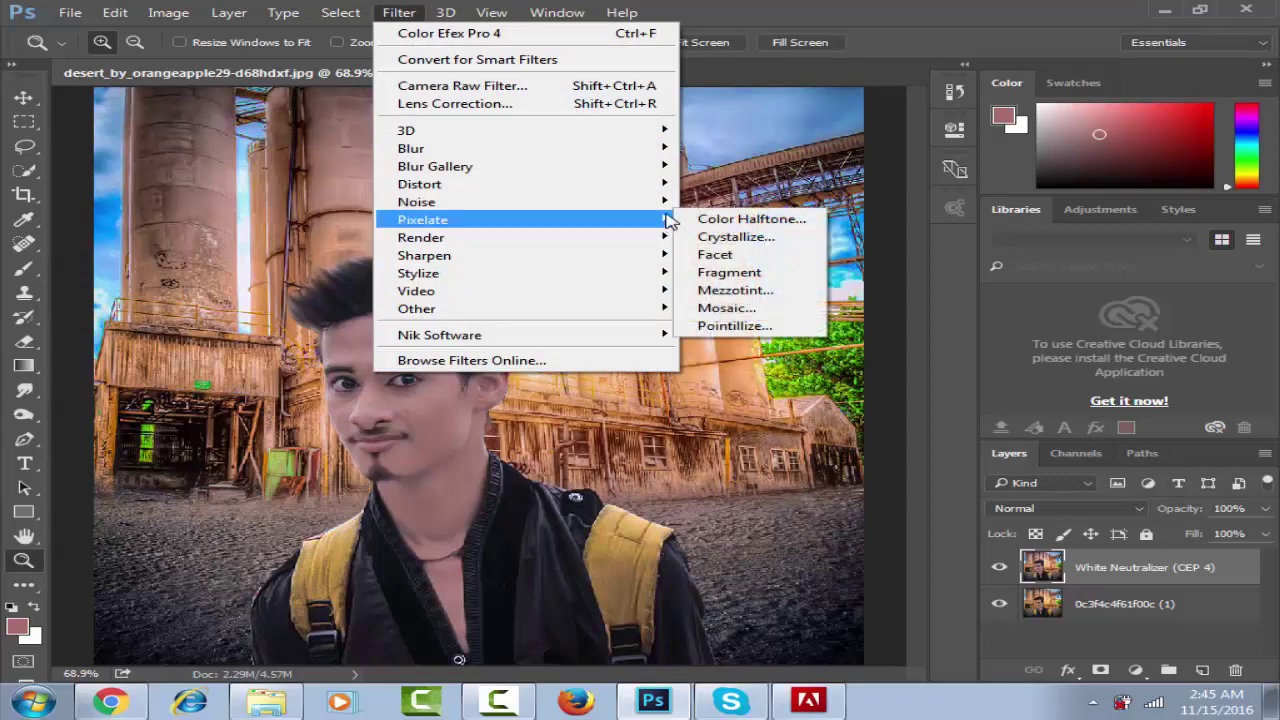
{"action": "left_click", "coordinate": [735, 255]}
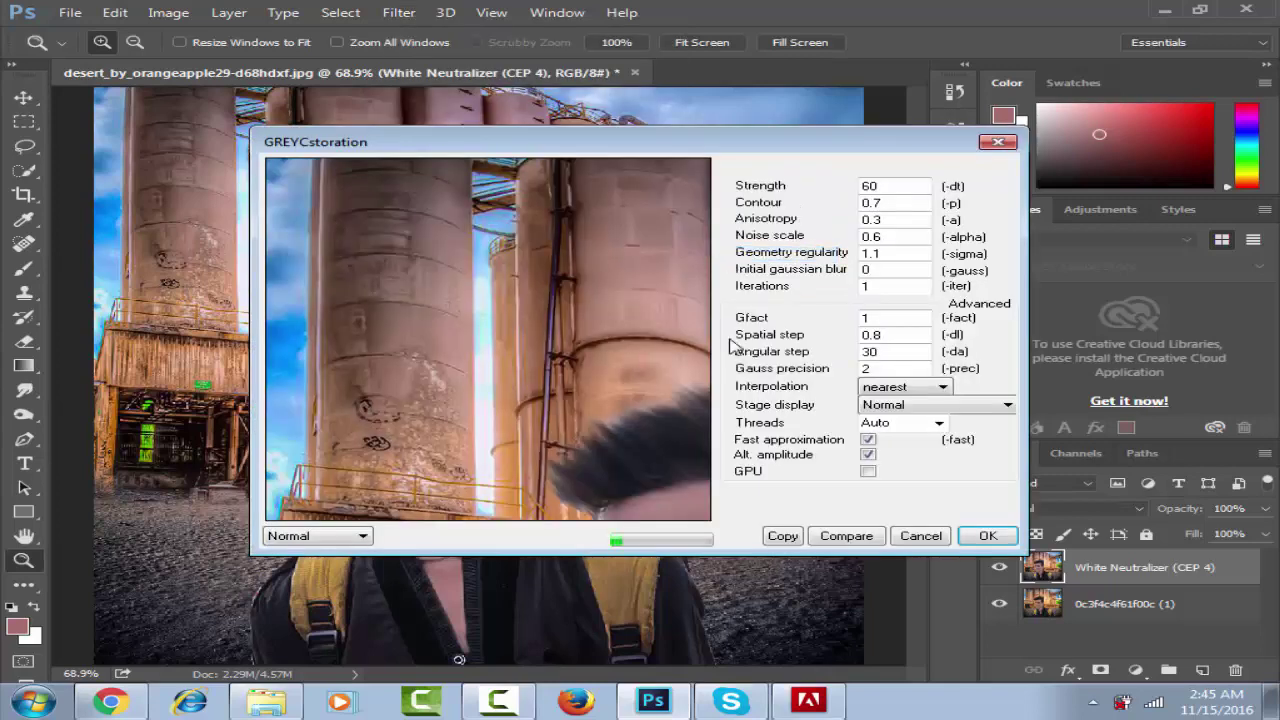
{"action": "left_click_drag", "start_coordinate": [571, 357], "coordinate": [480, 190]}
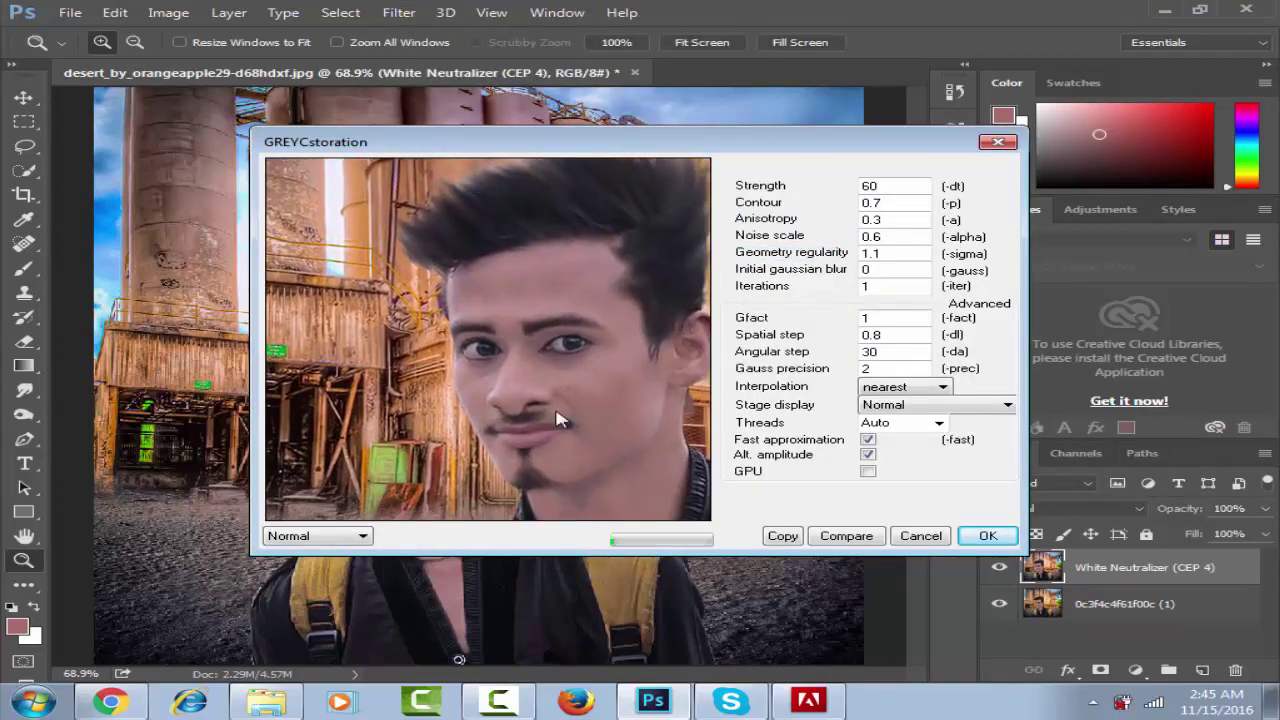
{"action": "left_click", "coordinate": [987, 538]}
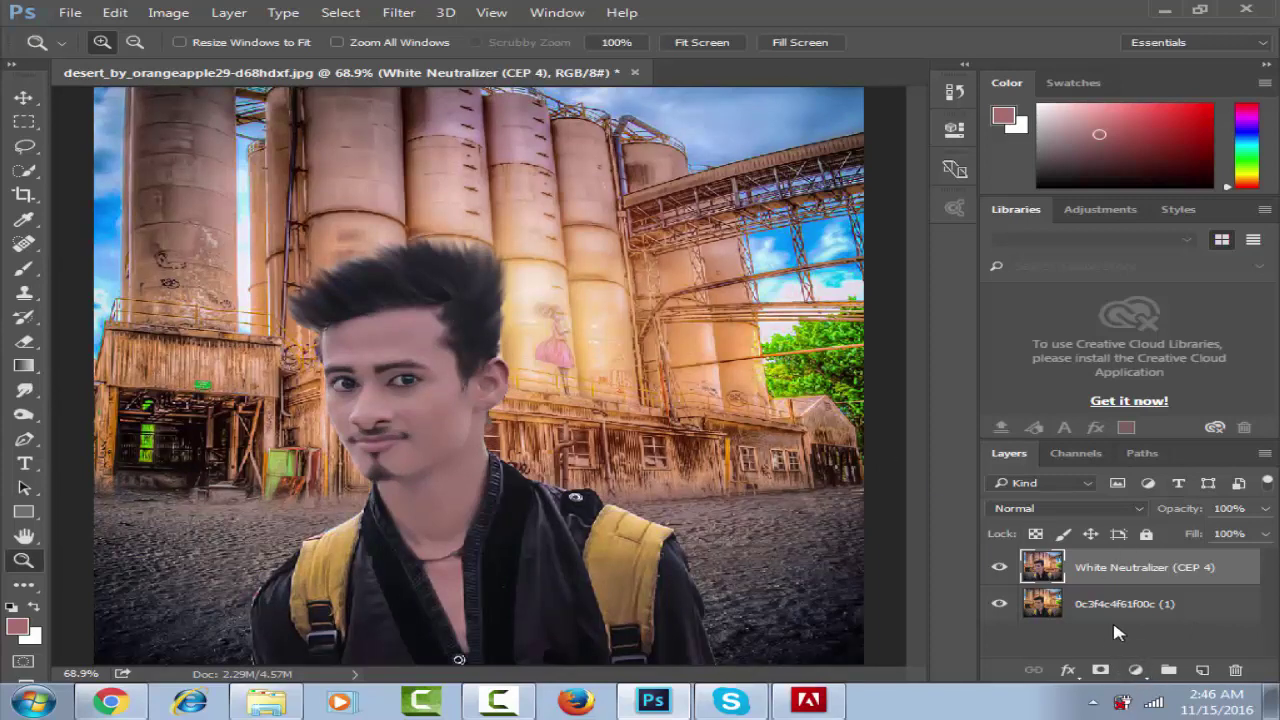
Add a reversed radial Violet-Orange gradient fill layer at angle -127.57.
{"action": "left_click", "coordinate": [1138, 670]}
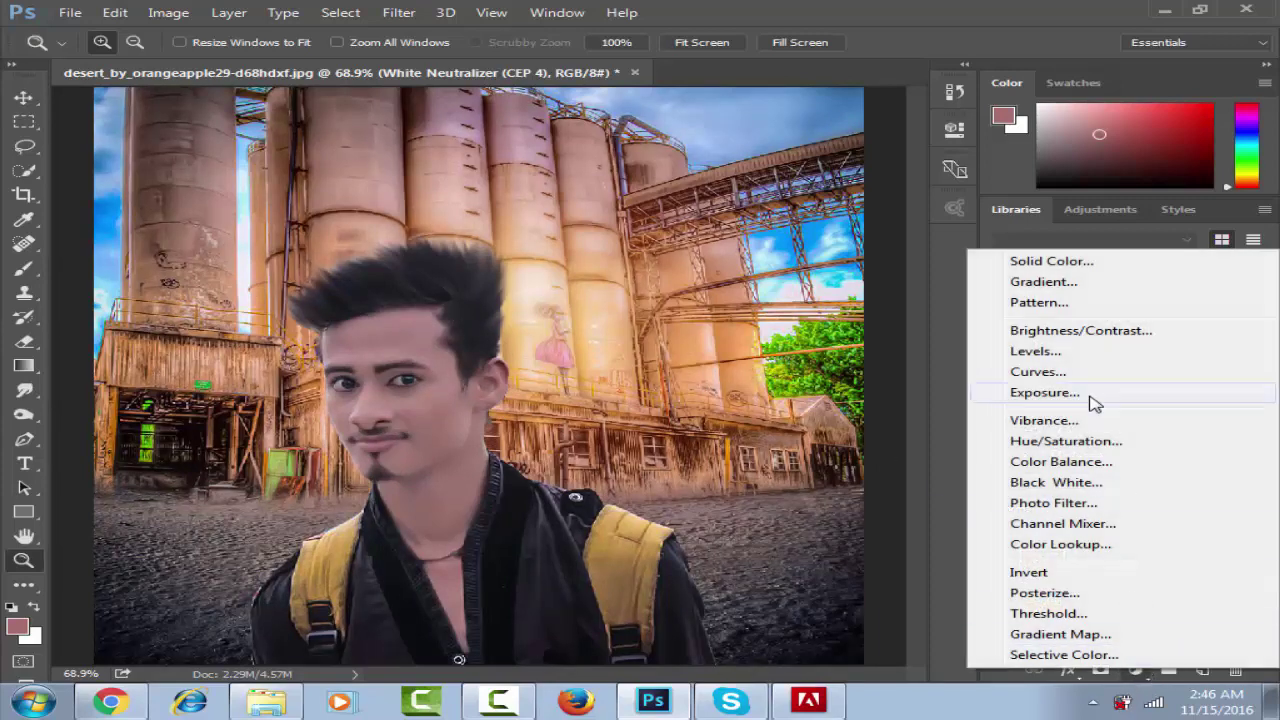
{"action": "left_click", "coordinate": [1020, 283]}
{"action": "left_click", "coordinate": [648, 190]}
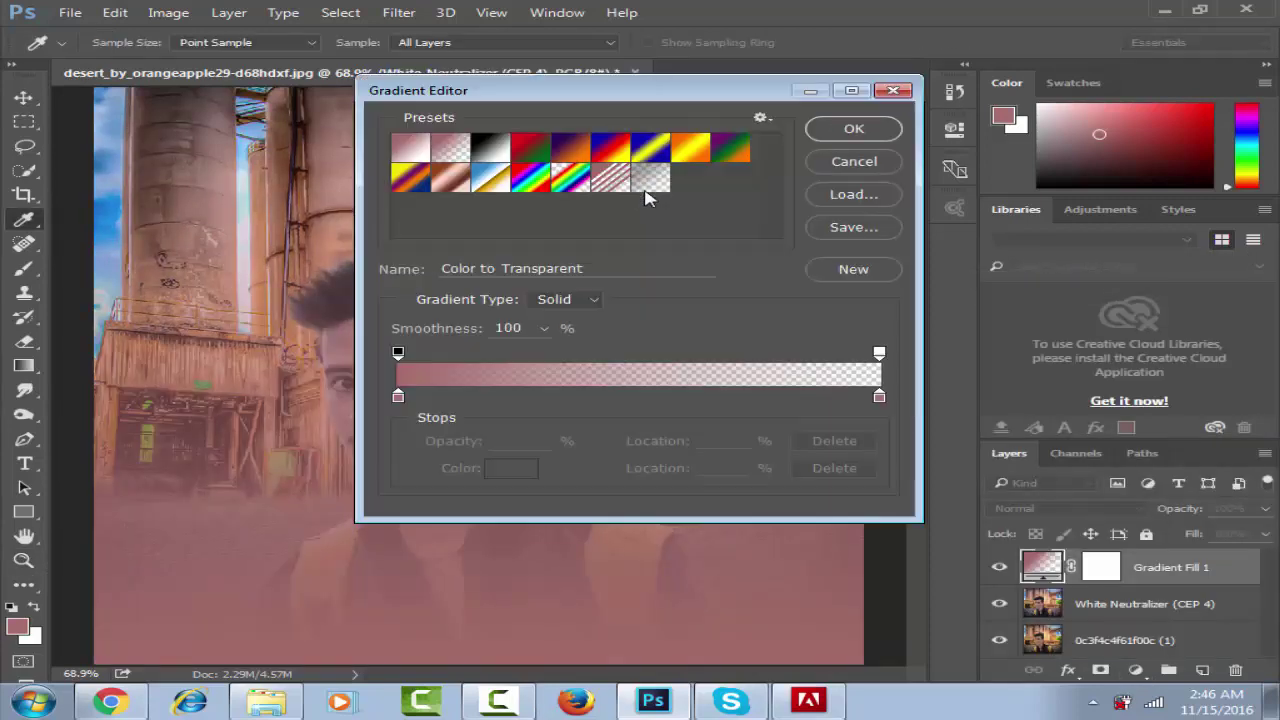
{"action": "left_click", "coordinate": [571, 148]}
{"action": "left_click", "coordinate": [853, 129]}
{"action": "left_click", "coordinate": [595, 218]}
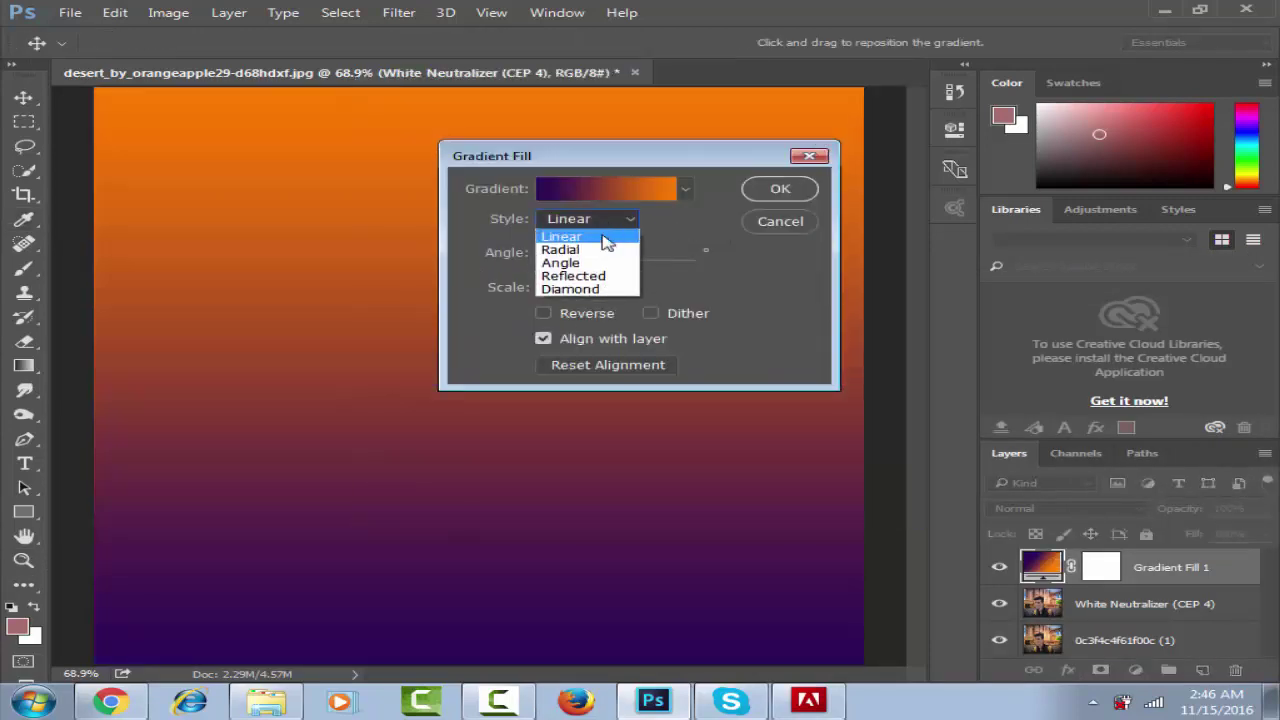
{"action": "left_click", "coordinate": [597, 251]}
{"action": "left_click_drag", "start_coordinate": [576, 262], "coordinate": [545, 268]}
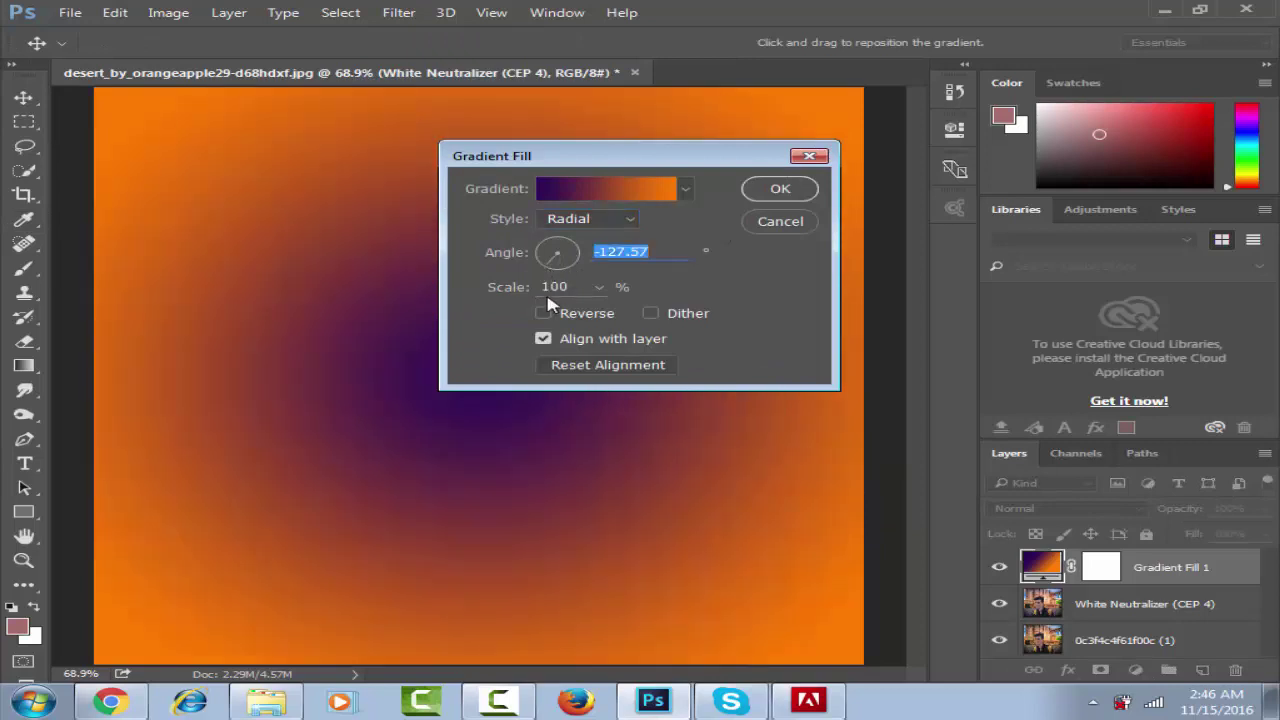
{"action": "left_click", "coordinate": [544, 313]}
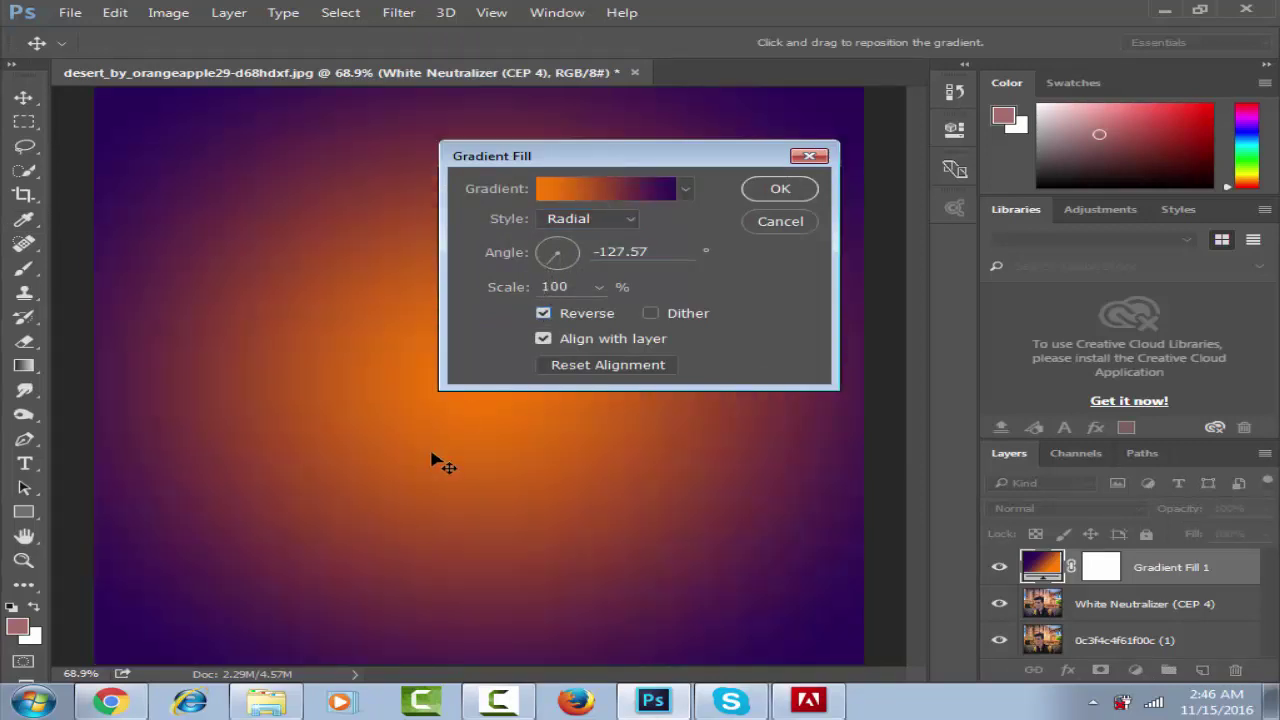
{"action": "left_click", "coordinate": [786, 195]}
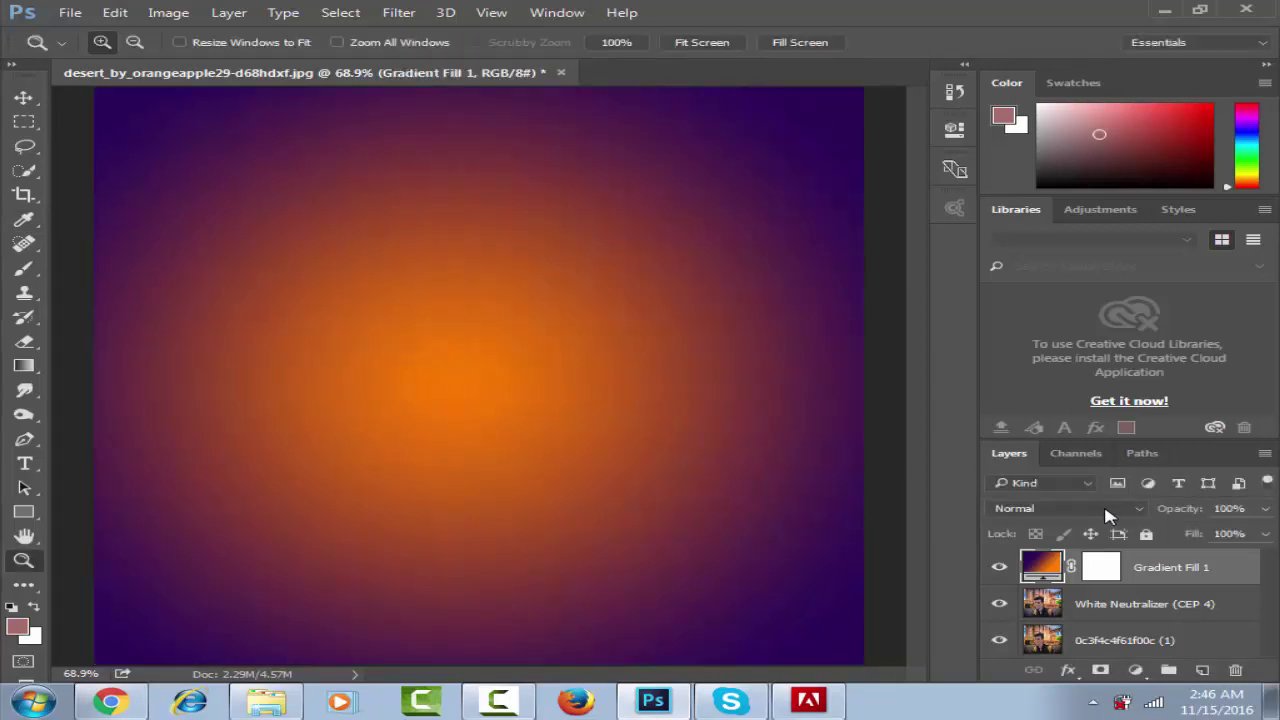
Set the gradient fill layer to Multiply at 28% opacity.
{"action": "left_click", "coordinate": [1108, 510]}
{"action": "left_click", "coordinate": [1005, 190]}
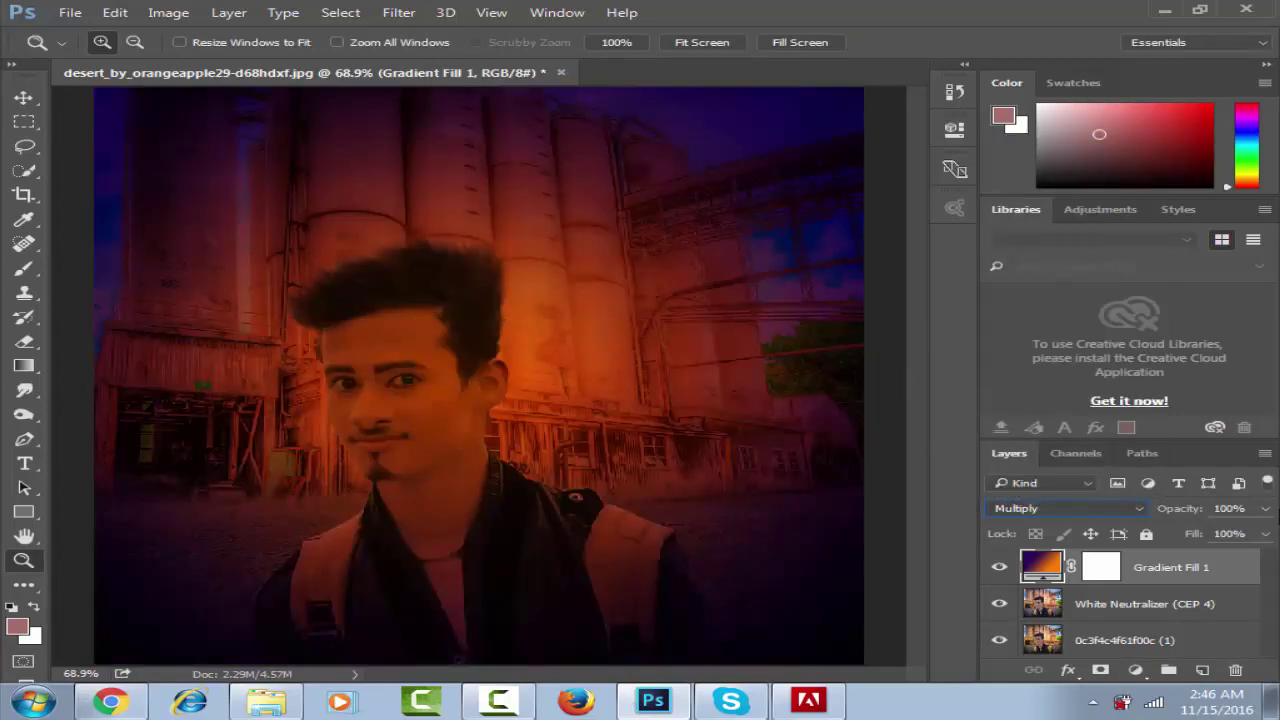
{"action": "left_click", "coordinate": [1267, 509]}
{"action": "left_click_drag", "start_coordinate": [1200, 535], "coordinate": [1157, 535]}
{"action": "left_click", "coordinate": [1178, 534]}
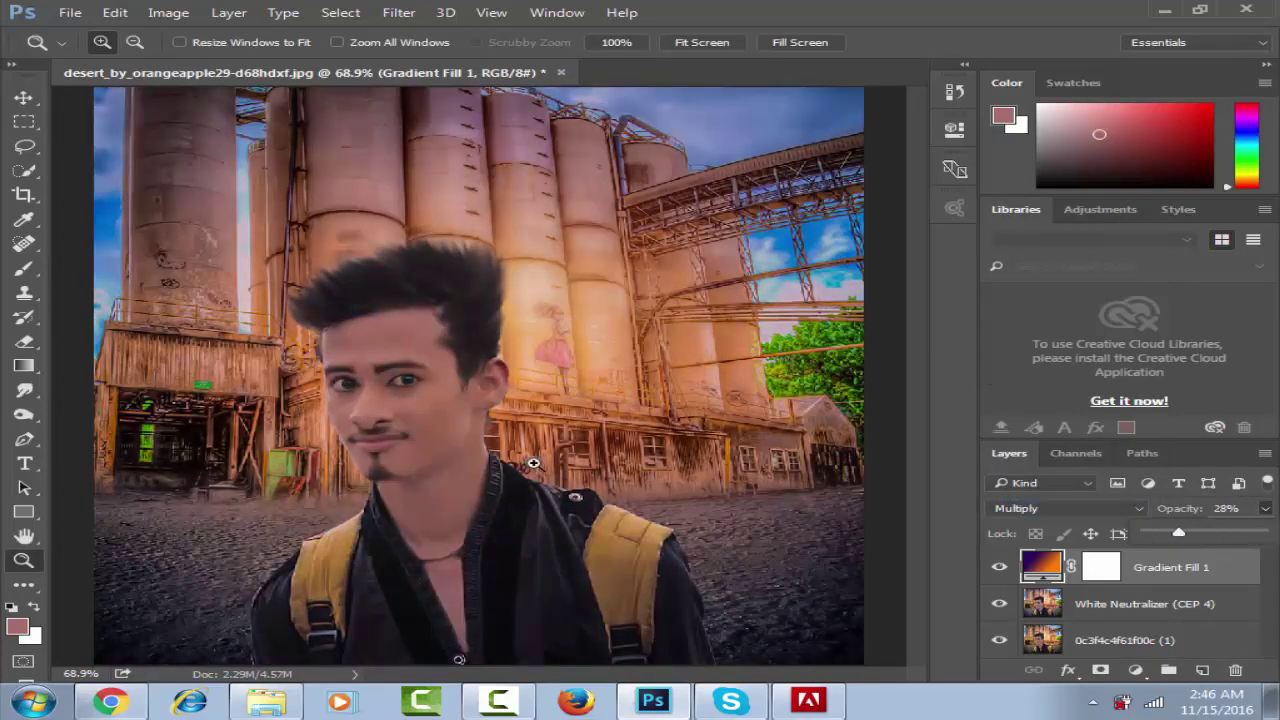
Reopen the gradient fill settings to review them, leaving them unchanged.
{"action": "key", "text": "v"}
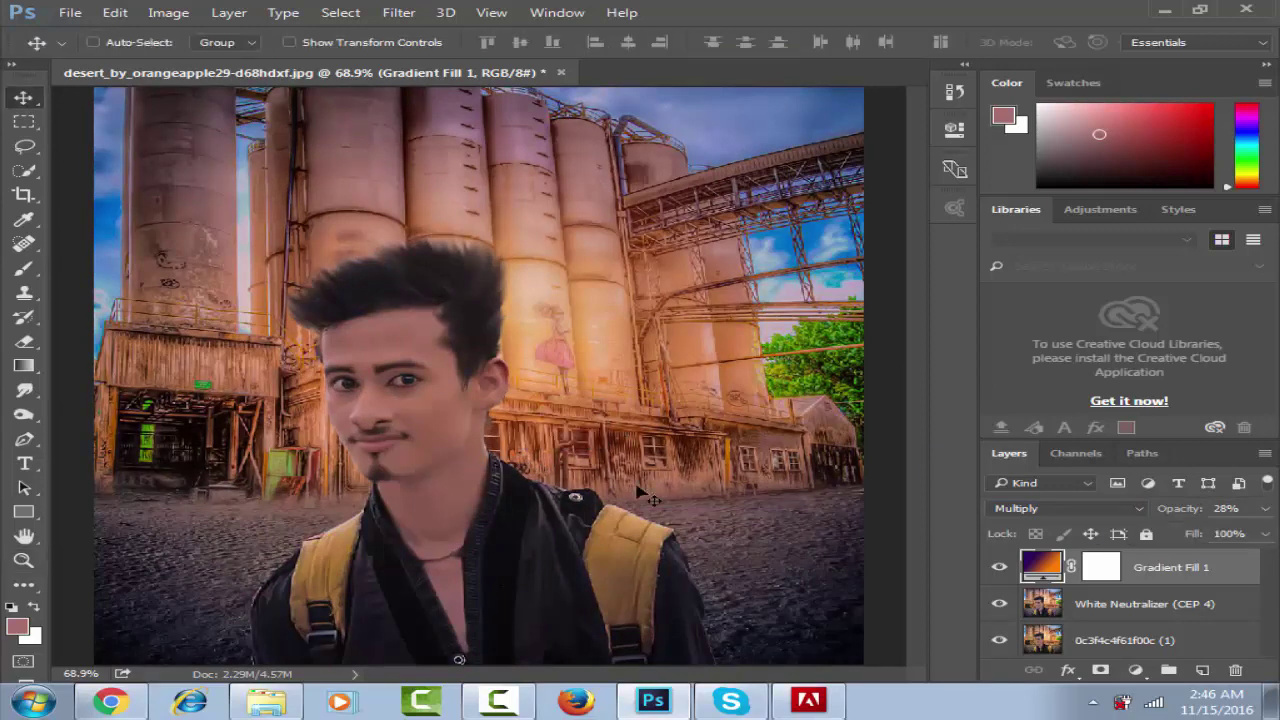
{"action": "left_click", "coordinate": [1110, 572]}
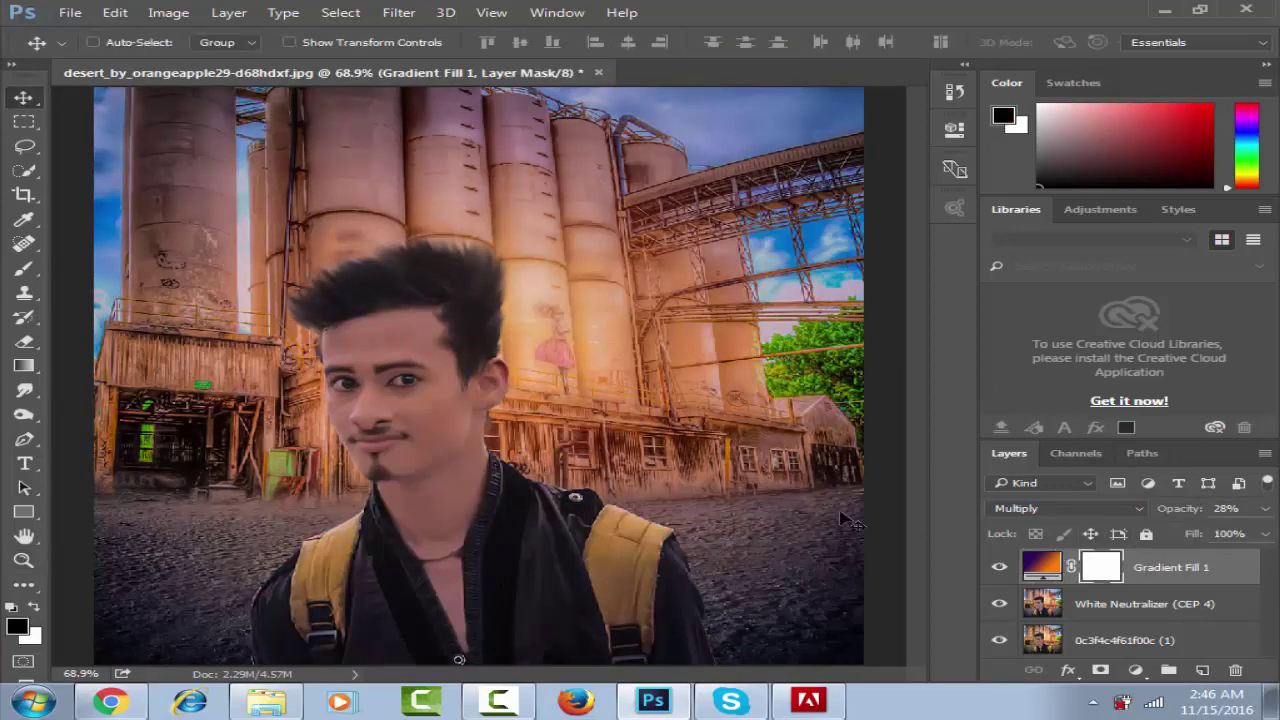
{"action": "double_click", "coordinate": [1037, 568]}
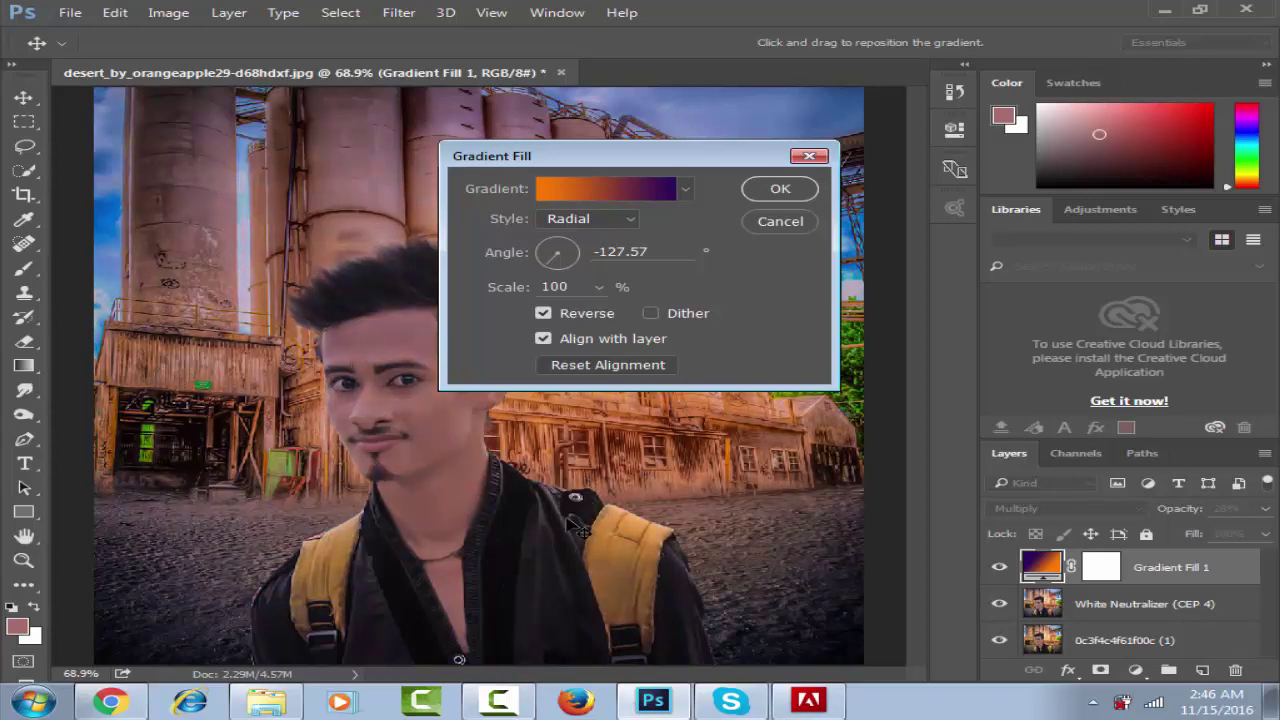
{"action": "left_click", "coordinate": [780, 189]}
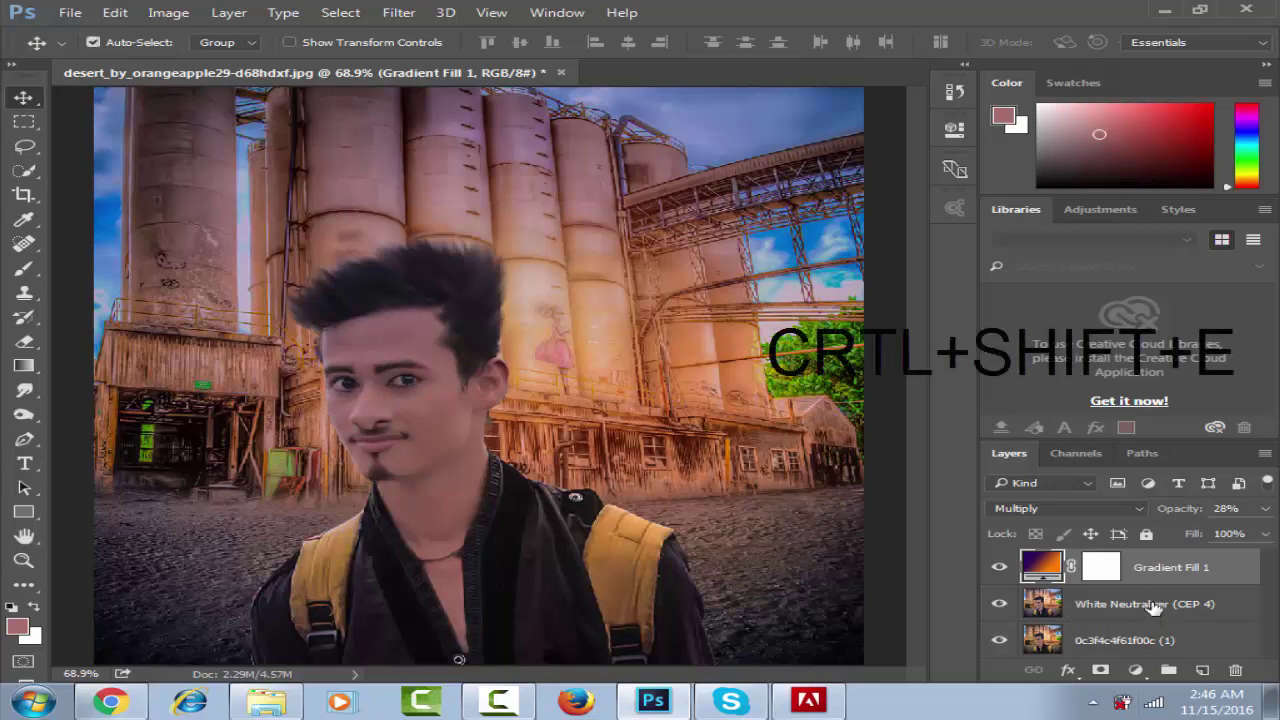
Merge visible layers and add a blue #5f5ff5 Solid Color fill layer.
{"action": "key", "text": "ctrl+shift+e"}
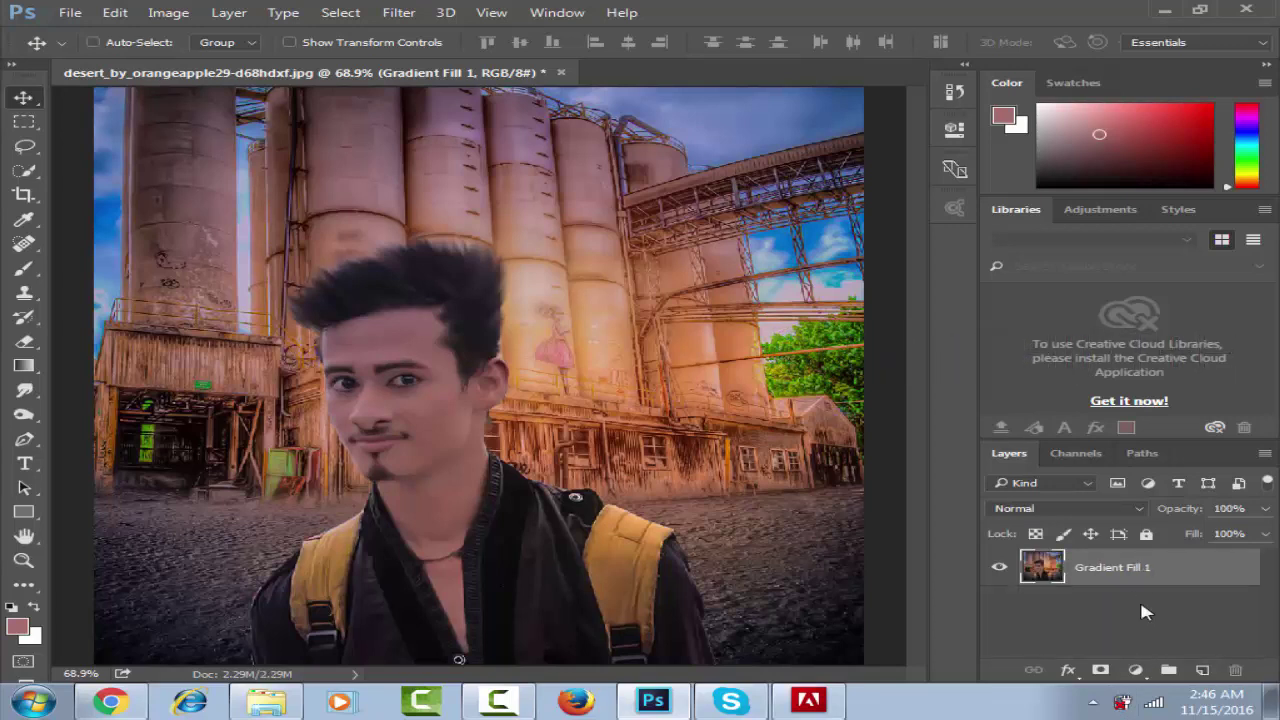
{"action": "left_click", "coordinate": [1134, 670]}
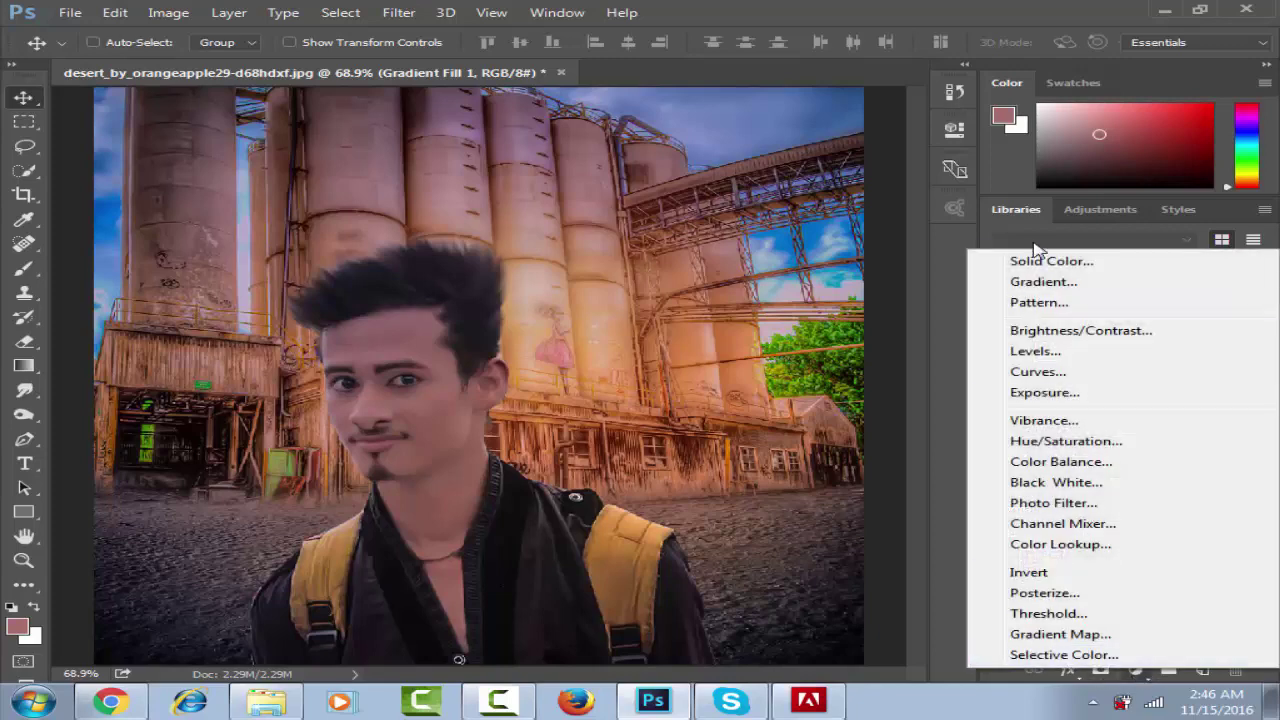
{"action": "left_click", "coordinate": [1045, 265]}
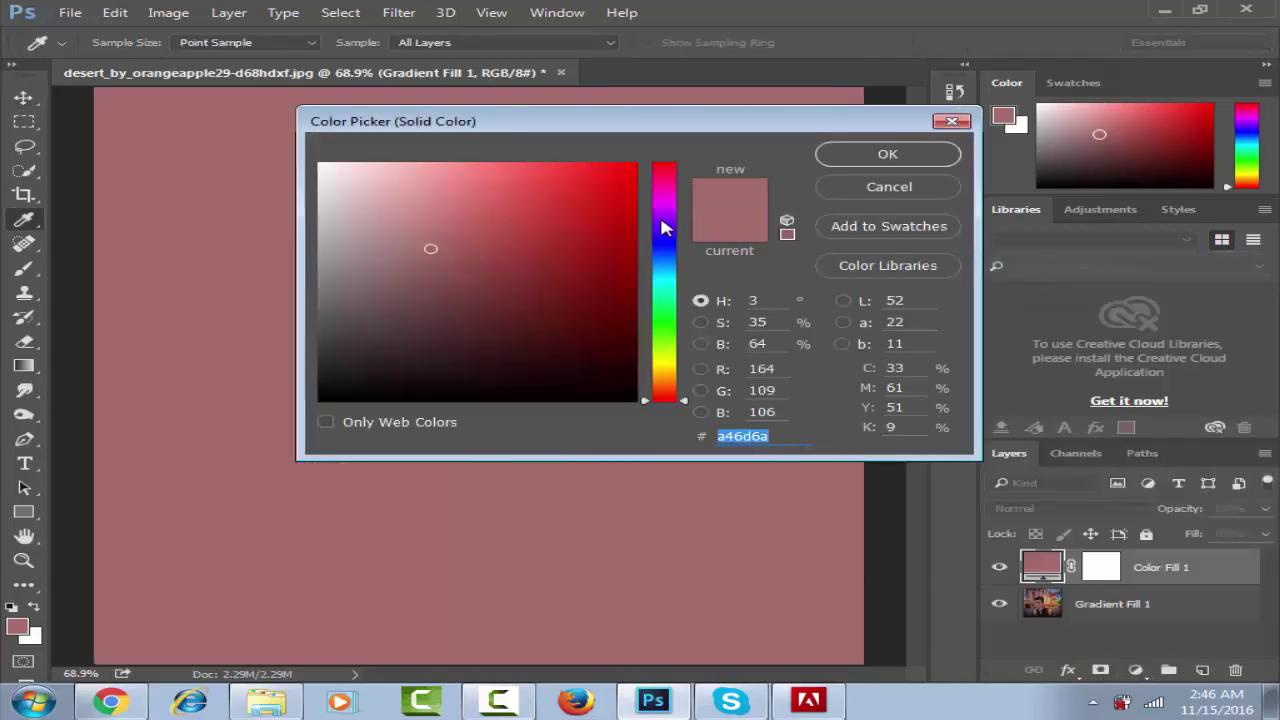
{"action": "left_click_drag", "start_coordinate": [661, 219], "coordinate": [664, 242]}
{"action": "left_click", "coordinate": [512, 172]}
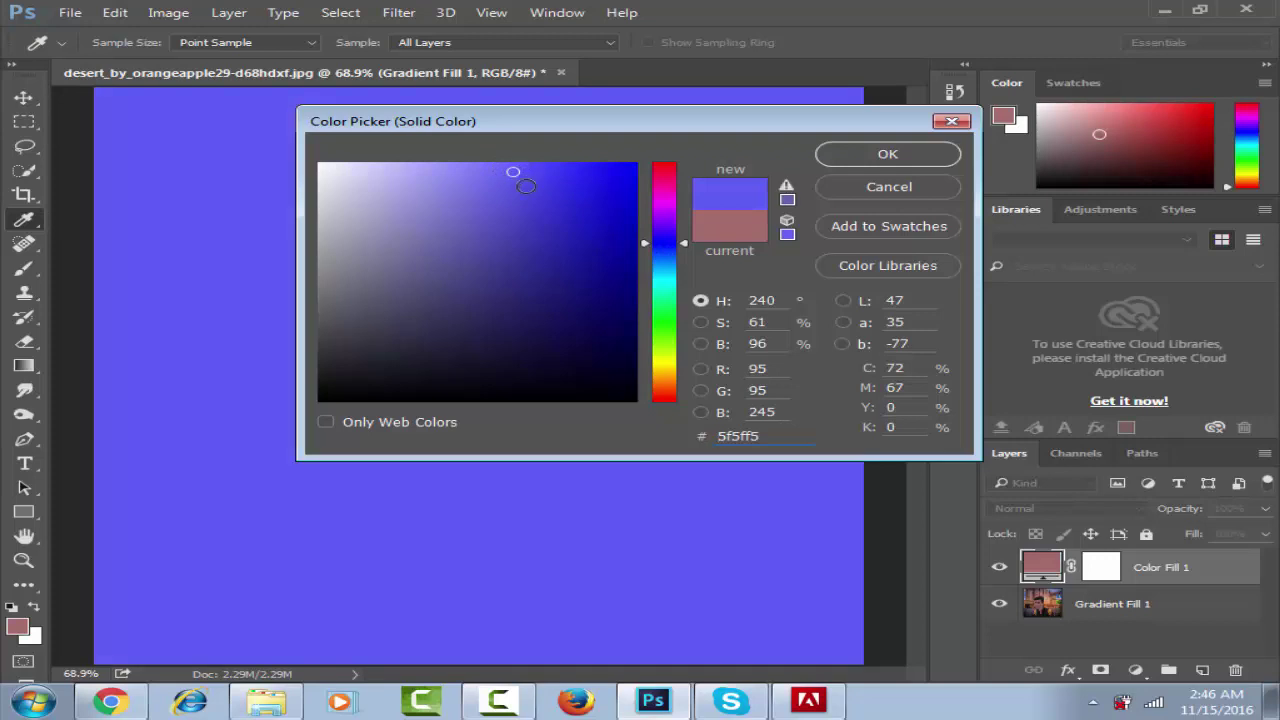
{"action": "left_click", "coordinate": [887, 154]}
Set the blue fill layer to Multiply at 15% opacity.
{"action": "left_click", "coordinate": [1130, 508]}
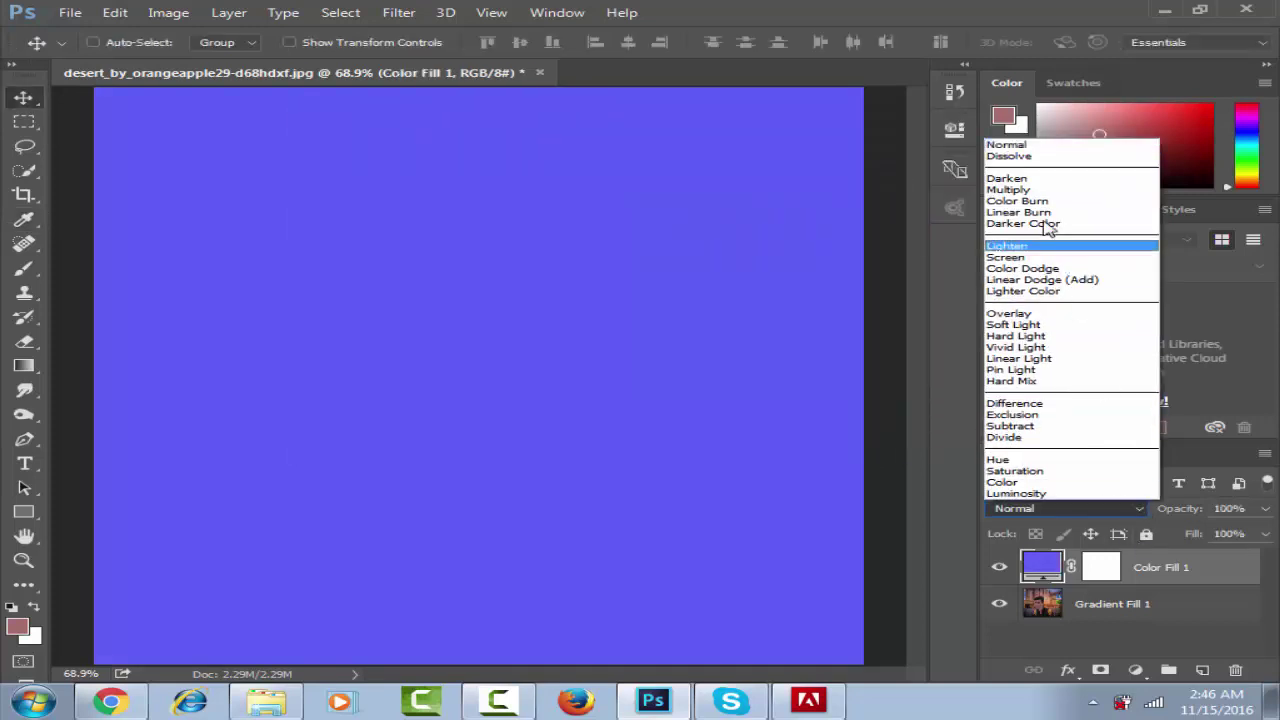
{"action": "left_click", "coordinate": [1040, 191]}
{"action": "left_click", "coordinate": [1266, 509]}
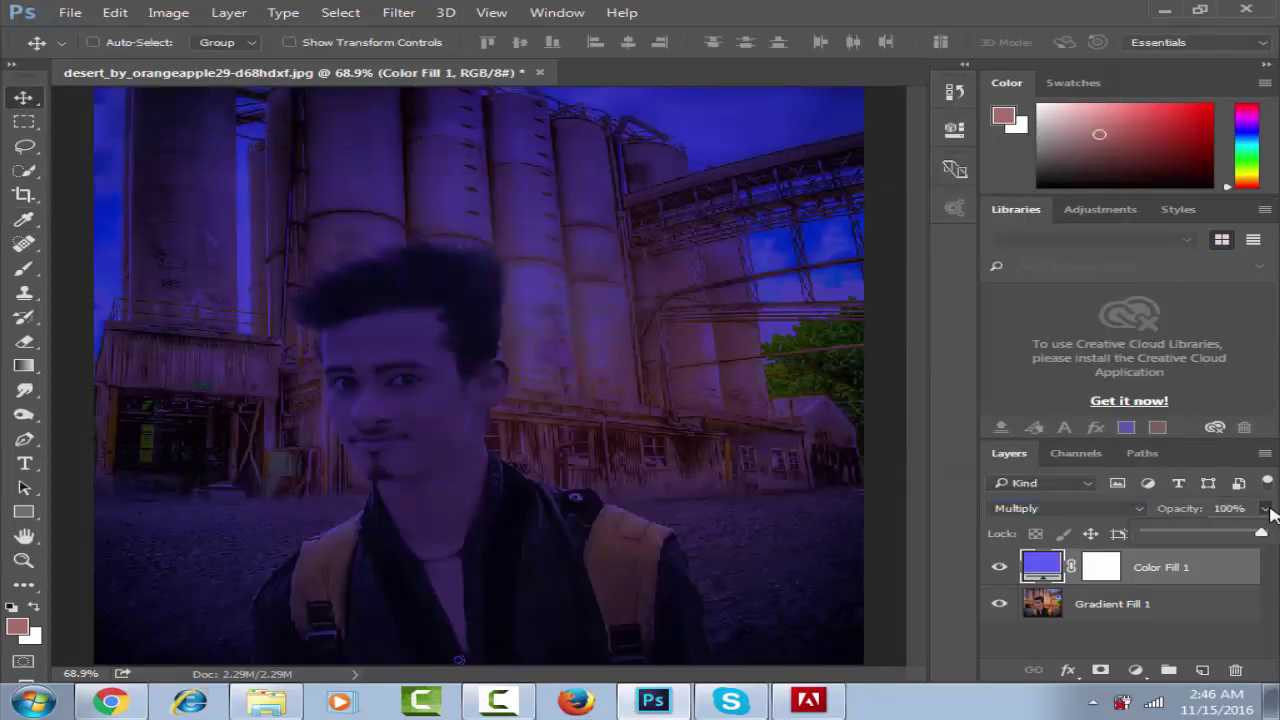
{"action": "left_click", "coordinate": [1176, 538]}
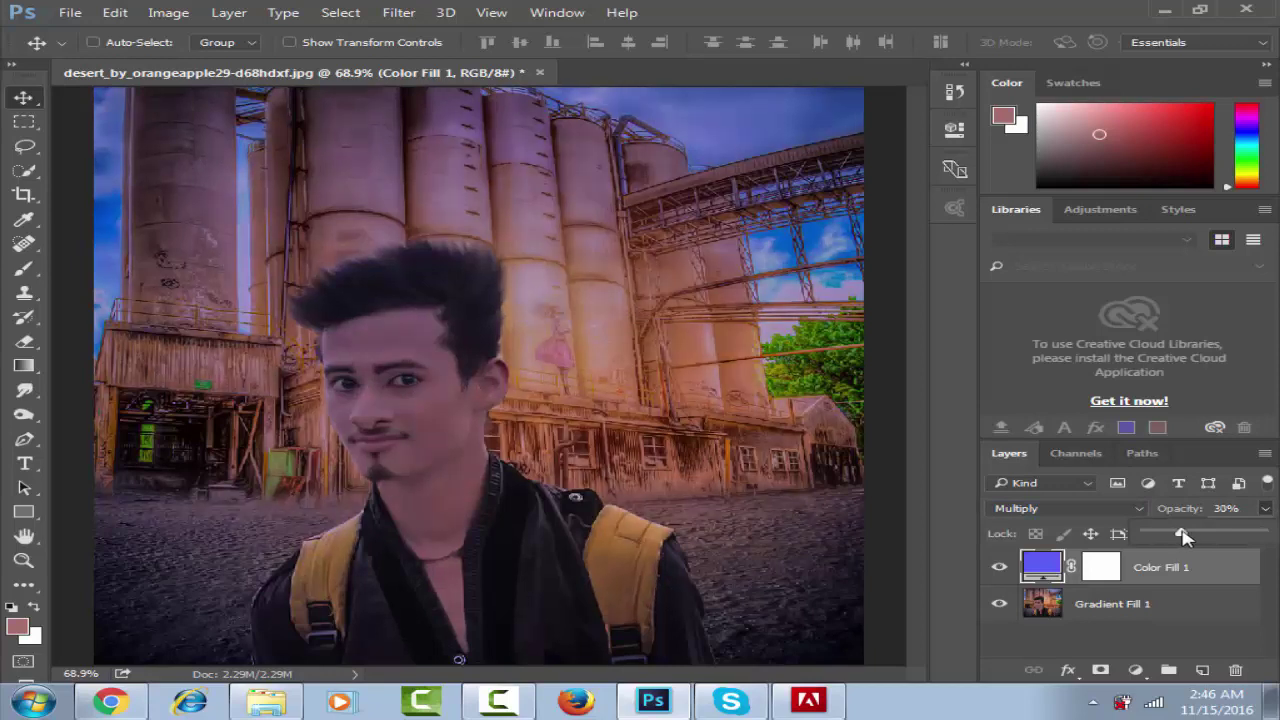
{"action": "left_click_drag", "start_coordinate": [1180, 533], "coordinate": [1163, 535]}
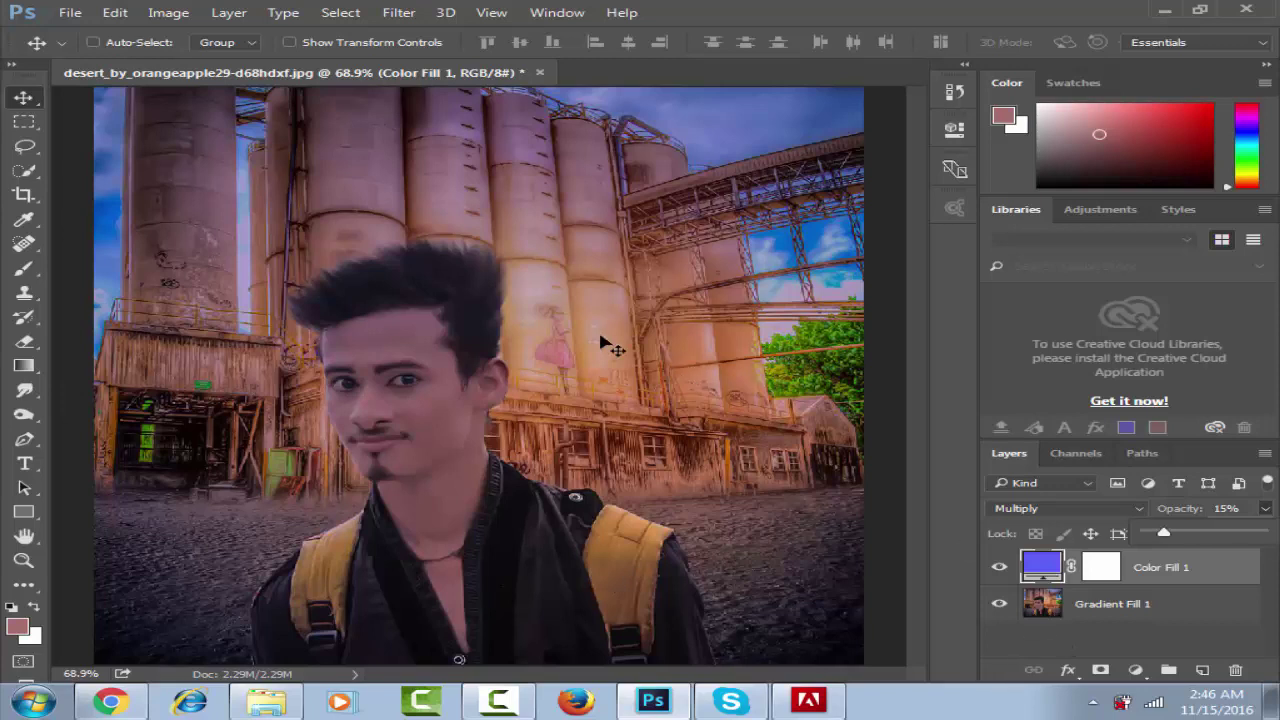
Crop to a tall upright frame around the young man, shrinking the document to 1.82M.
{"action": "left_click", "coordinate": [22, 195]}
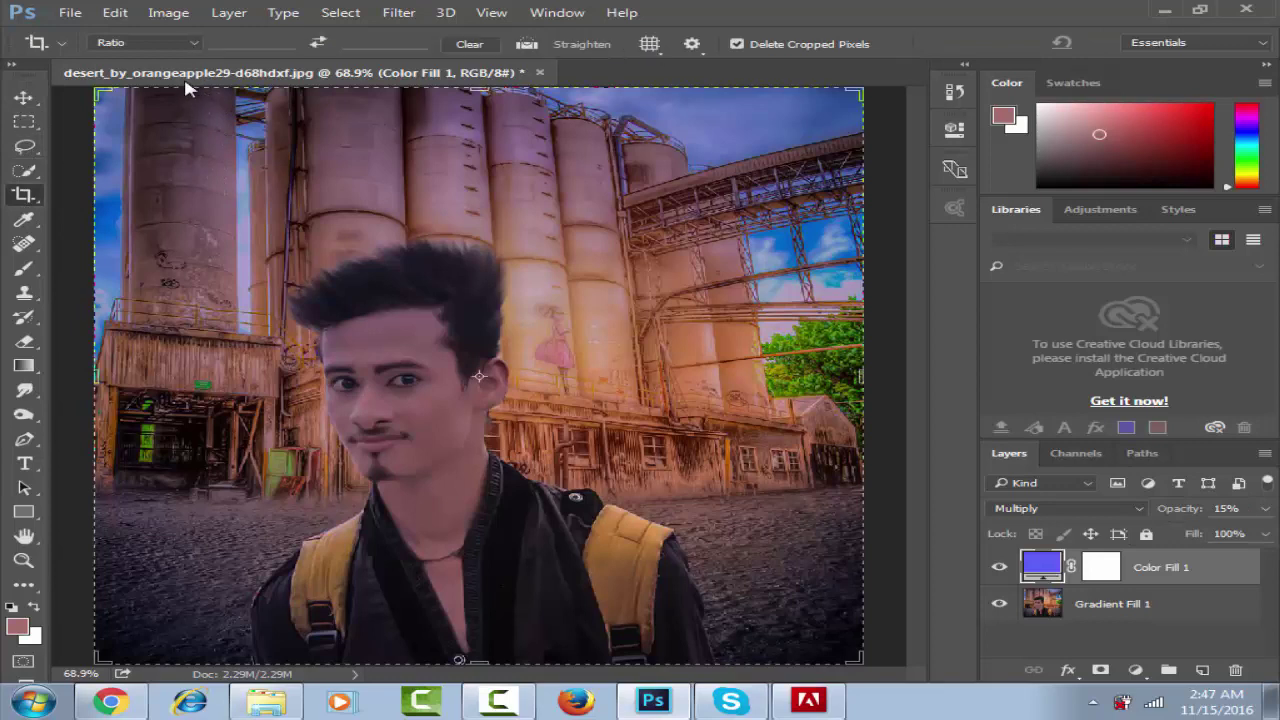
{"action": "left_click_drag", "start_coordinate": [191, 95], "coordinate": [787, 688]}
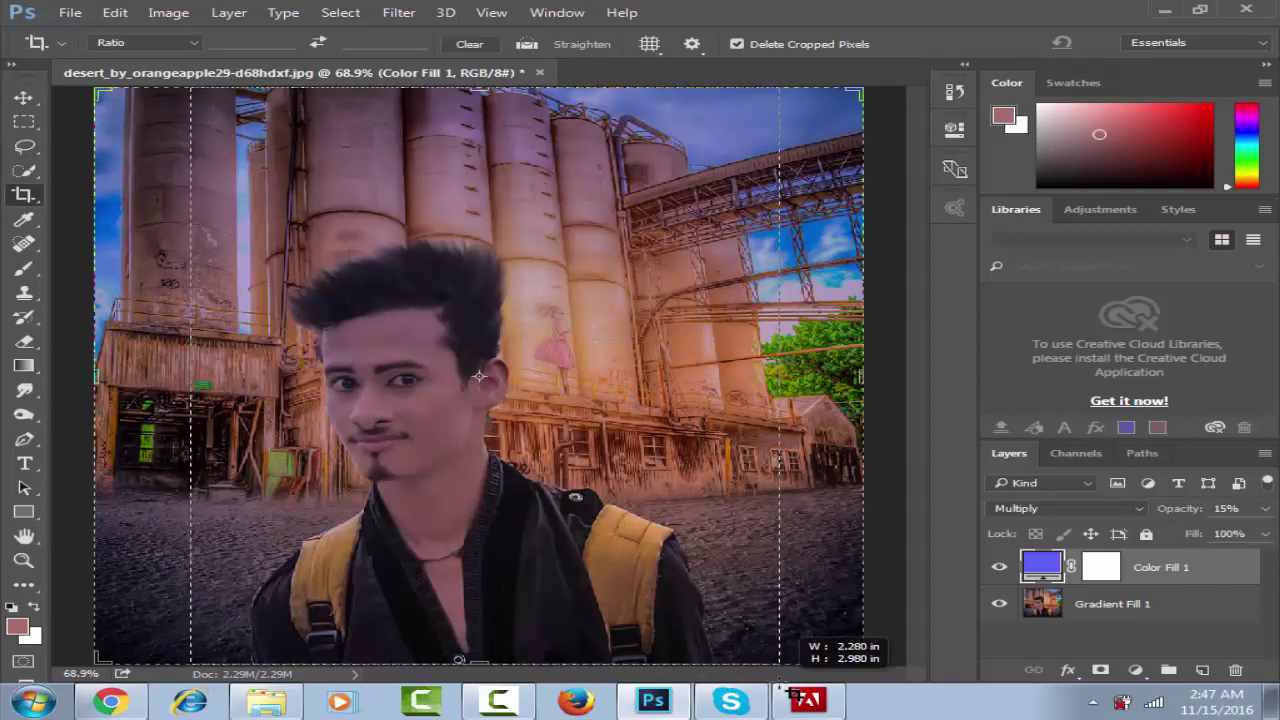
{"action": "left_click_drag", "start_coordinate": [788, 688], "coordinate": [795, 690]}
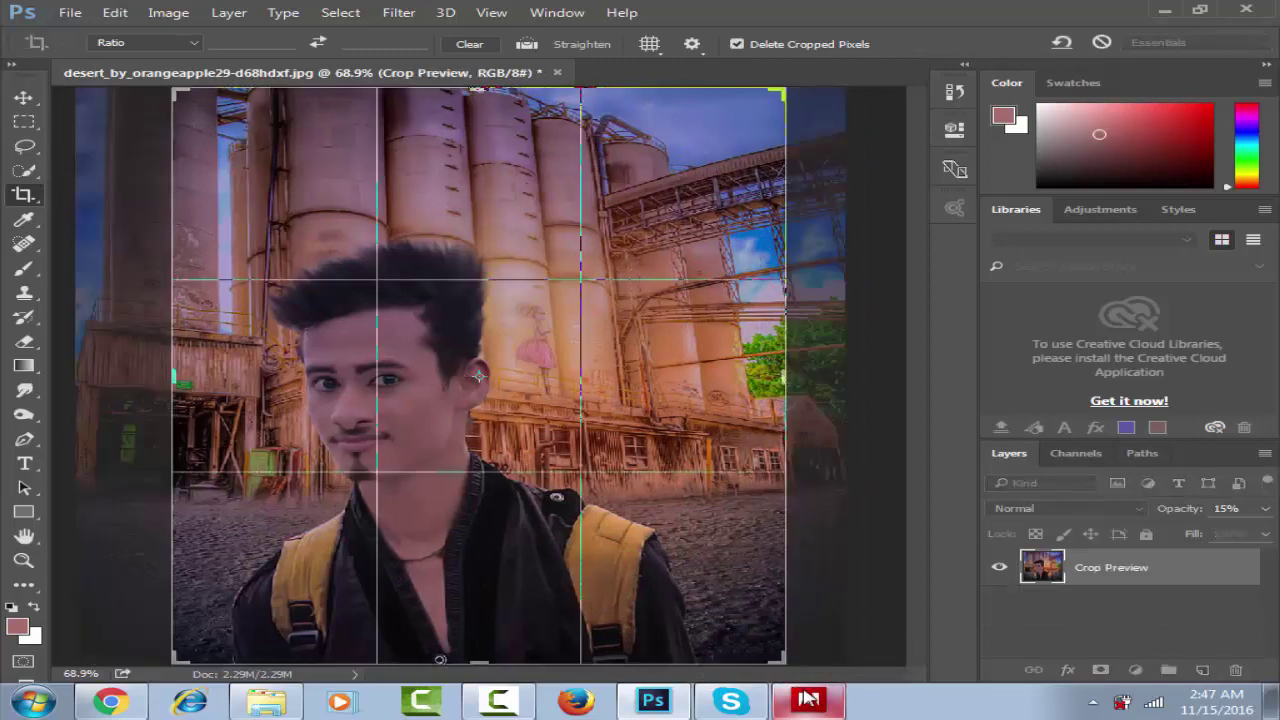
{"action": "key", "text": "Return"}
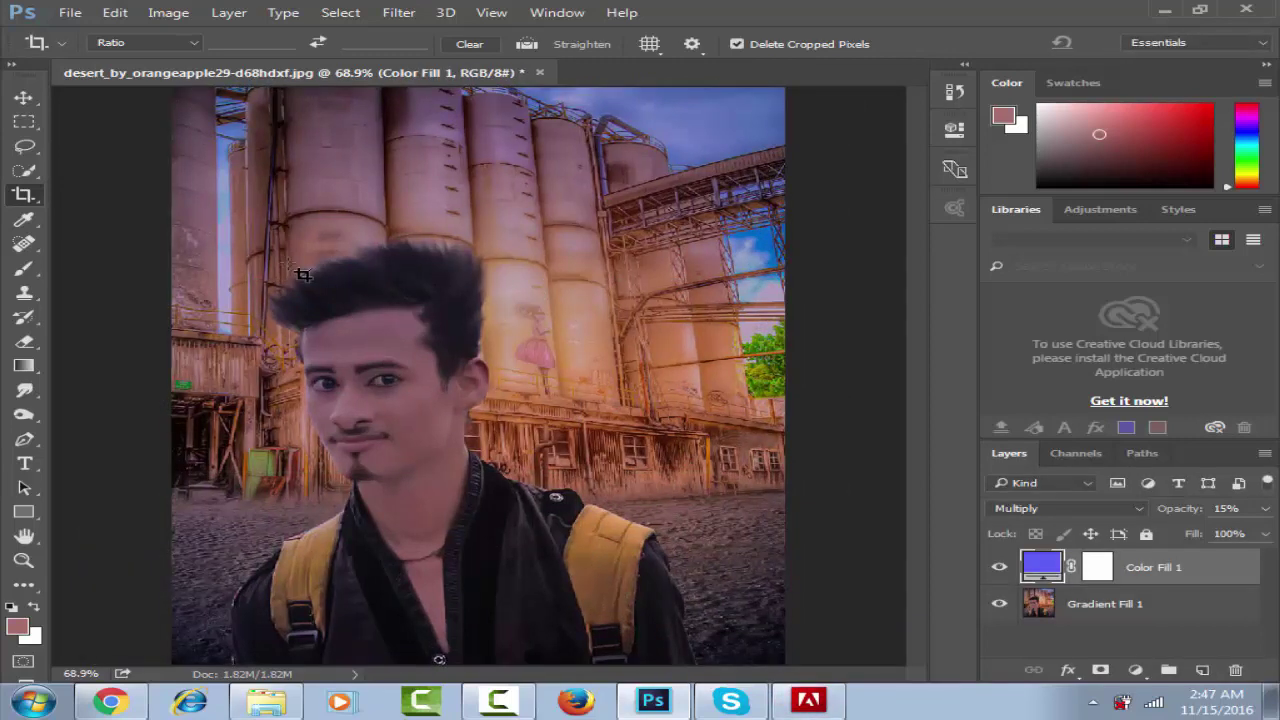